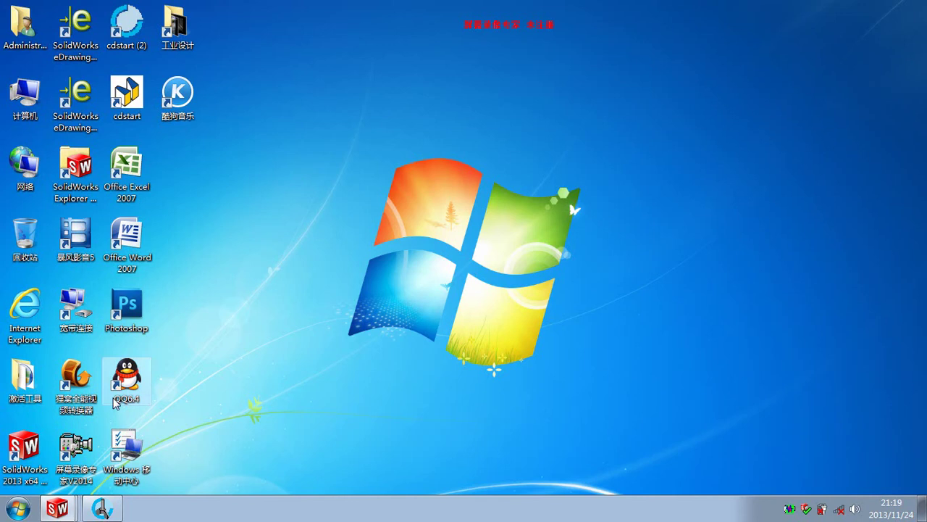
Bring the 伺服电机和同步轮组 servo motor and pulley group window to the front
{"action": "left_click", "coordinate": [57, 508]}
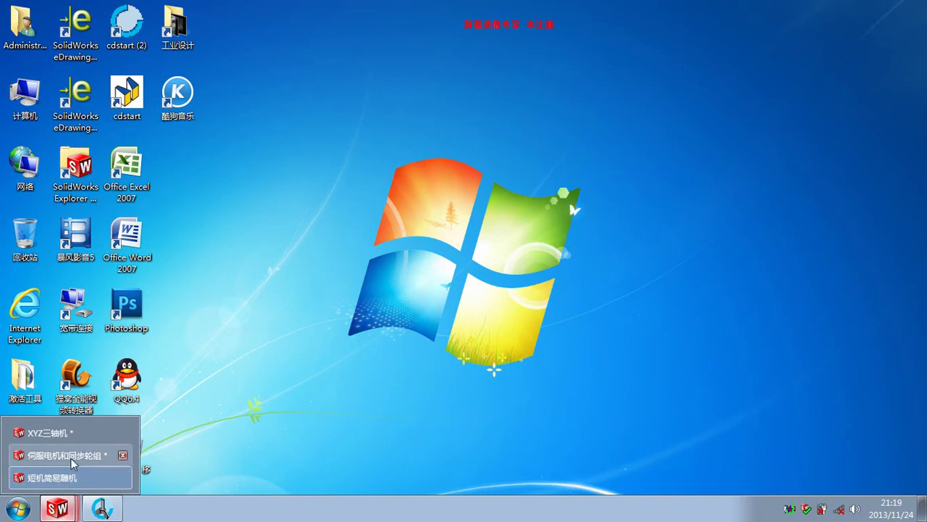
{"action": "left_click", "coordinate": [66, 455]}
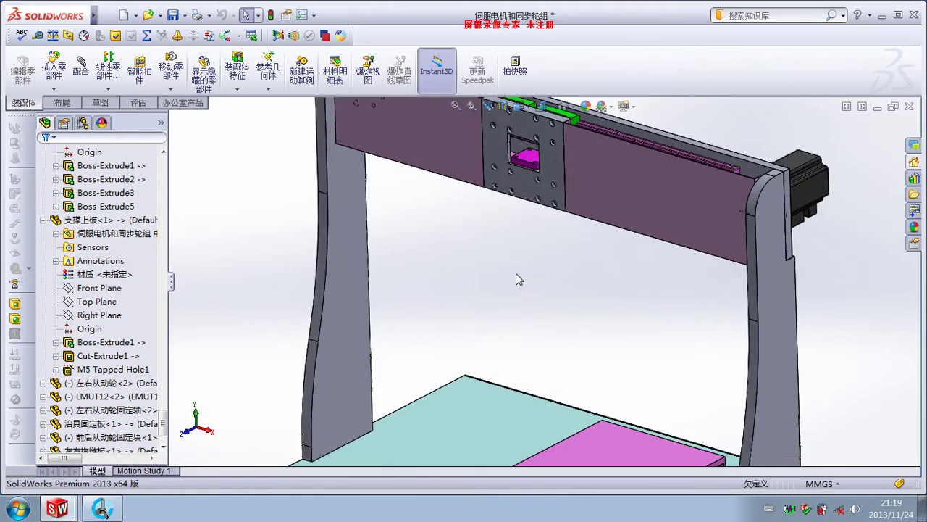
{"action": "scroll", "coordinate": [599, 359], "scroll_direction": "up", "scroll_amount": 2}
{"action": "scroll", "coordinate": [592, 359], "scroll_direction": "up", "scroll_amount": 2}
{"action": "scroll", "coordinate": [575, 349], "scroll_direction": "up", "scroll_amount": 2}
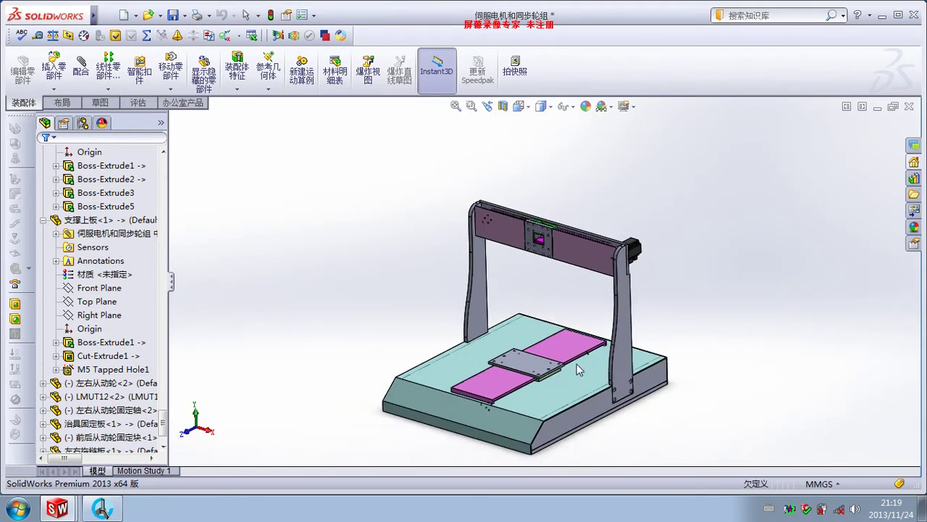
{"action": "scroll", "coordinate": [576, 364], "scroll_direction": "down", "scroll_amount": 3}
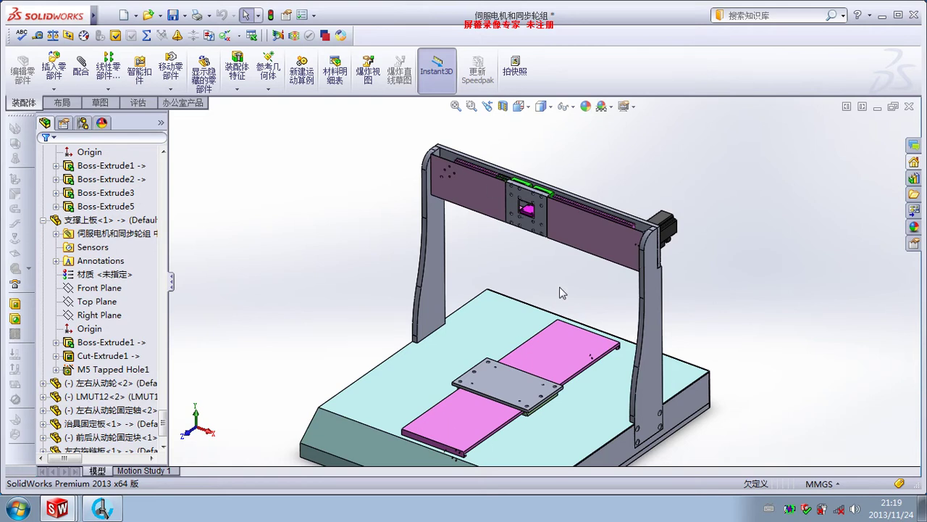
{"action": "key", "text": "ctrl+7"}
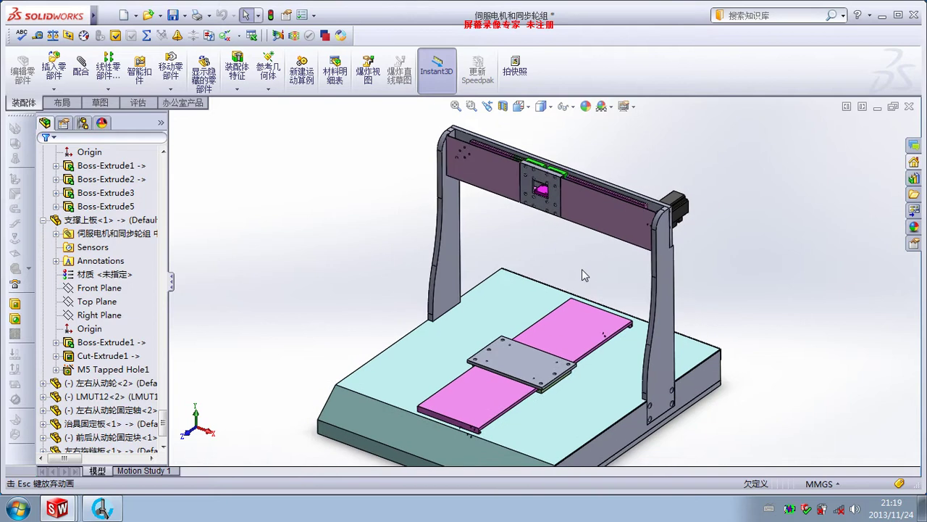
{"action": "scroll", "coordinate": [621, 263], "scroll_direction": "down", "scroll_amount": 1}
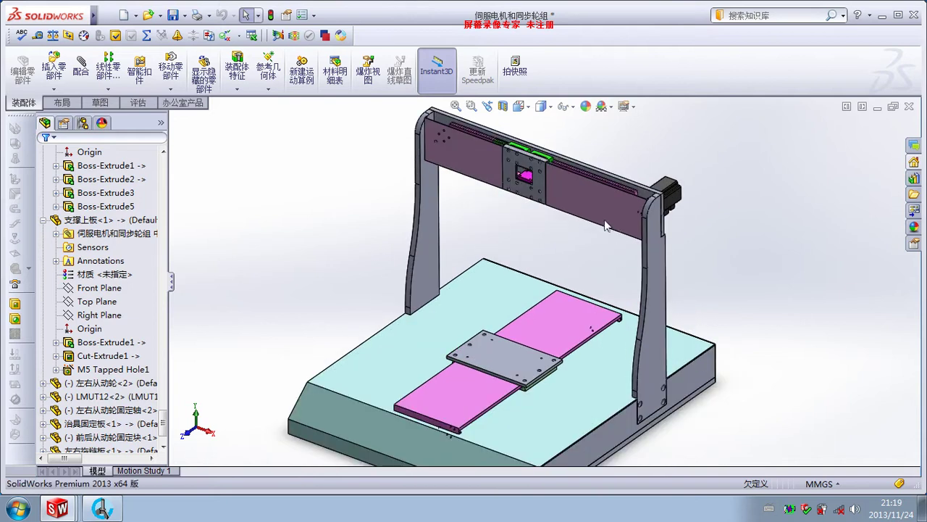
{"action": "scroll", "coordinate": [544, 192], "scroll_direction": "down", "scroll_amount": 1}
{"action": "scroll", "coordinate": [493, 186], "scroll_direction": "down", "scroll_amount": 2}
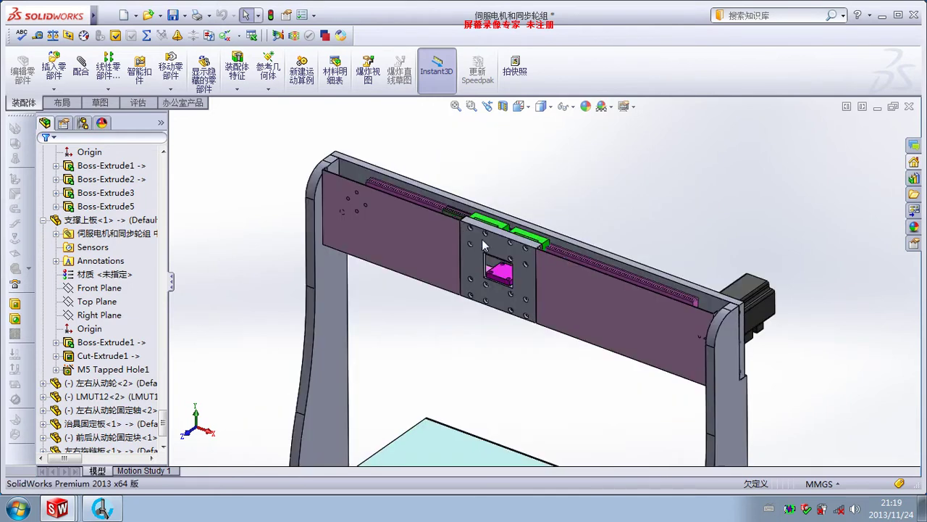
{"action": "scroll", "coordinate": [525, 252], "scroll_direction": "down", "scroll_amount": 1}
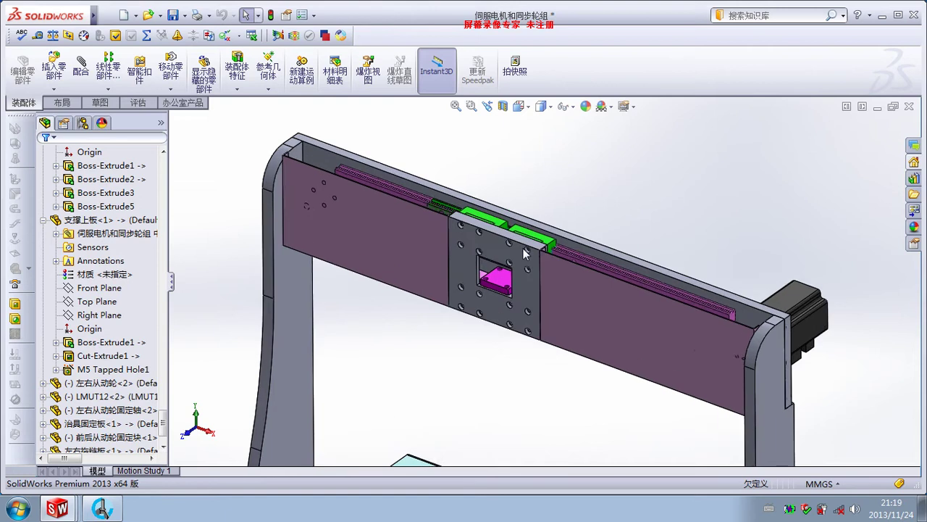
{"action": "scroll", "coordinate": [526, 252], "scroll_direction": "down", "scroll_amount": 1}
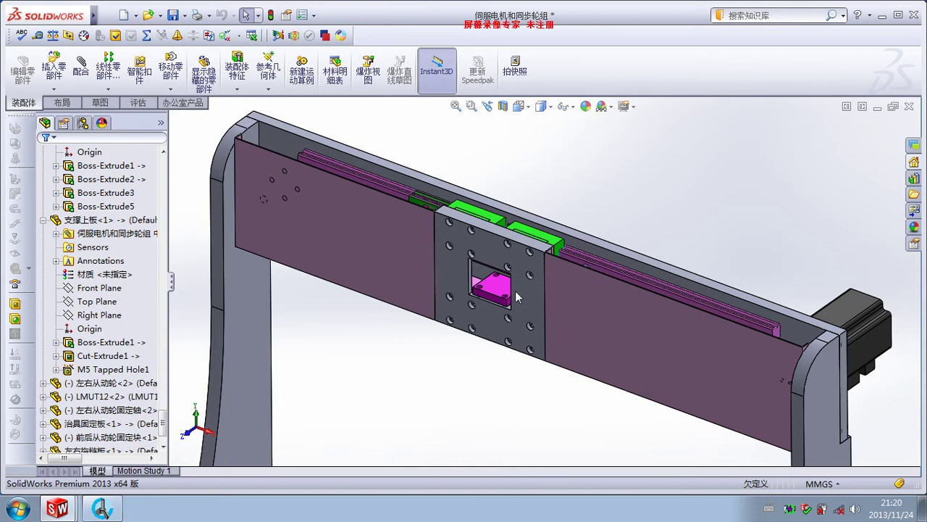
{"action": "scroll", "coordinate": [516, 296], "scroll_direction": "up", "scroll_amount": 1}
{"action": "scroll", "coordinate": [523, 297], "scroll_direction": "up", "scroll_amount": 2}
{"action": "mouse_move", "coordinate": [523, 297]}
{"action": "middle_mouse_down"}
{"action": "mouse_move", "coordinate": [595, 346]}
{"action": "mouse_move", "coordinate": [653, 351]}
{"action": "middle_mouse_up"}
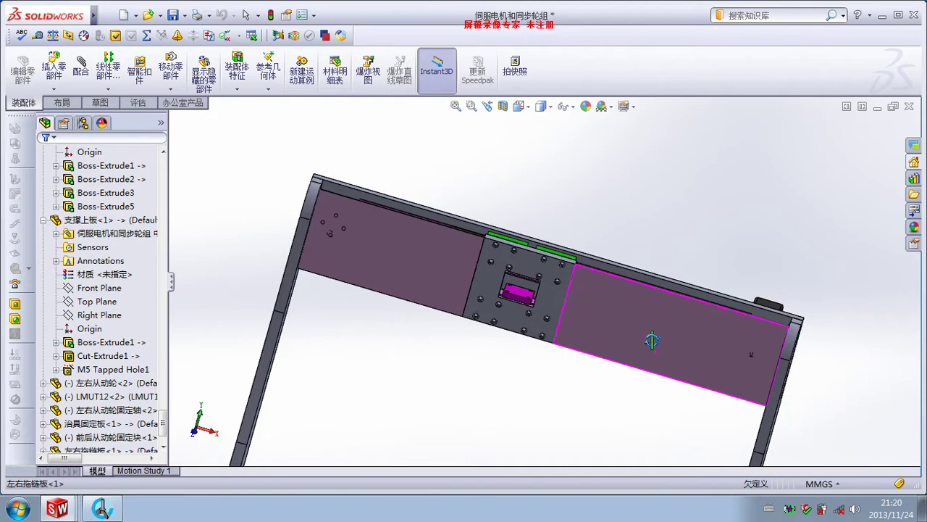
{"action": "scroll", "coordinate": [781, 351], "scroll_direction": "down", "scroll_amount": 1}
{"action": "scroll", "coordinate": [768, 355], "scroll_direction": "down", "scroll_amount": 1}
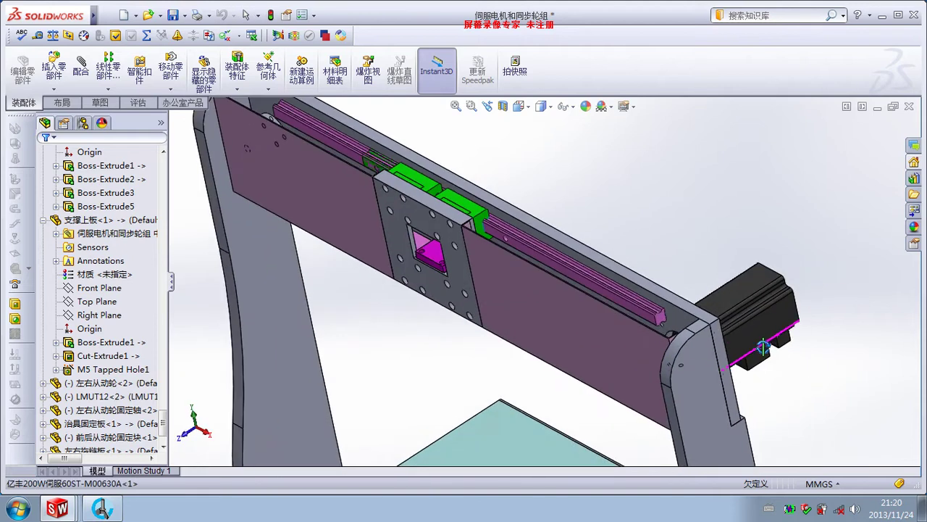
{"action": "scroll", "coordinate": [753, 361], "scroll_direction": "down", "scroll_amount": 1}
{"action": "scroll", "coordinate": [746, 364], "scroll_direction": "up", "scroll_amount": 2}
{"action": "mouse_move", "coordinate": [746, 364]}
{"action": "middle_mouse_down"}
{"action": "mouse_move", "coordinate": [722, 338]}
{"action": "mouse_move", "coordinate": [710, 349]}
{"action": "mouse_move", "coordinate": [764, 348]}
{"action": "mouse_move", "coordinate": [734, 334]}
{"action": "middle_mouse_up"}
{"action": "scroll", "coordinate": [725, 349], "scroll_direction": "down", "scroll_amount": 2}
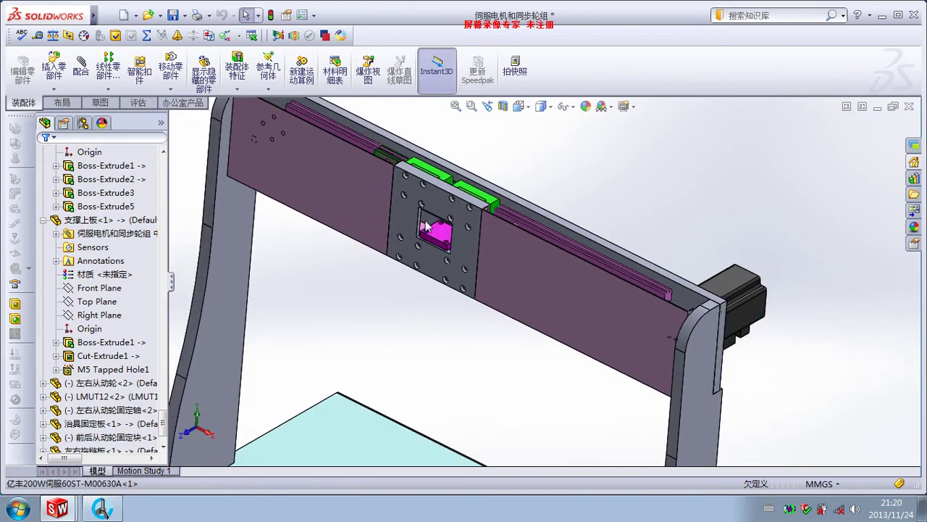
{"action": "scroll", "coordinate": [682, 338], "scroll_direction": "up", "scroll_amount": 2}
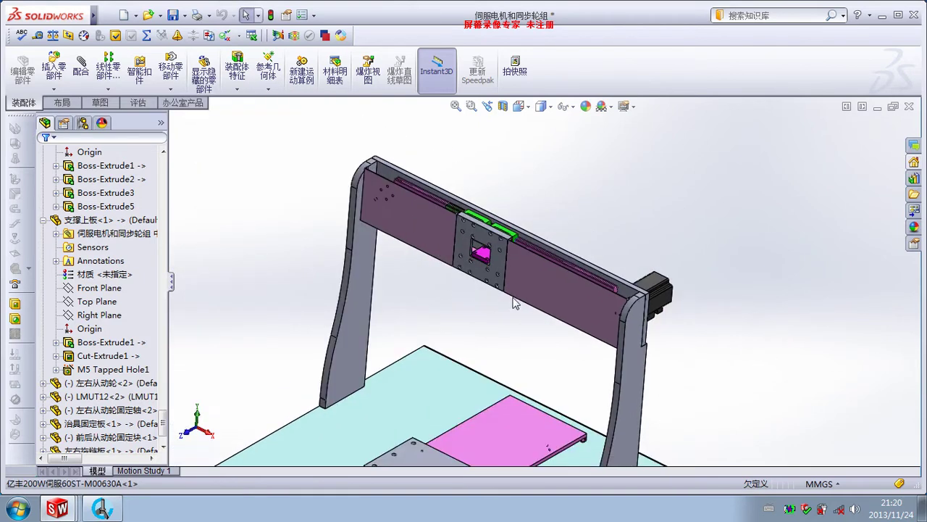
{"action": "scroll", "coordinate": [511, 301], "scroll_direction": "down", "scroll_amount": 1}
{"action": "scroll", "coordinate": [507, 298], "scroll_direction": "down", "scroll_amount": 1}
{"action": "scroll", "coordinate": [507, 299], "scroll_direction": "down", "scroll_amount": 1}
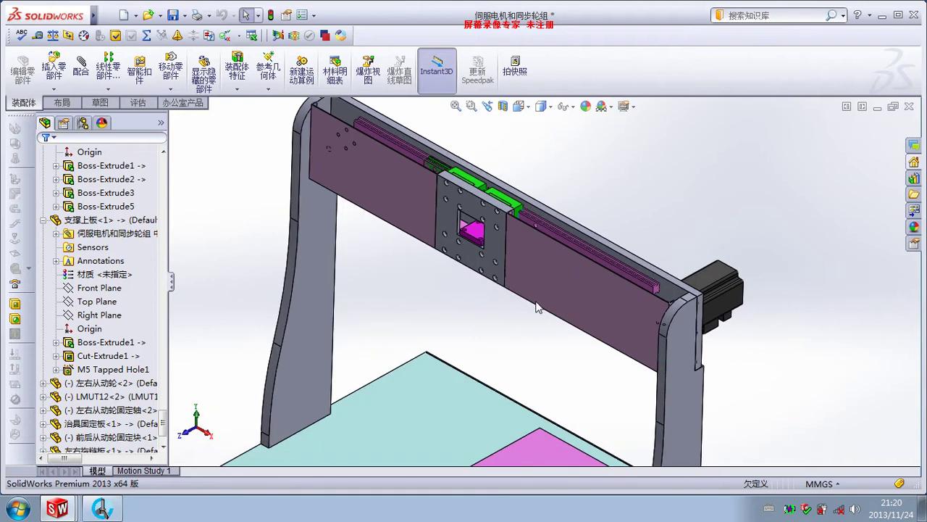
{"action": "middle_click_drag", "start_coordinate": [537, 308], "coordinate": [468, 274]}
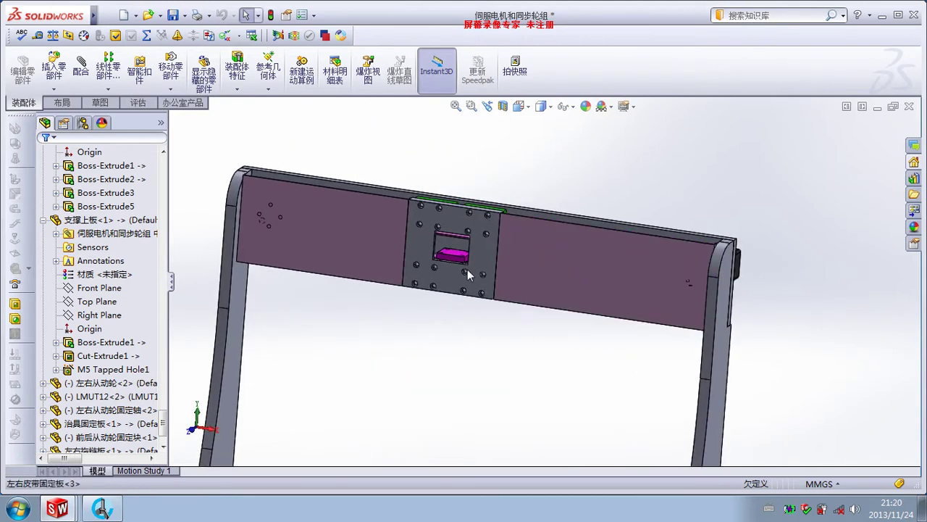
{"action": "middle_click_drag", "start_coordinate": [530, 292], "coordinate": [533, 303]}
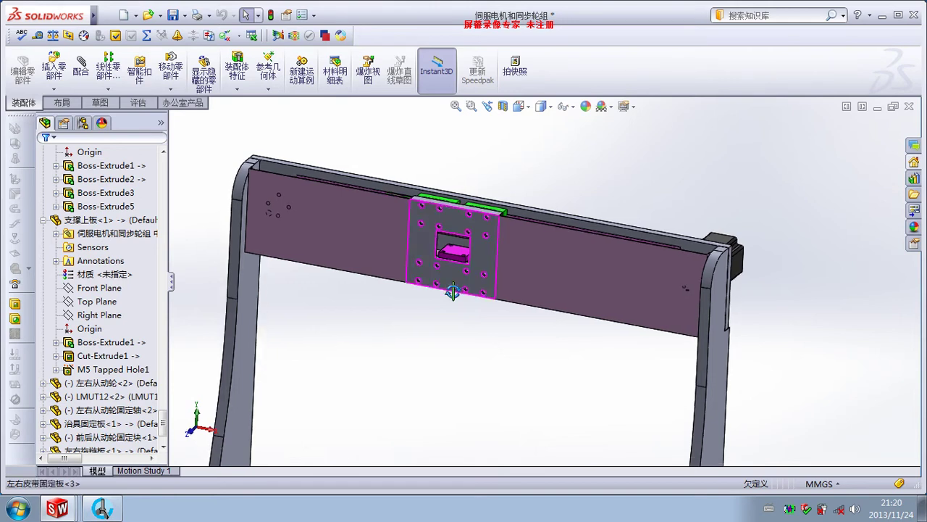
Hide the purple 左右拖链板 plate so the belts and end pulleys on the beam show
{"action": "right_click", "coordinate": [562, 254]}
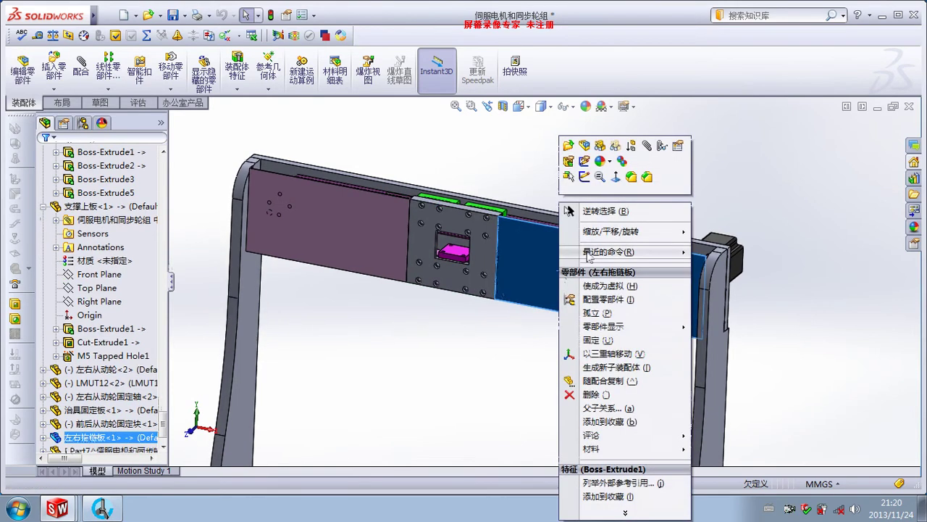
{"action": "left_click", "coordinate": [584, 146]}
{"action": "key", "text": "Escape"}
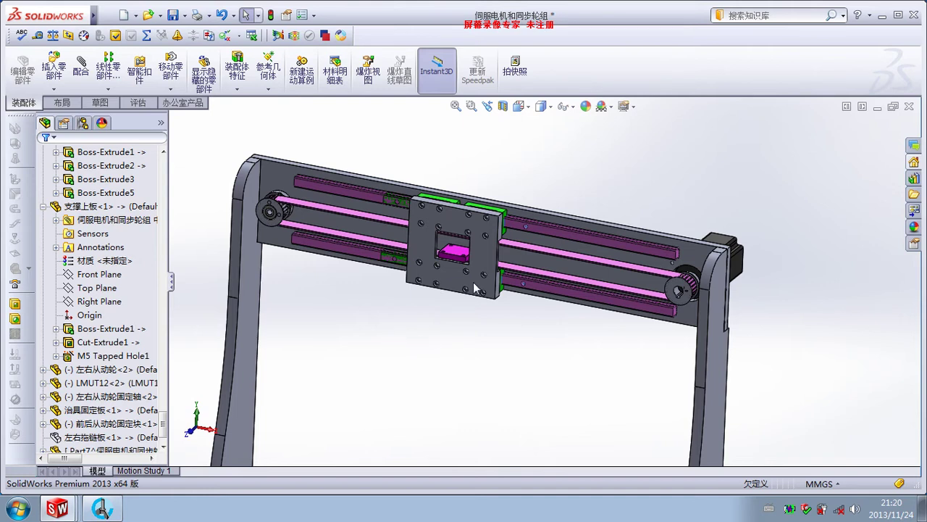
{"action": "scroll", "coordinate": [475, 282], "scroll_direction": "down", "scroll_amount": 2}
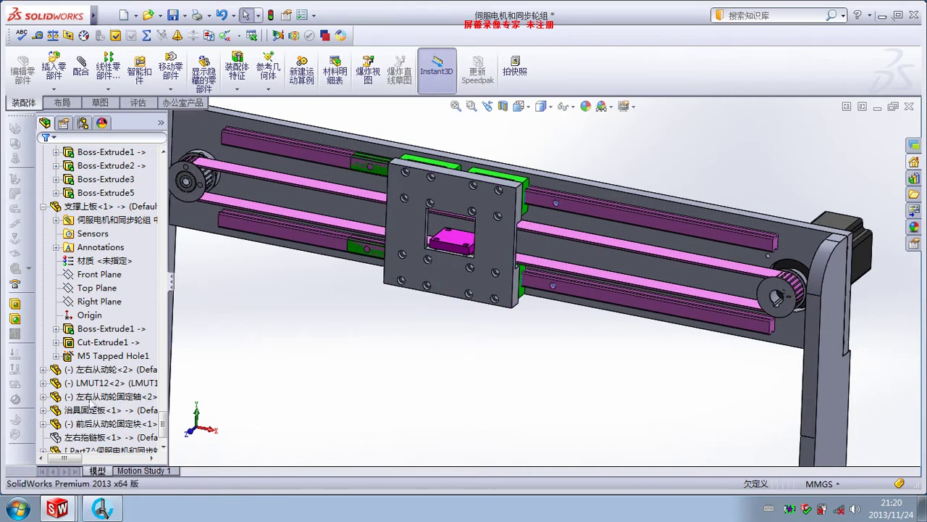
{"action": "left_click", "coordinate": [61, 507]}
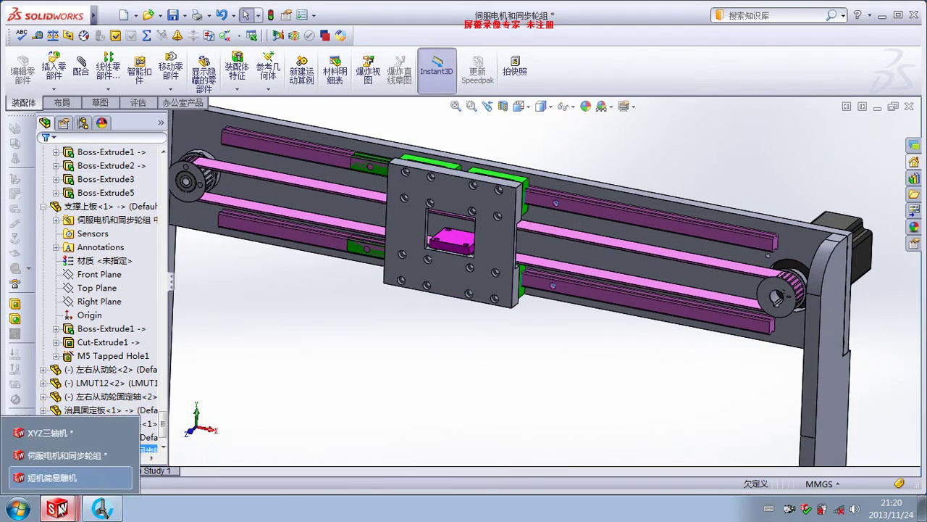
Switch to the XYZ三轴机 gantry assembly and reset to a whole-machine view
{"action": "left_click", "coordinate": [70, 434]}
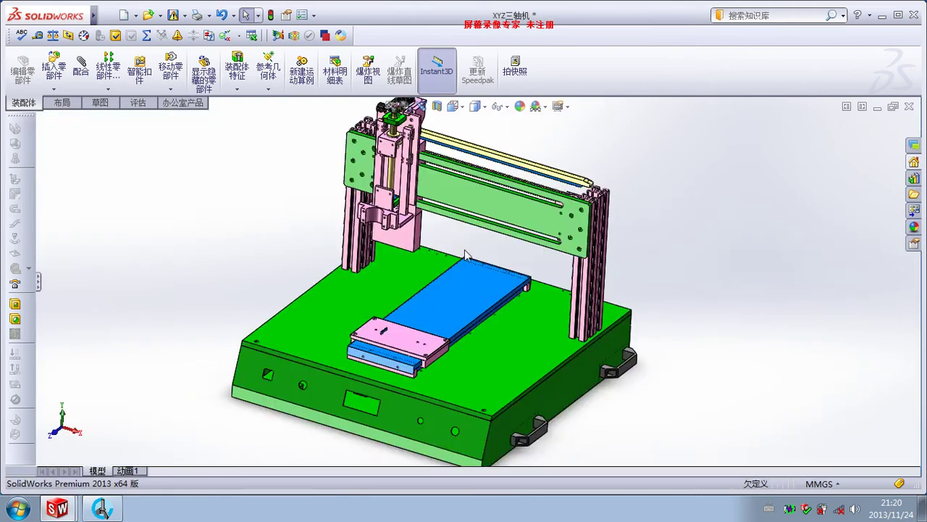
{"action": "scroll", "coordinate": [443, 253], "scroll_direction": "up", "scroll_amount": 2}
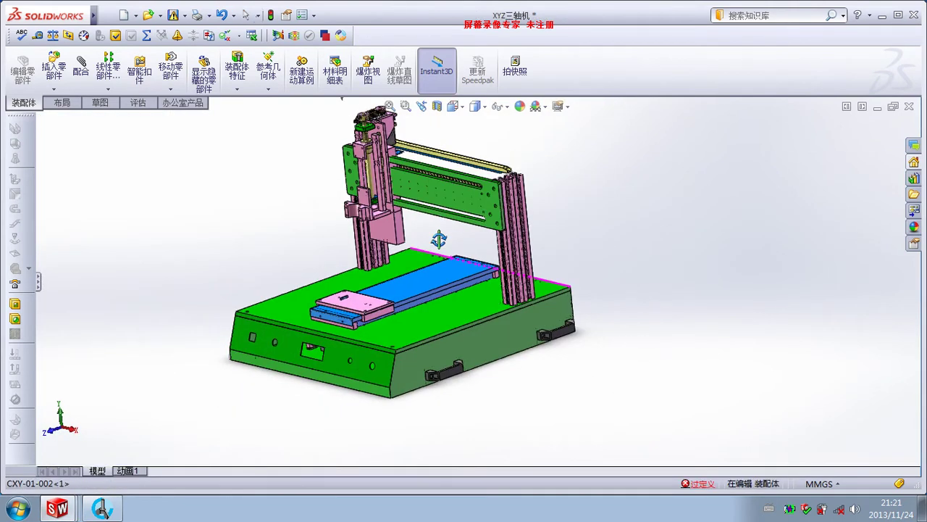
{"action": "scroll", "coordinate": [439, 235], "scroll_direction": "down", "scroll_amount": 5}
{"action": "middle_click_drag", "start_coordinate": [466, 238], "coordinate": [475, 305]}
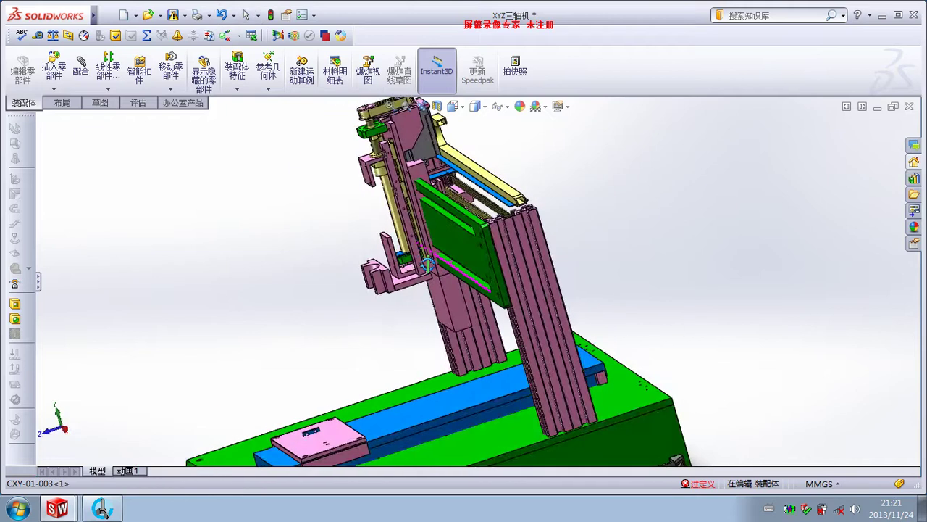
{"action": "key", "text": "ctrl+7"}
{"action": "scroll", "coordinate": [483, 391], "scroll_direction": "down", "scroll_amount": 1}
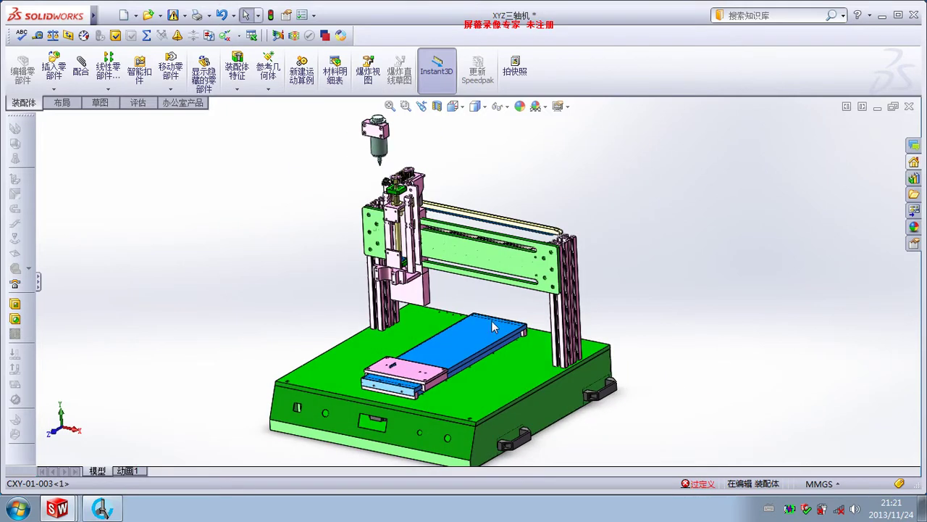
{"action": "scroll", "coordinate": [491, 320], "scroll_direction": "down", "scroll_amount": 2}
{"action": "scroll", "coordinate": [355, 206], "scroll_direction": "down", "scroll_amount": 3}
{"action": "scroll", "coordinate": [390, 159], "scroll_direction": "down", "scroll_amount": 2}
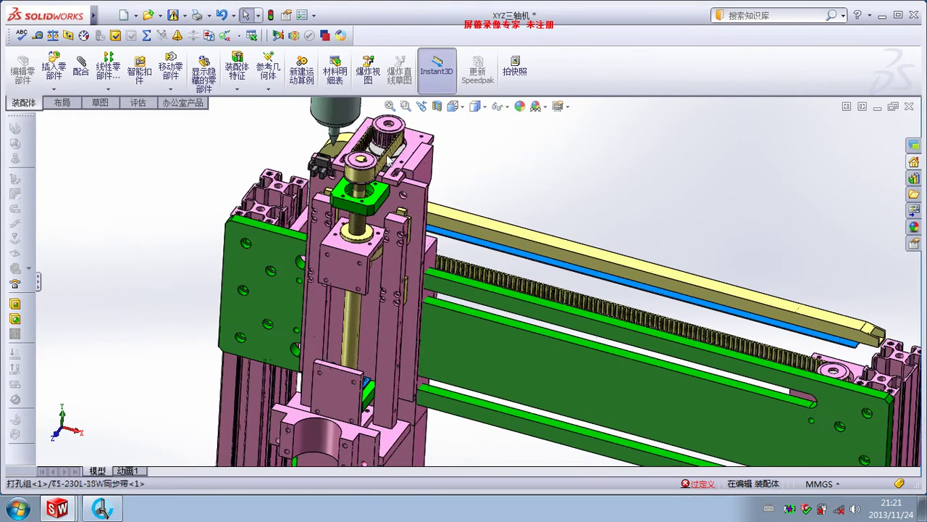
{"action": "scroll", "coordinate": [405, 196], "scroll_direction": "down", "scroll_amount": 1}
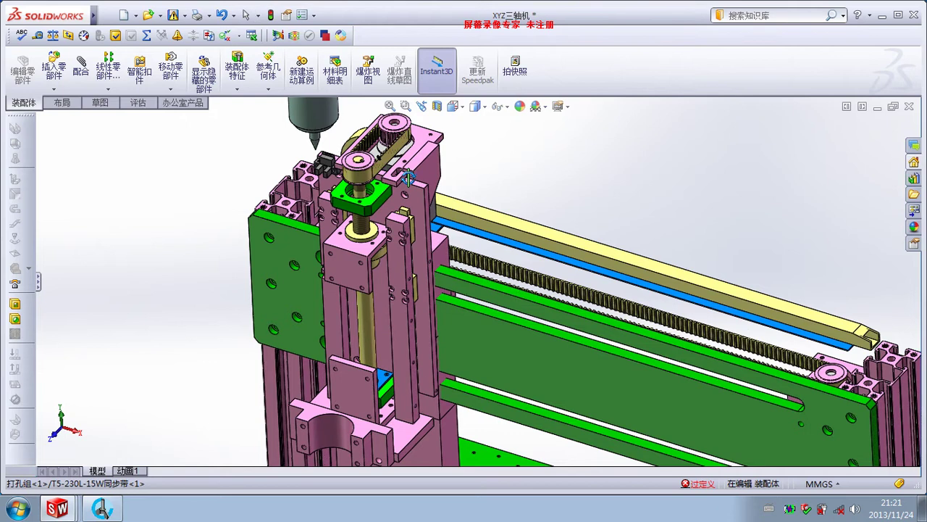
Orbit the gantry so its green plates face forward and zoom toward the top pulley
{"action": "mouse_move", "coordinate": [468, 236]}
{"action": "middle_mouse_down"}
{"action": "mouse_move", "coordinate": [459, 210]}
{"action": "mouse_move", "coordinate": [427, 204]}
{"action": "mouse_move", "coordinate": [436, 228]}
{"action": "middle_mouse_up"}
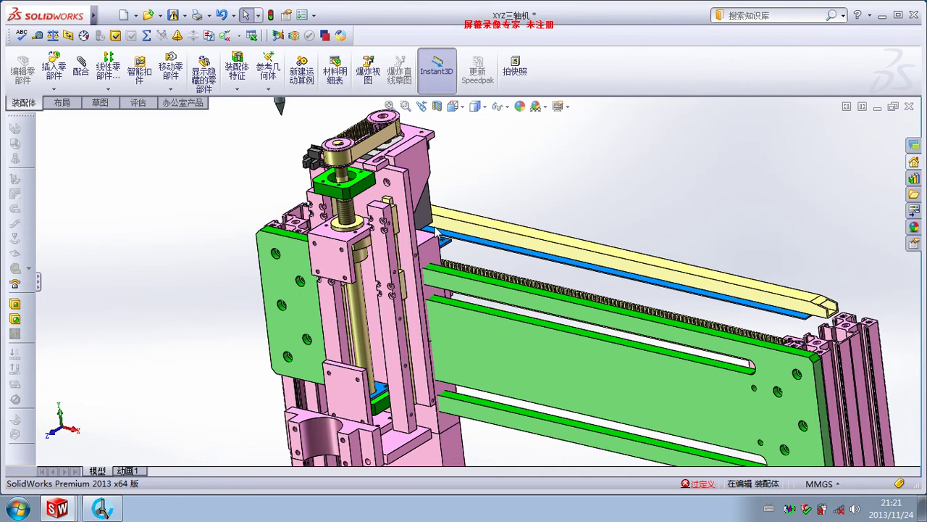
{"action": "middle_click_drag", "start_coordinate": [437, 231], "coordinate": [441, 196]}
{"action": "middle_click_drag", "start_coordinate": [439, 229], "coordinate": [432, 214]}
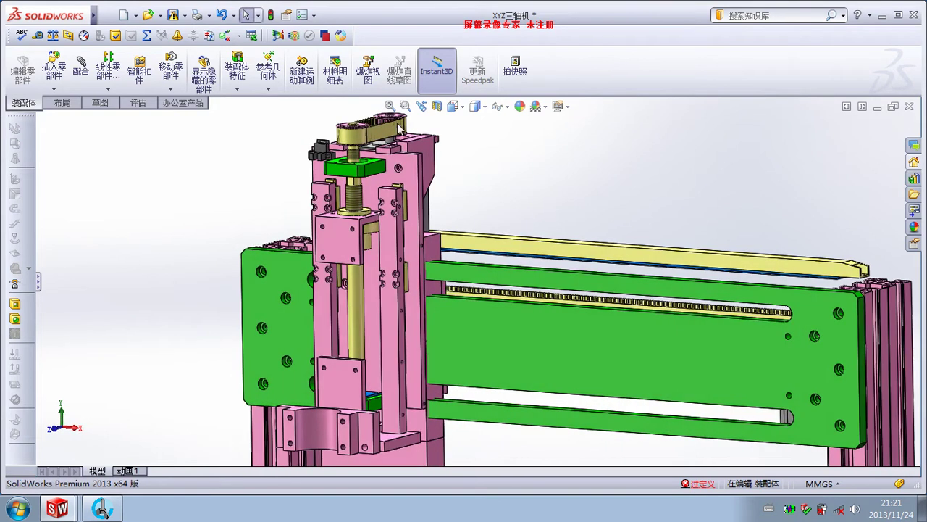
{"action": "scroll", "coordinate": [387, 145], "scroll_direction": "down", "scroll_amount": 2}
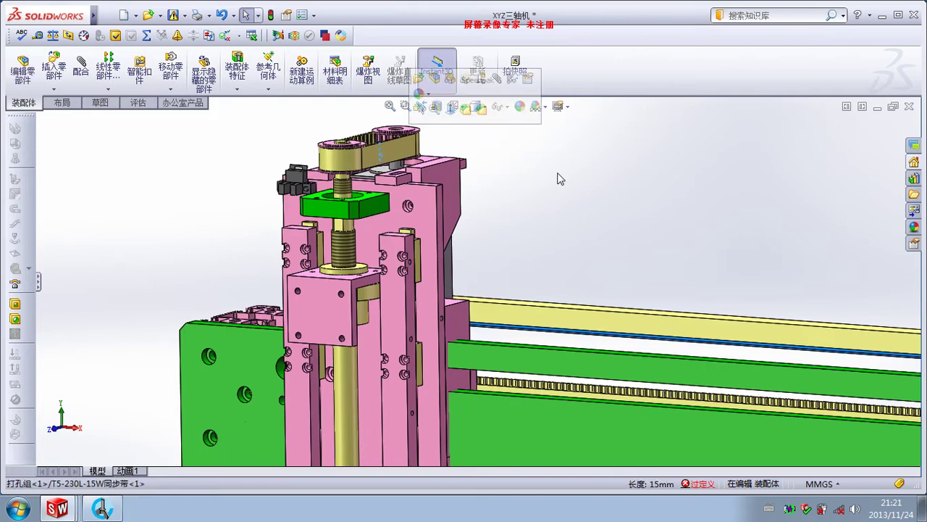
Orbit around the Z-axis pulley and pink carriage to inspect its sides and back
{"action": "scroll", "coordinate": [387, 152], "scroll_direction": "down", "scroll_amount": 2}
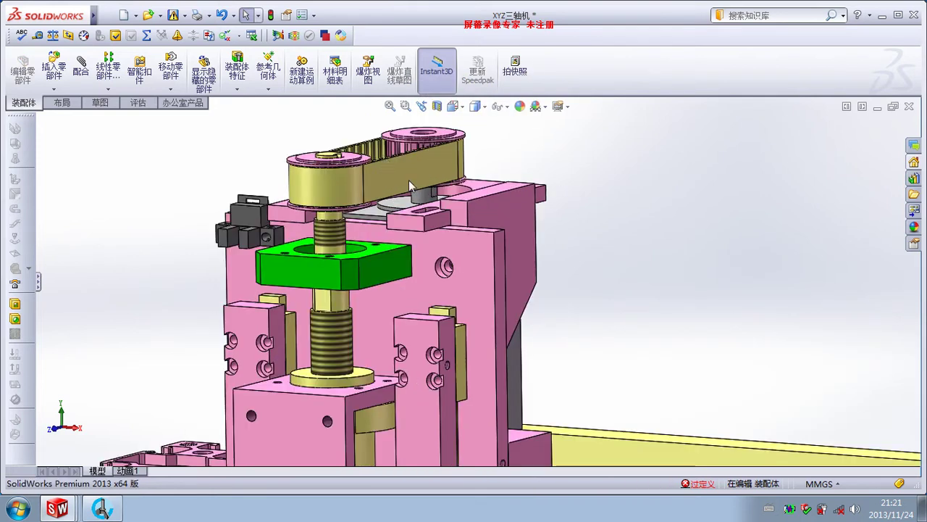
{"action": "middle_click_drag", "start_coordinate": [434, 226], "coordinate": [385, 190]}
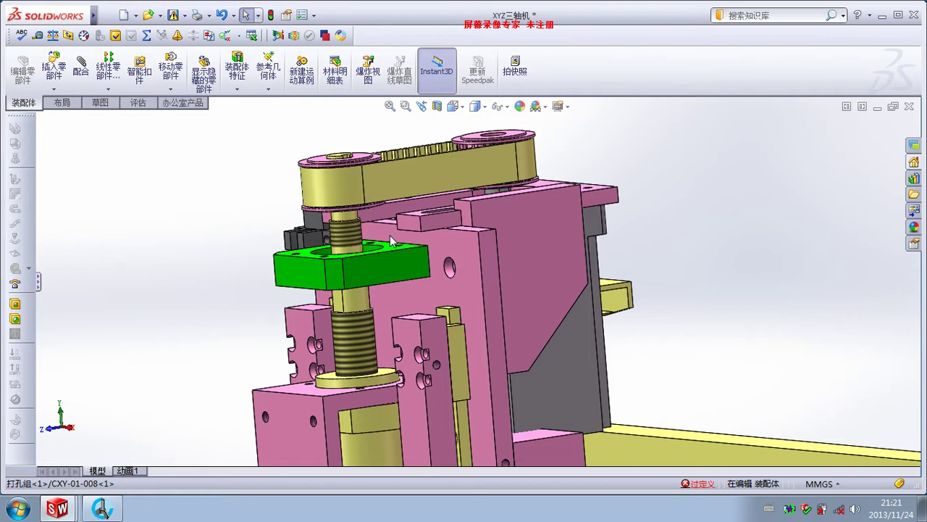
{"action": "middle_click_drag", "start_coordinate": [495, 298], "coordinate": [464, 240]}
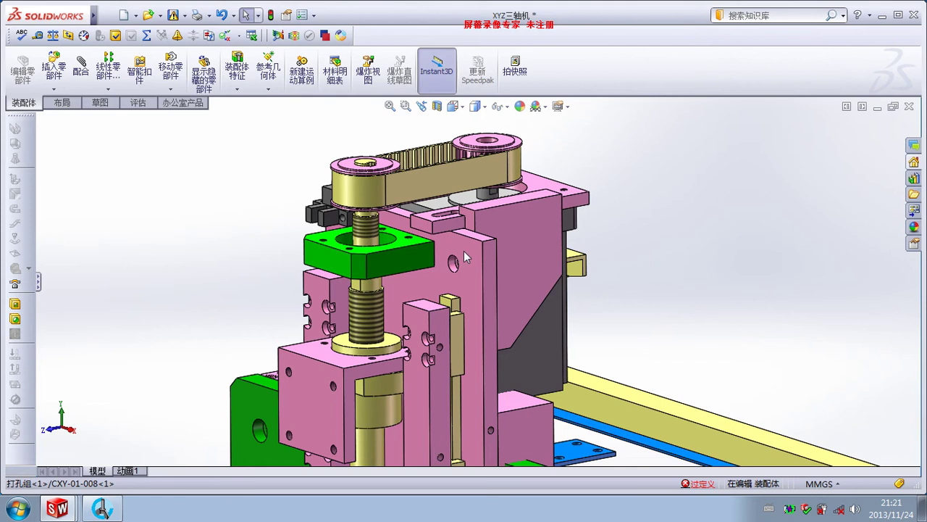
{"action": "scroll", "coordinate": [621, 264], "scroll_direction": "up", "scroll_amount": 2}
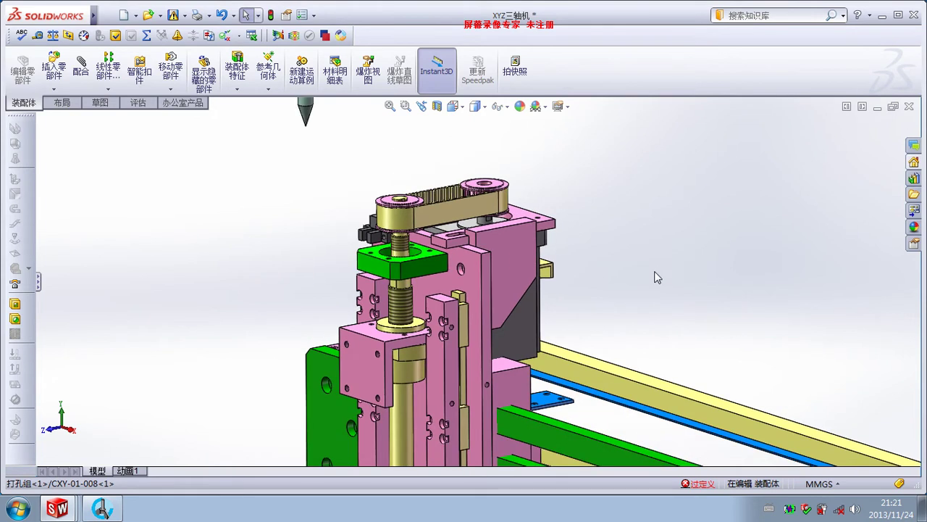
{"action": "middle_click_drag", "start_coordinate": [679, 311], "coordinate": [689, 327]}
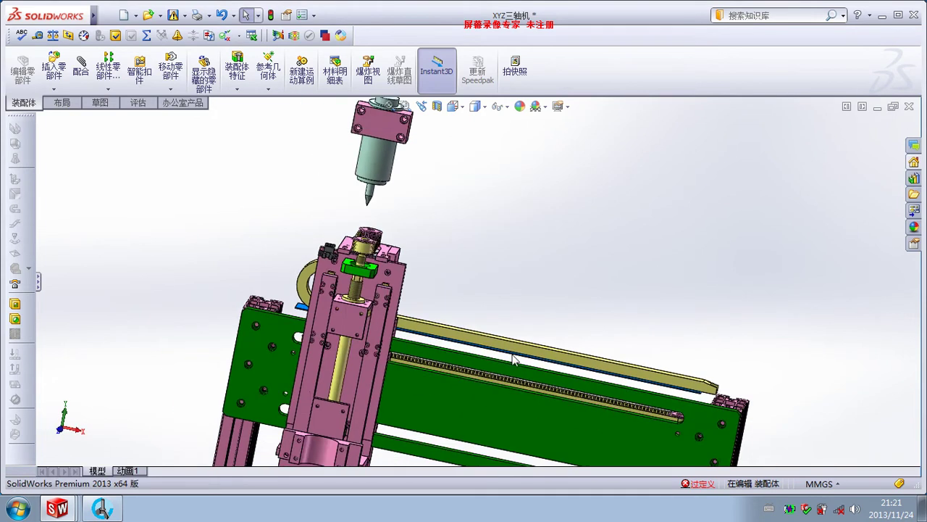
{"action": "mouse_move", "coordinate": [512, 357]}
{"action": "middle_mouse_down"}
{"action": "mouse_move", "coordinate": [496, 305]}
{"action": "mouse_move", "coordinate": [499, 368]}
{"action": "mouse_move", "coordinate": [512, 384]}
{"action": "mouse_move", "coordinate": [501, 357]}
{"action": "mouse_move", "coordinate": [486, 391]}
{"action": "middle_mouse_up"}
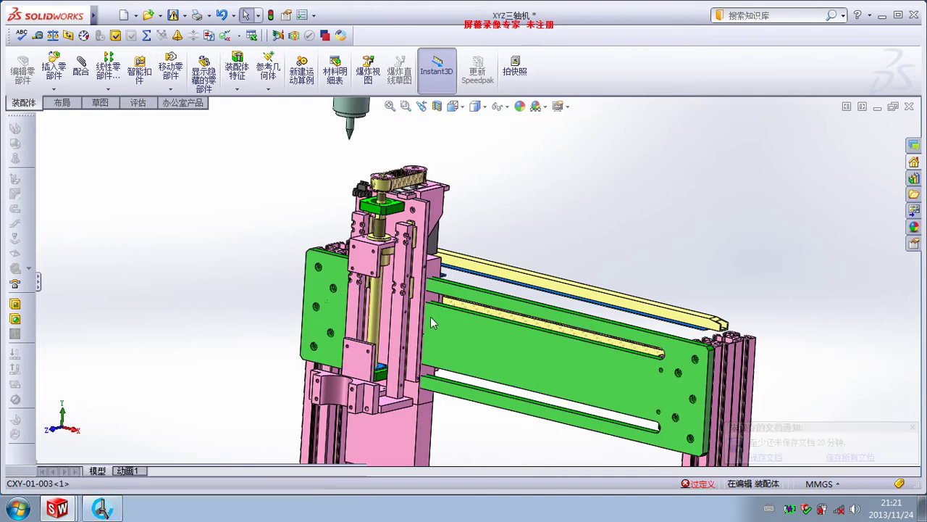
{"action": "mouse_move", "coordinate": [431, 323]}
{"action": "middle_mouse_down"}
{"action": "mouse_move", "coordinate": [445, 393]}
{"action": "mouse_move", "coordinate": [480, 404]}
{"action": "mouse_move", "coordinate": [344, 363]}
{"action": "middle_mouse_up"}
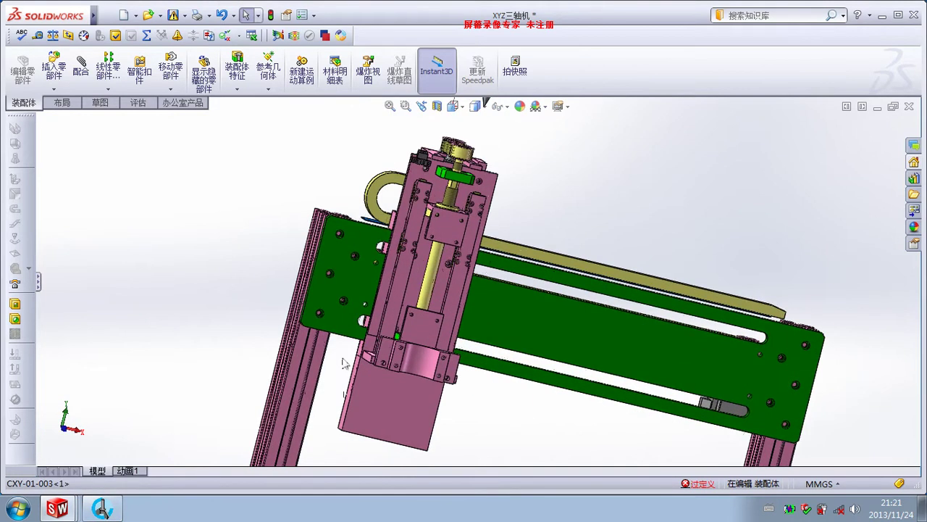
{"action": "scroll", "coordinate": [344, 363], "scroll_direction": "down", "scroll_amount": 1}
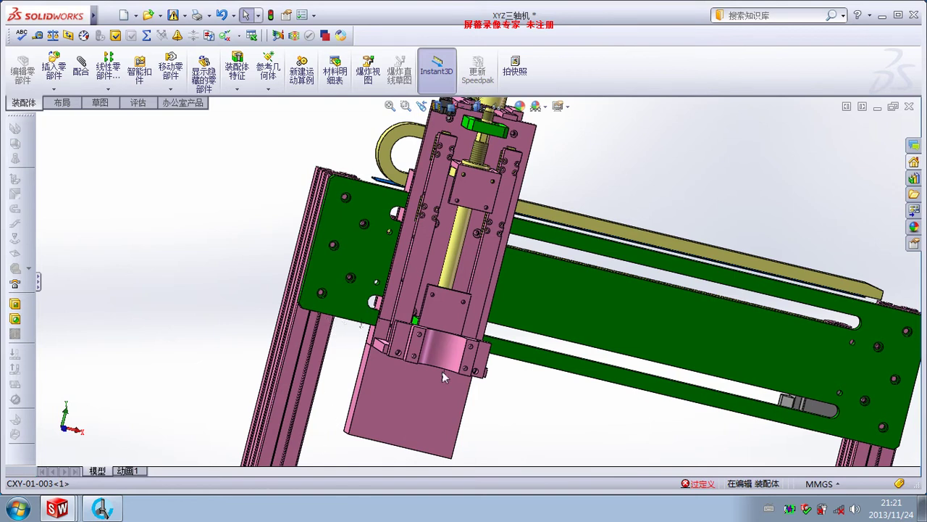
{"action": "middle_click_drag", "start_coordinate": [442, 371], "coordinate": [435, 358]}
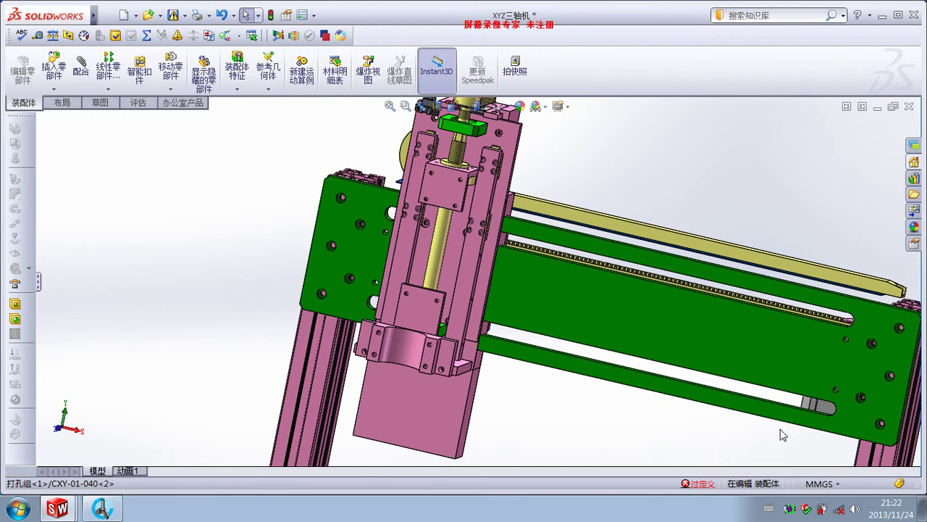
Zoom out and rotate to show the whole engraver with its green base table
{"action": "scroll", "coordinate": [782, 435], "scroll_direction": "up", "scroll_amount": 1}
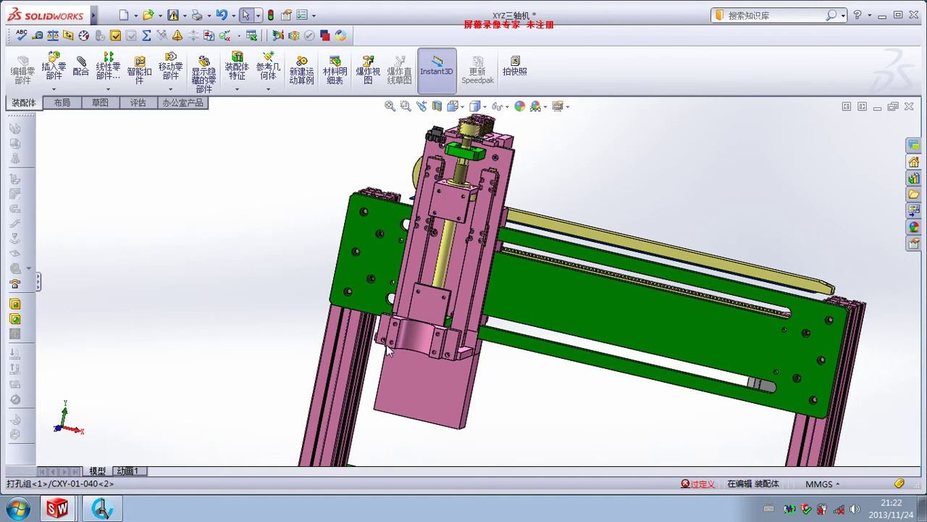
{"action": "mouse_move", "coordinate": [390, 352]}
{"action": "middle_mouse_down"}
{"action": "mouse_move", "coordinate": [494, 347]}
{"action": "mouse_move", "coordinate": [514, 191]}
{"action": "mouse_move", "coordinate": [608, 194]}
{"action": "middle_mouse_up"}
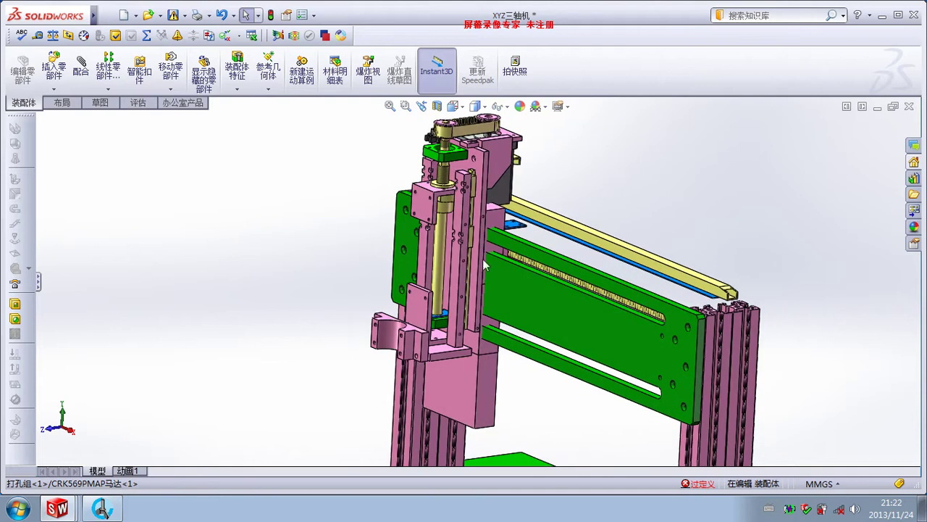
{"action": "middle_click_drag", "start_coordinate": [508, 312], "coordinate": [623, 252]}
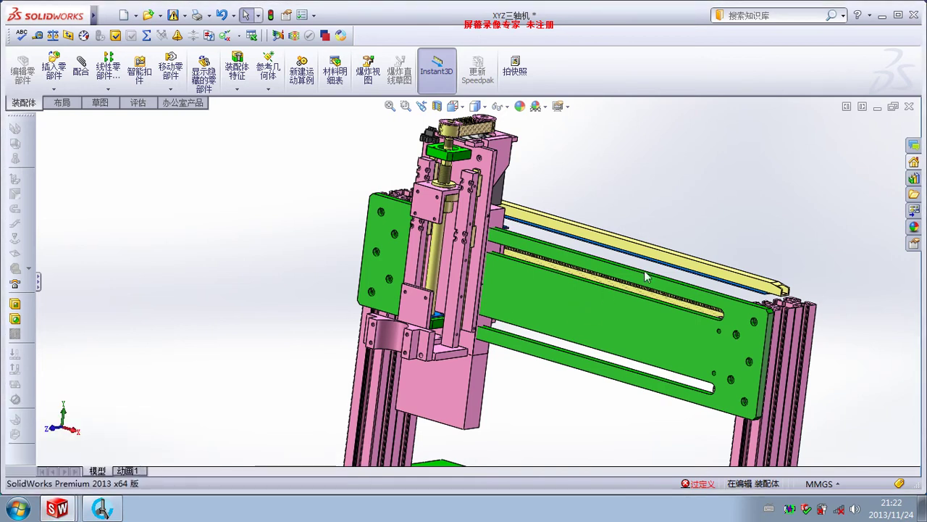
{"action": "scroll", "coordinate": [620, 287], "scroll_direction": "up", "scroll_amount": 2}
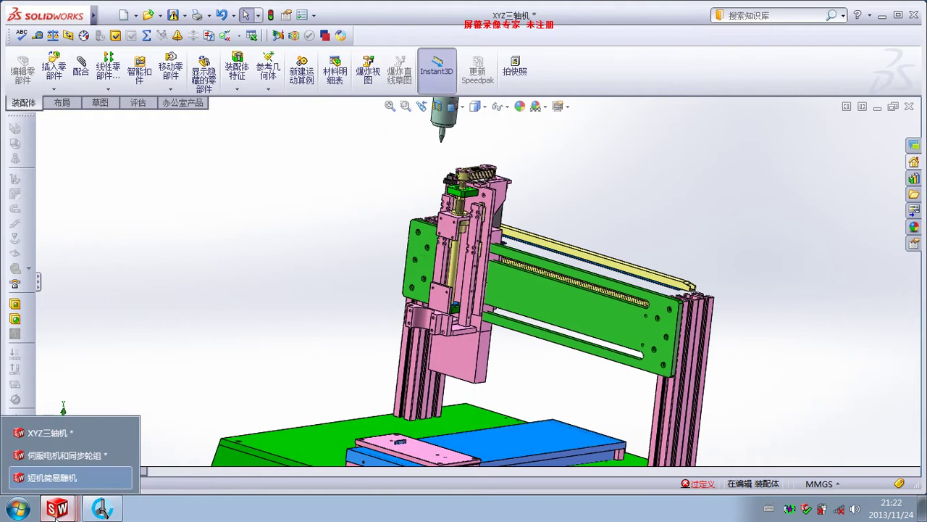
Show the whole 伺服电机和同步轮组 frame with Ctrl+1, then minimise SolidWorks
{"action": "left_click", "coordinate": [75, 429]}
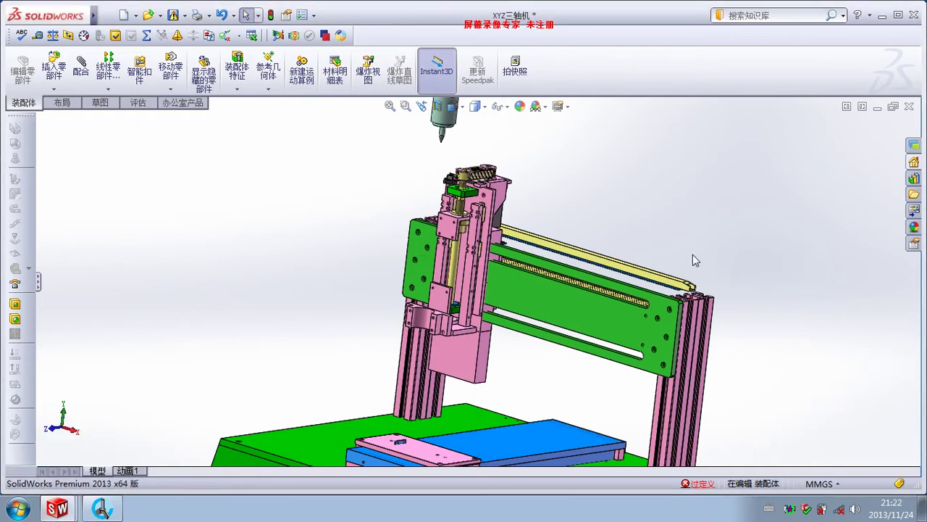
{"action": "middle_click_drag", "start_coordinate": [721, 267], "coordinate": [708, 269]}
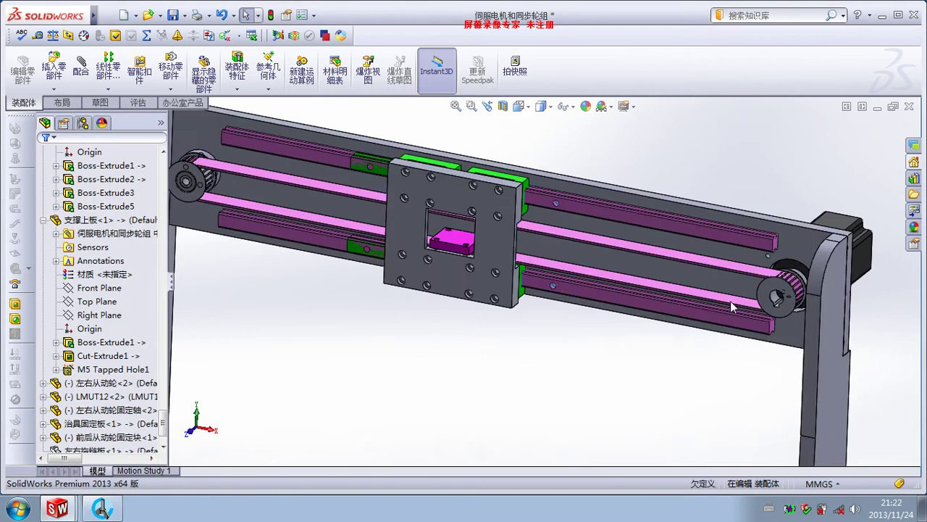
{"action": "middle_click_drag", "start_coordinate": [554, 304], "coordinate": [897, 249]}
{"action": "key", "text": "ctrl+1"}
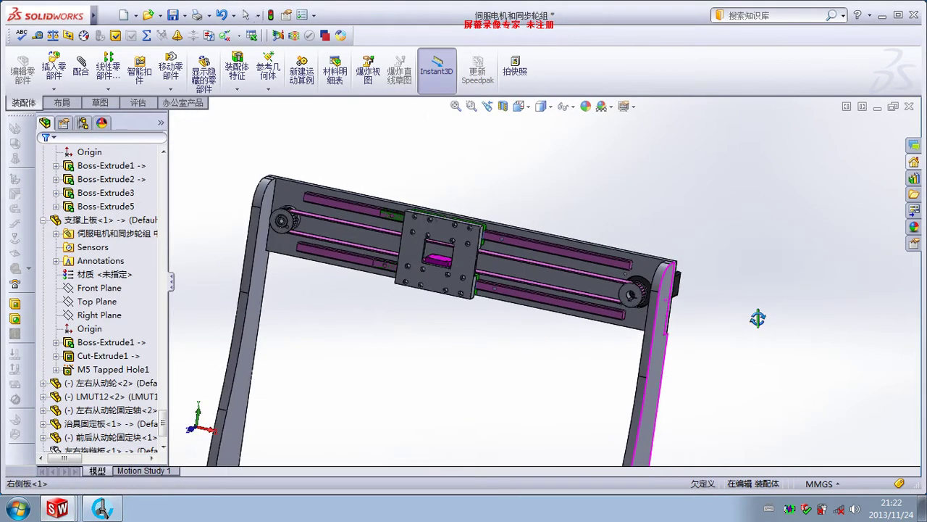
{"action": "left_click", "coordinate": [883, 15]}
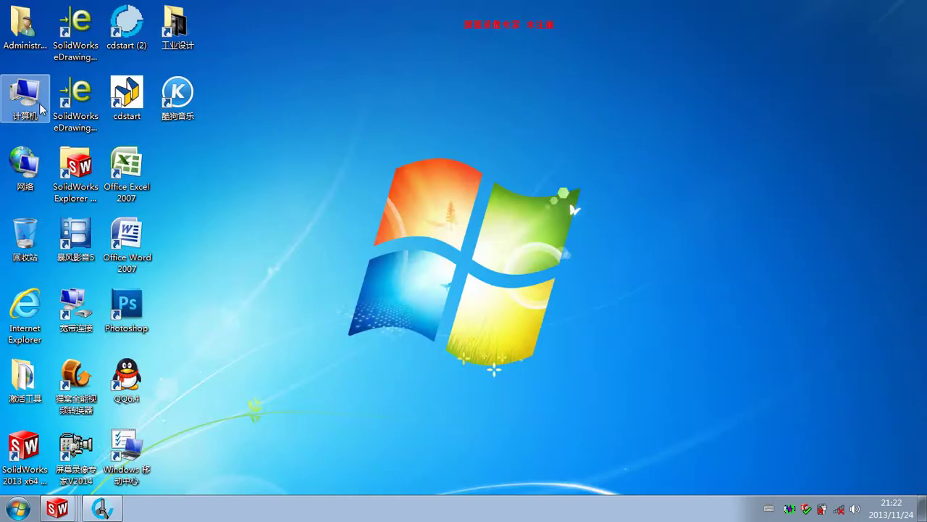
Browse drive E: into the my file folder and its 机械手图片资料 subfolder
{"action": "double_click", "coordinate": [19, 116]}
{"action": "left_click", "coordinate": [558, 117]}
{"action": "double_click", "coordinate": [558, 117]}
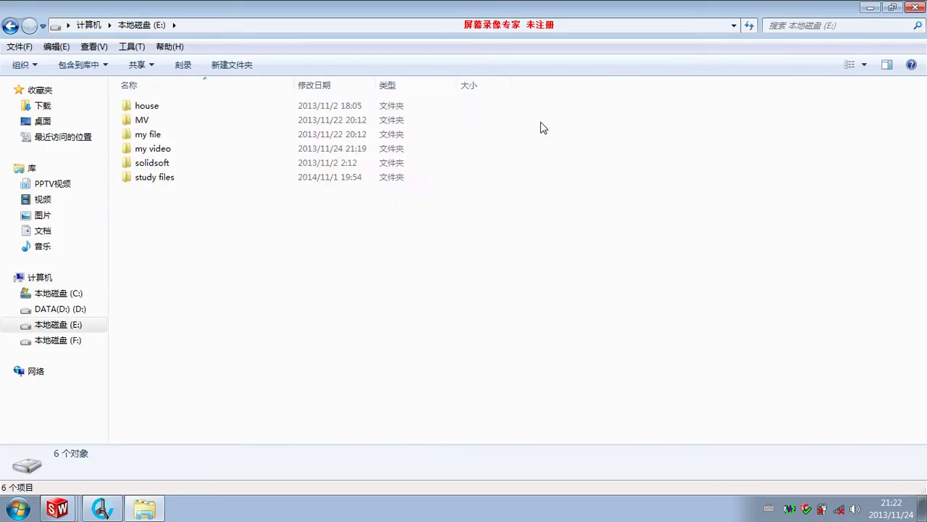
{"action": "double_click", "coordinate": [172, 139]}
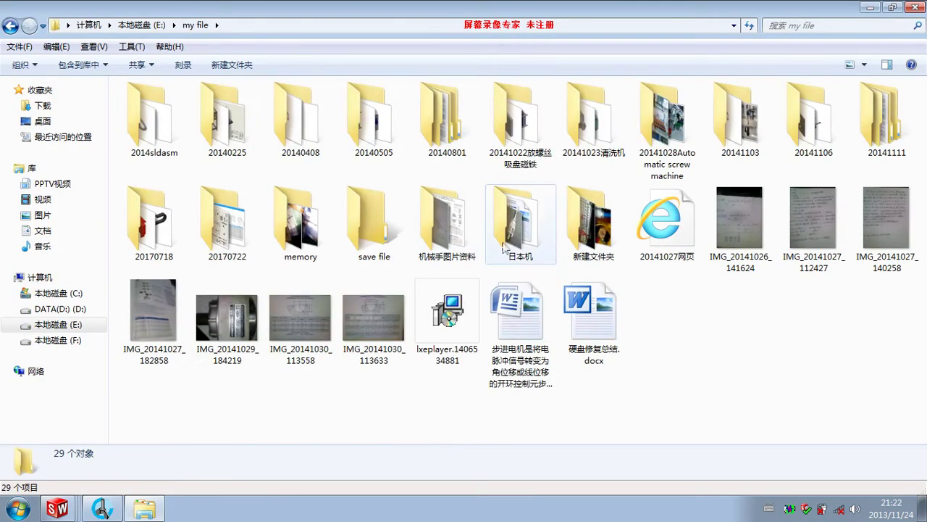
{"action": "left_click", "coordinate": [443, 232]}
{"action": "double_click", "coordinate": [443, 232]}
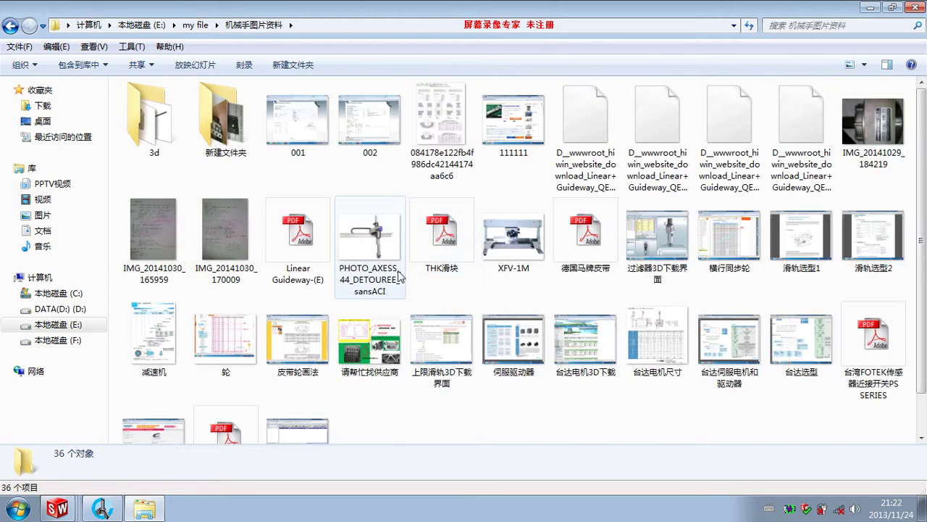
Return to my file, close Explorer, and restore the SolidWorks assembly window
{"action": "left_click", "coordinate": [196, 24]}
{"action": "left_click", "coordinate": [684, 353]}
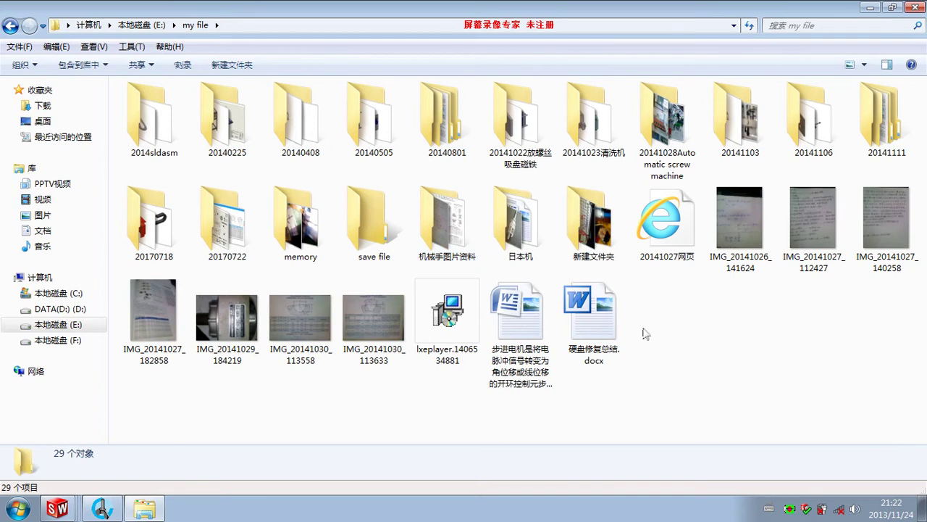
{"action": "left_click", "coordinate": [921, 7]}
{"action": "mouse_move", "coordinate": [57, 508]}
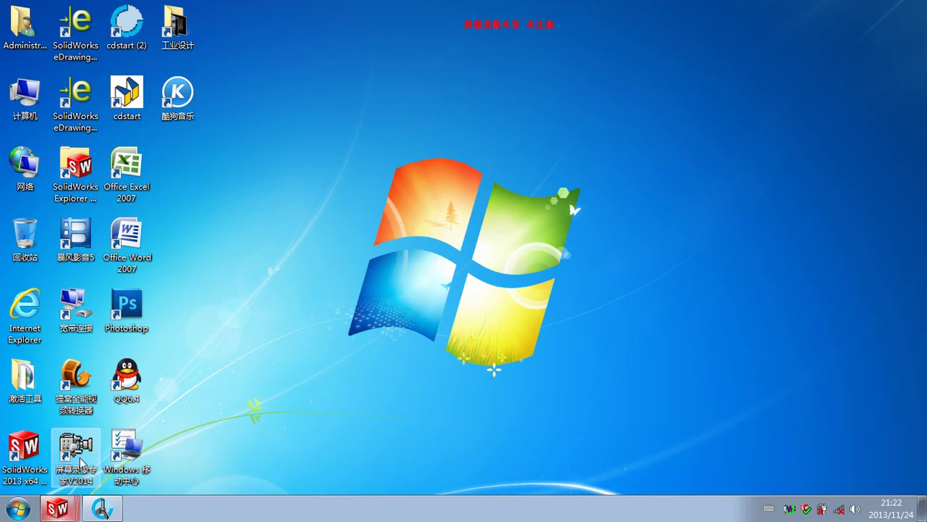
{"action": "left_click", "coordinate": [57, 509]}
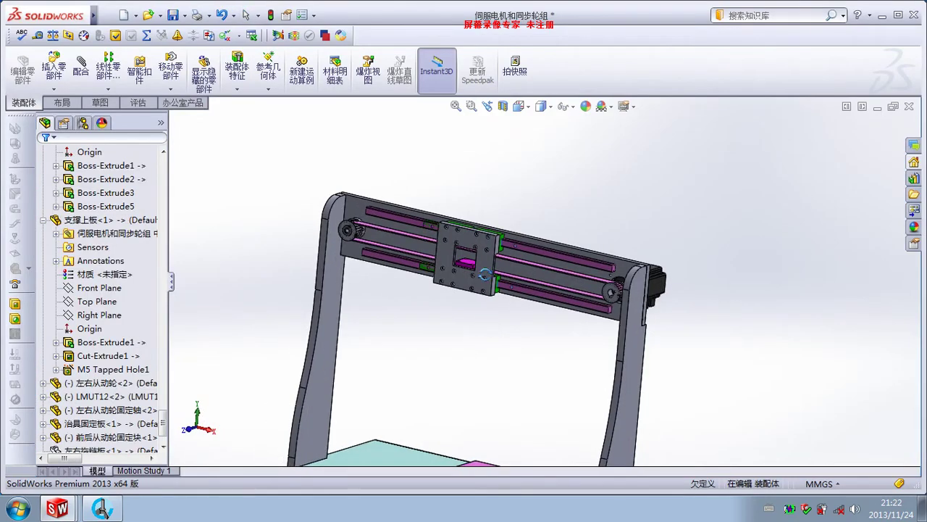
Zoom in on the pulley assembly's slide plate, then switch to the 短机简易雕机 engraver
{"action": "middle_click_drag", "start_coordinate": [484, 274], "coordinate": [484, 270]}
{"action": "scroll", "coordinate": [484, 266], "scroll_direction": "down", "scroll_amount": 3}
{"action": "scroll", "coordinate": [484, 265], "scroll_direction": "down", "scroll_amount": 3}
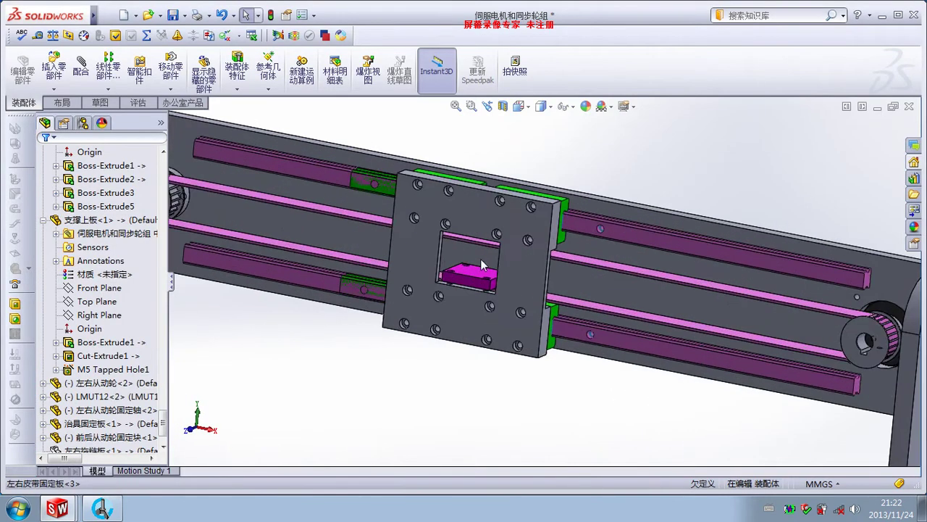
{"action": "scroll", "coordinate": [497, 352], "scroll_direction": "up", "scroll_amount": 2}
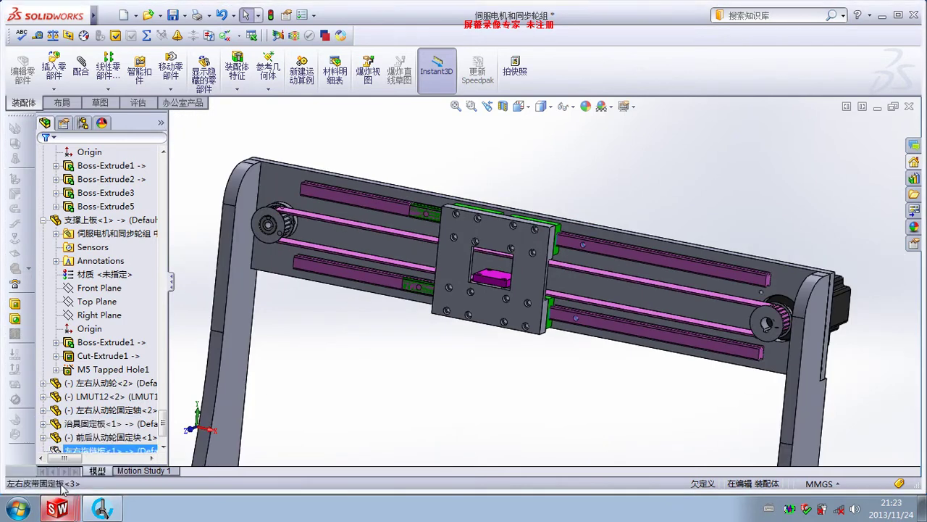
{"action": "left_click", "coordinate": [52, 478]}
{"action": "scroll", "coordinate": [406, 382], "scroll_direction": "up", "scroll_amount": 3}
{"action": "scroll", "coordinate": [399, 362], "scroll_direction": "up", "scroll_amount": 2}
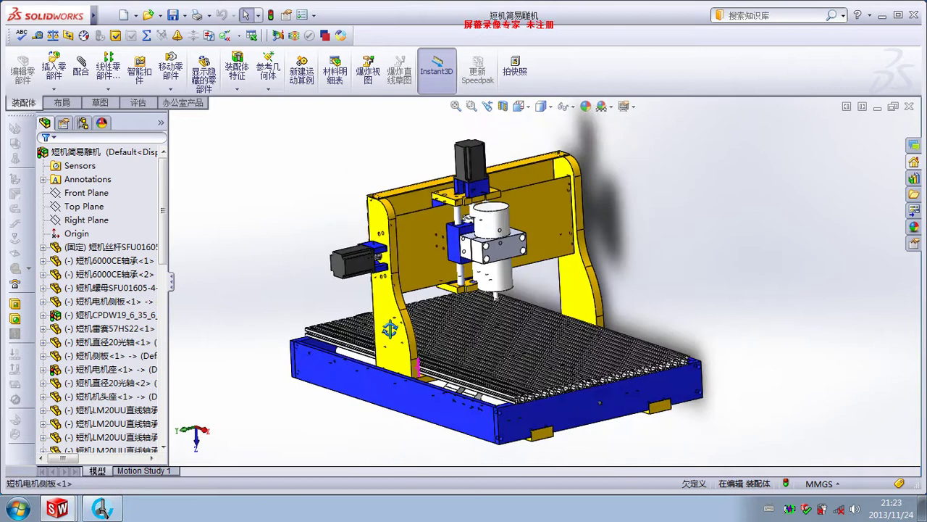
{"action": "middle_click_drag", "start_coordinate": [391, 331], "coordinate": [524, 308]}
{"action": "key", "text": "ctrl+7"}
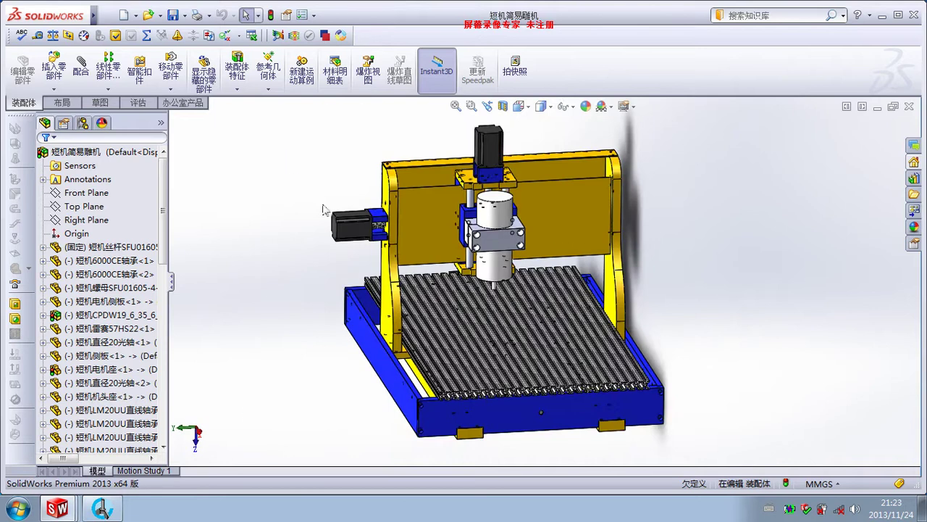
{"action": "middle_click_drag", "start_coordinate": [551, 322], "coordinate": [561, 288]}
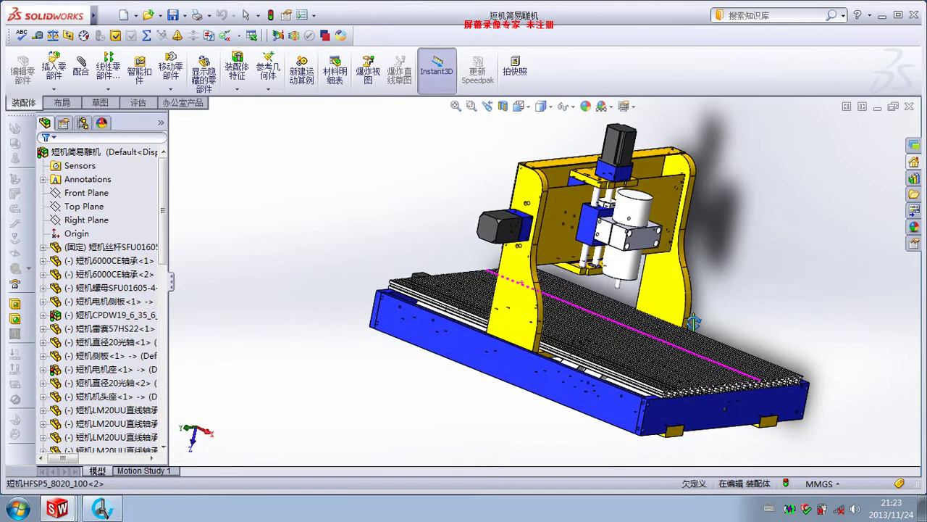
{"action": "middle_click_drag", "start_coordinate": [693, 322], "coordinate": [663, 326]}
{"action": "scroll", "coordinate": [659, 348], "scroll_direction": "down", "scroll_amount": 1}
{"action": "scroll", "coordinate": [652, 375], "scroll_direction": "down", "scroll_amount": 2}
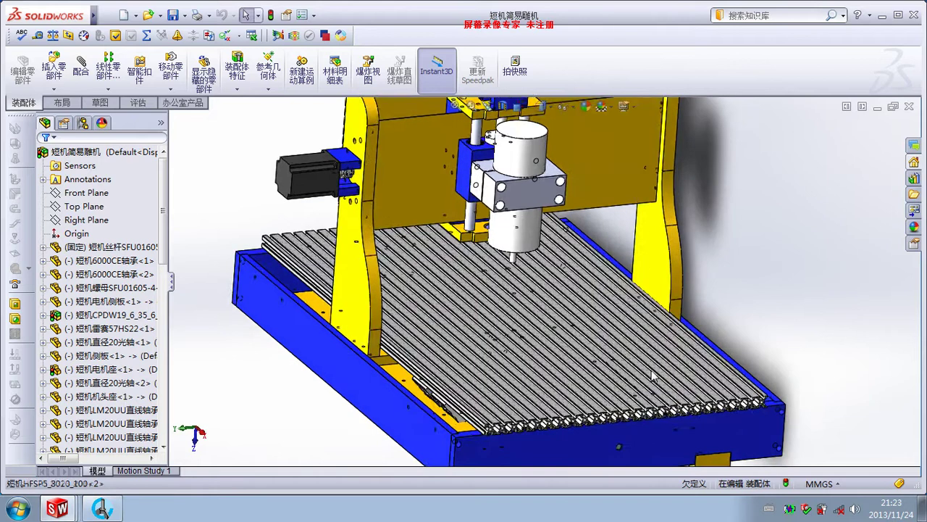
{"action": "scroll", "coordinate": [652, 375], "scroll_direction": "up", "scroll_amount": 3}
{"action": "scroll", "coordinate": [655, 362], "scroll_direction": "down", "scroll_amount": 1}
{"action": "middle_click_drag", "start_coordinate": [656, 362], "coordinate": [706, 392]}
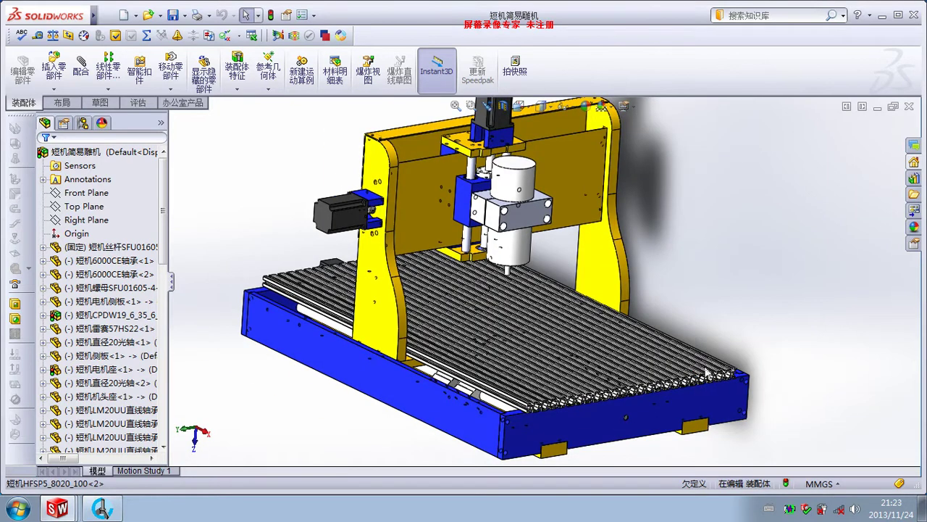
{"action": "scroll", "coordinate": [707, 373], "scroll_direction": "down", "scroll_amount": 1}
{"action": "scroll", "coordinate": [703, 371], "scroll_direction": "down", "scroll_amount": 1}
{"action": "scroll", "coordinate": [616, 348], "scroll_direction": "down", "scroll_amount": 1}
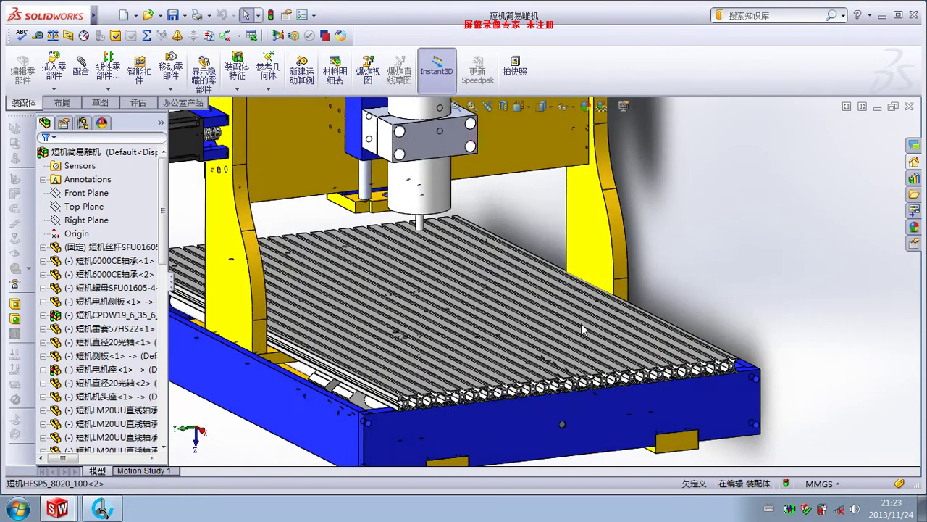
{"action": "scroll", "coordinate": [542, 283], "scroll_direction": "up", "scroll_amount": 2}
{"action": "scroll", "coordinate": [478, 207], "scroll_direction": "up", "scroll_amount": 1}
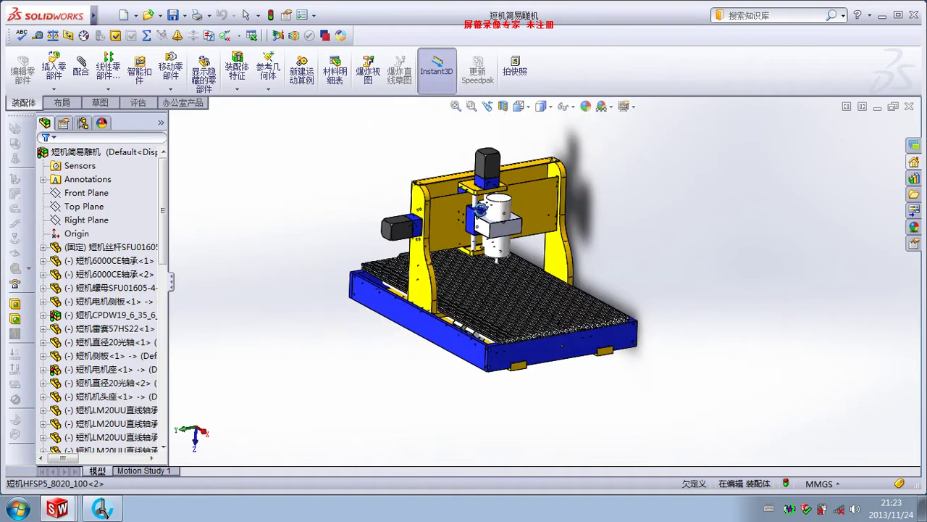
{"action": "scroll", "coordinate": [480, 208], "scroll_direction": "down", "scroll_amount": 2}
{"action": "middle_click_drag", "start_coordinate": [592, 280], "coordinate": [536, 261]}
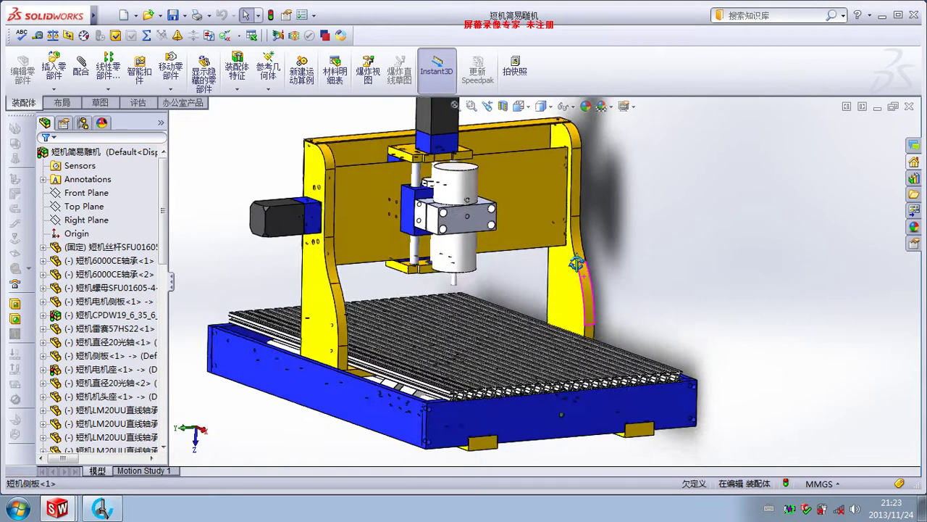
{"action": "scroll", "coordinate": [534, 258], "scroll_direction": "down", "scroll_amount": 2}
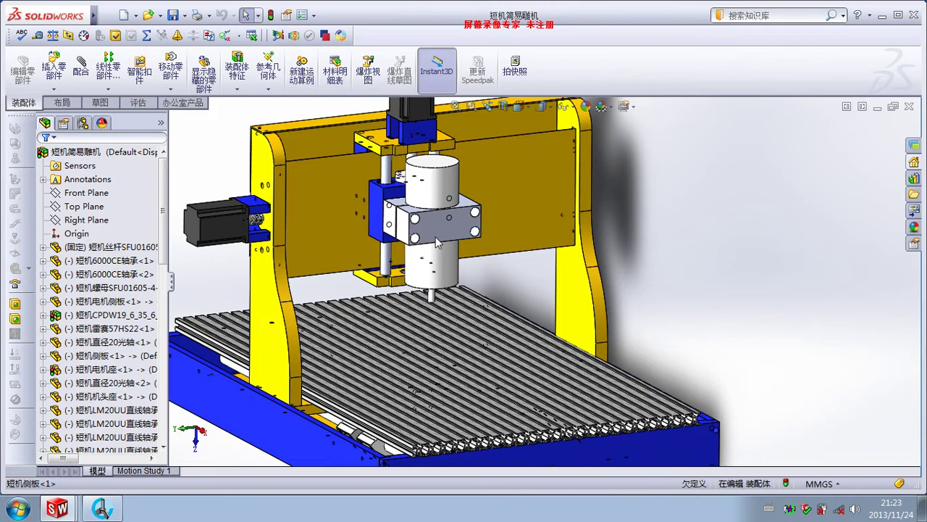
{"action": "scroll", "coordinate": [411, 254], "scroll_direction": "down", "scroll_amount": 1}
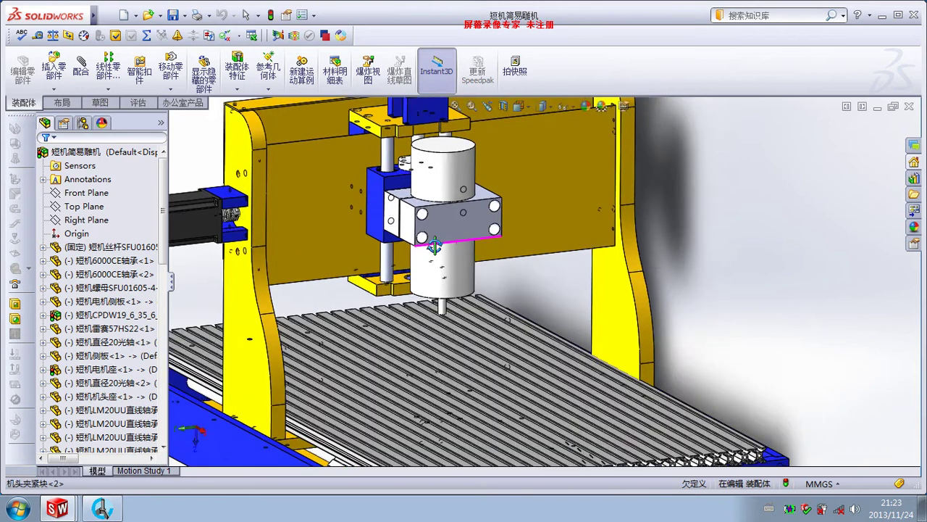
{"action": "scroll", "coordinate": [416, 250], "scroll_direction": "down", "scroll_amount": 1}
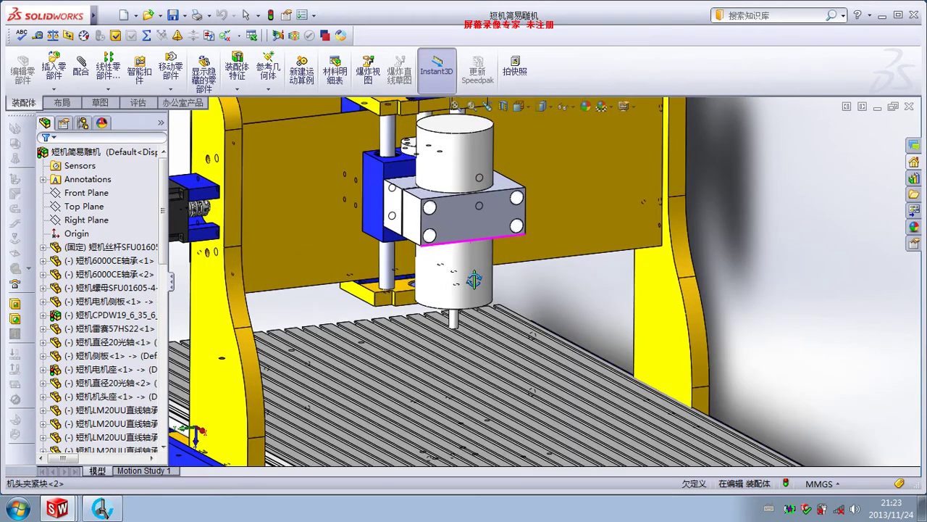
{"action": "scroll", "coordinate": [474, 281], "scroll_direction": "up", "scroll_amount": 2}
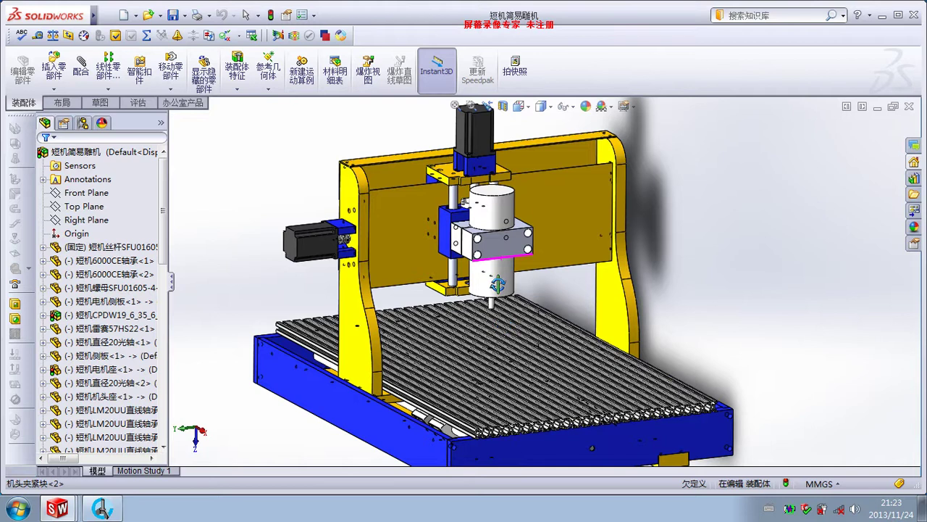
{"action": "scroll", "coordinate": [500, 290], "scroll_direction": "down", "scroll_amount": 2}
{"action": "scroll", "coordinate": [544, 347], "scroll_direction": "down", "scroll_amount": 1}
{"action": "scroll", "coordinate": [544, 348], "scroll_direction": "up", "scroll_amount": 2}
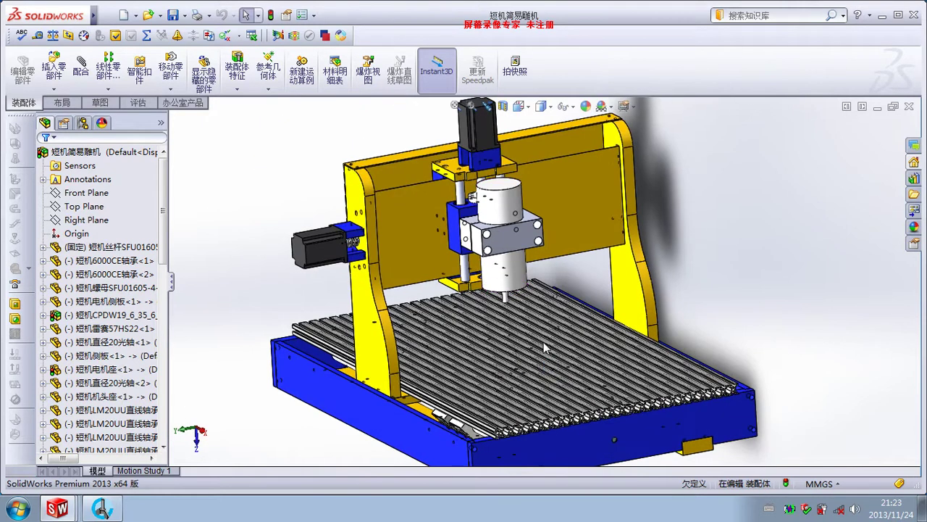
{"action": "scroll", "coordinate": [531, 328], "scroll_direction": "down", "scroll_amount": 1}
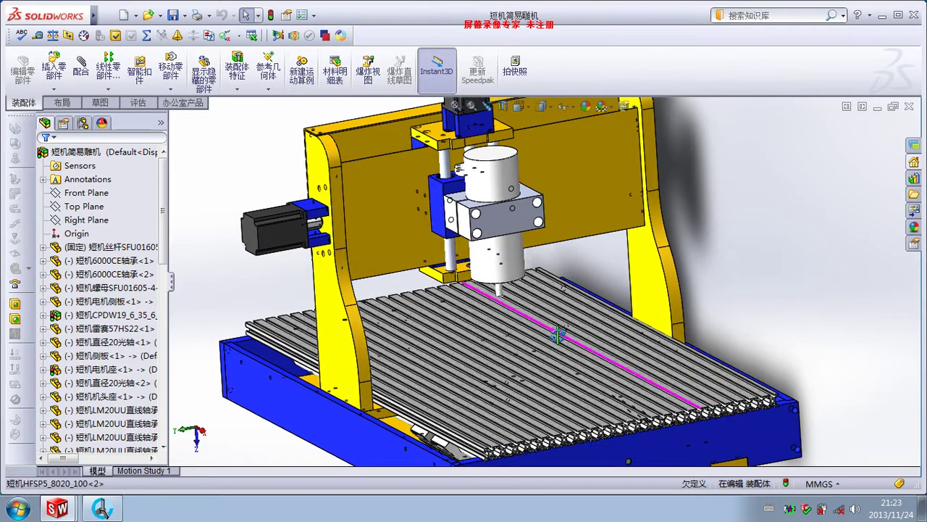
{"action": "middle_click_drag", "start_coordinate": [554, 334], "coordinate": [439, 207]}
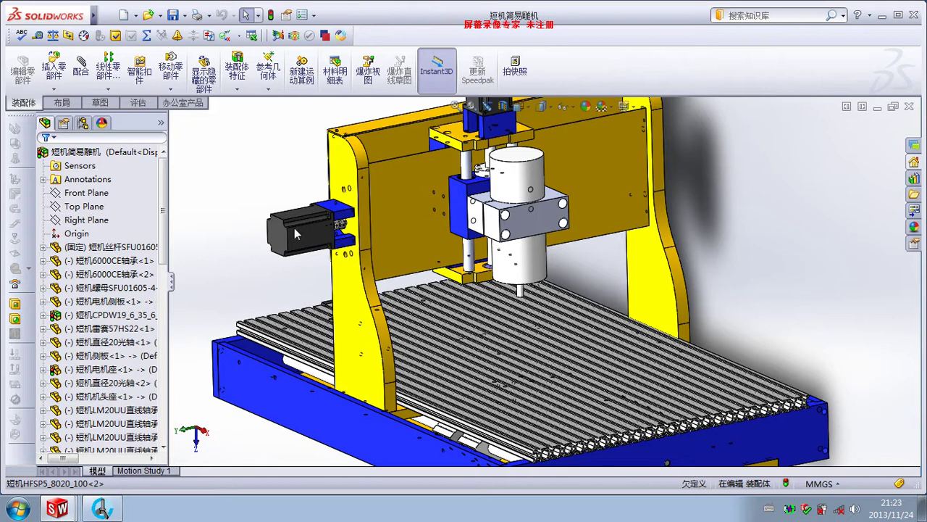
{"action": "scroll", "coordinate": [549, 252], "scroll_direction": "up", "scroll_amount": 1}
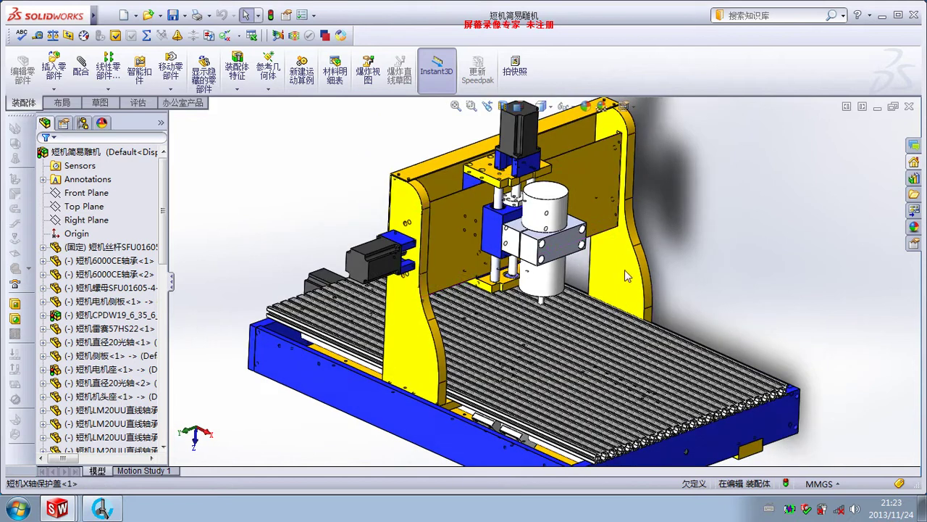
{"action": "middle_click_drag", "start_coordinate": [627, 276], "coordinate": [613, 263]}
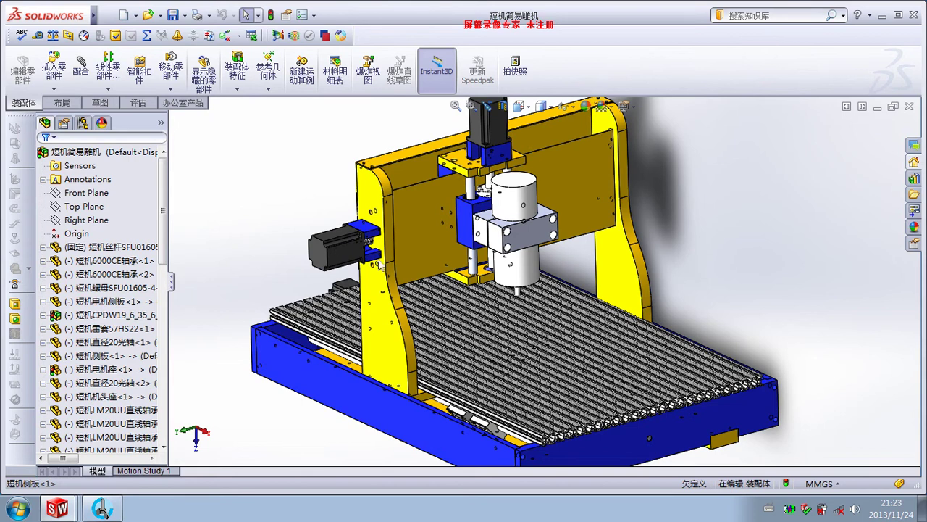
{"action": "scroll", "coordinate": [552, 236], "scroll_direction": "down", "scroll_amount": 1}
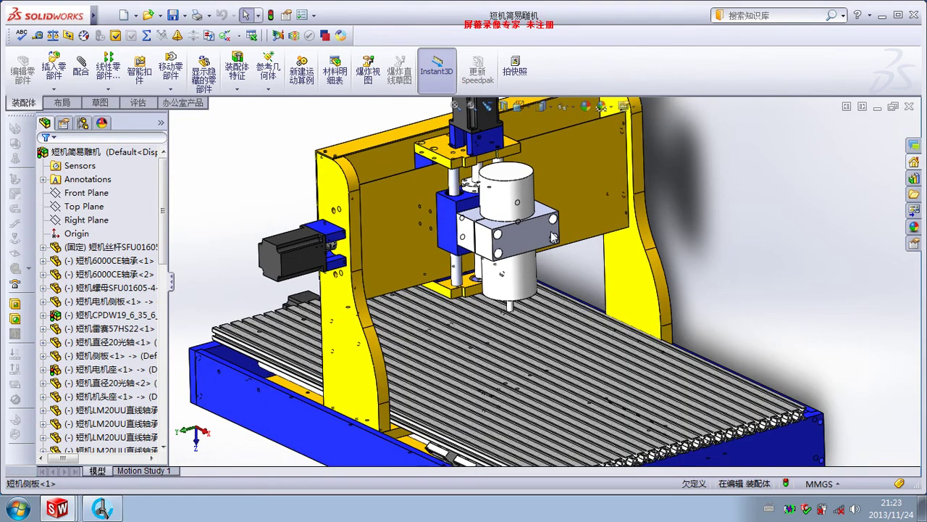
{"action": "scroll", "coordinate": [507, 229], "scroll_direction": "down", "scroll_amount": 1}
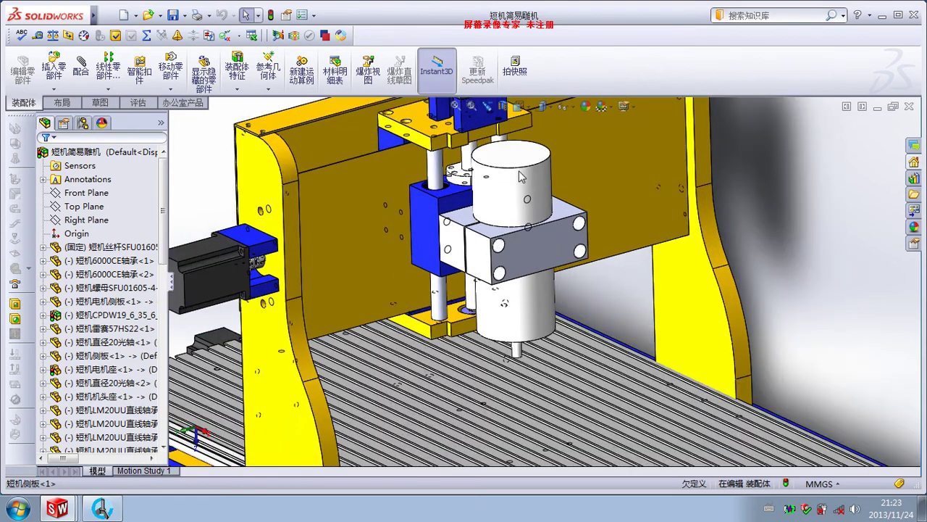
{"action": "scroll", "coordinate": [535, 270], "scroll_direction": "up", "scroll_amount": 2}
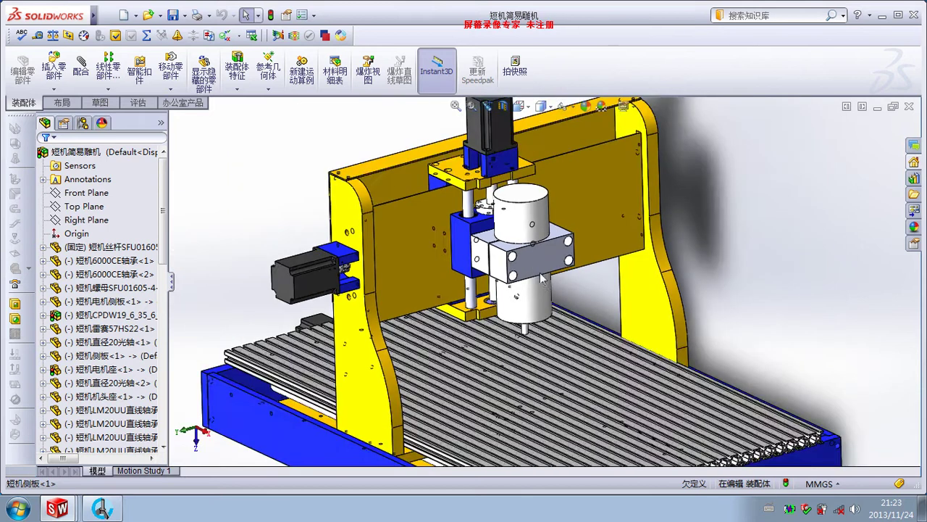
{"action": "scroll", "coordinate": [539, 279], "scroll_direction": "up", "scroll_amount": 2}
{"action": "mouse_move", "coordinate": [539, 279]}
{"action": "middle_mouse_down"}
{"action": "mouse_move", "coordinate": [646, 336]}
{"action": "mouse_move", "coordinate": [653, 313]}
{"action": "mouse_move", "coordinate": [551, 293]}
{"action": "middle_mouse_up"}
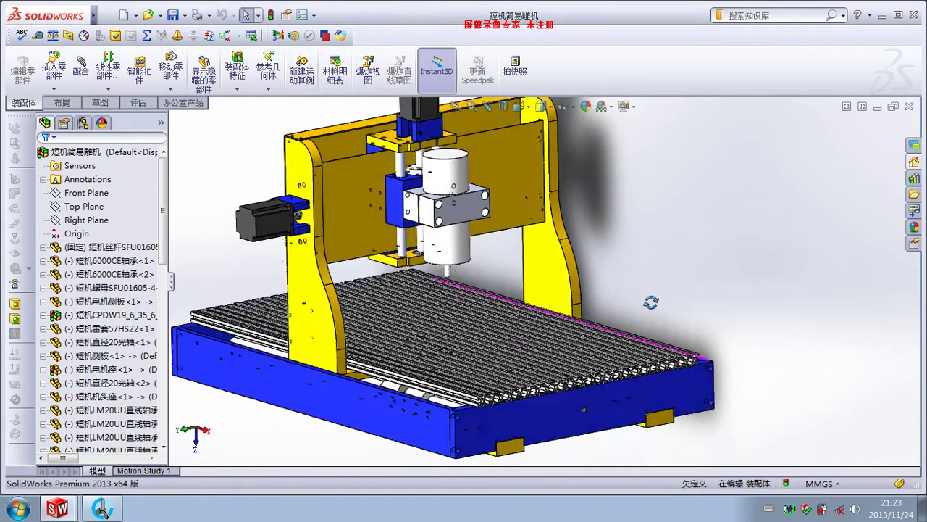
{"action": "scroll", "coordinate": [521, 290], "scroll_direction": "up", "scroll_amount": 2}
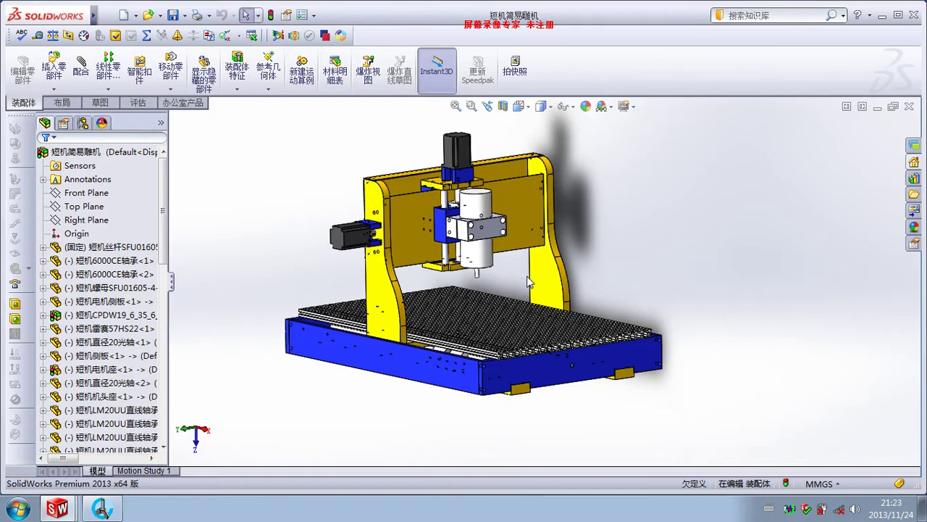
{"action": "scroll", "coordinate": [527, 280], "scroll_direction": "down", "scroll_amount": 1}
{"action": "scroll", "coordinate": [527, 280], "scroll_direction": "down", "scroll_amount": 1}
{"action": "scroll", "coordinate": [520, 299], "scroll_direction": "down", "scroll_amount": 1}
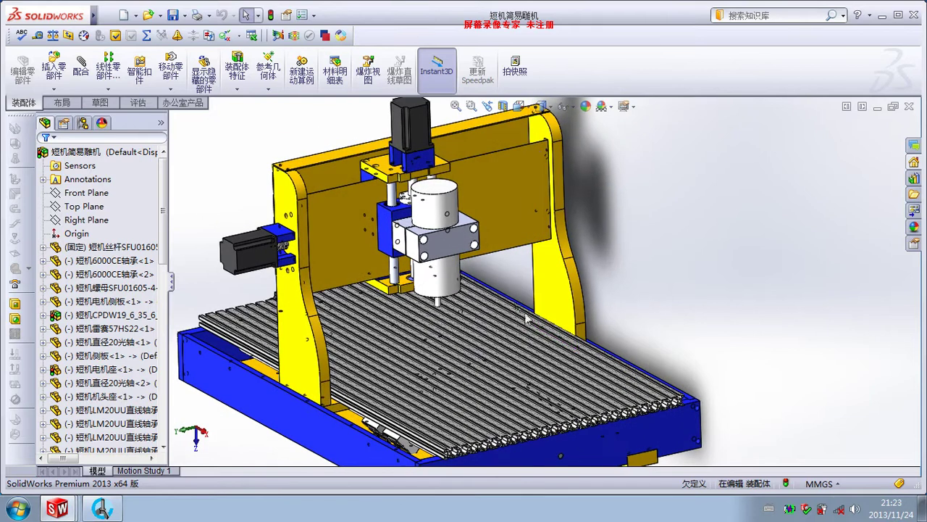
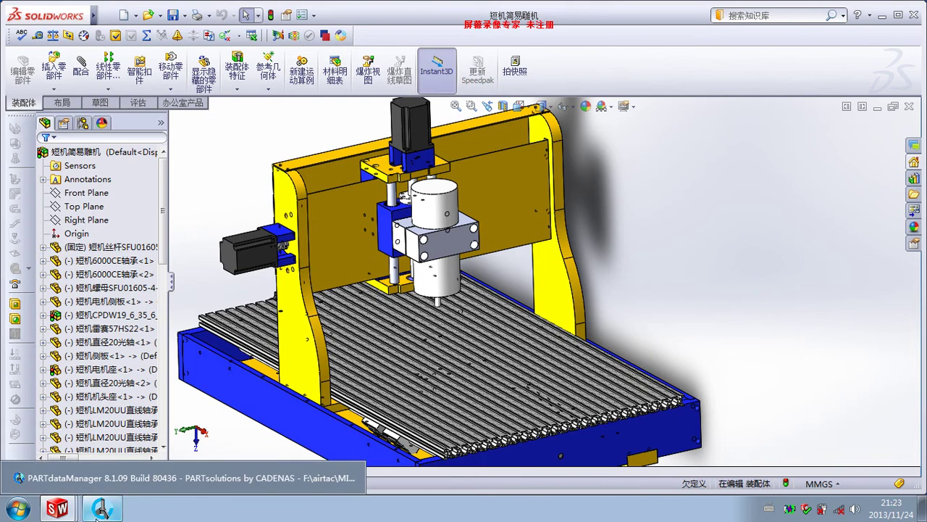
Zoom and orbit the machine to bring the vertical lead screw shaft into view
{"action": "scroll", "coordinate": [385, 185], "scroll_direction": "down", "scroll_amount": 2}
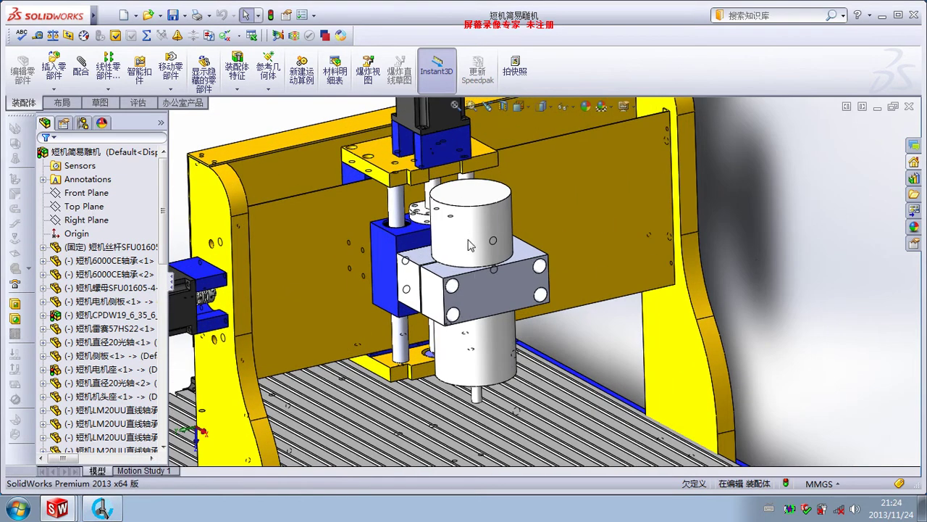
{"action": "scroll", "coordinate": [419, 241], "scroll_direction": "down", "scroll_amount": 3}
{"action": "scroll", "coordinate": [419, 241], "scroll_direction": "down", "scroll_amount": 3}
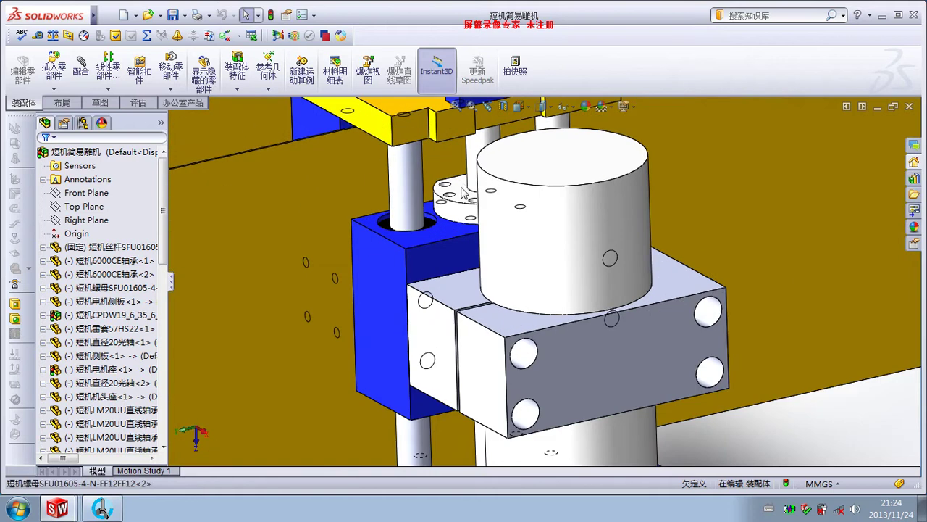
{"action": "left_click", "coordinate": [489, 209]}
{"action": "middle_click_drag", "start_coordinate": [489, 208], "coordinate": [450, 266]}
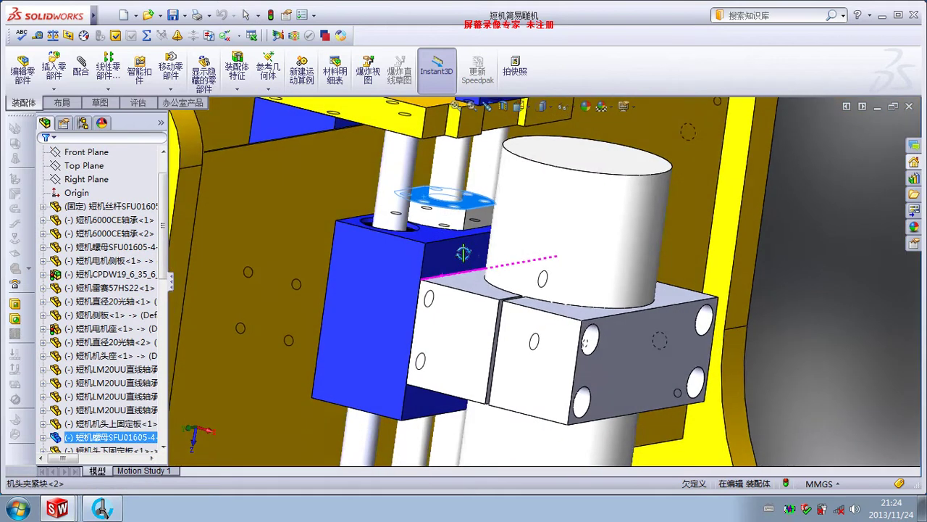
{"action": "key", "text": "f"}
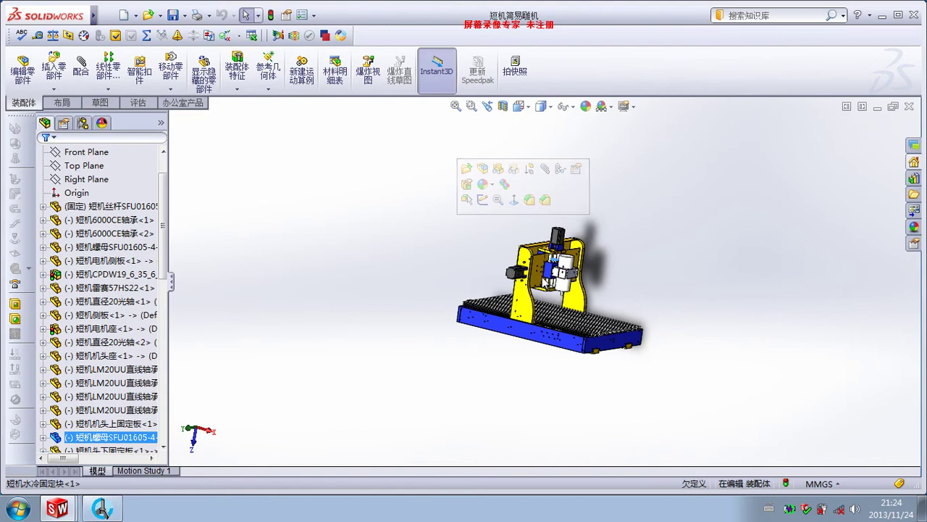
{"action": "scroll", "coordinate": [554, 272], "scroll_direction": "down", "scroll_amount": 3}
{"action": "scroll", "coordinate": [543, 279], "scroll_direction": "down", "scroll_amount": 2}
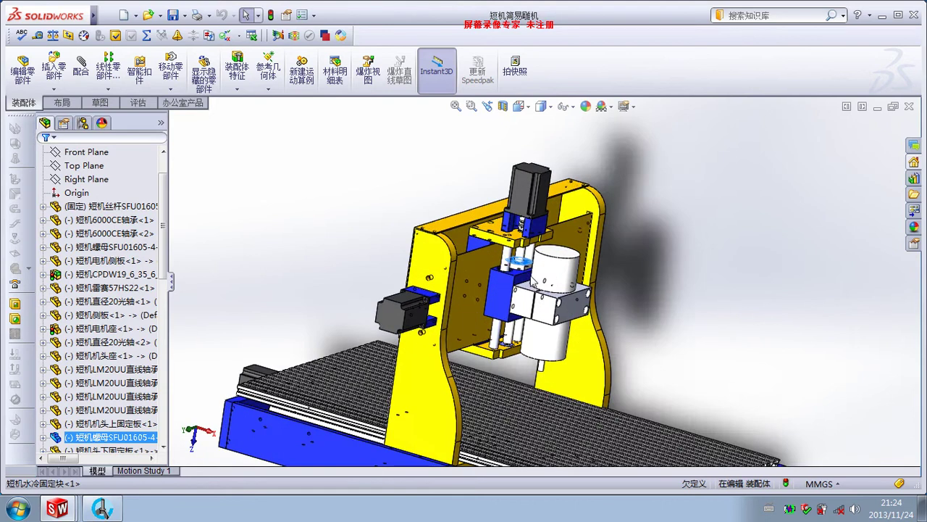
{"action": "scroll", "coordinate": [533, 283], "scroll_direction": "down", "scroll_amount": 3}
{"action": "middle_click_drag", "start_coordinate": [522, 265], "coordinate": [555, 278]}
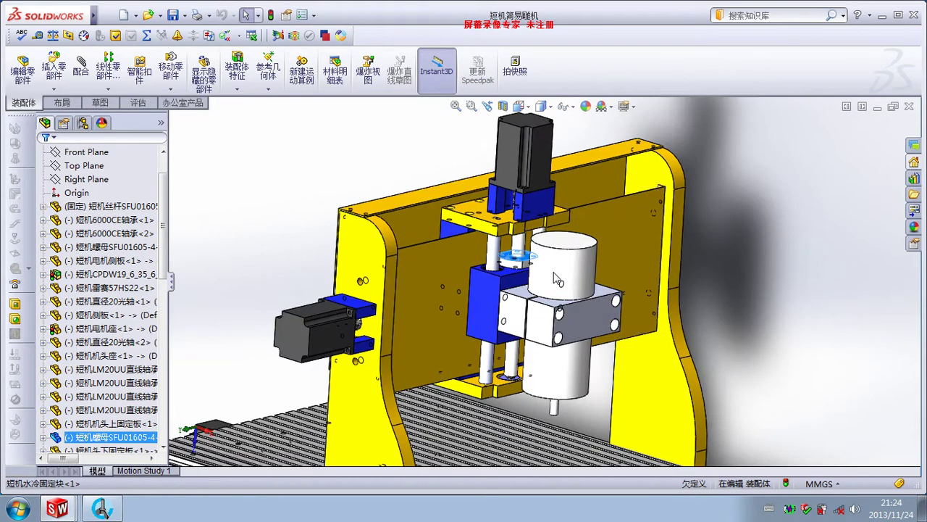
{"action": "scroll", "coordinate": [580, 290], "scroll_direction": "down", "scroll_amount": 1}
{"action": "scroll", "coordinate": [580, 291], "scroll_direction": "down", "scroll_amount": 1}
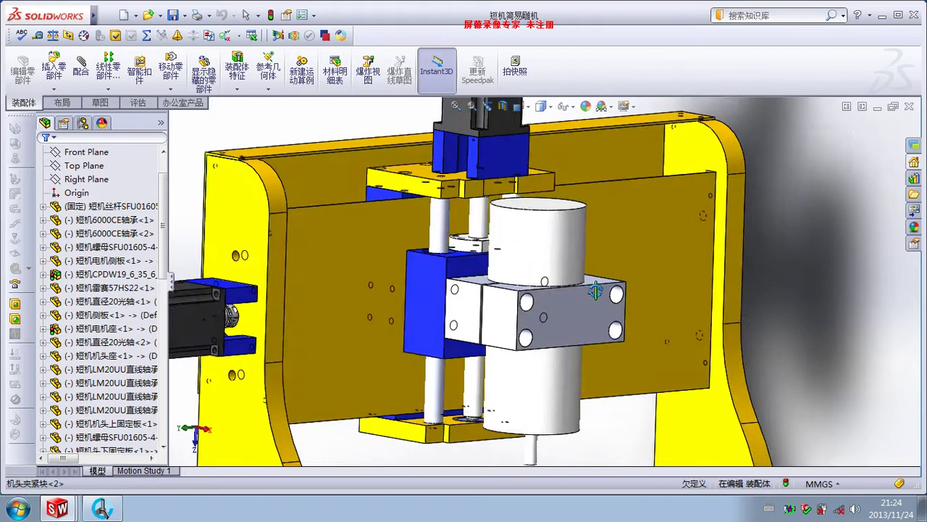
{"action": "scroll", "coordinate": [583, 289], "scroll_direction": "down", "scroll_amount": 1}
{"action": "left_click", "coordinate": [468, 228]}
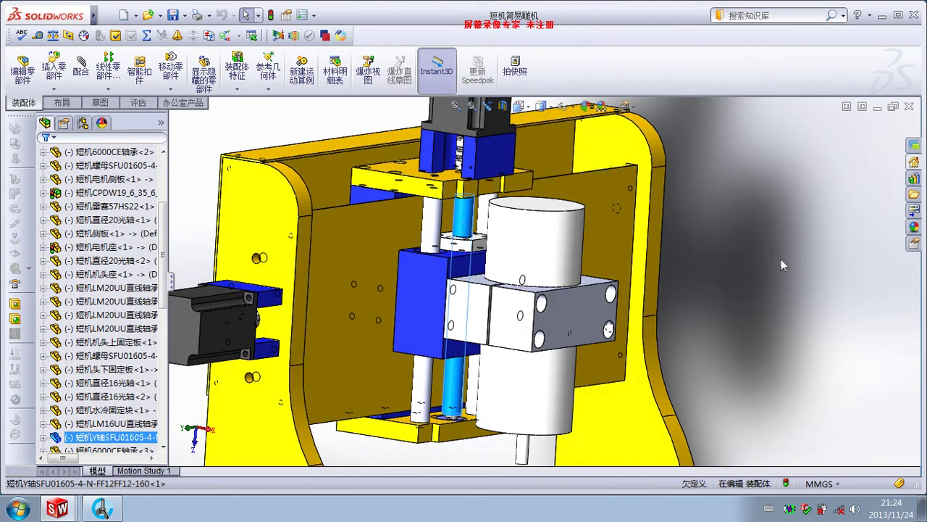
{"action": "key", "text": "Escape"}
Open the vertical lead screw as its own part, declining FeatureWorks recognition
{"action": "right_click", "coordinate": [461, 221]}
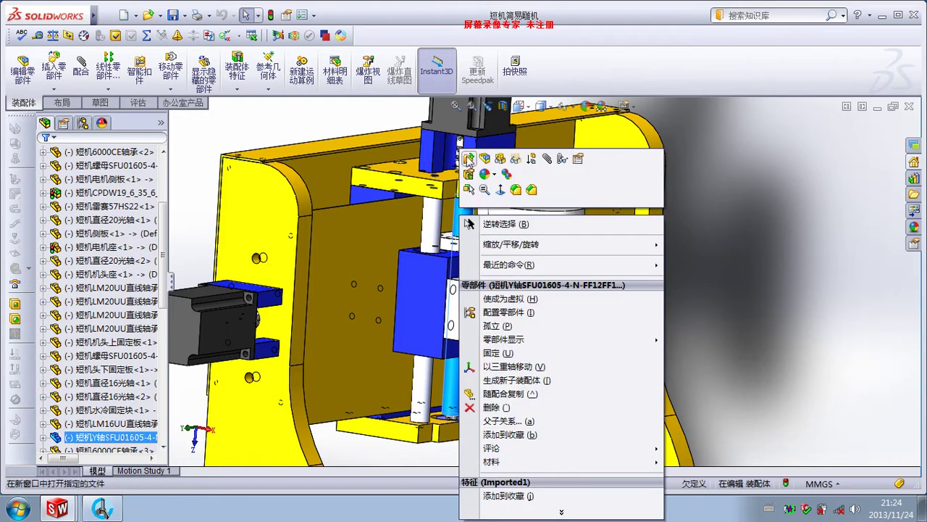
{"action": "left_click", "coordinate": [489, 173]}
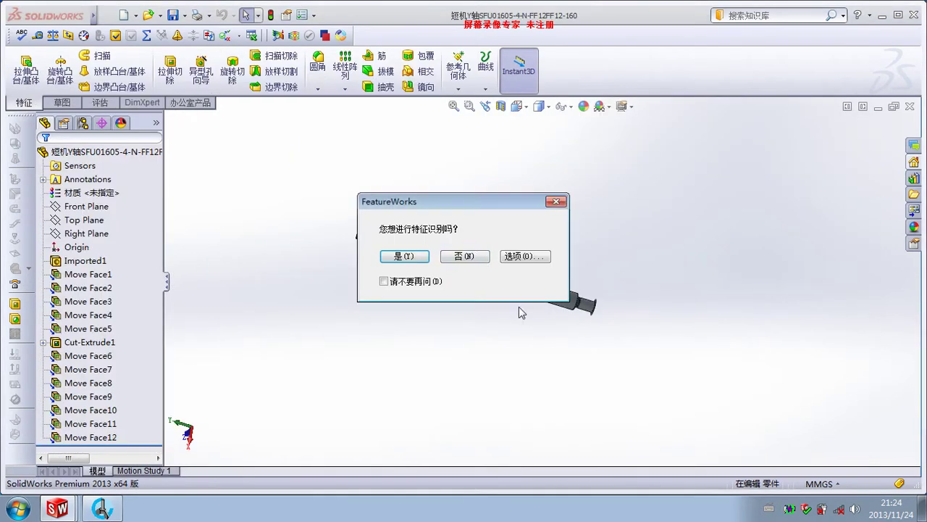
{"action": "left_click", "coordinate": [478, 257]}
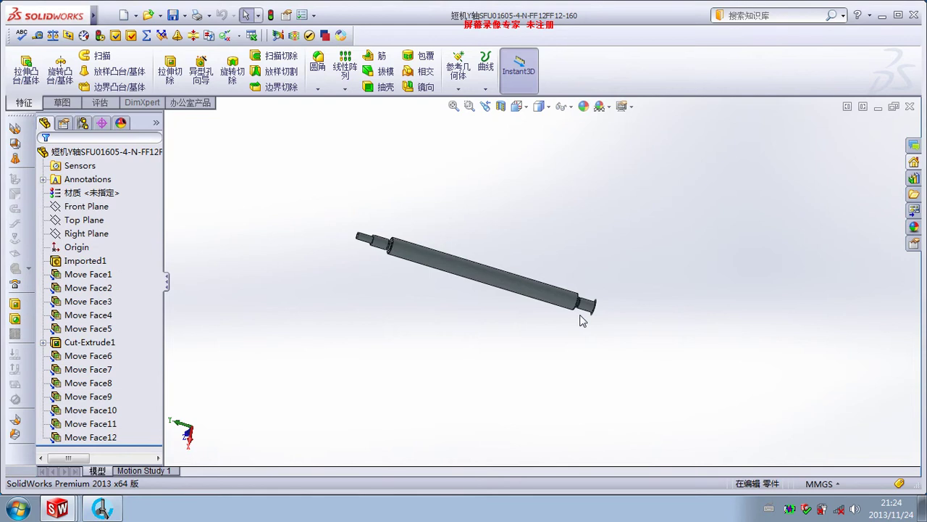
{"action": "mouse_move", "coordinate": [488, 306]}
{"action": "middle_mouse_down"}
{"action": "mouse_move", "coordinate": [569, 290]}
{"action": "mouse_move", "coordinate": [554, 219]}
{"action": "mouse_move", "coordinate": [573, 219]}
{"action": "middle_mouse_up"}
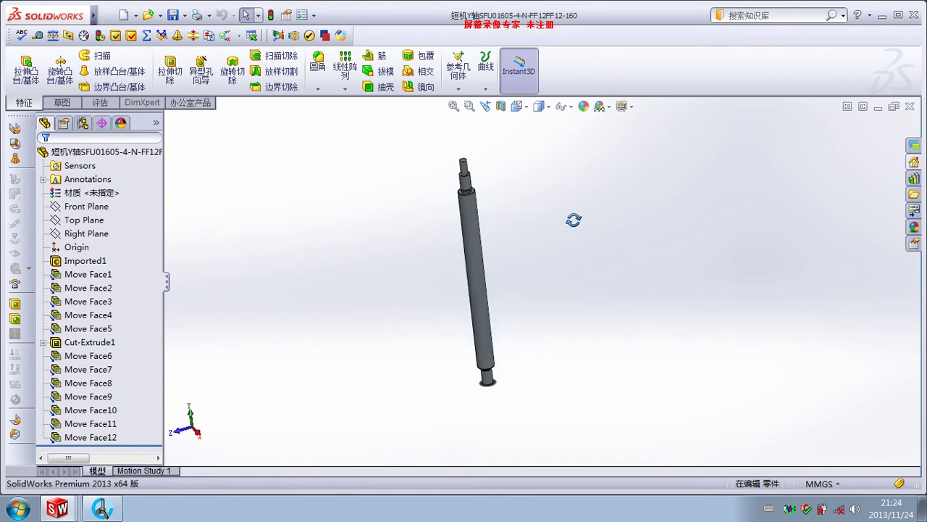
Save the shaft as 短机Y轴SFU01605-4-N-FF12FF12-160 in F:\airtac\20141028Automatic screw machine\20141120
{"action": "left_click", "coordinate": [114, 15]}
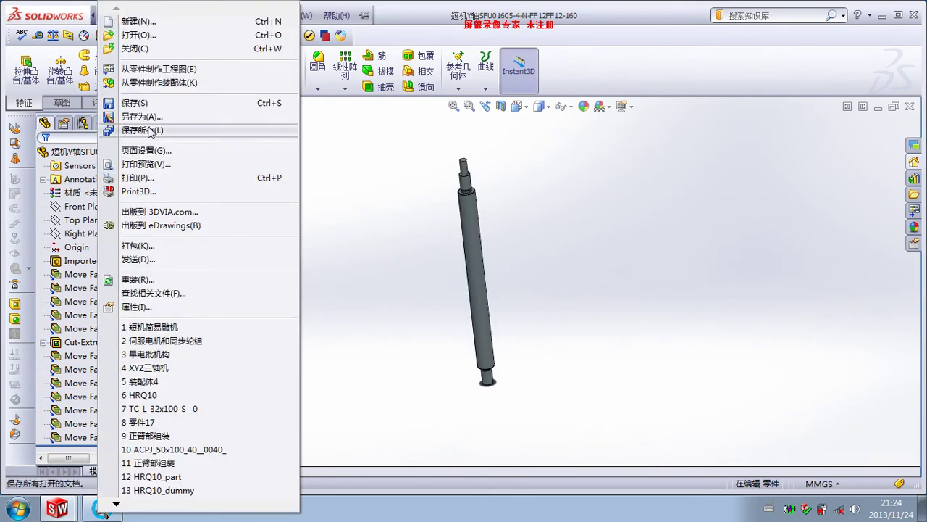
{"action": "left_click", "coordinate": [127, 119]}
{"action": "left_click", "coordinate": [482, 232]}
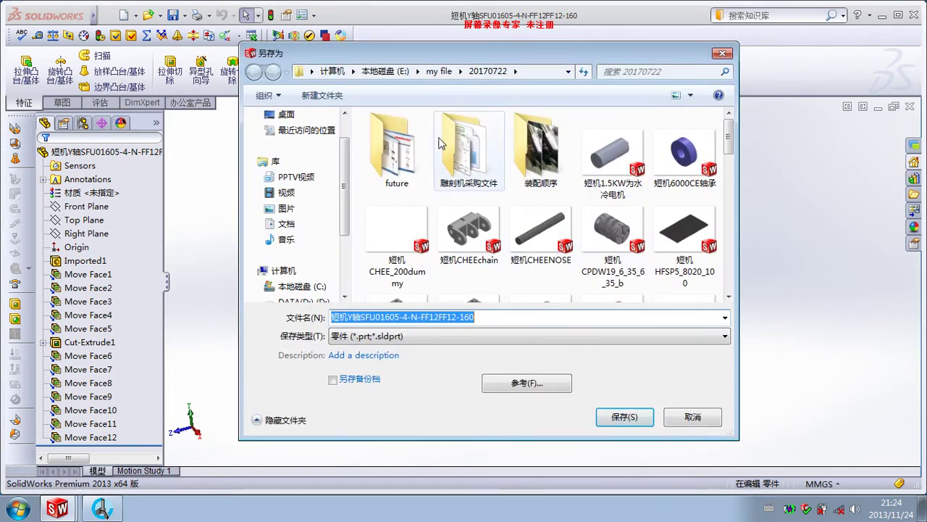
{"action": "left_click", "coordinate": [440, 72]}
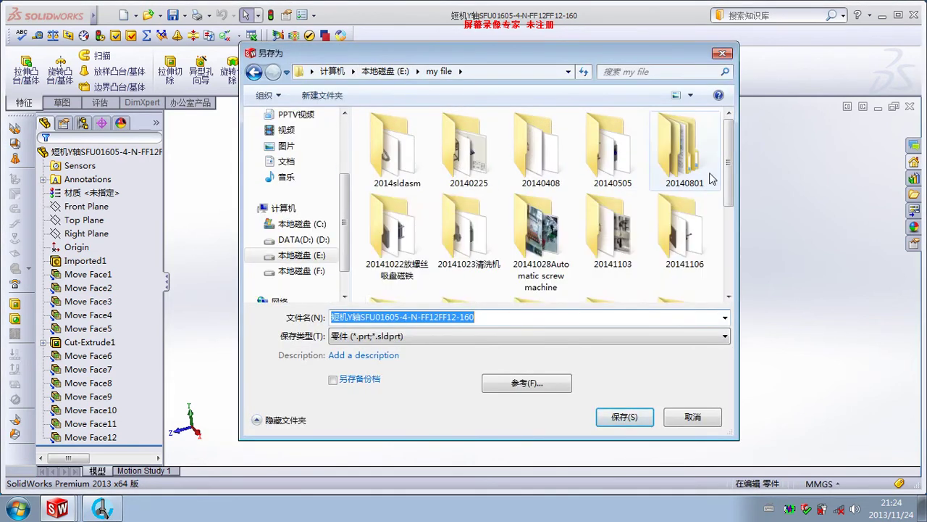
{"action": "mouse_move", "coordinate": [729, 177]}
{"action": "left_mouse_down"}
{"action": "mouse_move", "coordinate": [728, 236]}
{"action": "mouse_move", "coordinate": [729, 145]}
{"action": "left_mouse_up"}
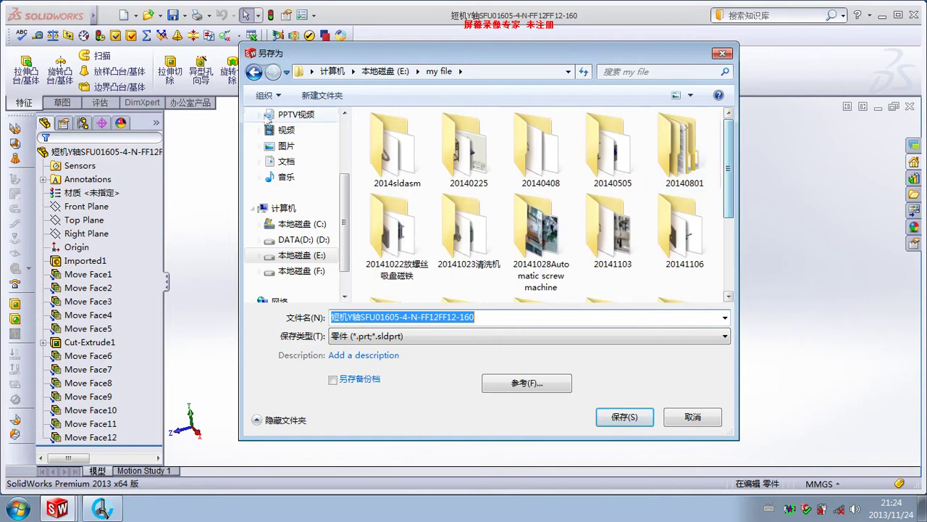
{"action": "left_click", "coordinate": [311, 270]}
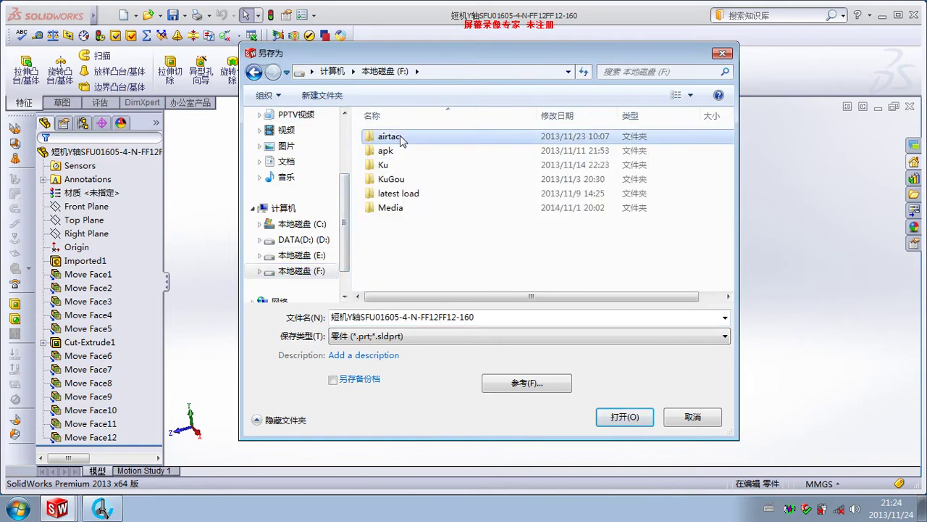
{"action": "double_click", "coordinate": [402, 136]}
{"action": "left_click", "coordinate": [413, 137]}
{"action": "double_click", "coordinate": [413, 137]}
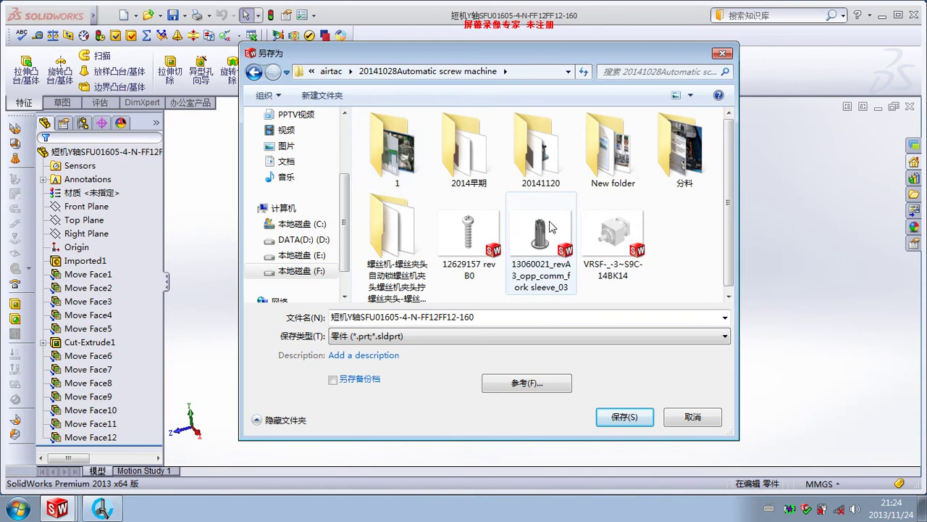
{"action": "double_click", "coordinate": [555, 174]}
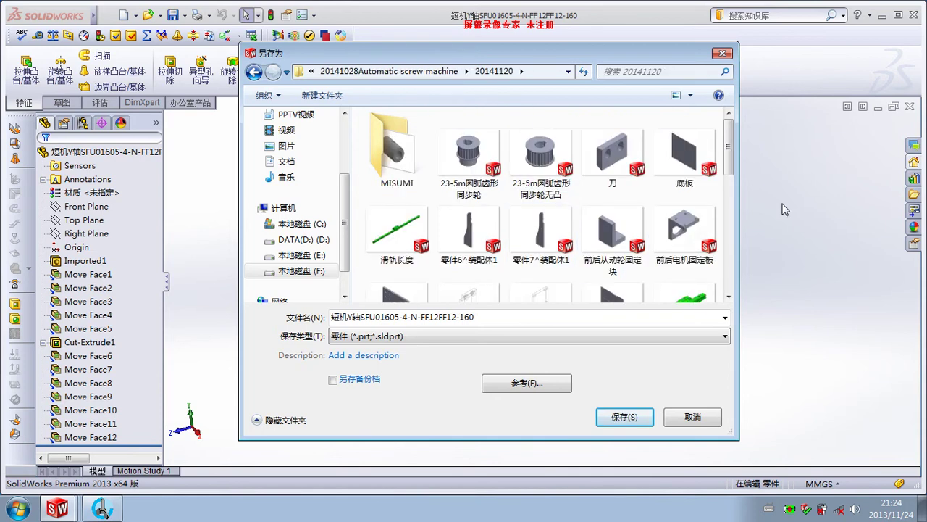
{"action": "left_click", "coordinate": [621, 410]}
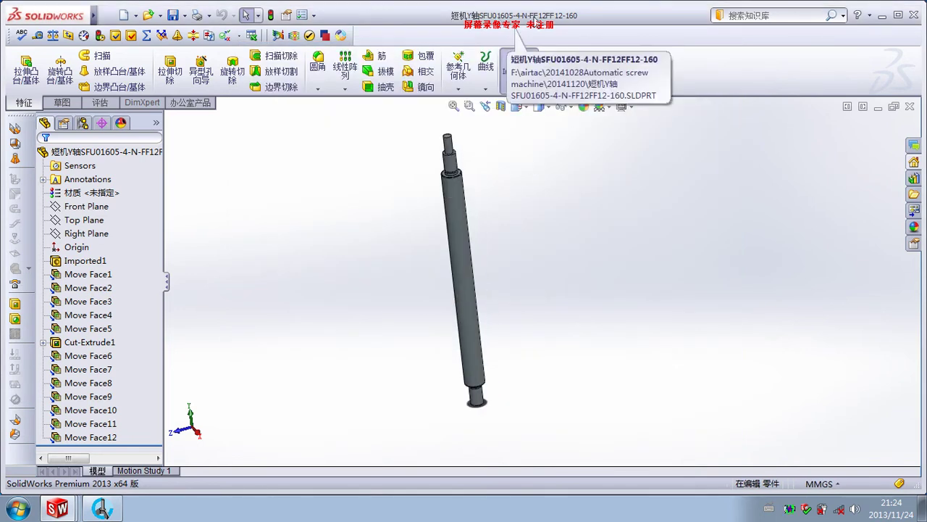
{"action": "middle_click_drag", "start_coordinate": [538, 227], "coordinate": [534, 217]}
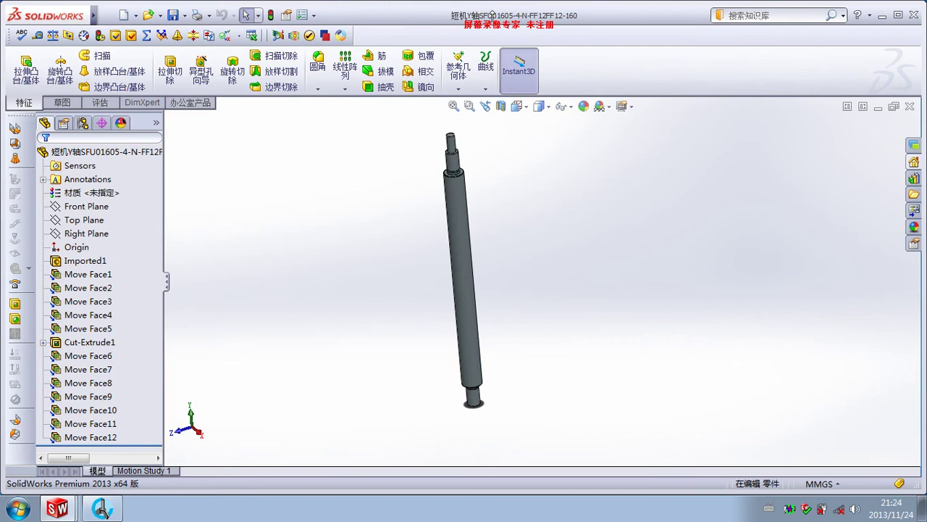
Close the lead screw part and orbit the assembly to a level front view of the spindle
{"action": "left_click", "coordinate": [909, 106]}
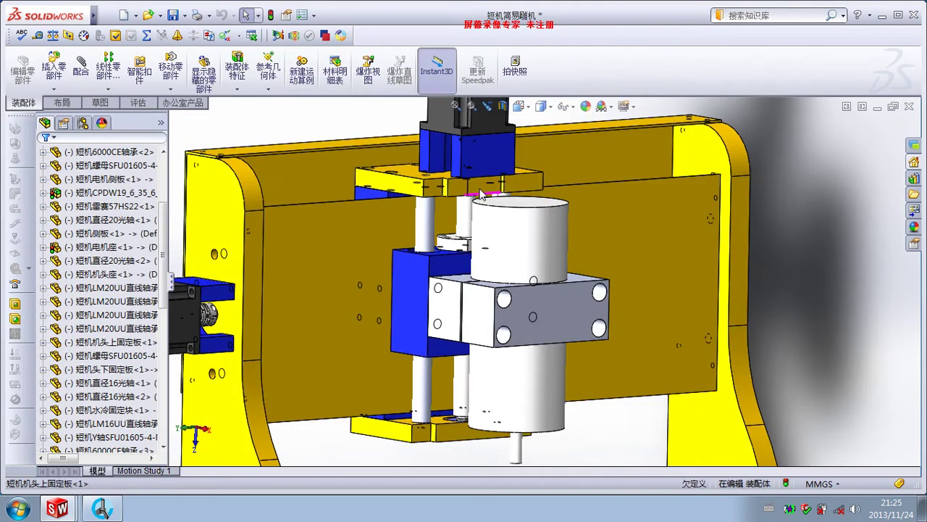
{"action": "scroll", "coordinate": [539, 358], "scroll_direction": "down", "scroll_amount": 3}
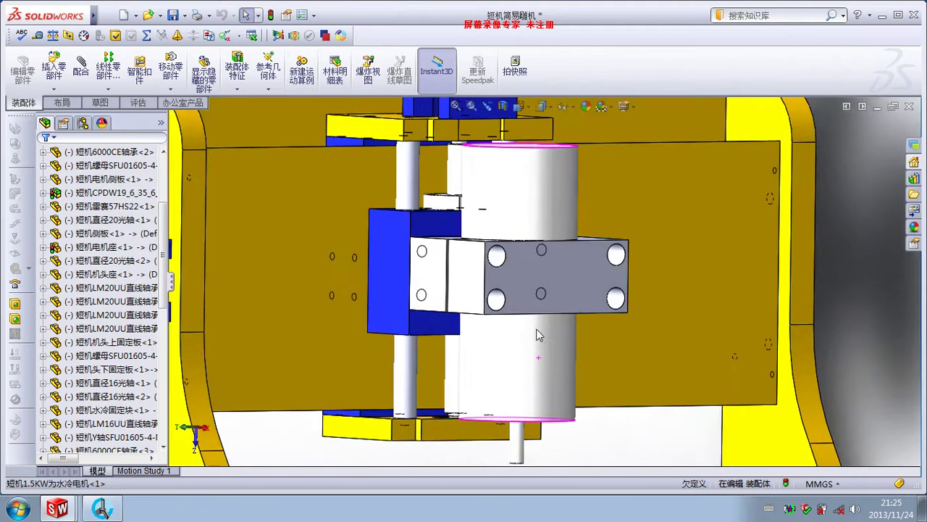
{"action": "scroll", "coordinate": [542, 341], "scroll_direction": "up", "scroll_amount": 5}
{"action": "middle_click_drag", "start_coordinate": [505, 315], "coordinate": [509, 326]}
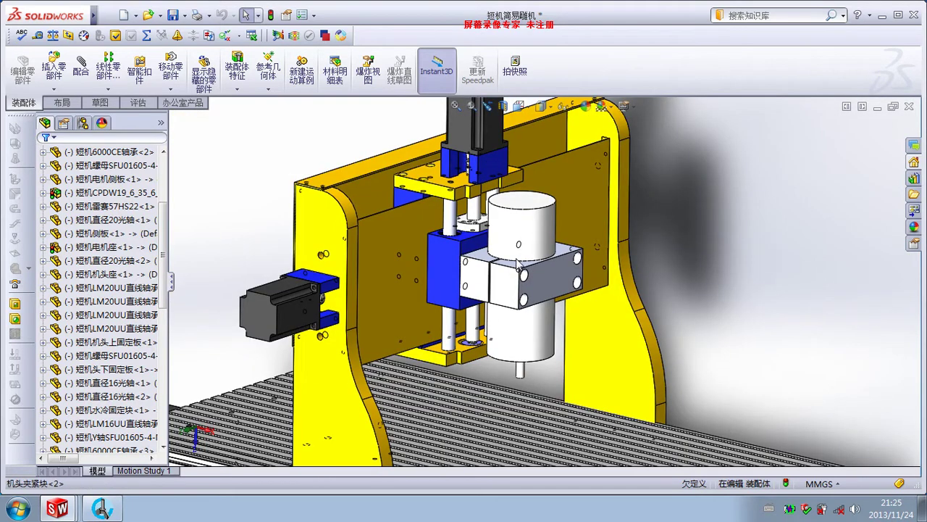
{"action": "middle_click_drag", "start_coordinate": [517, 262], "coordinate": [513, 265]}
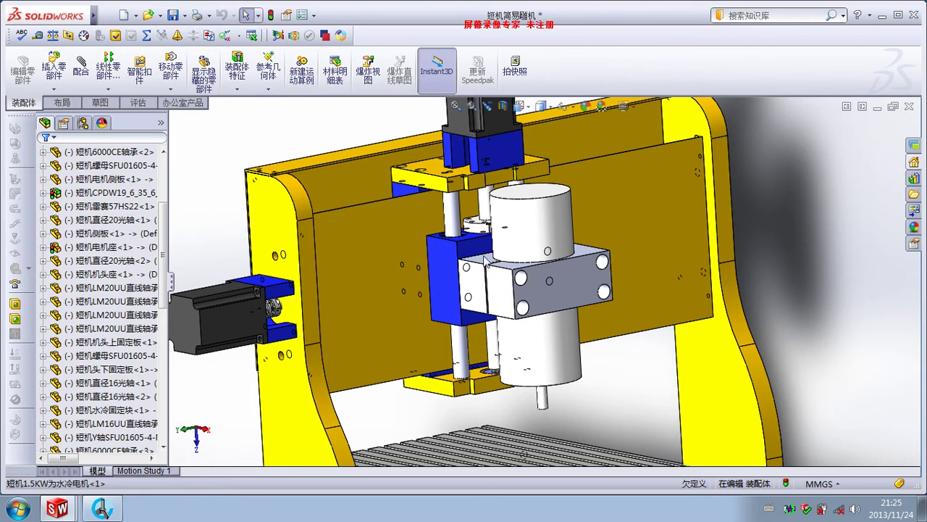
{"action": "scroll", "coordinate": [486, 260], "scroll_direction": "down", "scroll_amount": 2}
Open the ball-screw nut 短机螺母SFU01605-4-N-FF12 as its own part, declining FeatureWorks
{"action": "right_click", "coordinate": [482, 216]}
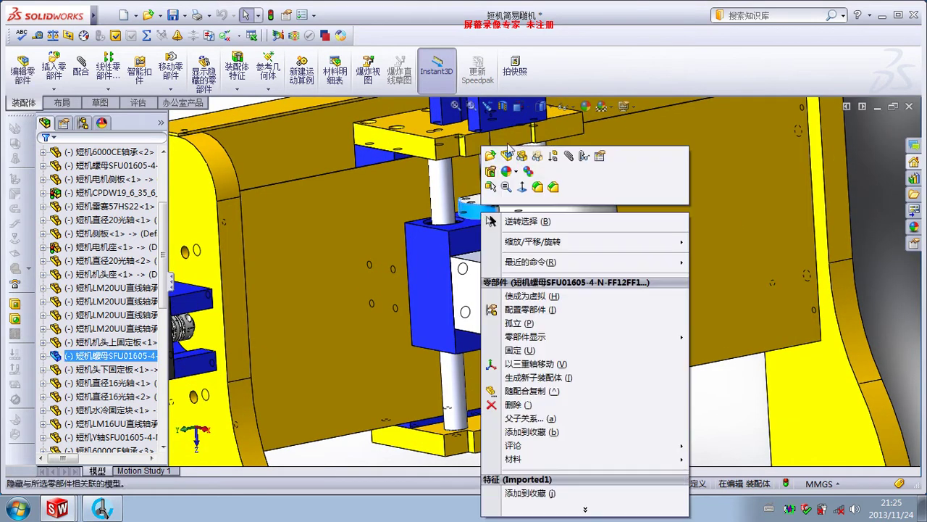
{"action": "left_click", "coordinate": [497, 164]}
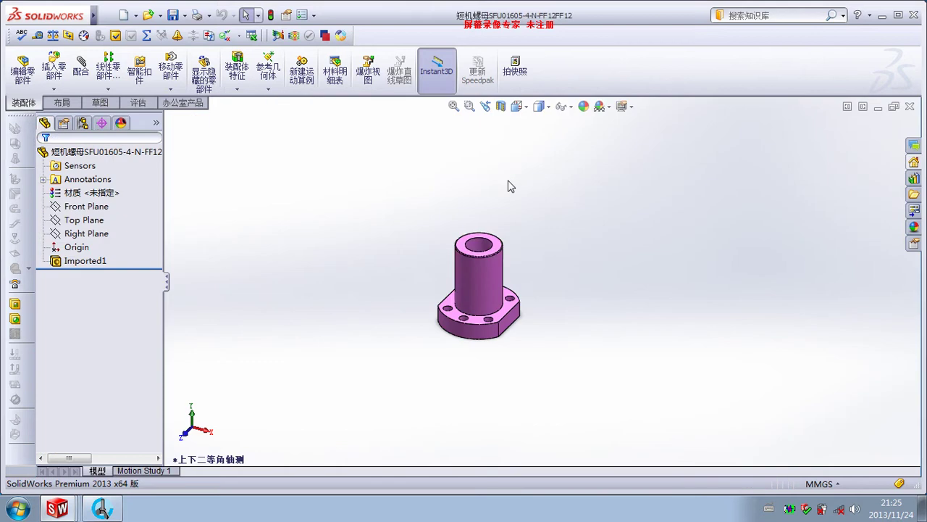
{"action": "left_click", "coordinate": [465, 256]}
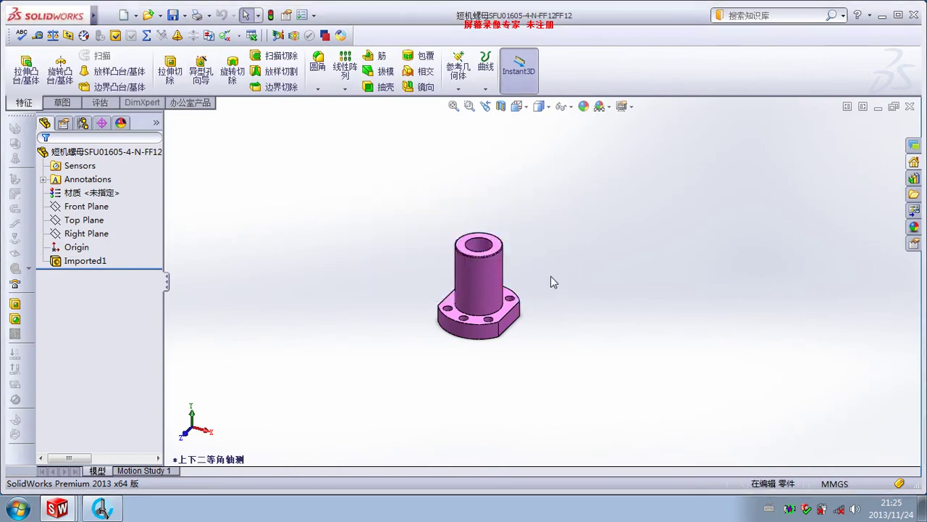
{"action": "middle_click_drag", "start_coordinate": [551, 281], "coordinate": [505, 133]}
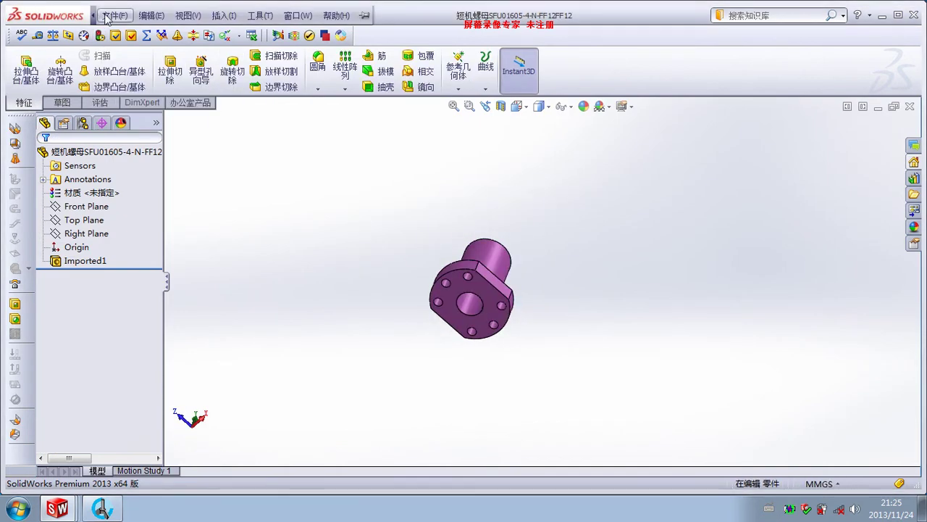
Save a copy of the nut as 短机螺母SFU01605-4-N-FF12FF12 in F:\airtac\20141028Automatic screw machine\20141120
{"action": "left_click", "coordinate": [110, 15]}
{"action": "left_click", "coordinate": [148, 119]}
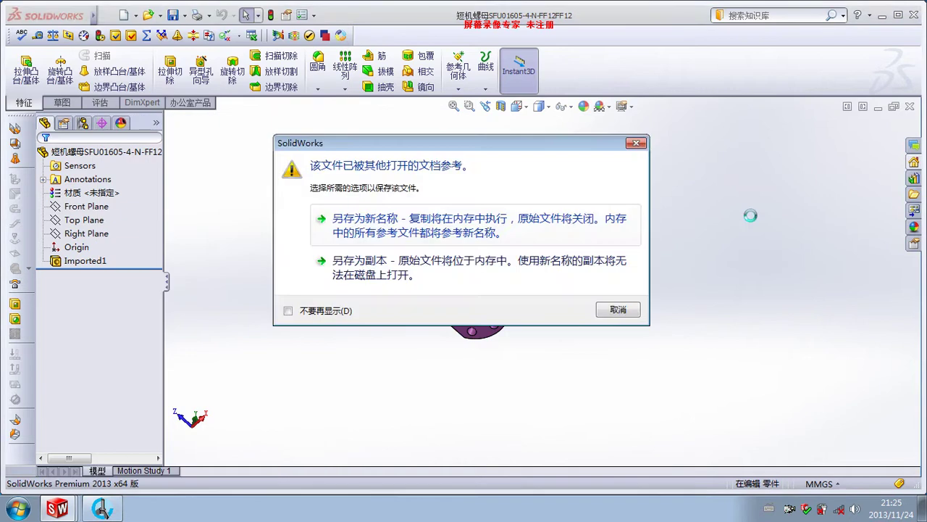
{"action": "left_click", "coordinate": [442, 264]}
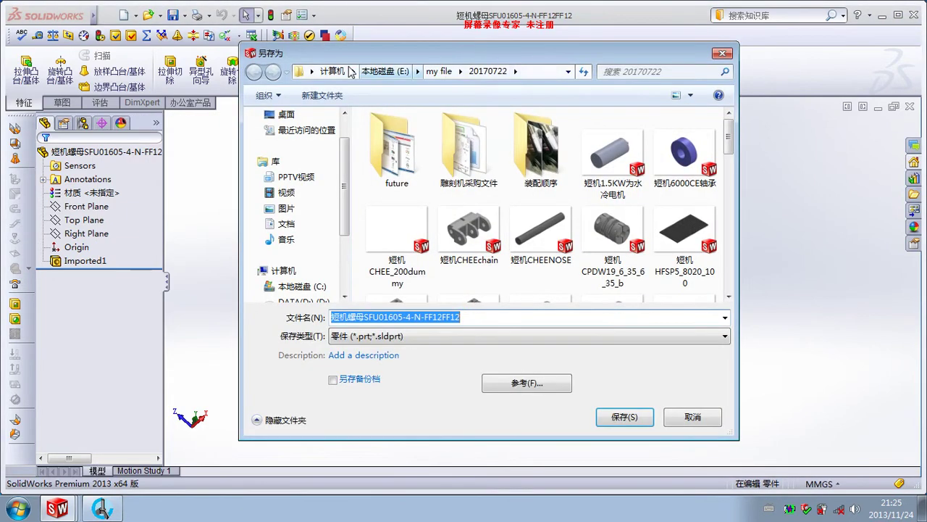
{"action": "left_click", "coordinate": [333, 71]}
{"action": "double_click", "coordinate": [630, 190]}
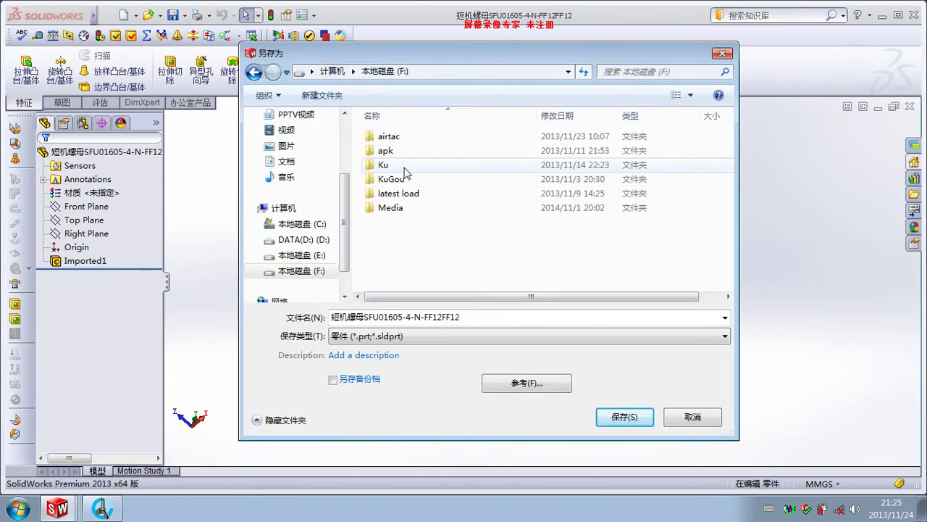
{"action": "key", "text": "Return"}
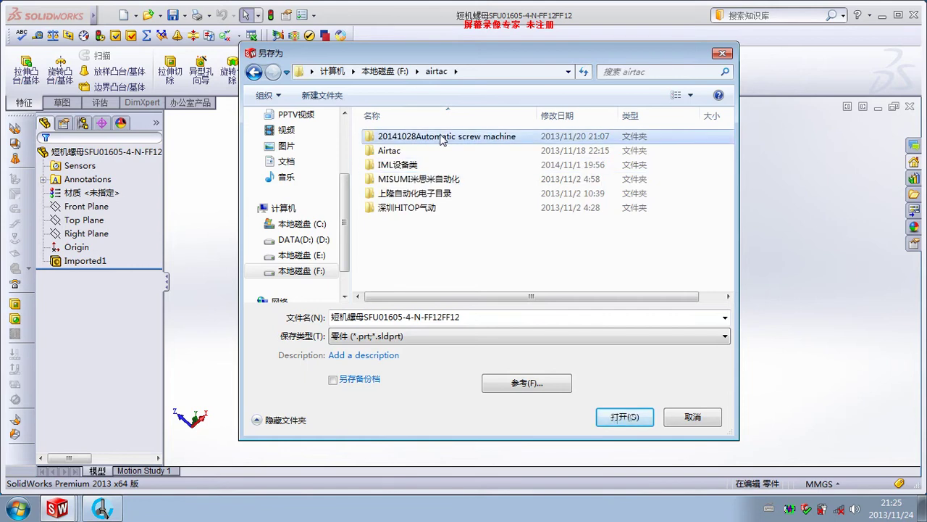
{"action": "key", "text": "Return"}
{"action": "double_click", "coordinate": [550, 149]}
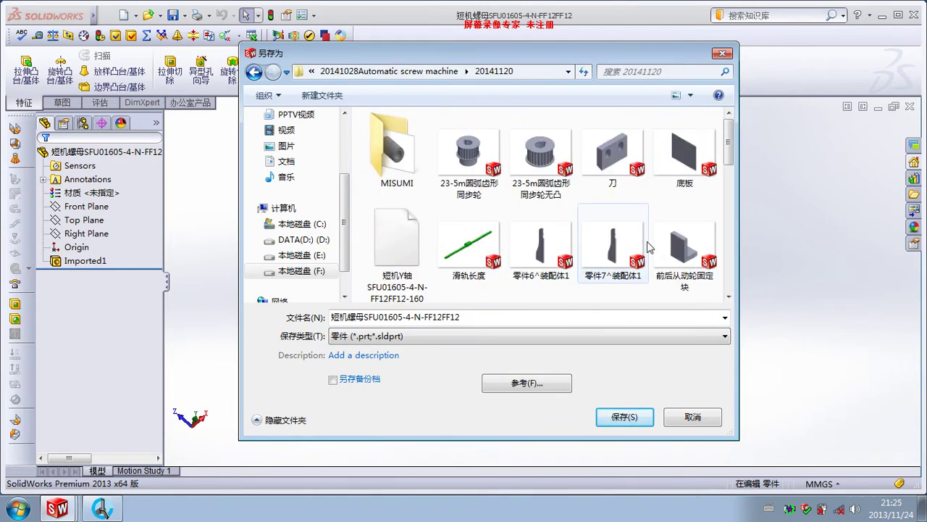
{"action": "left_click_drag", "start_coordinate": [729, 145], "coordinate": [724, 297]}
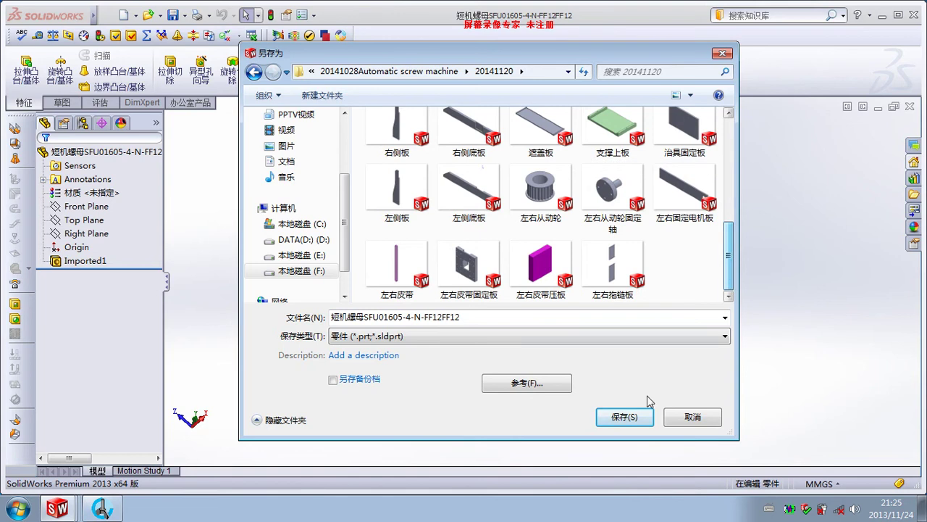
{"action": "left_click", "coordinate": [624, 418]}
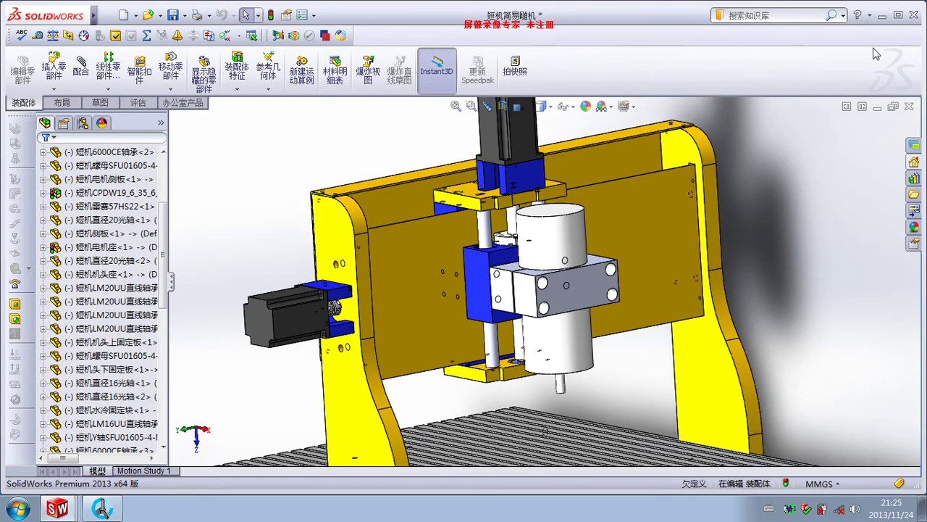
Open the F:\airtac\20141028Automatic screw machine\20141120 folder in Windows Explorer
{"action": "left_click", "coordinate": [882, 14]}
{"action": "double_click", "coordinate": [20, 93]}
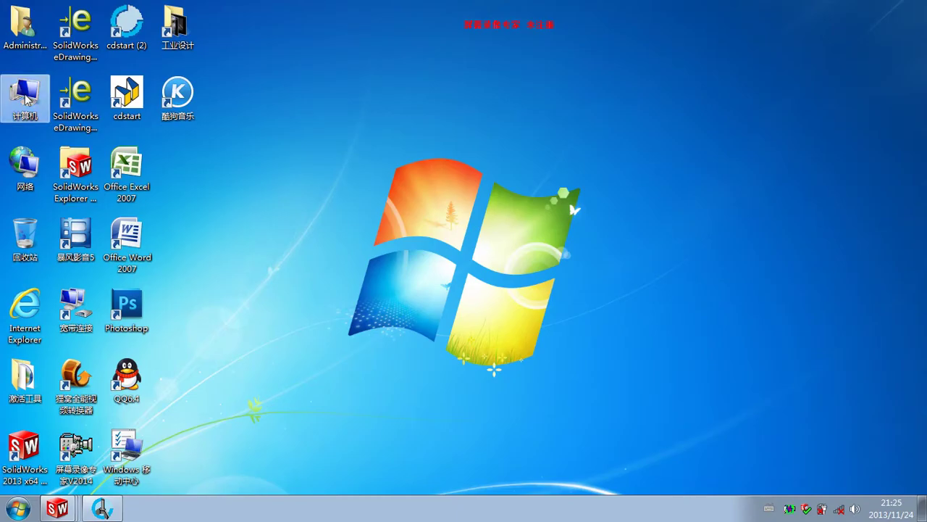
{"action": "left_click", "coordinate": [694, 115]}
{"action": "double_click", "coordinate": [694, 115]}
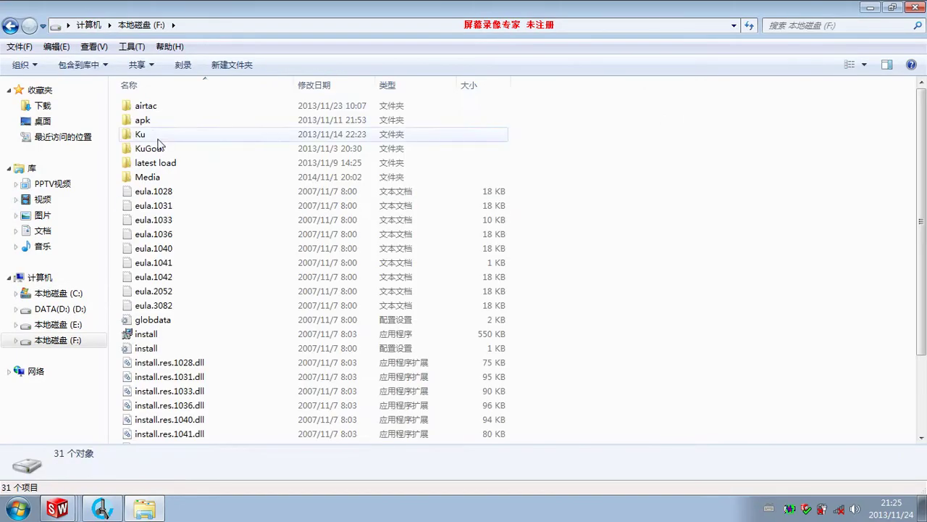
{"action": "double_click", "coordinate": [186, 106]}
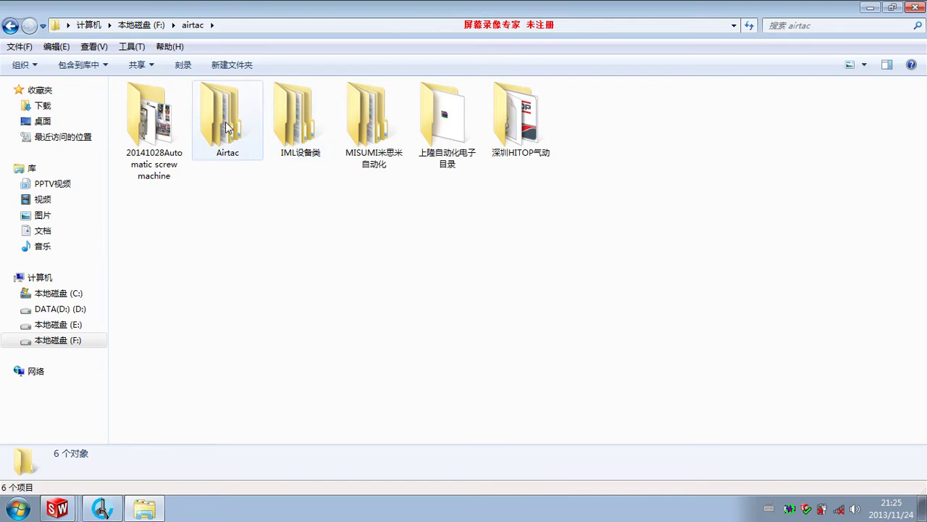
{"action": "double_click", "coordinate": [177, 135]}
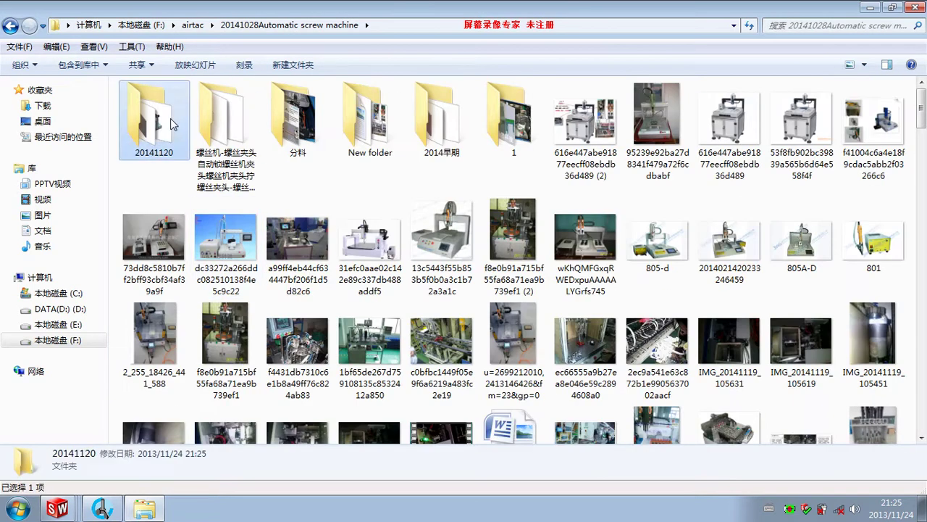
{"action": "double_click", "coordinate": [170, 118]}
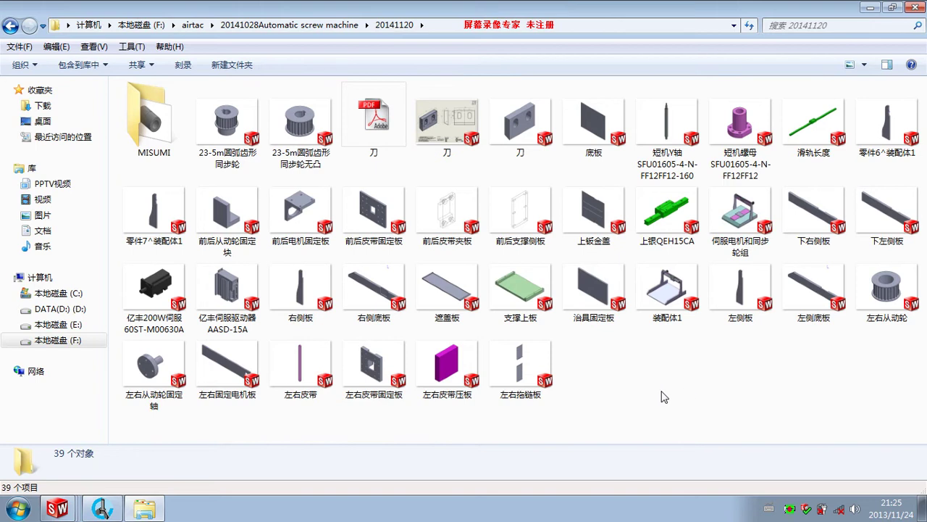
Try renaming the 短机Y轴 shaft file to SFU01605-160, cancel since it's in use, and close the folder
{"action": "left_click", "coordinate": [667, 134]}
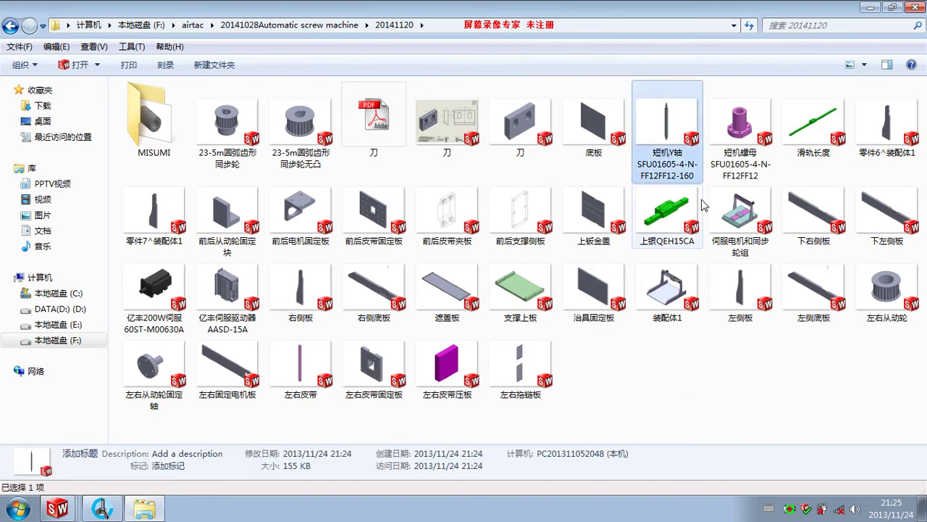
{"action": "right_click", "coordinate": [666, 129]}
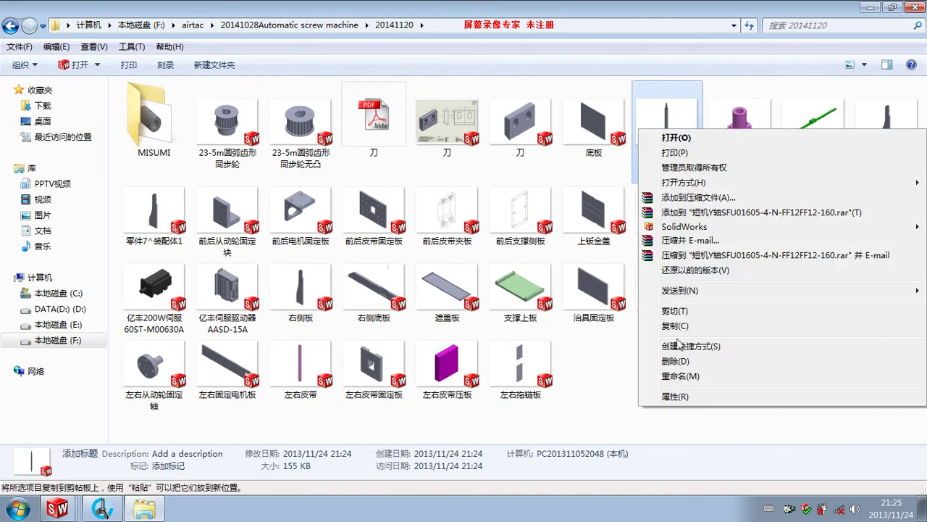
{"action": "left_click", "coordinate": [674, 380]}
{"action": "left_click_drag", "start_coordinate": [683, 153], "coordinate": [659, 145]}
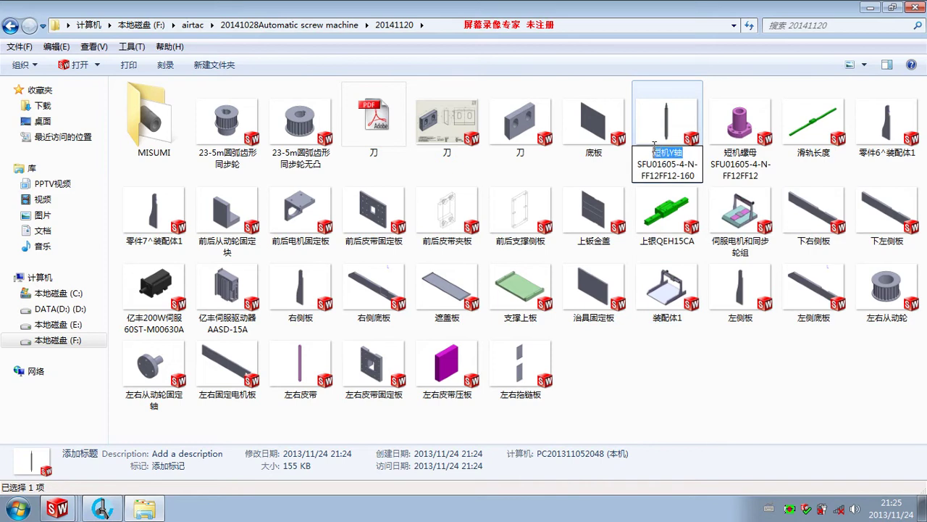
{"action": "key", "text": "BackSpace"}
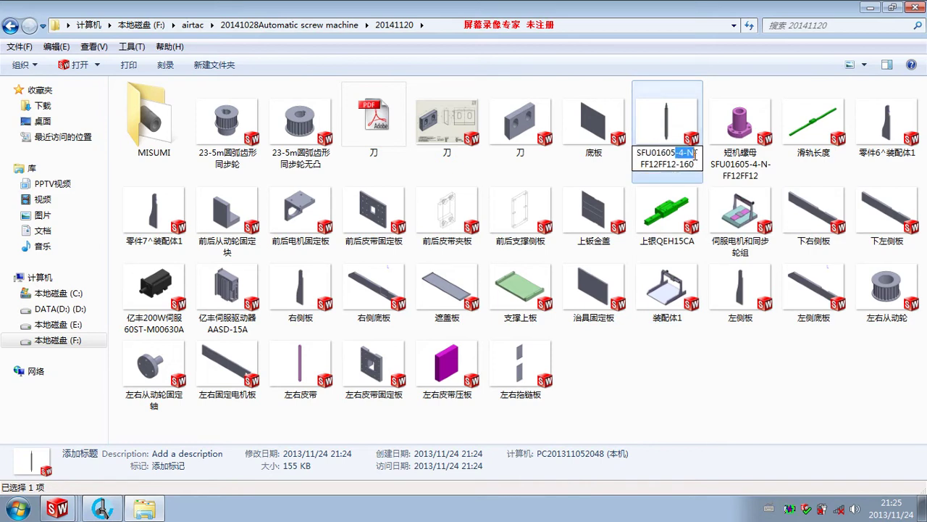
{"action": "left_click_drag", "start_coordinate": [694, 153], "coordinate": [673, 167]}
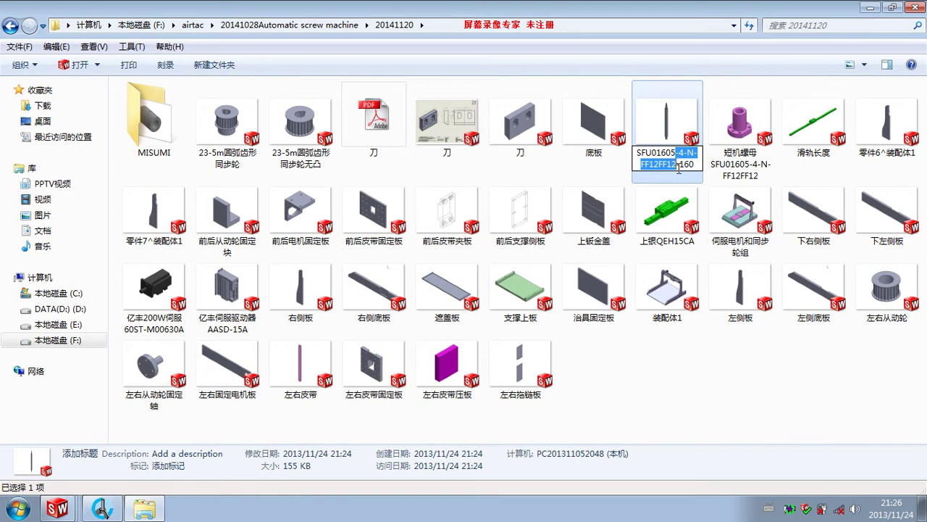
{"action": "key", "text": "BackSpace"}
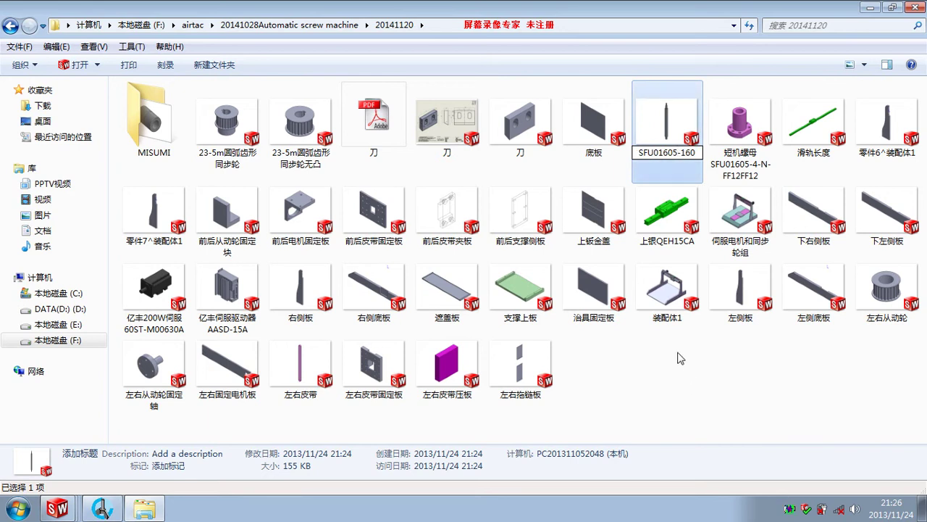
{"action": "key", "text": "Return"}
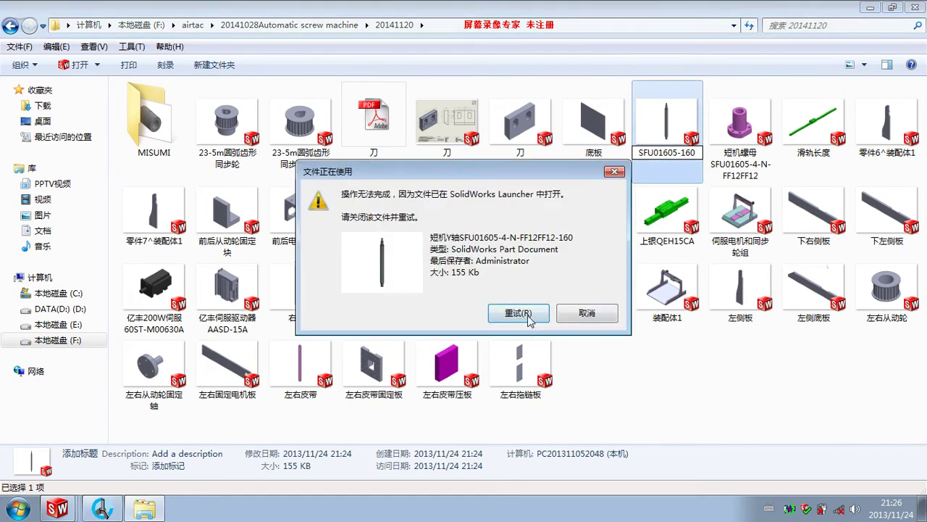
{"action": "left_click", "coordinate": [517, 313]}
{"action": "left_click", "coordinate": [588, 313]}
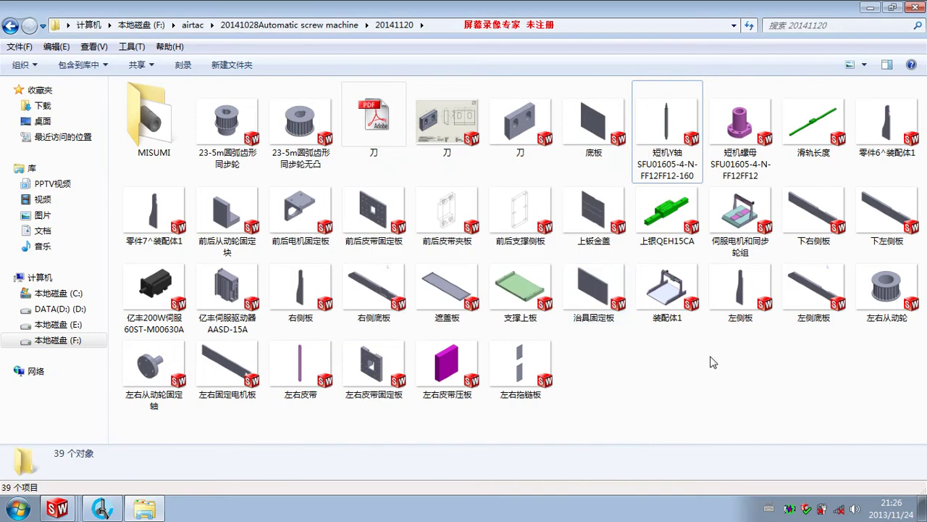
{"action": "left_click", "coordinate": [915, 7]}
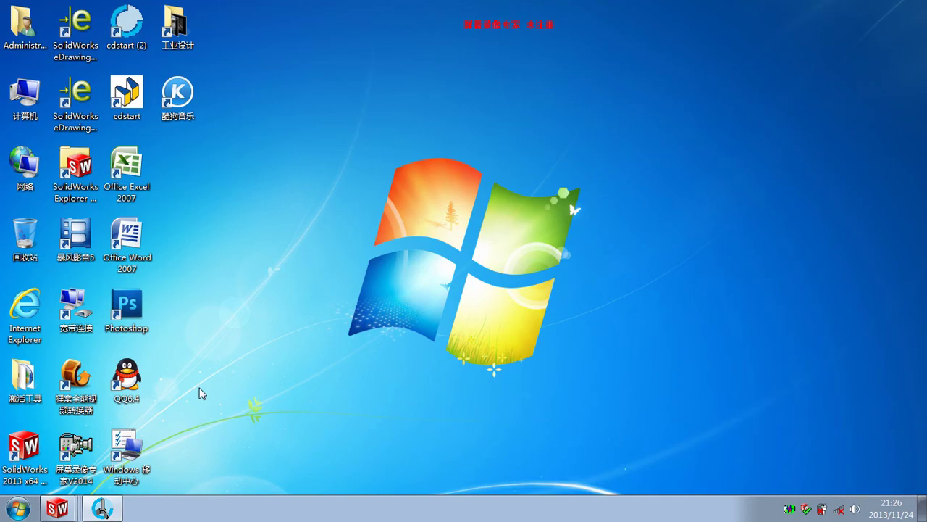
Return to the servo motor and pulley assembly in SolidWorks and orbit to view the gantry
{"action": "left_click", "coordinate": [61, 510]}
{"action": "left_click", "coordinate": [63, 509]}
{"action": "left_click", "coordinate": [63, 509]}
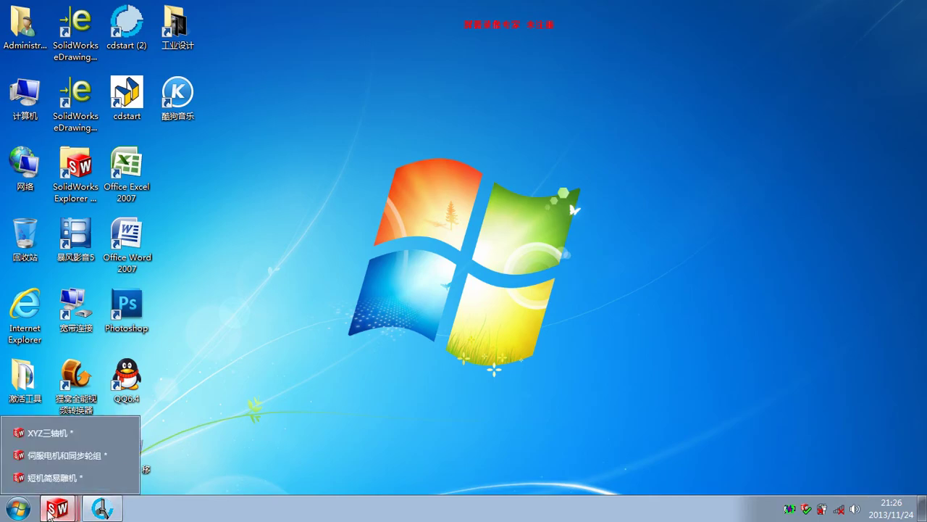
{"action": "left_click", "coordinate": [72, 434]}
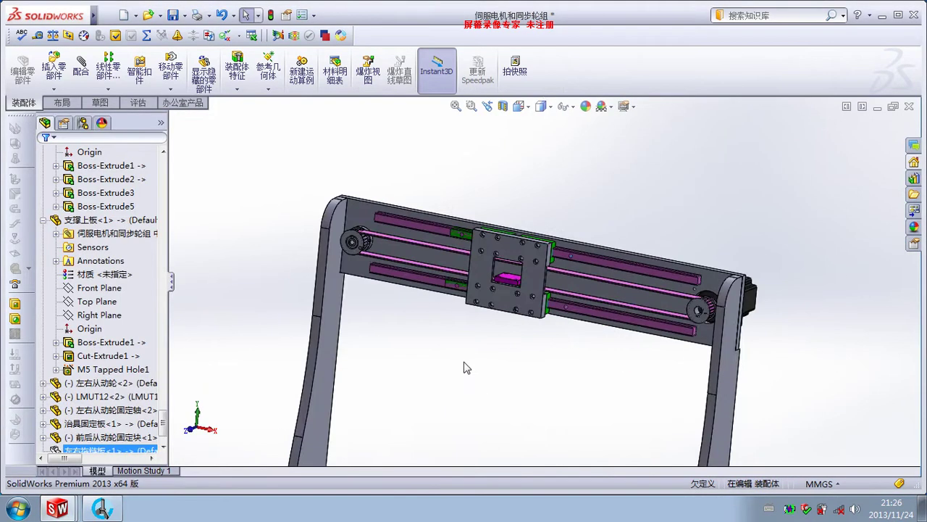
{"action": "mouse_move", "coordinate": [466, 367]}
{"action": "middle_mouse_down"}
{"action": "mouse_move", "coordinate": [559, 368]}
{"action": "mouse_move", "coordinate": [521, 364]}
{"action": "middle_mouse_up"}
{"action": "mouse_move", "coordinate": [476, 317]}
{"action": "middle_mouse_down"}
{"action": "mouse_move", "coordinate": [483, 325]}
{"action": "mouse_move", "coordinate": [484, 305]}
{"action": "middle_mouse_up"}
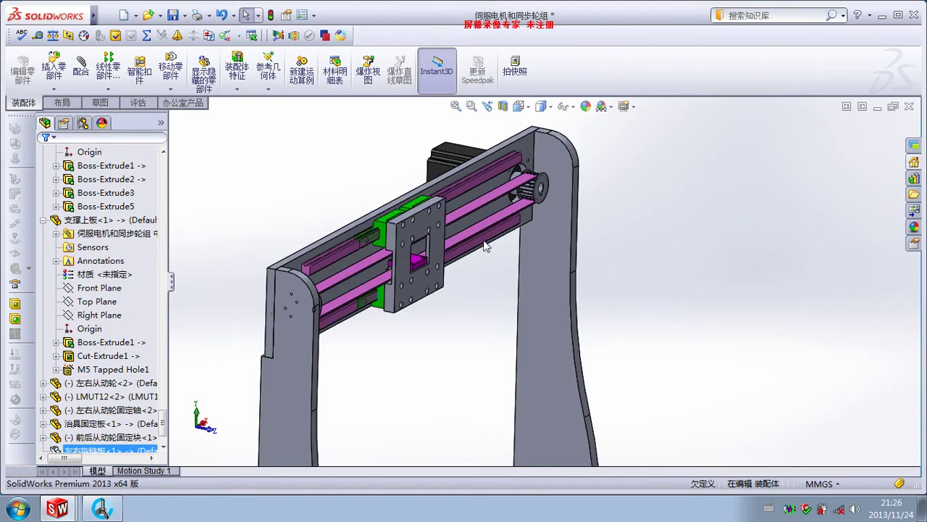
{"action": "mouse_move", "coordinate": [485, 246]}
{"action": "middle_mouse_down"}
{"action": "mouse_move", "coordinate": [474, 221]}
{"action": "mouse_move", "coordinate": [463, 227]}
{"action": "middle_mouse_up"}
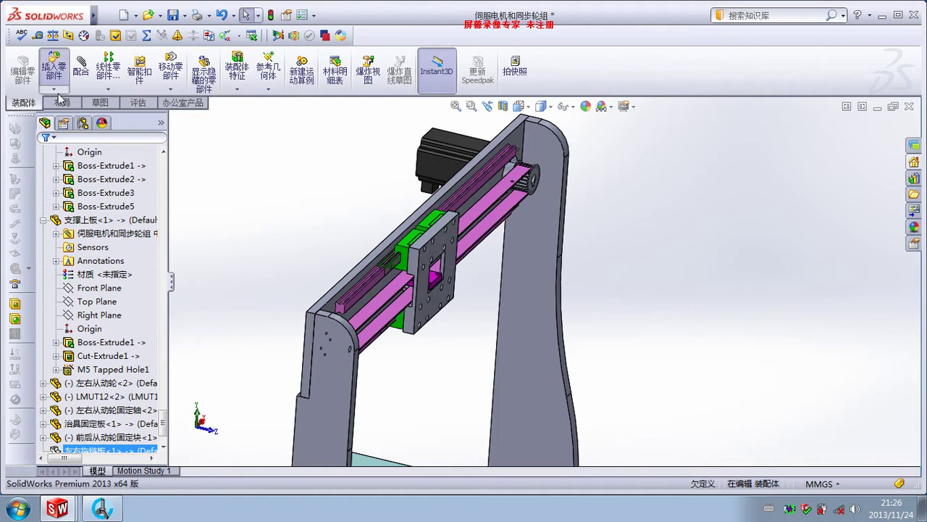
Insert the 短机螺母SFU01605-4-N-FF12FF12 nut part and place it beside the frame
{"action": "left_click", "coordinate": [114, 373]}
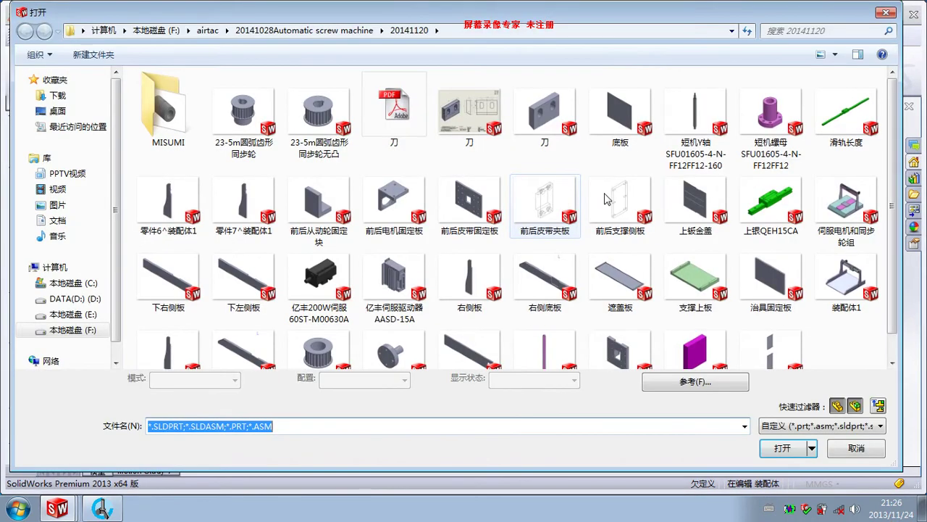
{"action": "double_click", "coordinate": [620, 116]}
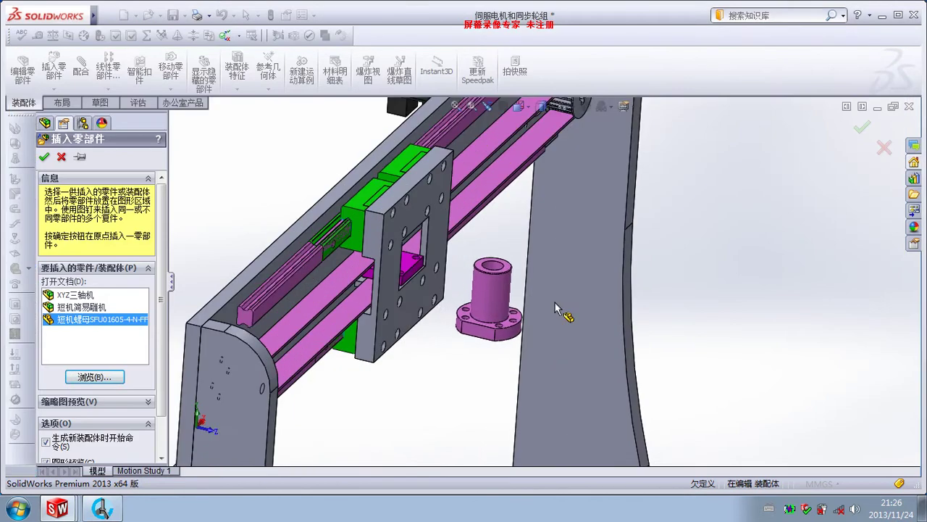
{"action": "scroll", "coordinate": [484, 295], "scroll_direction": "up", "scroll_amount": 5}
{"action": "left_click", "coordinate": [679, 270]}
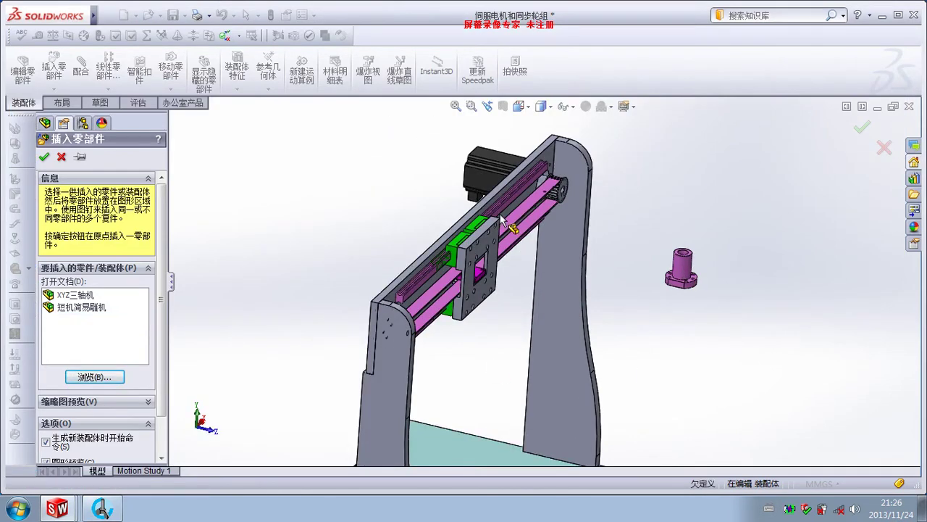
{"action": "scroll", "coordinate": [528, 321], "scroll_direction": "down", "scroll_amount": 2}
{"action": "scroll", "coordinate": [517, 294], "scroll_direction": "down", "scroll_amount": 2}
{"action": "scroll", "coordinate": [576, 284], "scroll_direction": "up", "scroll_amount": 1}
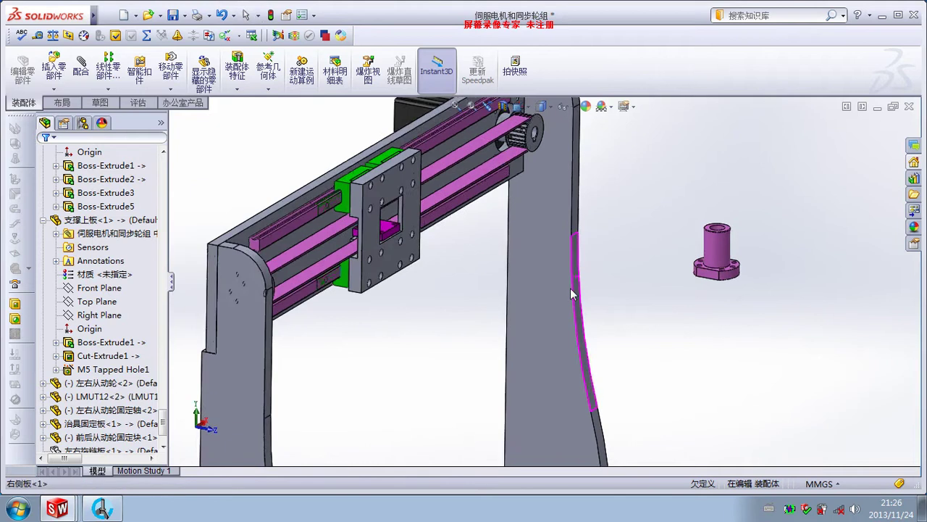
{"action": "scroll", "coordinate": [570, 288], "scroll_direction": "up", "scroll_amount": 1}
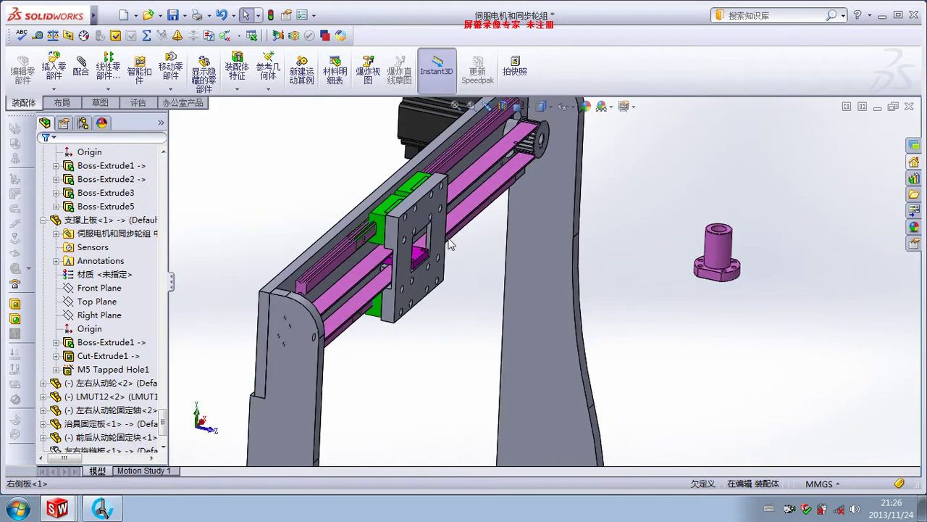
Mate the nut flange face 3 mm from the carriage plate face
{"action": "left_click", "coordinate": [81, 69]}
{"action": "scroll", "coordinate": [717, 288], "scroll_direction": "down", "scroll_amount": 2}
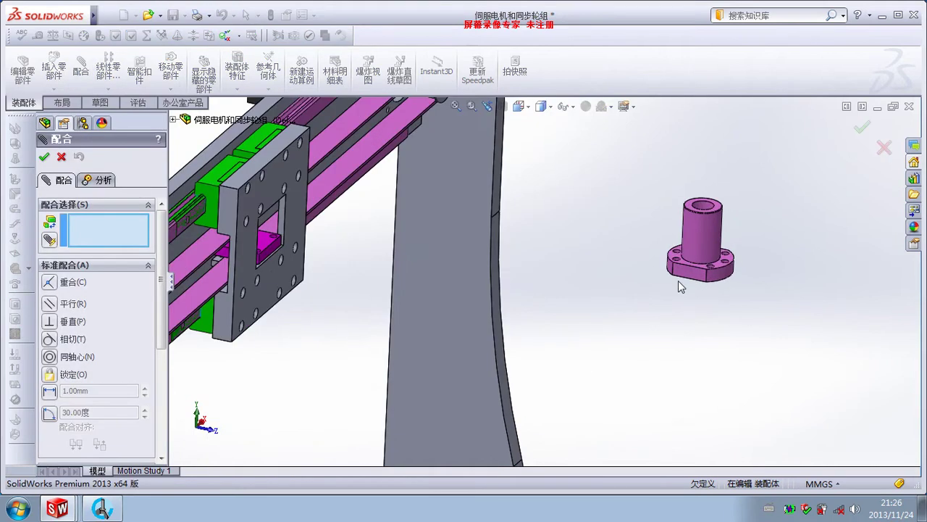
{"action": "left_click", "coordinate": [685, 278]}
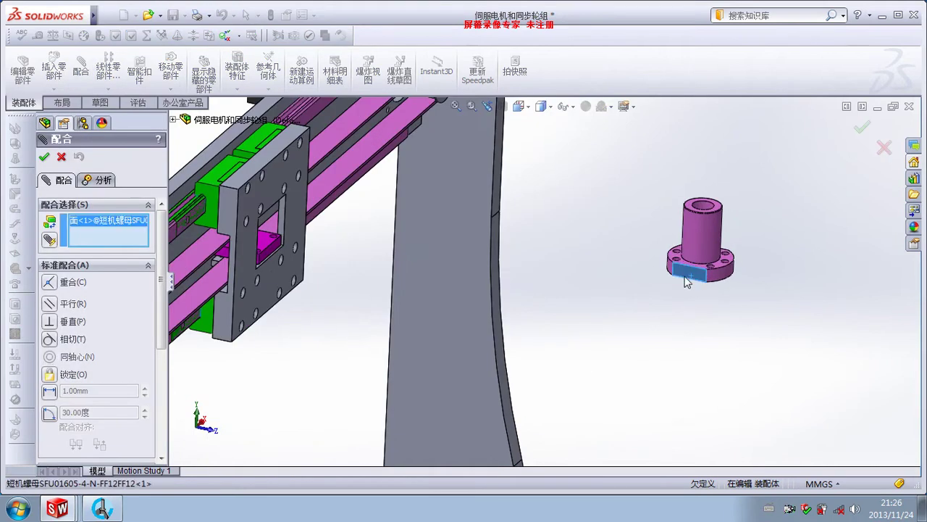
{"action": "left_click", "coordinate": [299, 223]}
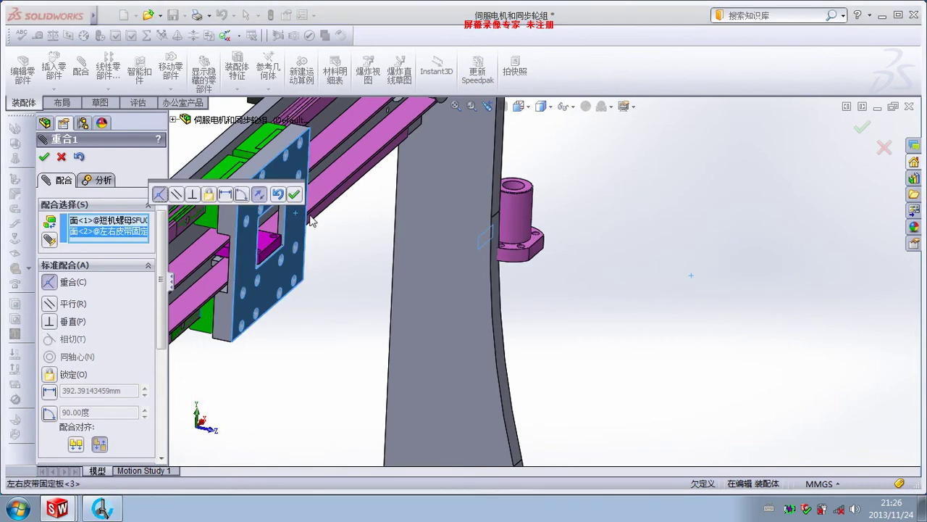
{"action": "left_click", "coordinate": [50, 391]}
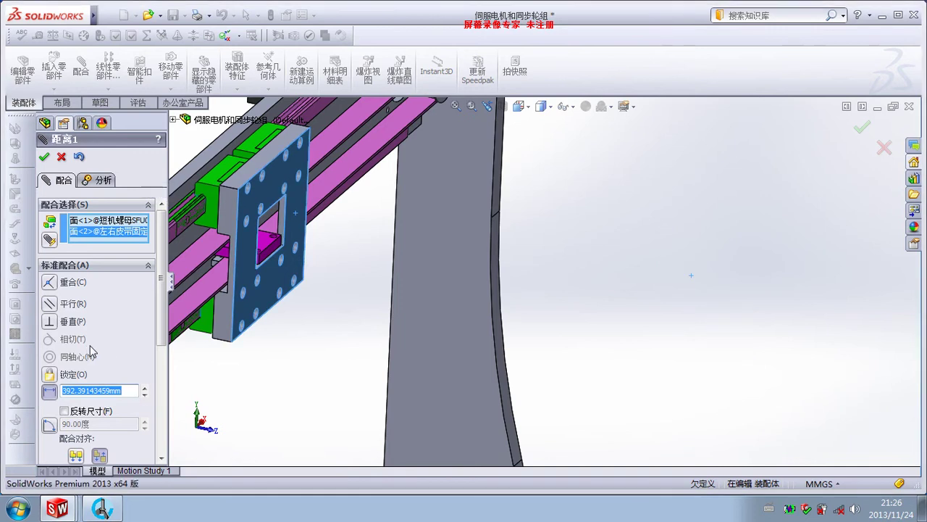
{"action": "type", "text": "3"}
{"action": "key", "text": "Return"}
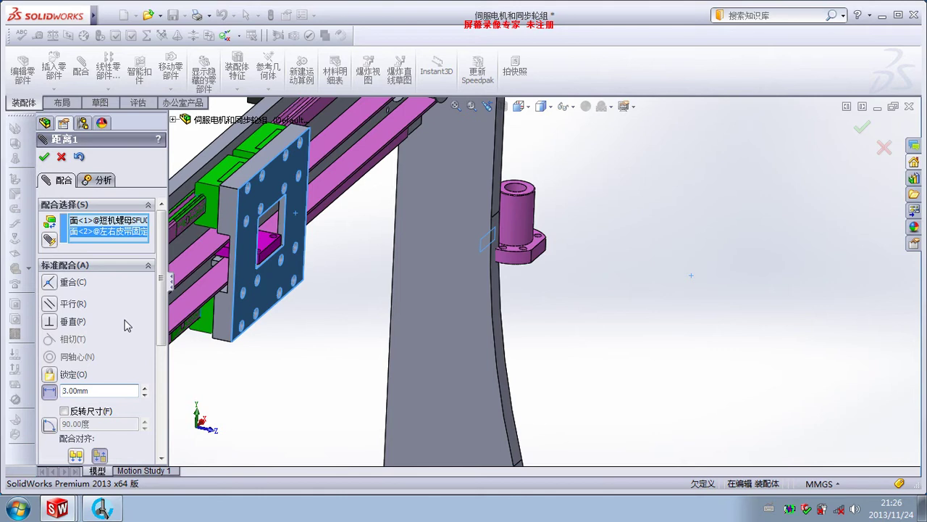
{"action": "left_click", "coordinate": [44, 157]}
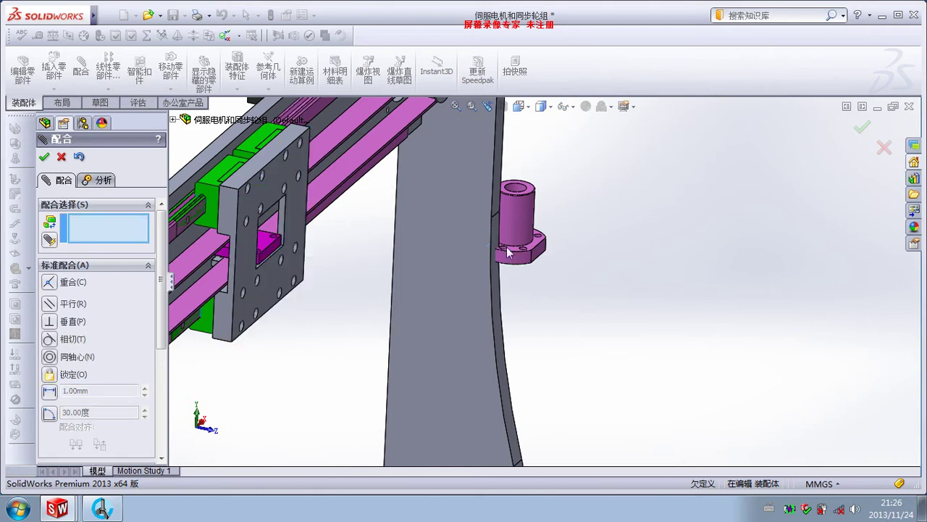
Add a flipped parallel mate between the nut flange and the carriage plate's top face
{"action": "left_click", "coordinate": [551, 246]}
{"action": "scroll", "coordinate": [507, 261], "scroll_direction": "up", "scroll_amount": 3}
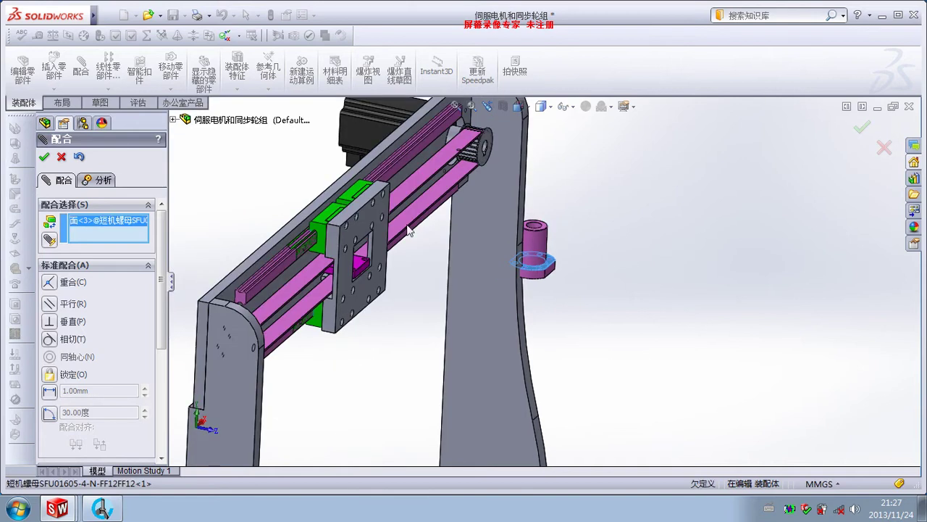
{"action": "scroll", "coordinate": [356, 197], "scroll_direction": "down", "scroll_amount": 3}
{"action": "left_click", "coordinate": [356, 191]}
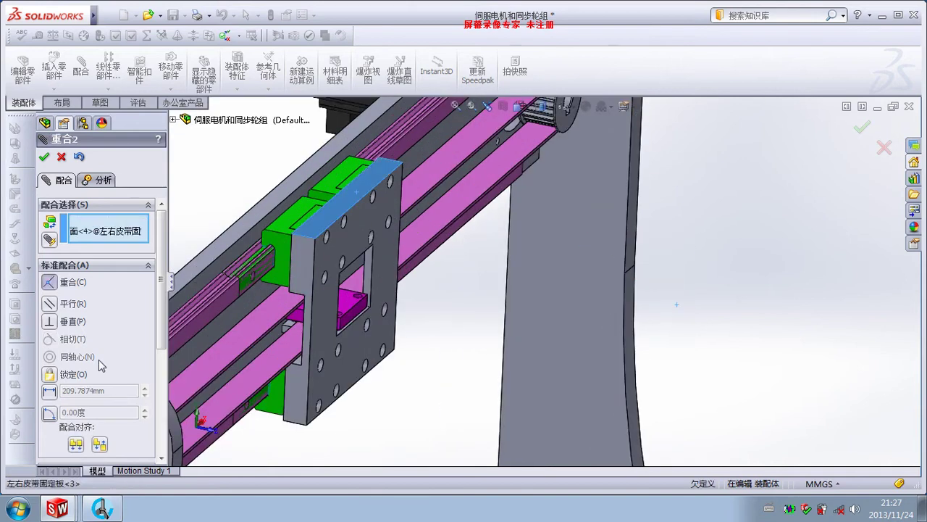
{"action": "left_click", "coordinate": [99, 444]}
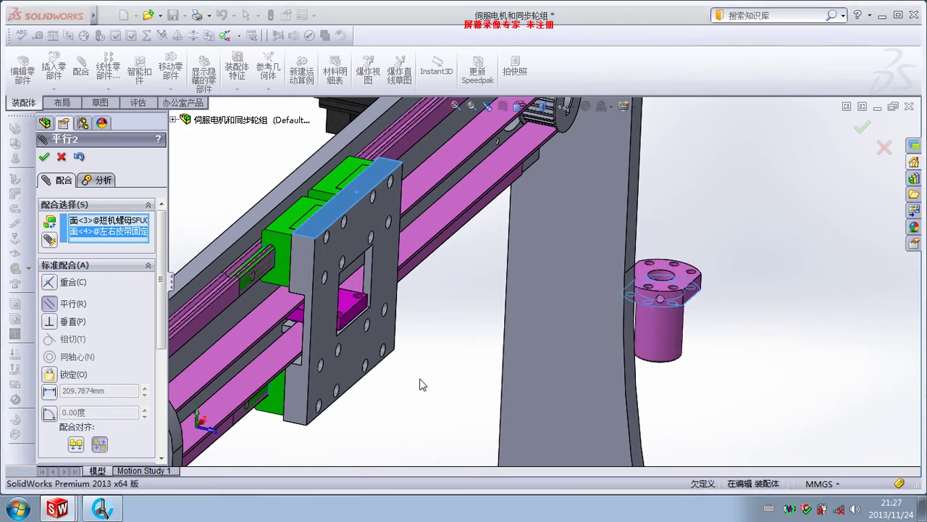
{"action": "scroll", "coordinate": [461, 340], "scroll_direction": "up", "scroll_amount": 1}
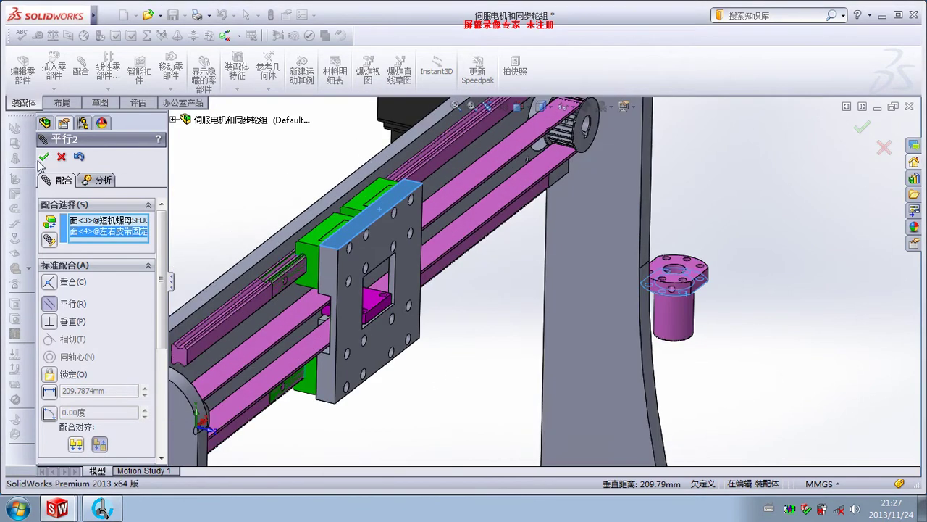
{"action": "left_click", "coordinate": [44, 156]}
{"action": "scroll", "coordinate": [505, 260], "scroll_direction": "down", "scroll_amount": 2}
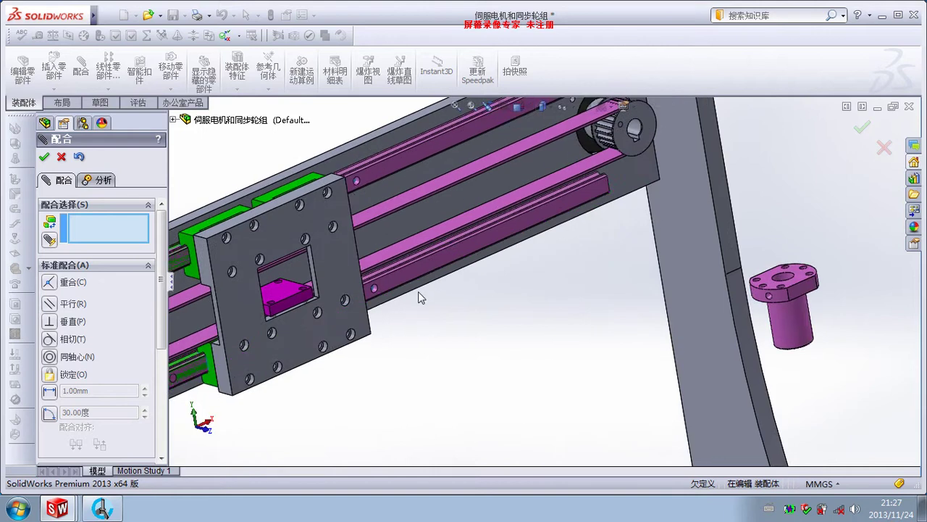
{"action": "scroll", "coordinate": [418, 291], "scroll_direction": "up", "scroll_amount": 2}
{"action": "scroll", "coordinate": [349, 289], "scroll_direction": "down", "scroll_amount": 2}
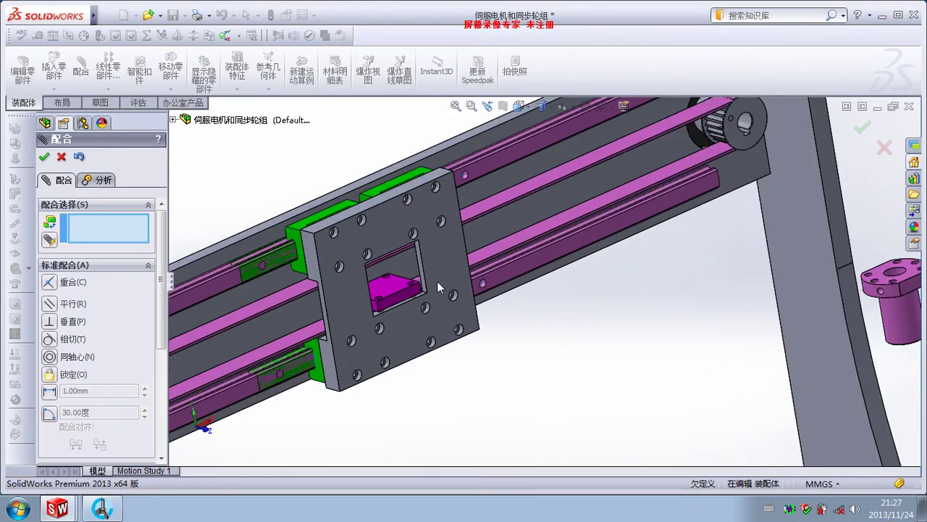
{"action": "mouse_move", "coordinate": [478, 319]}
{"action": "middle_mouse_down"}
{"action": "mouse_move", "coordinate": [486, 306]}
{"action": "mouse_move", "coordinate": [617, 303]}
{"action": "middle_mouse_up"}
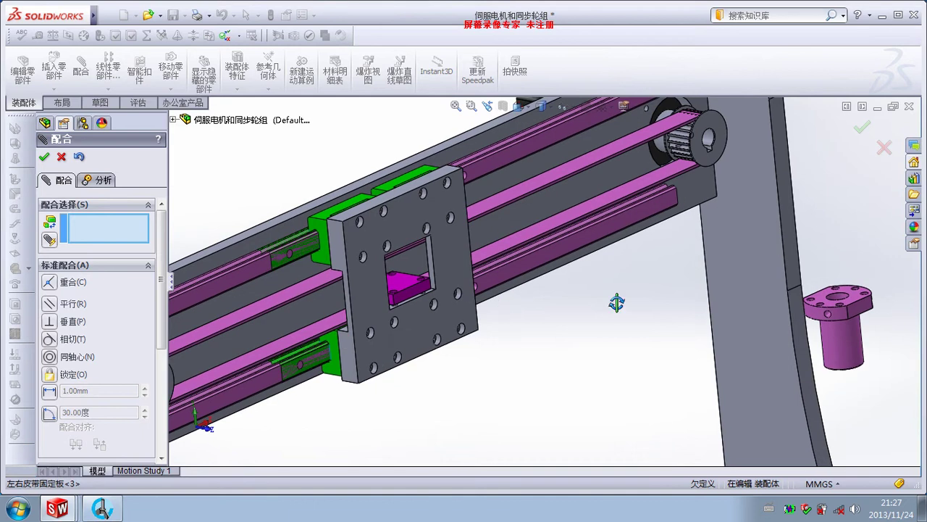
{"action": "left_click", "coordinate": [62, 156]}
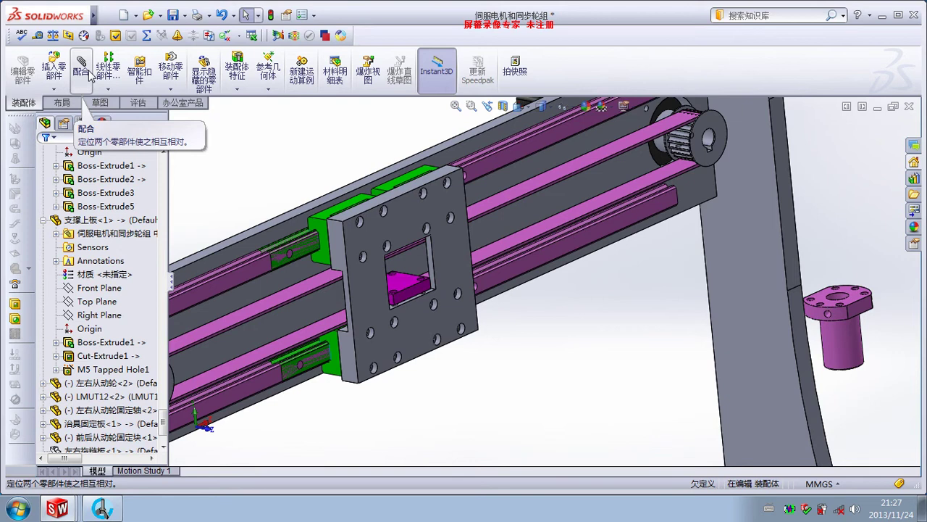
Add a 60 mm distance mate between the nut flange face and the belt clamp plate's top face
{"action": "left_click", "coordinate": [37, 35]}
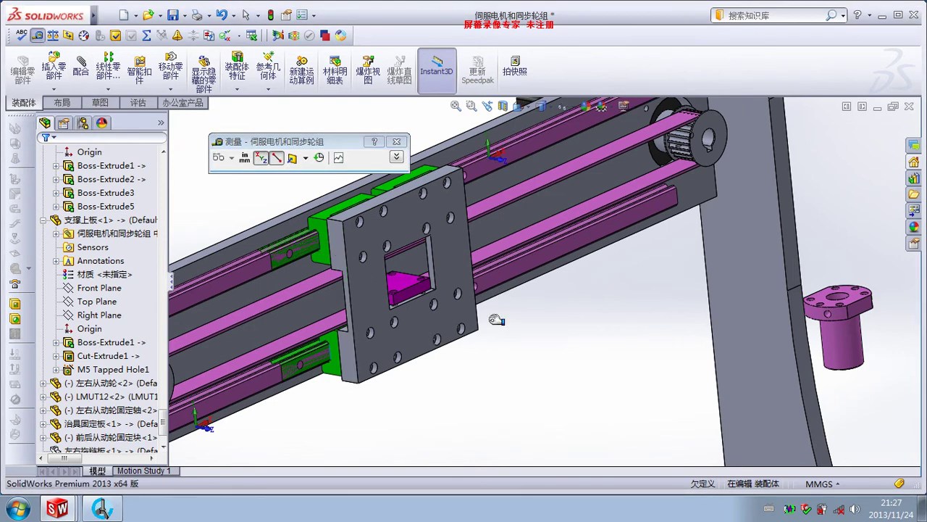
{"action": "left_click", "coordinate": [246, 15]}
{"action": "left_click", "coordinate": [81, 66]}
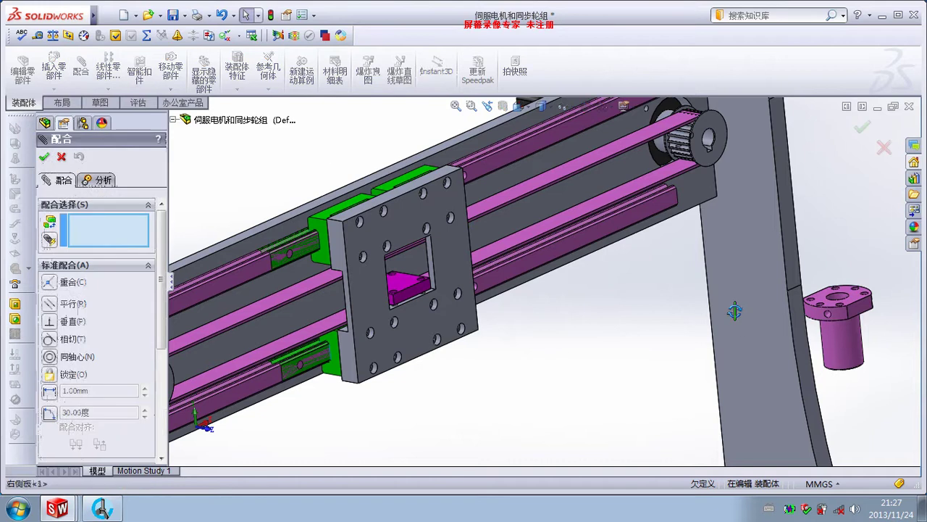
{"action": "middle_click_drag", "start_coordinate": [735, 310], "coordinate": [720, 240]}
{"action": "scroll", "coordinate": [880, 289], "scroll_direction": "down", "scroll_amount": 5}
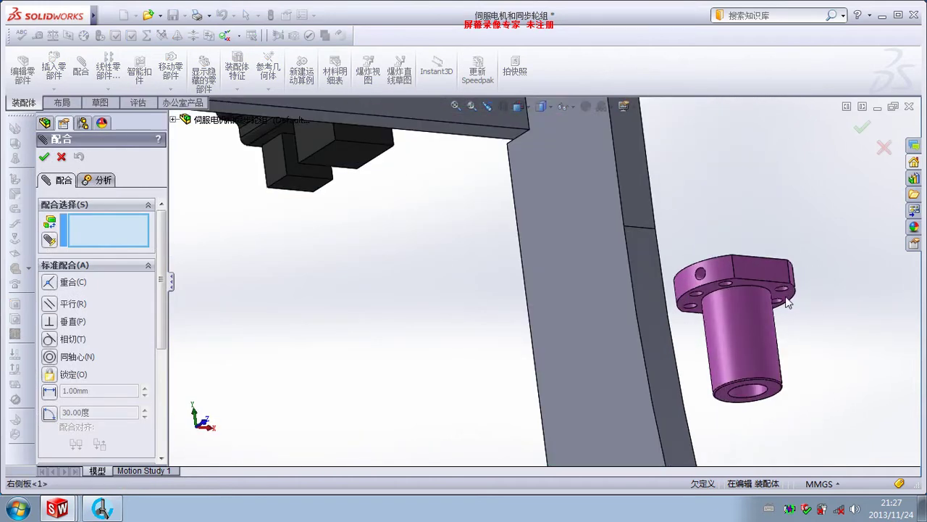
{"action": "left_click", "coordinate": [787, 302]}
{"action": "scroll", "coordinate": [522, 283], "scroll_direction": "up", "scroll_amount": 5}
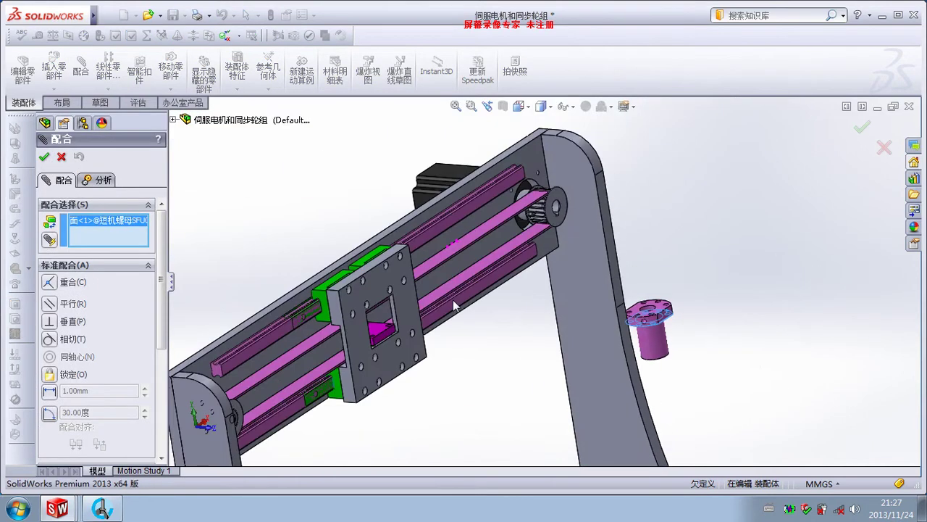
{"action": "scroll", "coordinate": [453, 300], "scroll_direction": "down", "scroll_amount": 4}
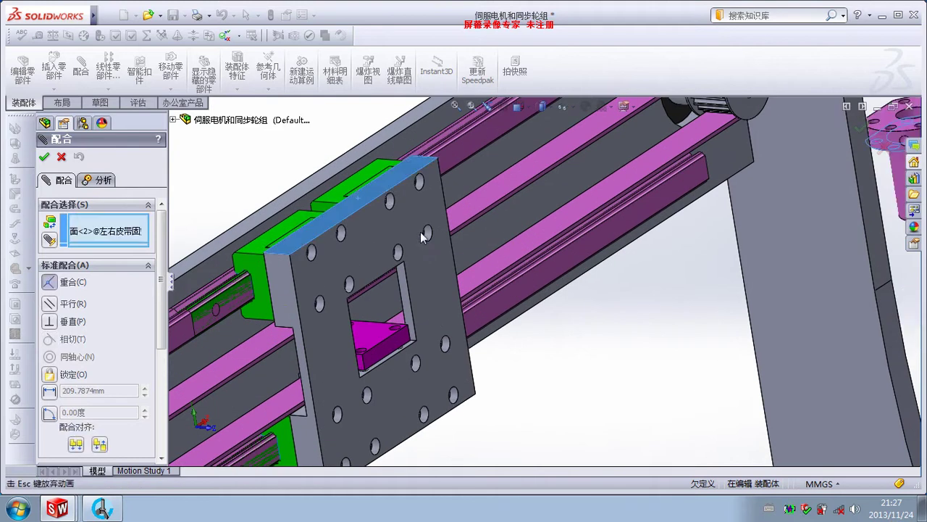
{"action": "left_click", "coordinate": [357, 197]}
{"action": "left_click", "coordinate": [50, 391]}
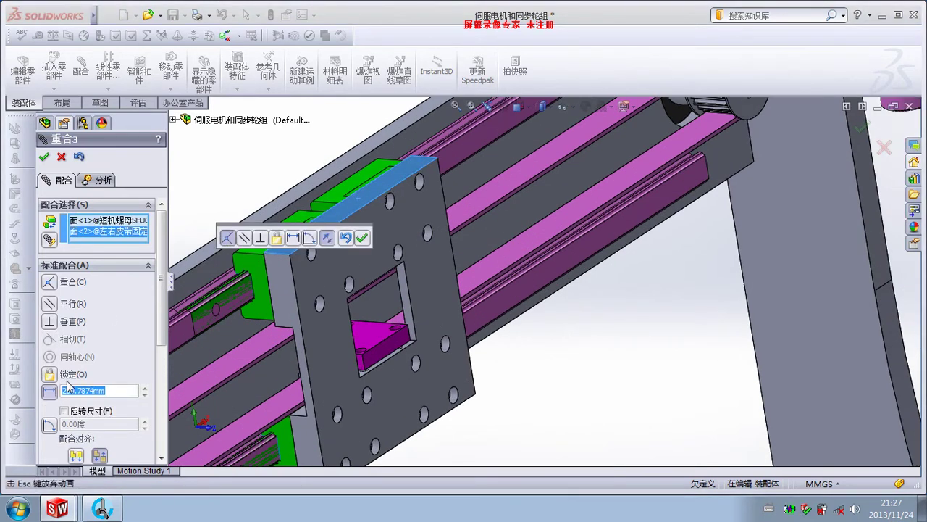
{"action": "type", "text": "60"}
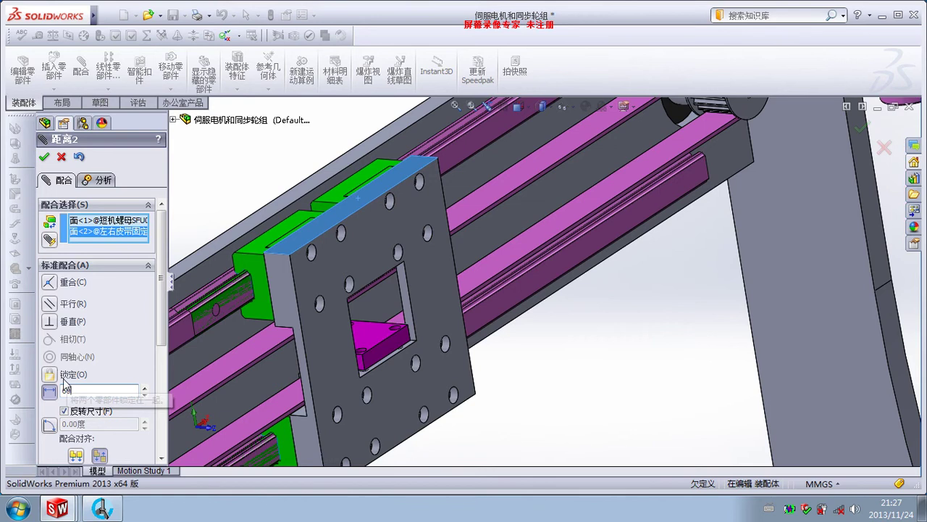
{"action": "key", "text": "Return"}
{"action": "scroll", "coordinate": [395, 319], "scroll_direction": "up", "scroll_amount": 5}
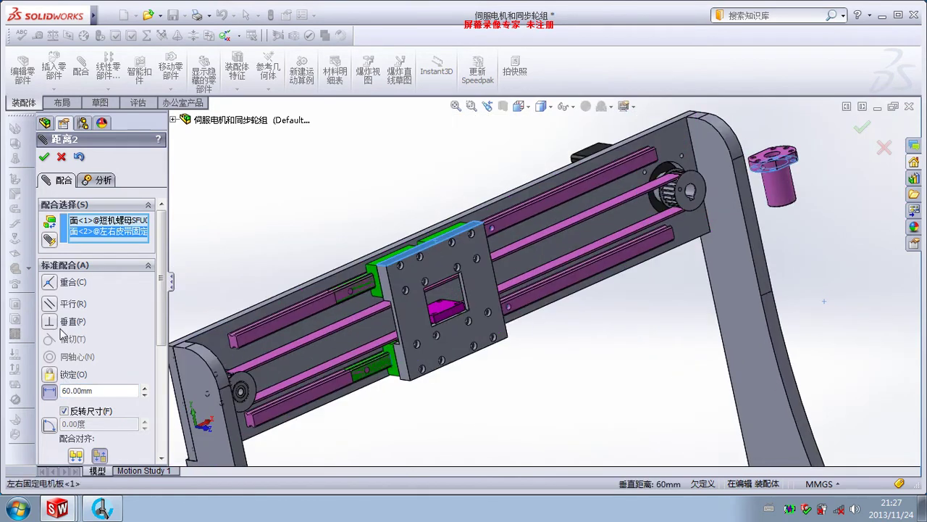
{"action": "left_click", "coordinate": [44, 157]}
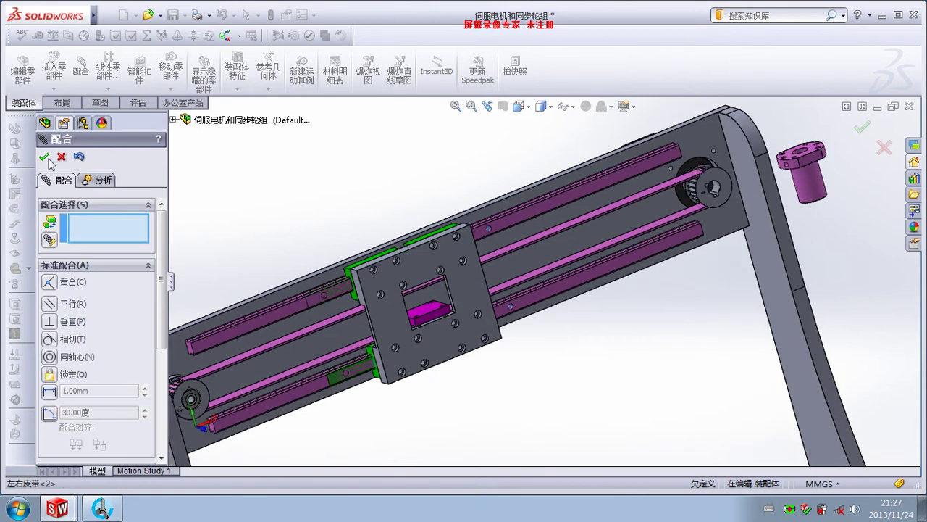
{"action": "left_click", "coordinate": [45, 157]}
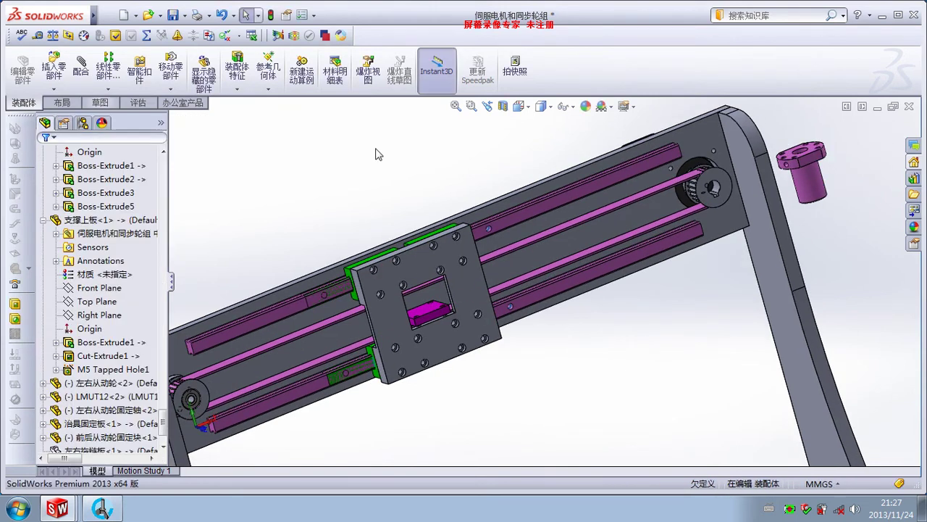
Orbit and zoom the assembly to reveal the servo motor beside the frame
{"action": "middle_click_drag", "start_coordinate": [375, 154], "coordinate": [603, 167]}
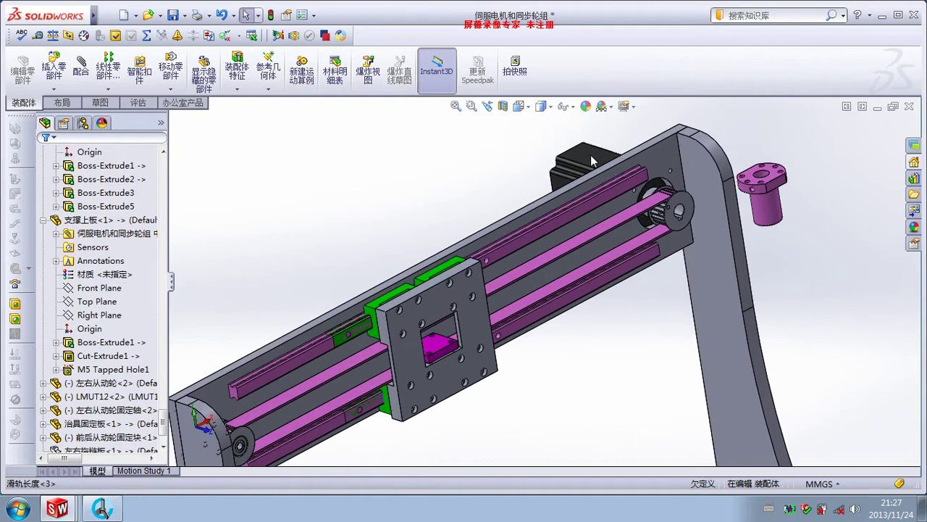
{"action": "left_click_drag", "start_coordinate": [592, 161], "coordinate": [430, 136], "text": "ctrl"}
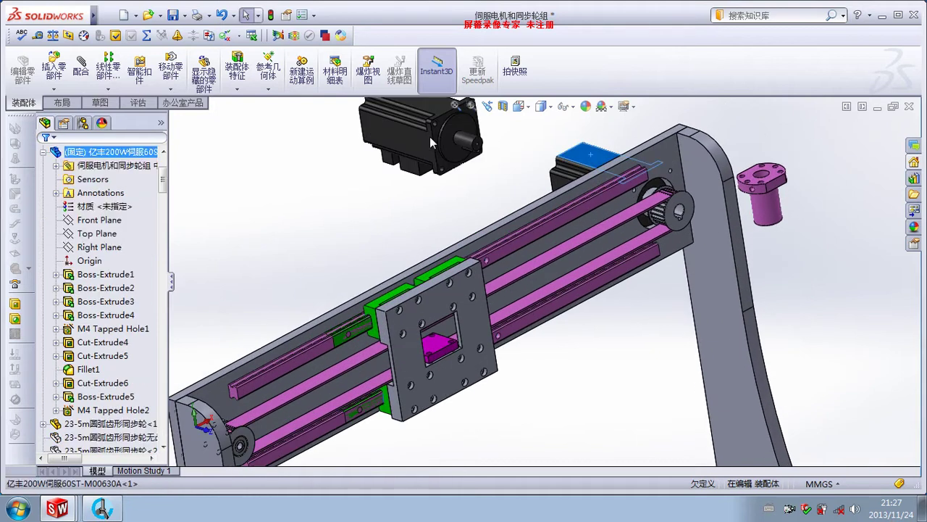
{"action": "left_click", "coordinate": [464, 180]}
{"action": "scroll", "coordinate": [444, 177], "scroll_direction": "down", "scroll_amount": 3}
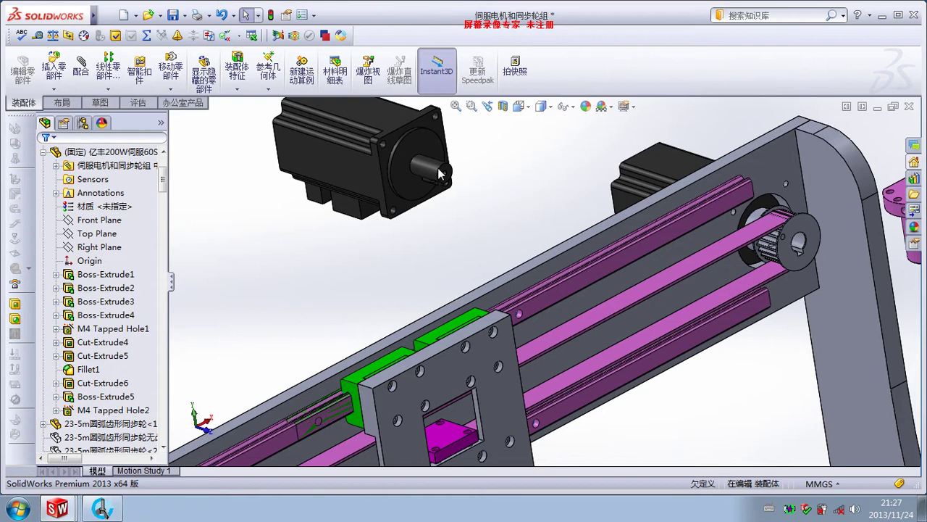
{"action": "scroll", "coordinate": [587, 211], "scroll_direction": "up", "scroll_amount": 3}
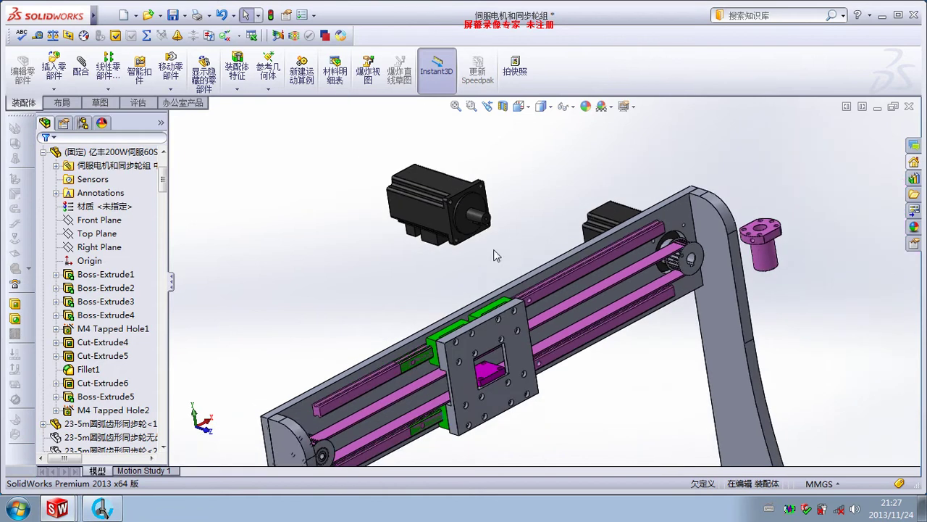
{"action": "scroll", "coordinate": [495, 255], "scroll_direction": "down", "scroll_amount": 2}
Insert the 短机Y轴SFU01605-4-N-FF12FF12-160 shaft part and place it beside the motor
{"action": "left_click", "coordinate": [54, 66]}
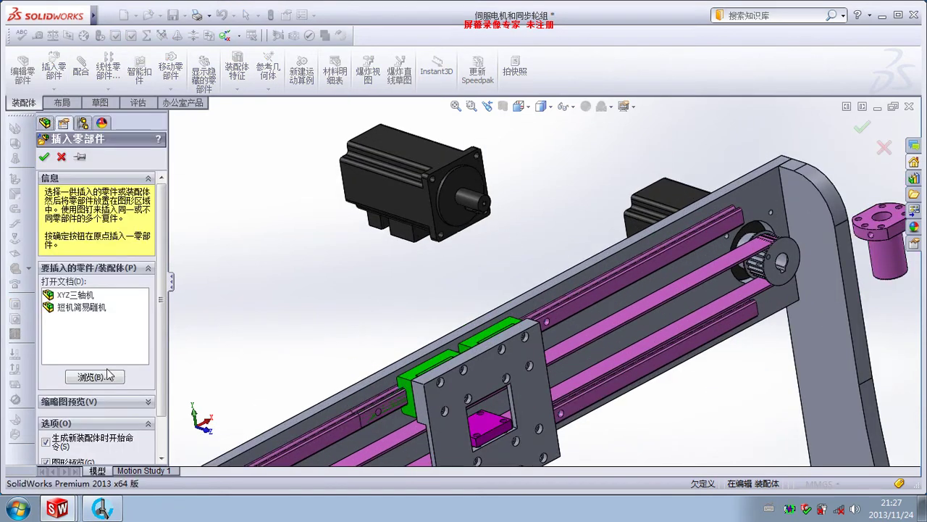
{"action": "left_click", "coordinate": [94, 377]}
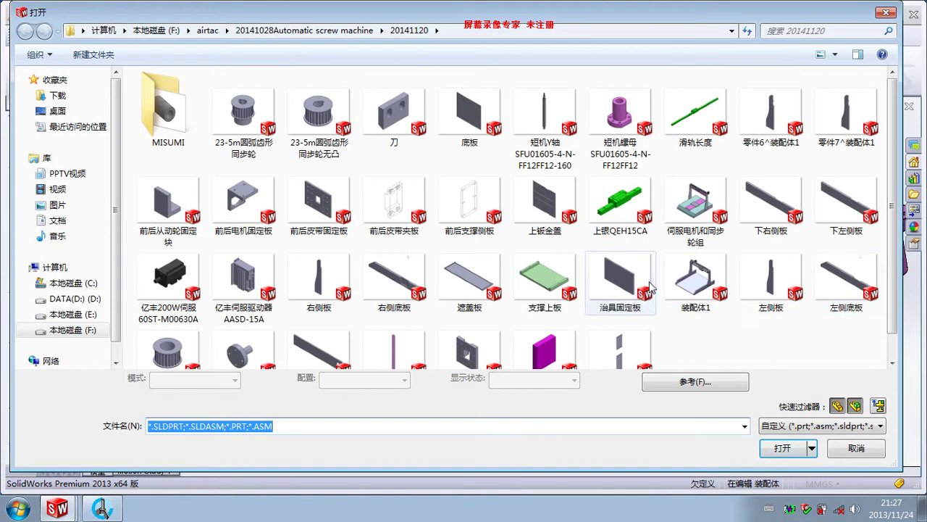
{"action": "double_click", "coordinate": [554, 124]}
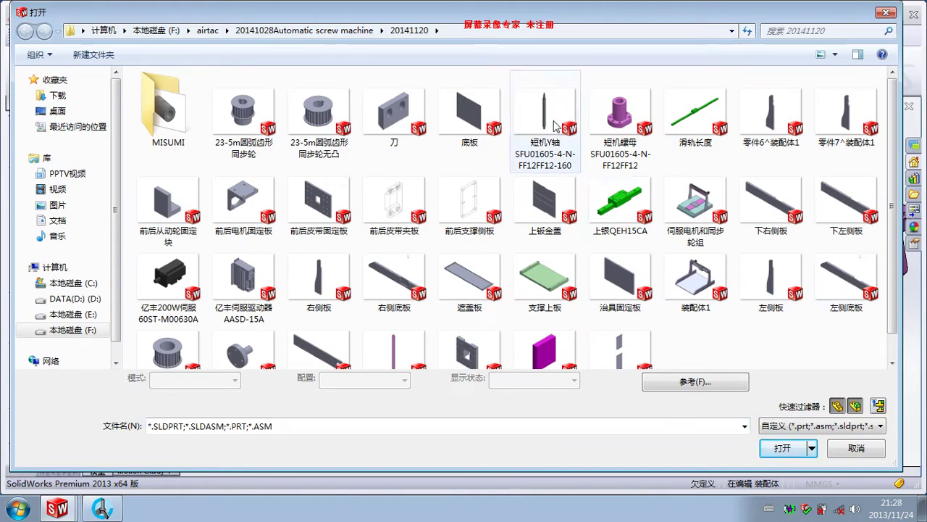
{"action": "scroll", "coordinate": [671, 279], "scroll_direction": "up", "scroll_amount": 2}
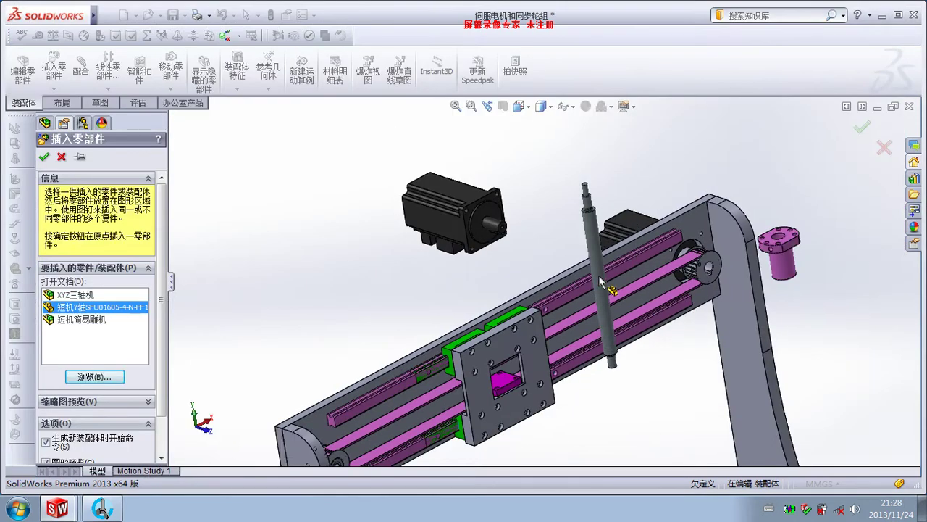
{"action": "left_click", "coordinate": [586, 181]}
{"action": "scroll", "coordinate": [580, 178], "scroll_direction": "down", "scroll_amount": 5}
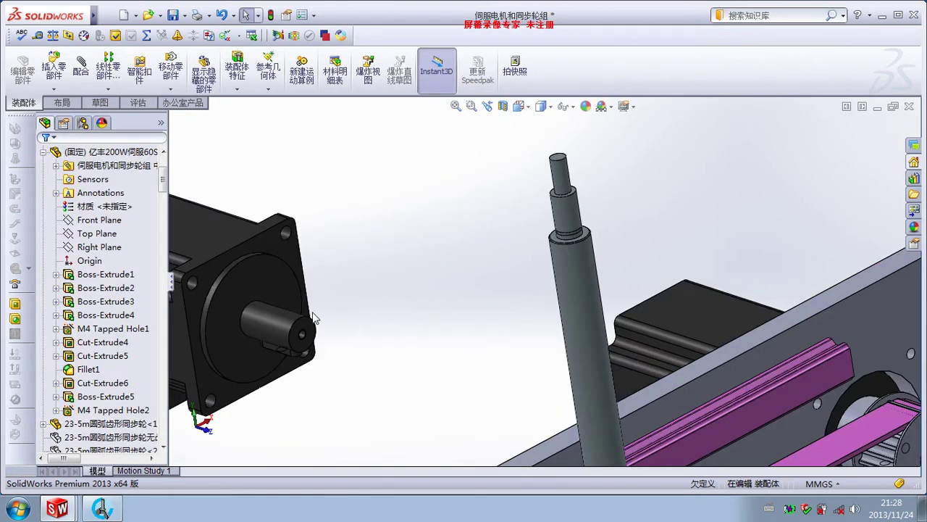
{"action": "scroll", "coordinate": [314, 337], "scroll_direction": "up", "scroll_amount": 2}
{"action": "scroll", "coordinate": [399, 322], "scroll_direction": "down", "scroll_amount": 1}
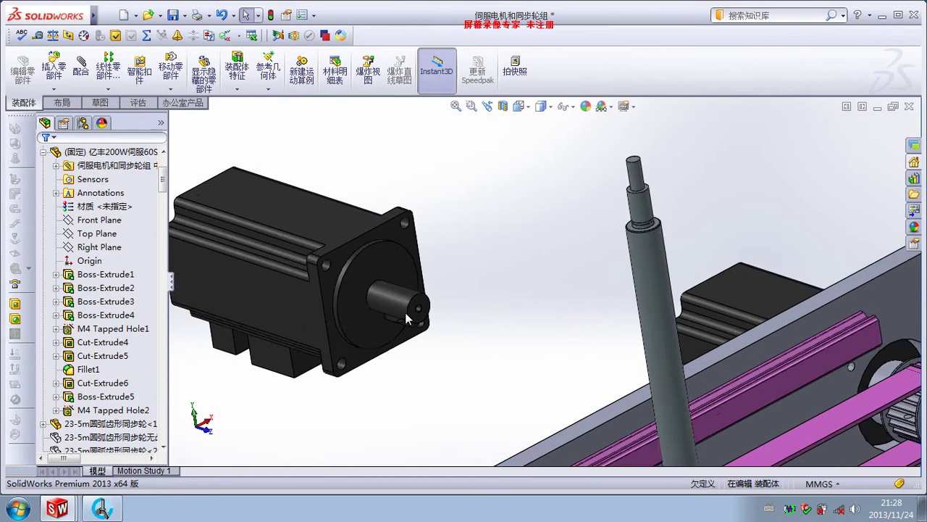
{"action": "scroll", "coordinate": [405, 312], "scroll_direction": "down", "scroll_amount": 1}
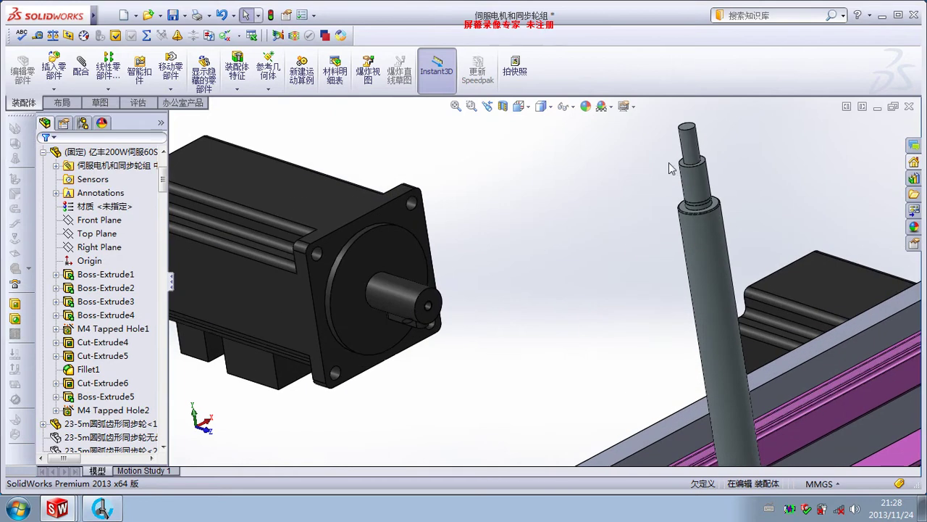
{"action": "scroll", "coordinate": [400, 290], "scroll_direction": "up", "scroll_amount": 1}
{"action": "scroll", "coordinate": [402, 300], "scroll_direction": "up", "scroll_amount": 1}
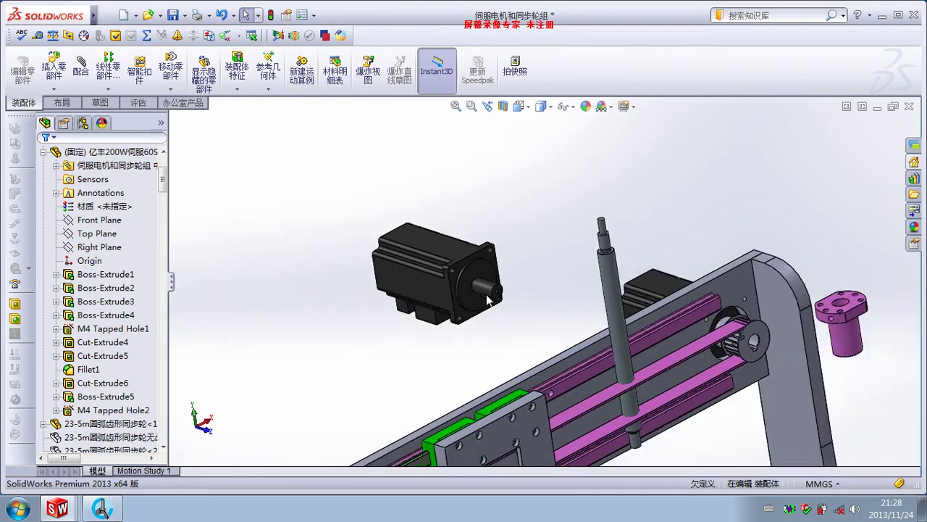
{"action": "scroll", "coordinate": [591, 241], "scroll_direction": "down", "scroll_amount": 2}
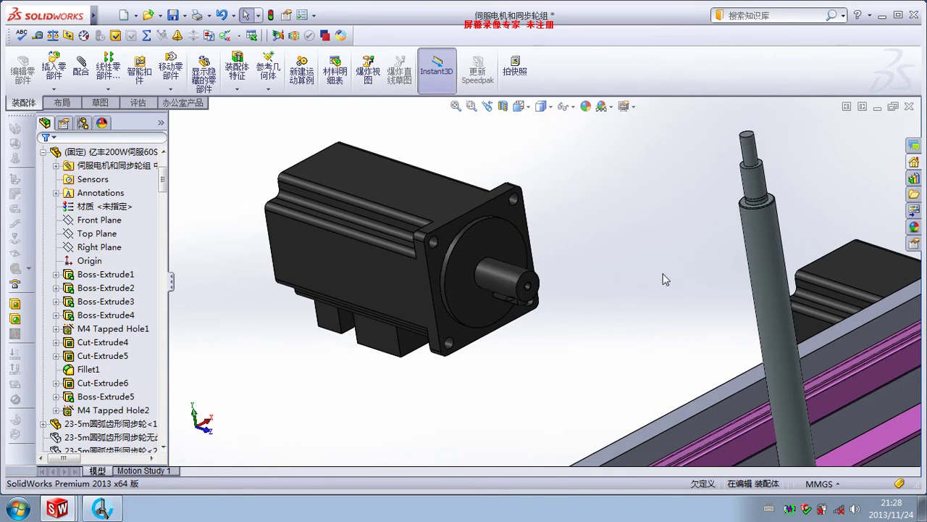
{"action": "scroll", "coordinate": [667, 279], "scroll_direction": "up", "scroll_amount": 3}
{"action": "scroll", "coordinate": [605, 326], "scroll_direction": "down", "scroll_amount": 2}
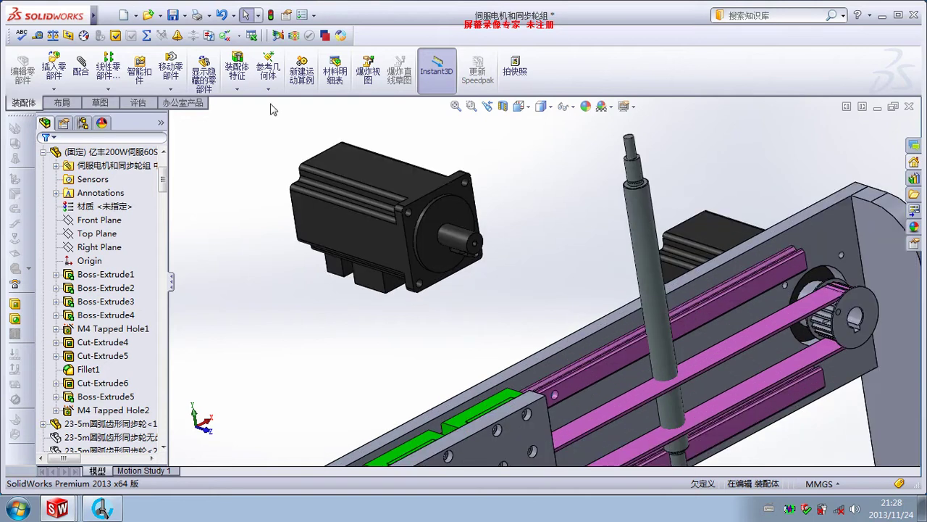
Mate the motor output shaft concentric with the short Y-axis shaft, flipped to extend outward
{"action": "left_click", "coordinate": [81, 70]}
{"action": "scroll", "coordinate": [433, 250], "scroll_direction": "down", "scroll_amount": 2}
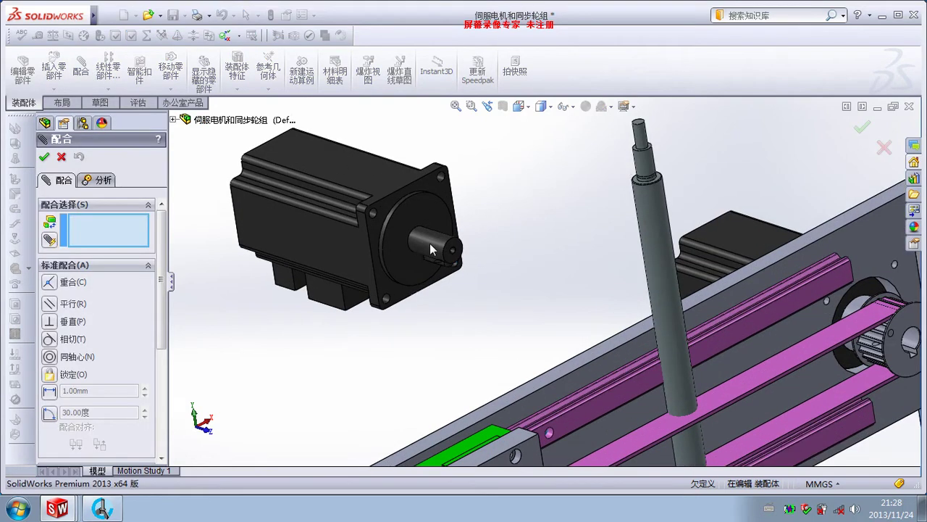
{"action": "left_click", "coordinate": [433, 250]}
{"action": "left_click", "coordinate": [639, 140]}
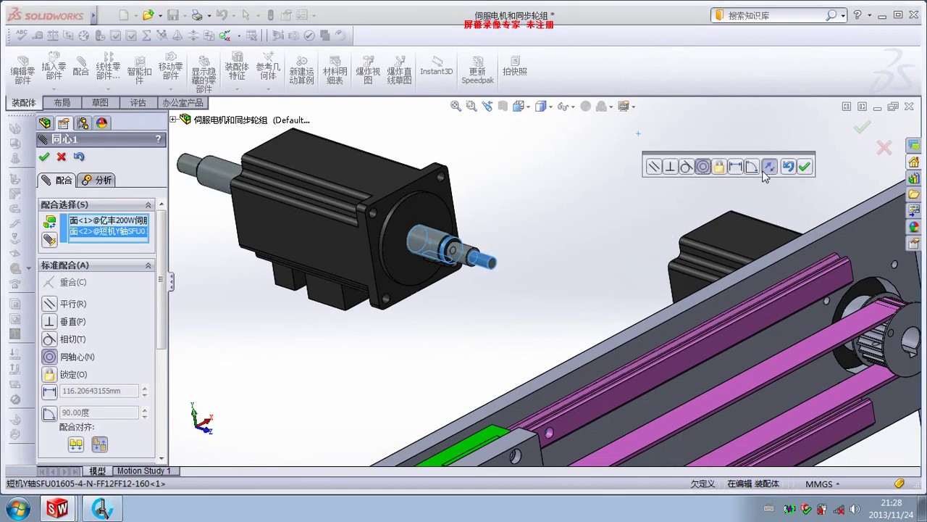
{"action": "left_click", "coordinate": [766, 173]}
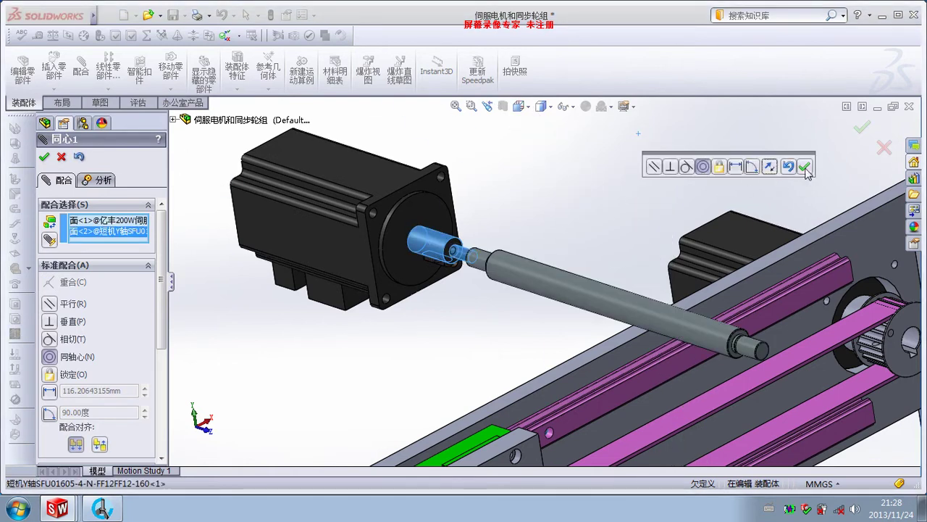
{"action": "left_click", "coordinate": [805, 166]}
Close the mate tool and inspect the shaft joint and the whole assembly
{"action": "mouse_move", "coordinate": [486, 228]}
{"action": "middle_mouse_down"}
{"action": "mouse_move", "coordinate": [553, 272]}
{"action": "mouse_move", "coordinate": [527, 283]}
{"action": "mouse_move", "coordinate": [467, 247]}
{"action": "mouse_move", "coordinate": [476, 244]}
{"action": "mouse_move", "coordinate": [469, 231]}
{"action": "middle_mouse_up"}
{"action": "scroll", "coordinate": [529, 261], "scroll_direction": "up", "scroll_amount": 5}
{"action": "scroll", "coordinate": [554, 271], "scroll_direction": "up", "scroll_amount": 3}
{"action": "scroll", "coordinate": [527, 284], "scroll_direction": "up", "scroll_amount": 1}
{"action": "scroll", "coordinate": [474, 219], "scroll_direction": "up", "scroll_amount": 3}
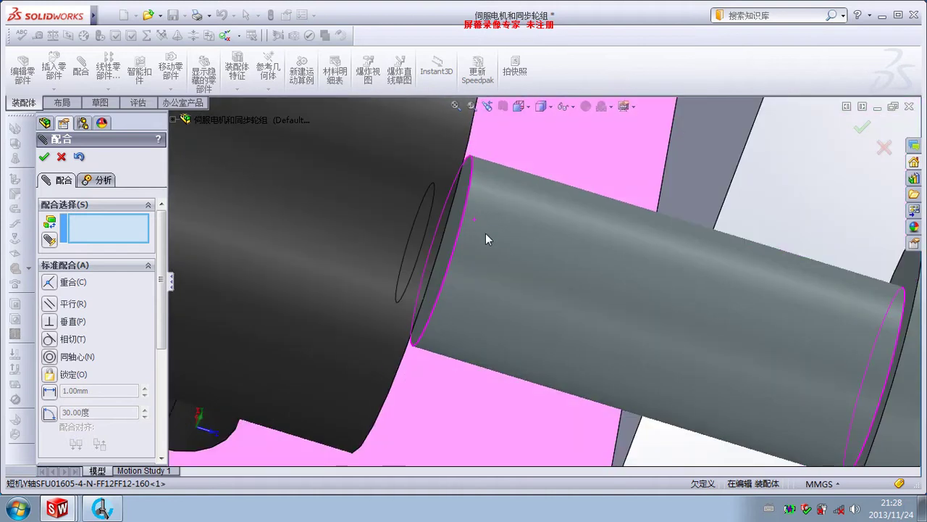
{"action": "scroll", "coordinate": [486, 233], "scroll_direction": "down", "scroll_amount": 2}
{"action": "key", "text": "Escape"}
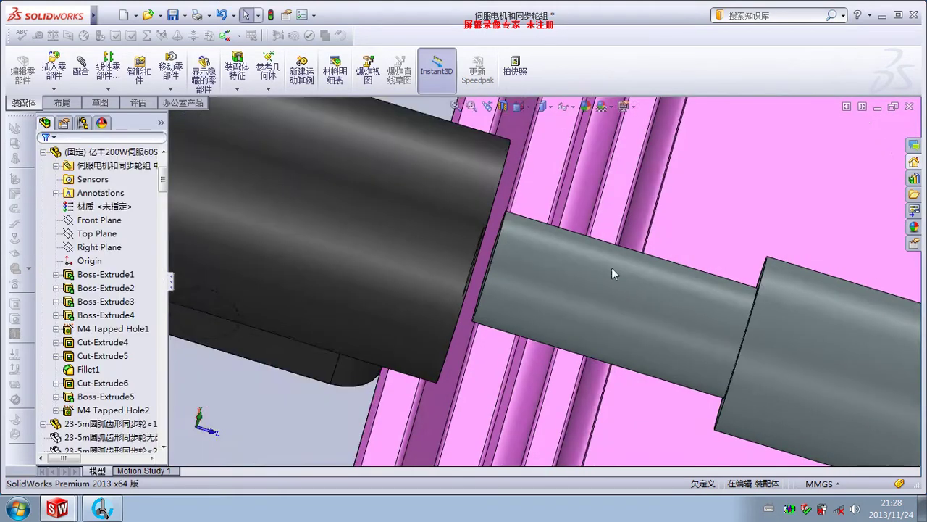
{"action": "scroll", "coordinate": [579, 273], "scroll_direction": "down", "scroll_amount": 3}
{"action": "mouse_move", "coordinate": [552, 271]}
{"action": "middle_mouse_down"}
{"action": "mouse_move", "coordinate": [533, 287]}
{"action": "mouse_move", "coordinate": [590, 269]}
{"action": "middle_mouse_up"}
{"action": "scroll", "coordinate": [550, 308], "scroll_direction": "up", "scroll_amount": 2}
{"action": "scroll", "coordinate": [507, 286], "scroll_direction": "up", "scroll_amount": 2}
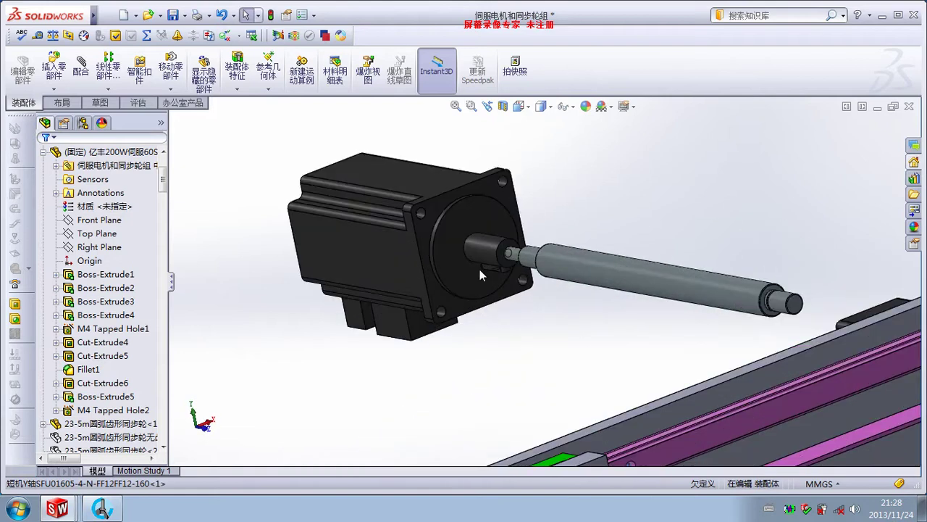
{"action": "scroll", "coordinate": [507, 281], "scroll_direction": "down", "scroll_amount": 3}
{"action": "scroll", "coordinate": [540, 286], "scroll_direction": "up", "scroll_amount": 1}
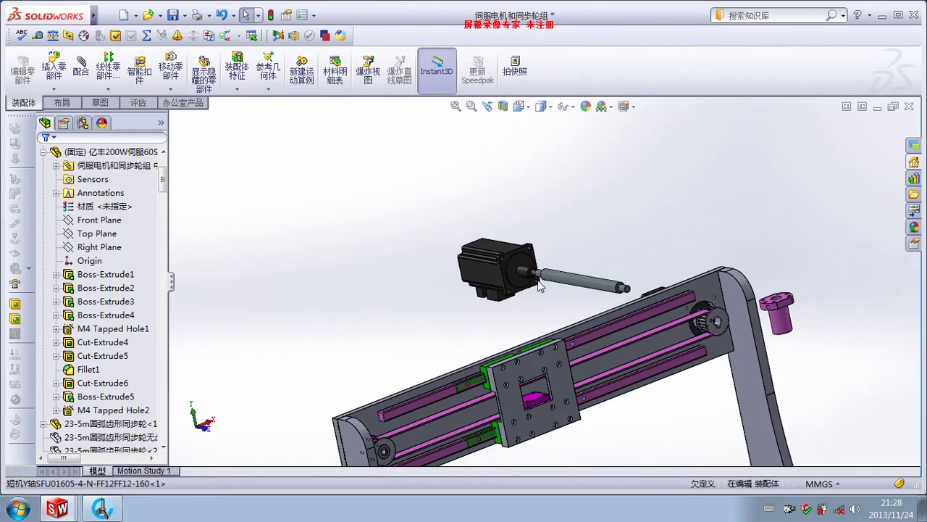
Switch from SolidWorks to PARTdataManager and open the 公制 metric folder
{"action": "left_click", "coordinate": [882, 15]}
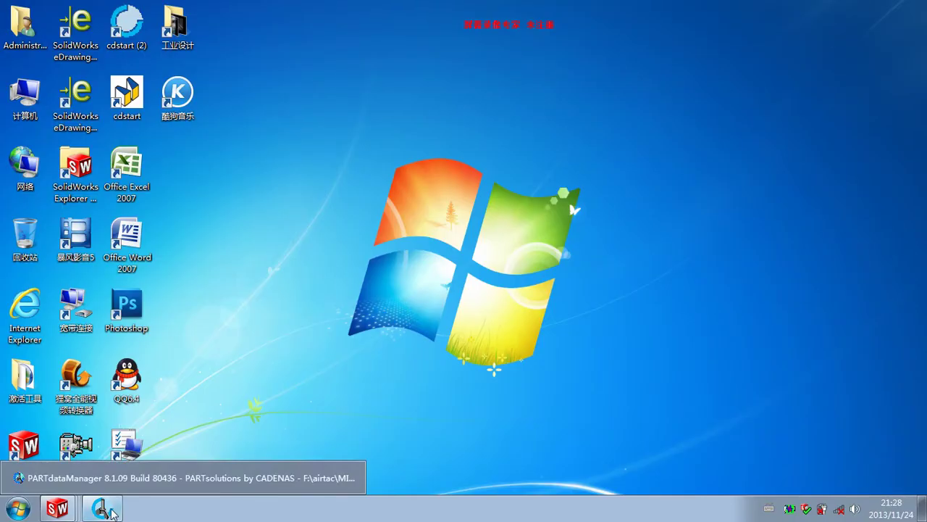
{"action": "left_click", "coordinate": [102, 508]}
{"action": "left_click", "coordinate": [614, 244]}
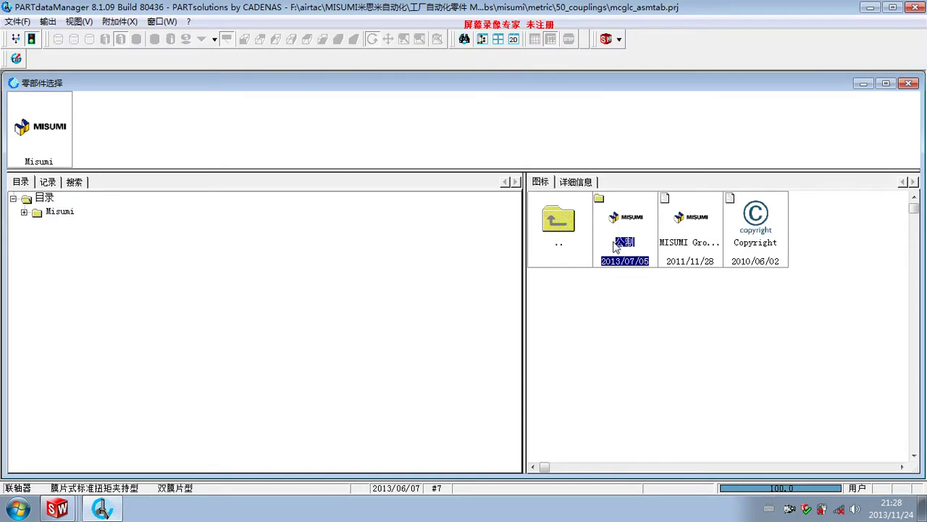
{"action": "double_click", "coordinate": [610, 233]}
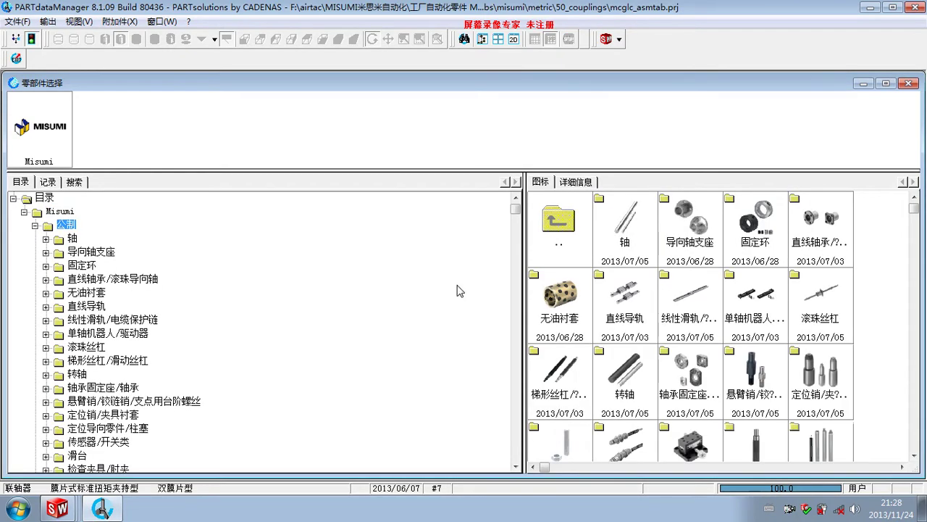
Browse the metric categories, expand 联轴器/马达 and select the MCGLC coupling series
{"action": "left_click", "coordinate": [101, 387]}
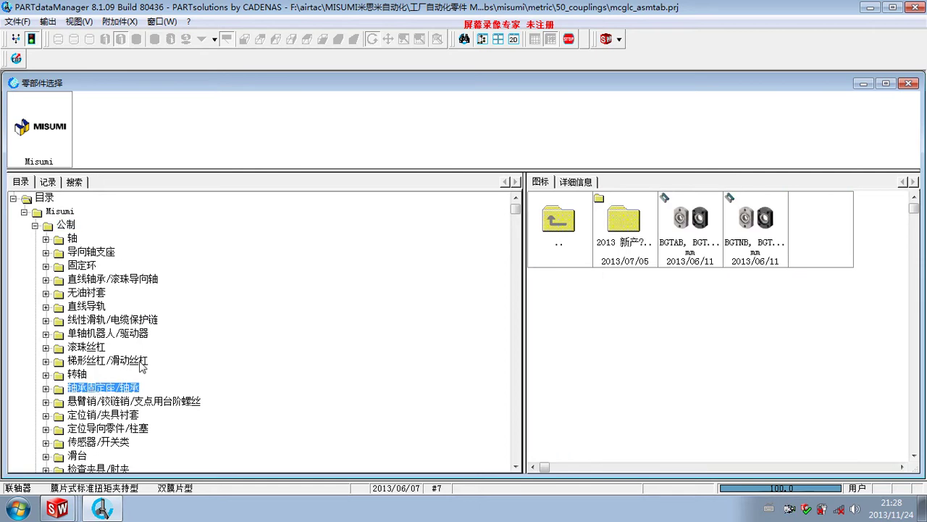
{"action": "scroll", "coordinate": [105, 391], "scroll_direction": "down", "scroll_amount": 2}
{"action": "left_click", "coordinate": [107, 399]}
{"action": "scroll", "coordinate": [107, 395], "scroll_direction": "down", "scroll_amount": 2}
{"action": "left_click", "coordinate": [108, 396]}
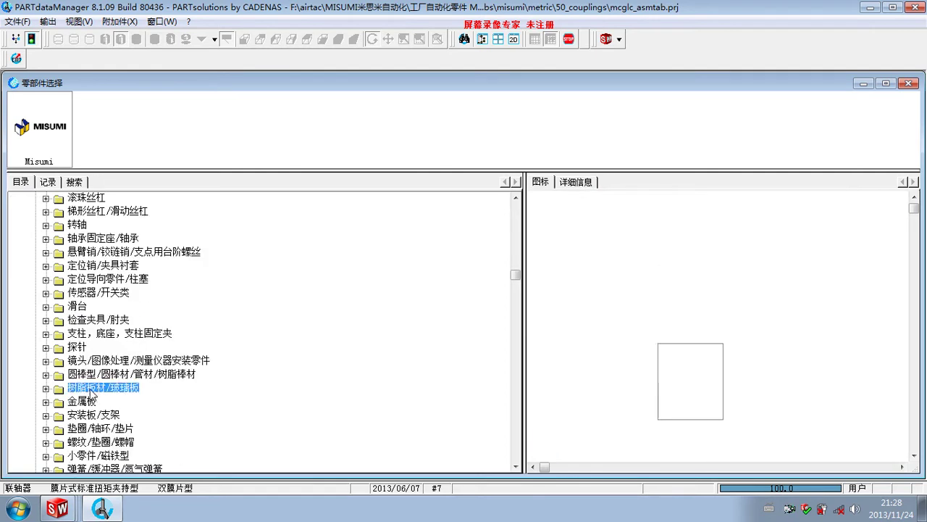
{"action": "scroll", "coordinate": [108, 393], "scroll_direction": "down", "scroll_amount": 2}
{"action": "scroll", "coordinate": [110, 391], "scroll_direction": "down", "scroll_amount": 2}
{"action": "scroll", "coordinate": [111, 392], "scroll_direction": "down", "scroll_amount": 2}
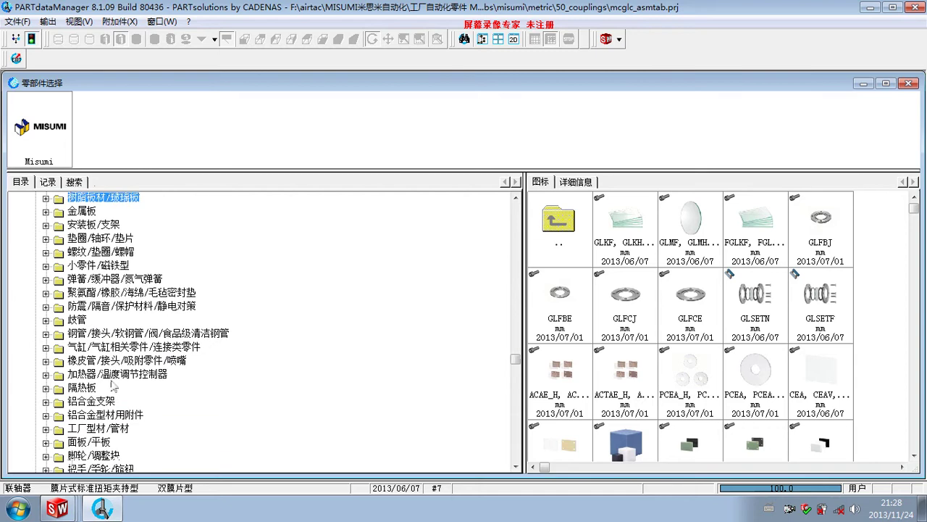
{"action": "scroll", "coordinate": [113, 385], "scroll_direction": "down", "scroll_amount": 1}
{"action": "scroll", "coordinate": [112, 380], "scroll_direction": "down", "scroll_amount": 2}
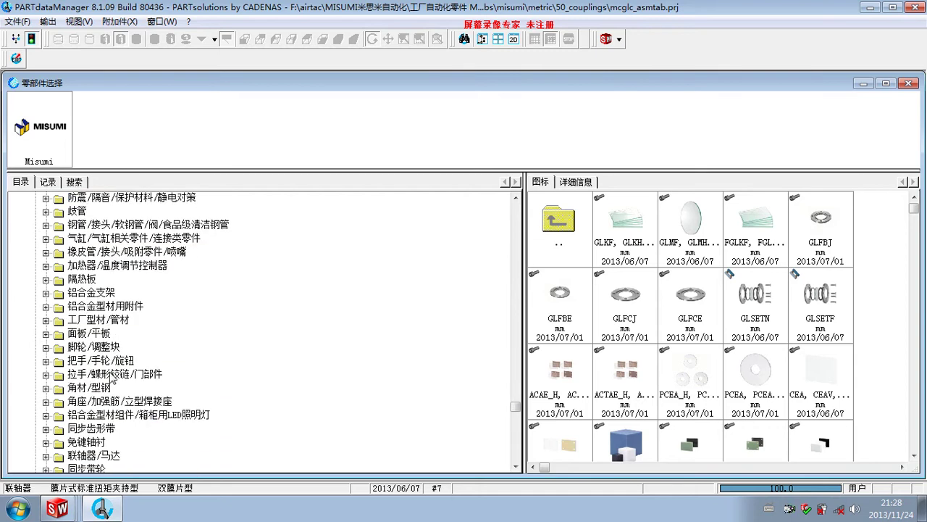
{"action": "scroll", "coordinate": [112, 377], "scroll_direction": "down", "scroll_amount": 2}
{"action": "scroll", "coordinate": [111, 376], "scroll_direction": "down", "scroll_amount": 2}
{"action": "left_click", "coordinate": [109, 349]}
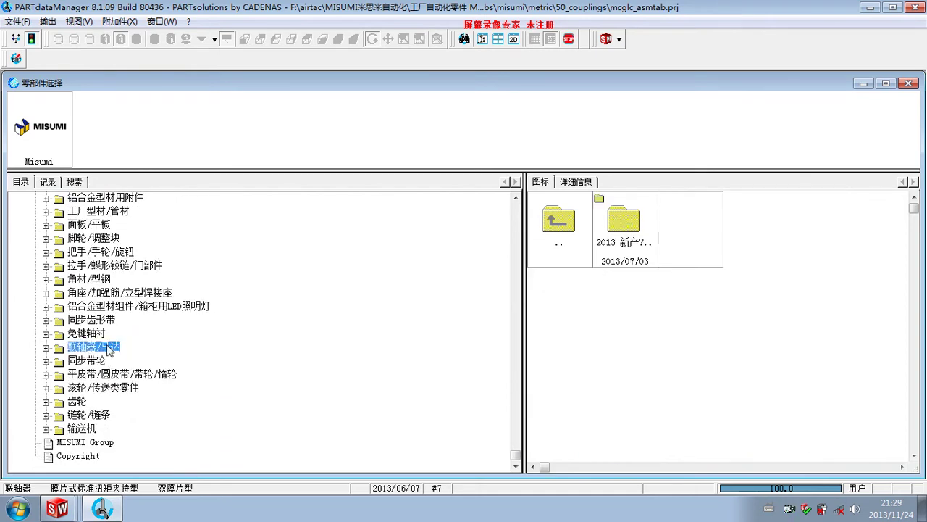
{"action": "double_click", "coordinate": [110, 350]}
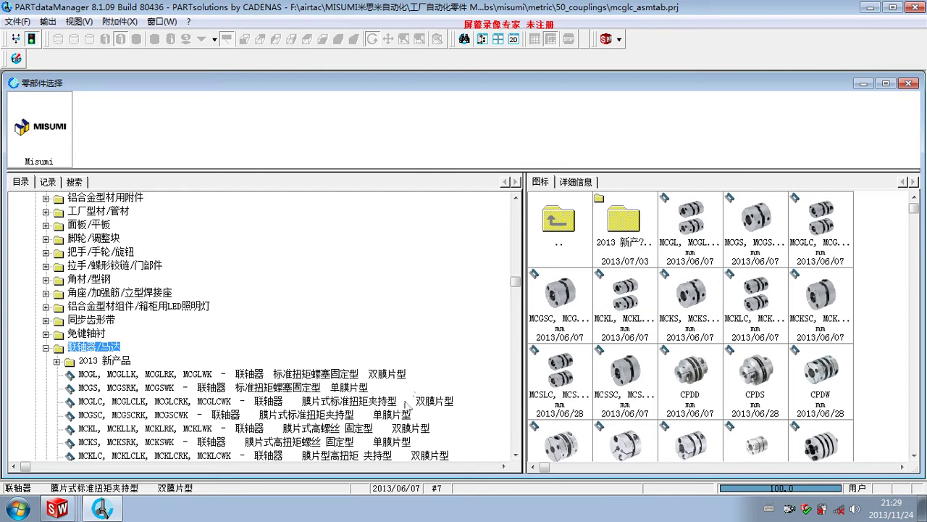
{"action": "left_click", "coordinate": [408, 403]}
Open the MCGLC coupling table and set the d1 bore diameter to 6.35 mm
{"action": "double_click", "coordinate": [407, 403]}
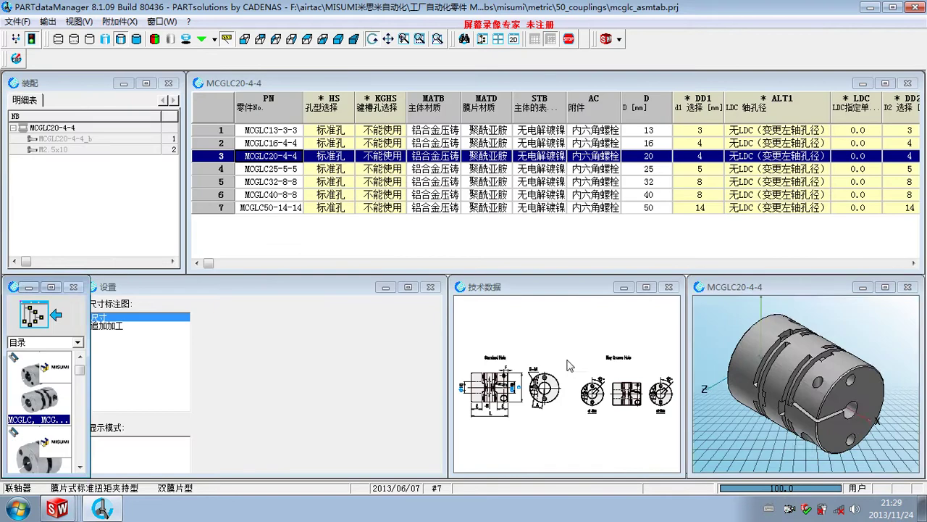
{"action": "mouse_move", "coordinate": [789, 456]}
{"action": "left_mouse_down"}
{"action": "mouse_move", "coordinate": [799, 319]}
{"action": "mouse_move", "coordinate": [784, 221]}
{"action": "mouse_move", "coordinate": [781, 255]}
{"action": "left_mouse_up"}
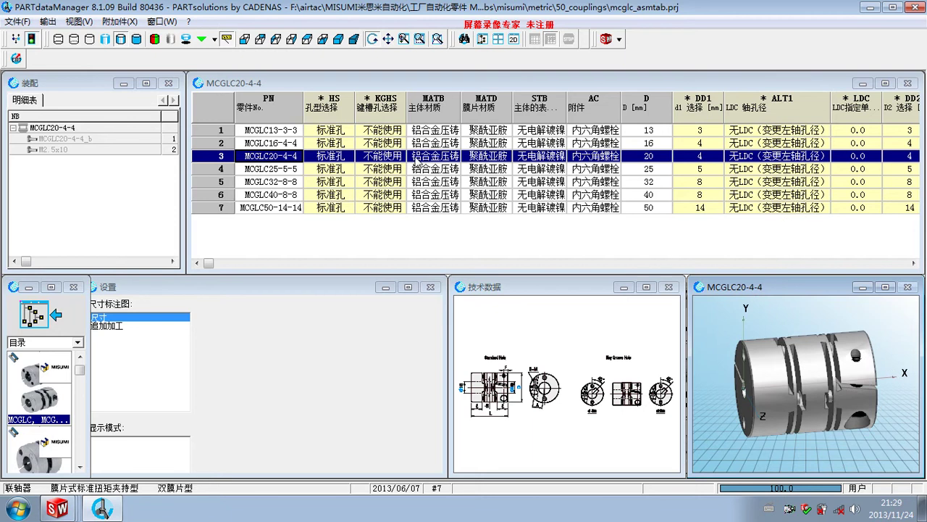
{"action": "double_click", "coordinate": [709, 164]}
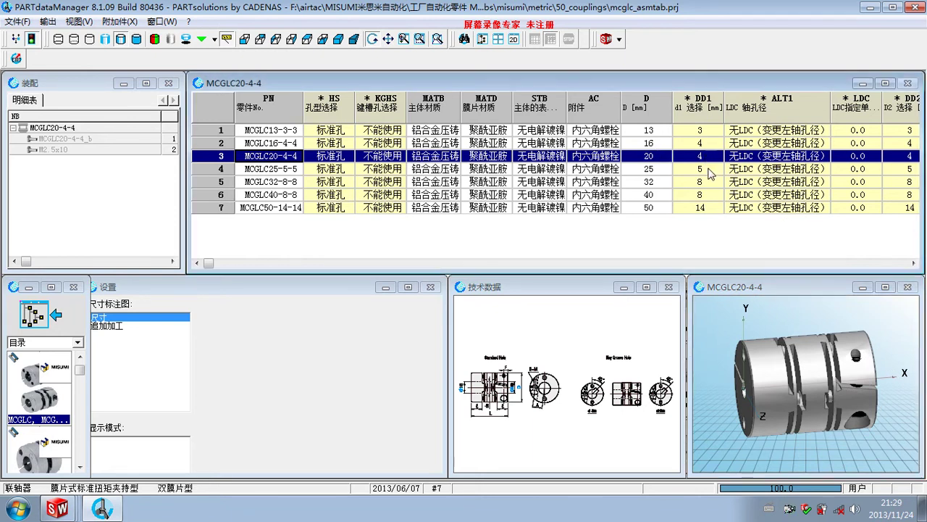
{"action": "double_click", "coordinate": [239, 268]}
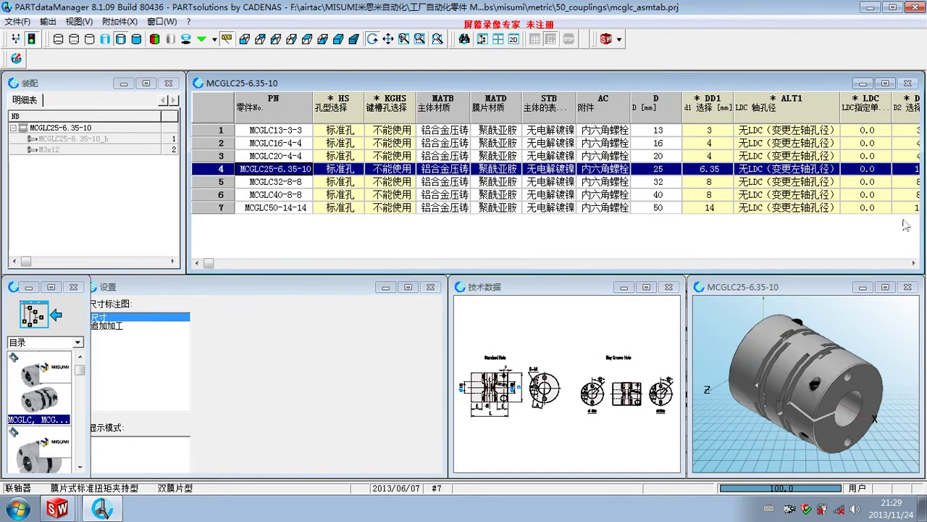
{"action": "left_click", "coordinate": [914, 264]}
{"action": "left_click", "coordinate": [914, 263]}
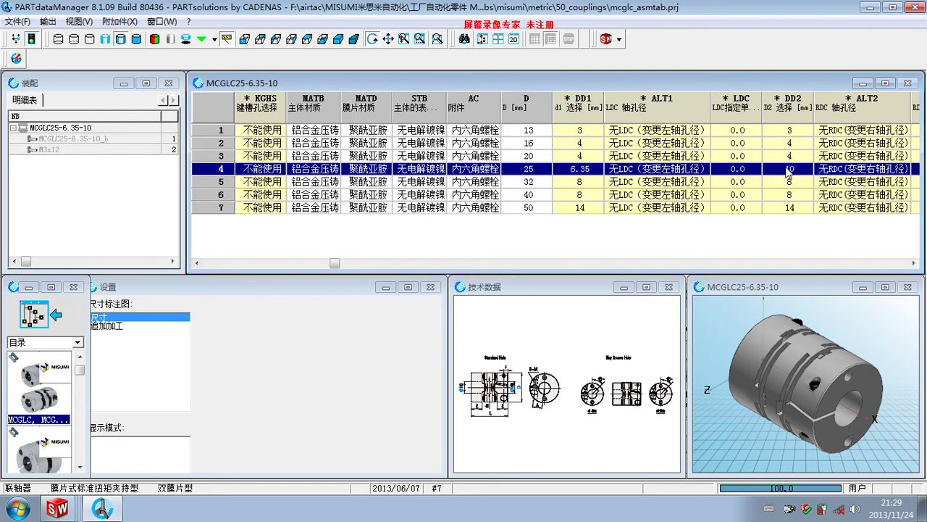
Export the MCGLC25-6.35-10 coupling as a SolidWorks 3D file to D:\Documents
{"action": "left_click", "coordinate": [48, 21]}
{"action": "mouse_move", "coordinate": [73, 37]}
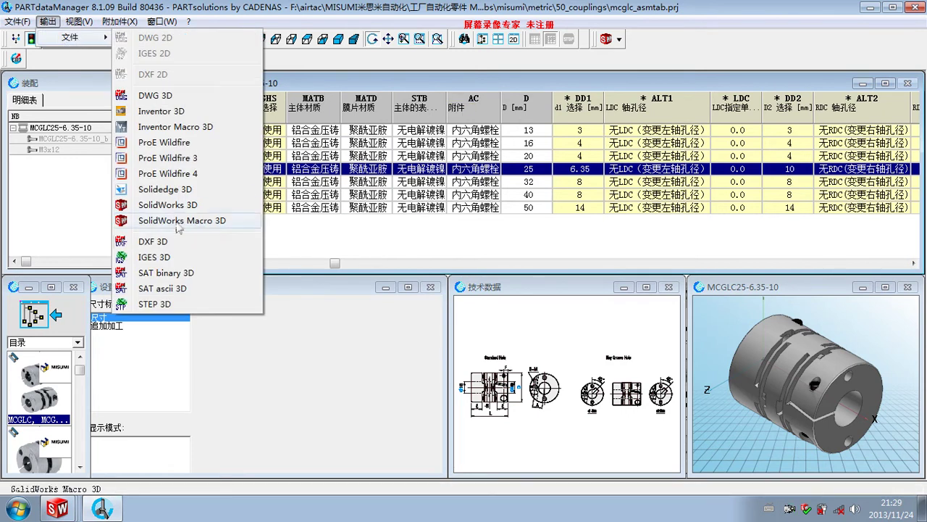
{"action": "left_click", "coordinate": [166, 204]}
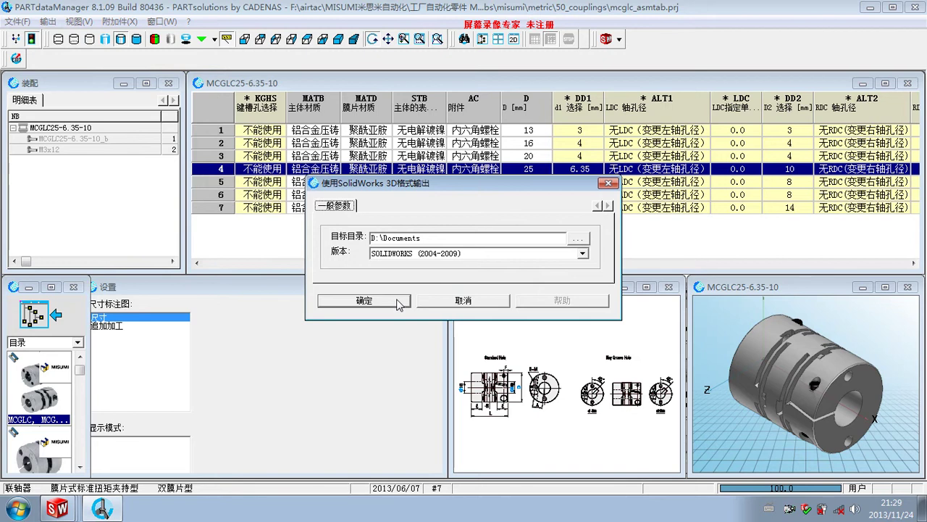
{"action": "left_click", "coordinate": [399, 301]}
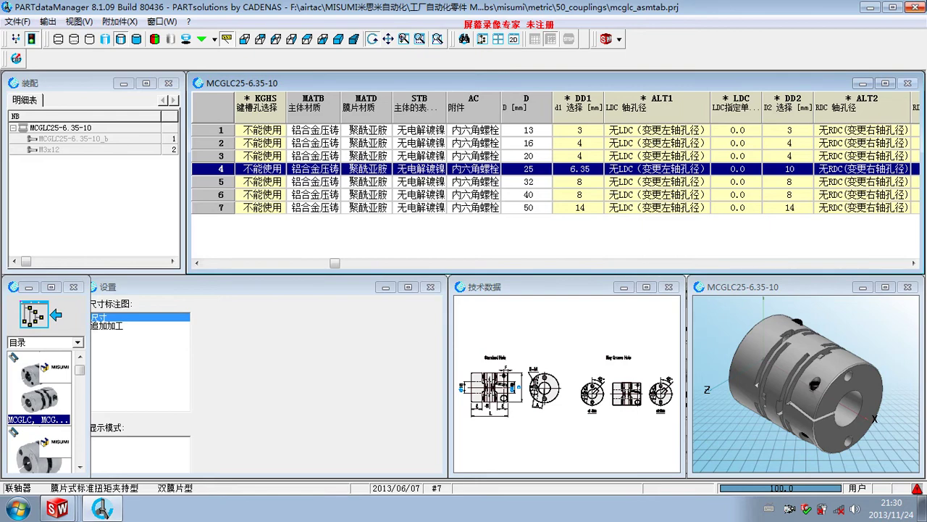
{"action": "key", "text": "super+d"}
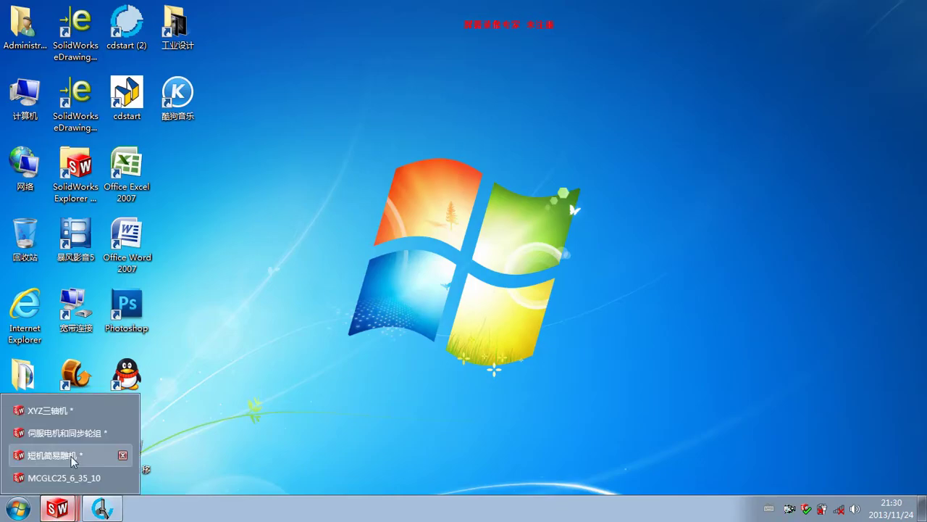
Insert the MCGLC25_6_35_10 coupling into the servo motor assembly, placing it near the motor
{"action": "left_click", "coordinate": [65, 433]}
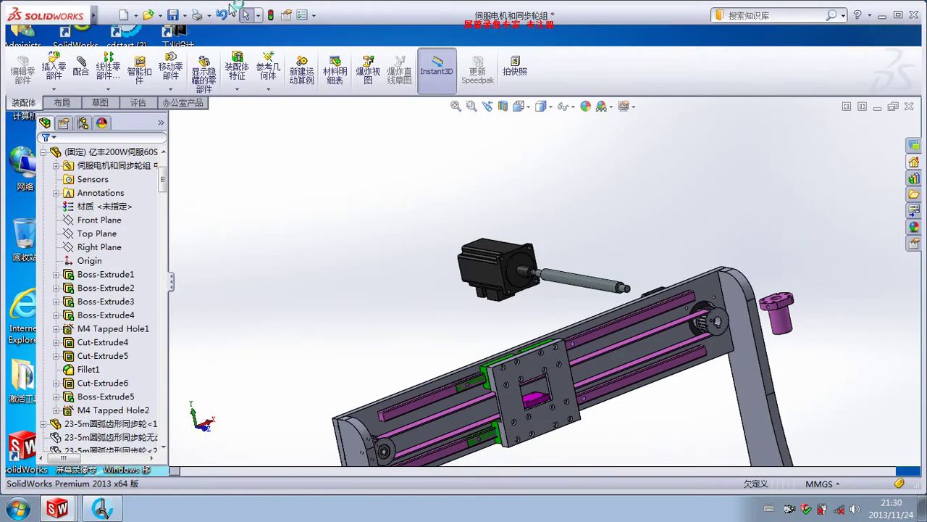
{"action": "left_click", "coordinate": [54, 89]}
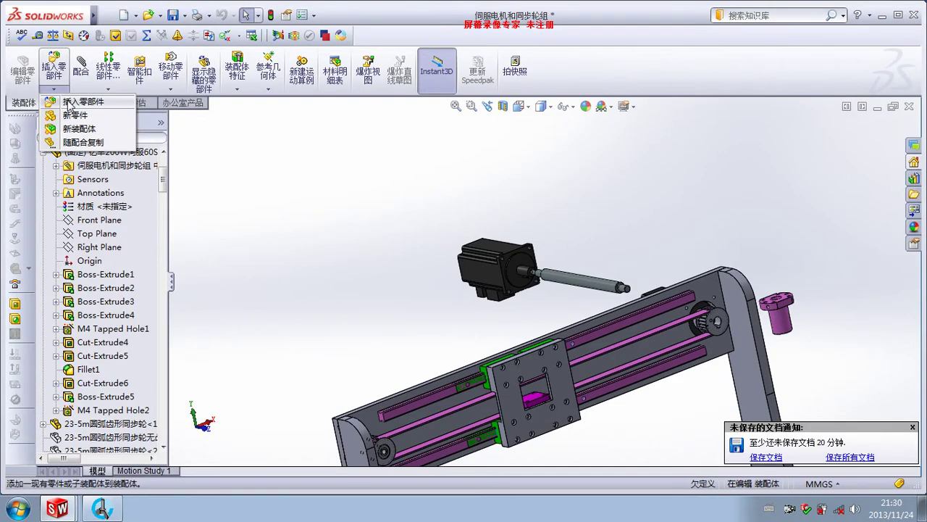
{"action": "left_click", "coordinate": [71, 102]}
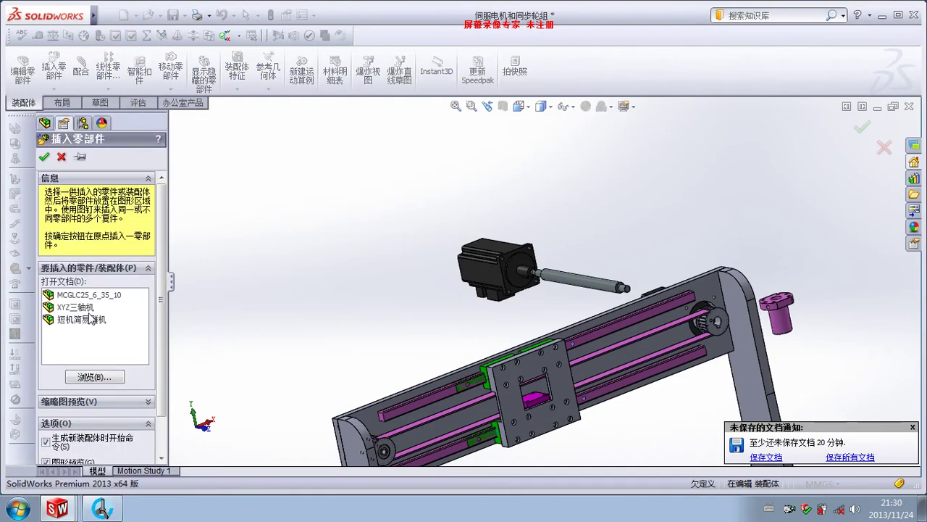
{"action": "left_click", "coordinate": [108, 294]}
{"action": "scroll", "coordinate": [505, 217], "scroll_direction": "down", "scroll_amount": 2}
{"action": "left_click", "coordinate": [623, 215]}
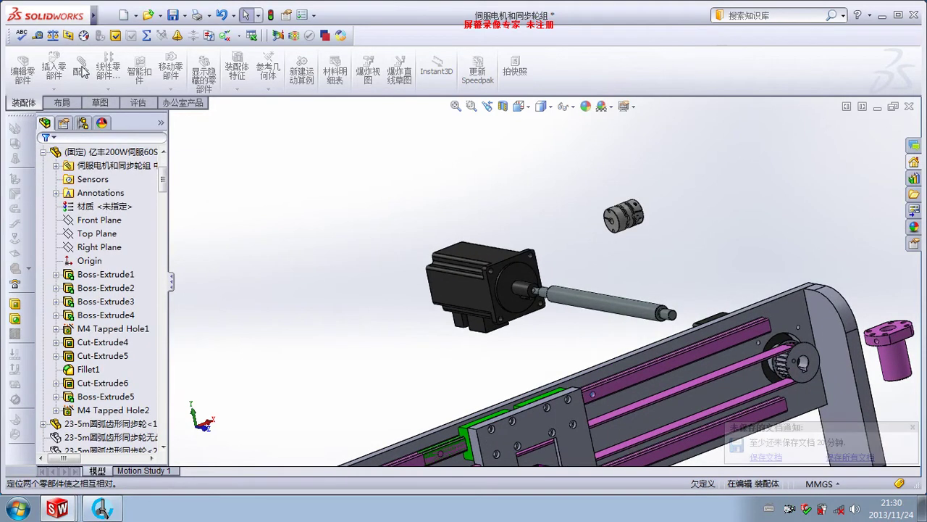
Mate the coupling's bore concentric with the motor shaft
{"action": "scroll", "coordinate": [623, 215], "scroll_direction": "down", "scroll_amount": 2}
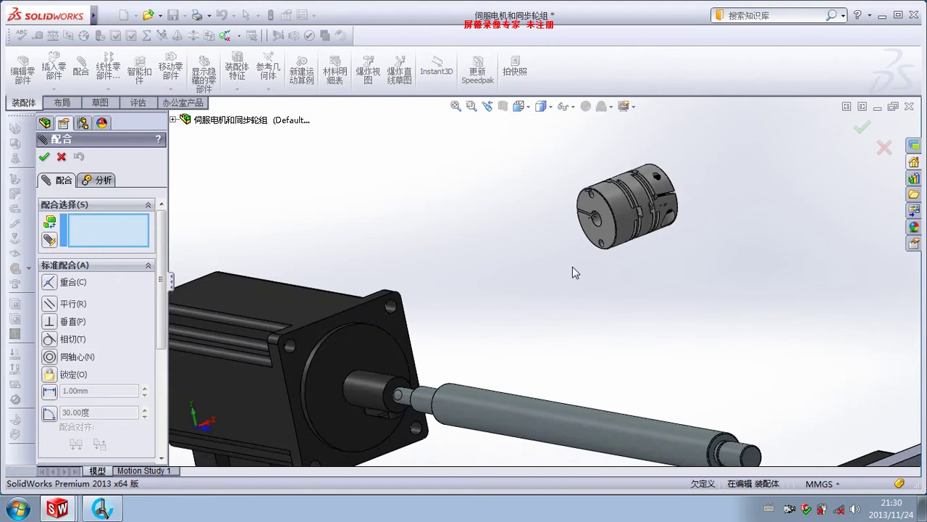
{"action": "scroll", "coordinate": [622, 206], "scroll_direction": "down", "scroll_amount": 2}
{"action": "left_click", "coordinate": [605, 207]}
{"action": "scroll", "coordinate": [606, 206], "scroll_direction": "up", "scroll_amount": 2}
{"action": "scroll", "coordinate": [590, 300], "scroll_direction": "up", "scroll_amount": 2}
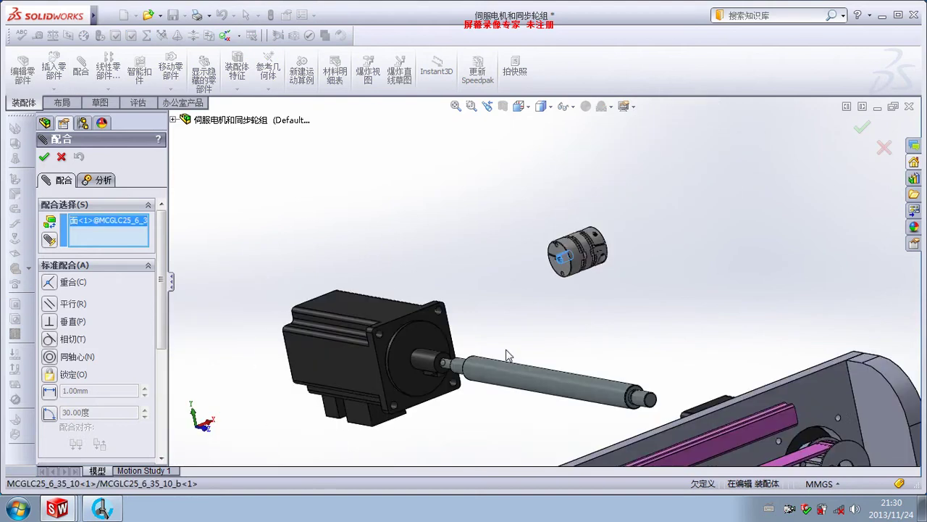
{"action": "scroll", "coordinate": [456, 386], "scroll_direction": "down", "scroll_amount": 1}
{"action": "left_click", "coordinate": [428, 354]}
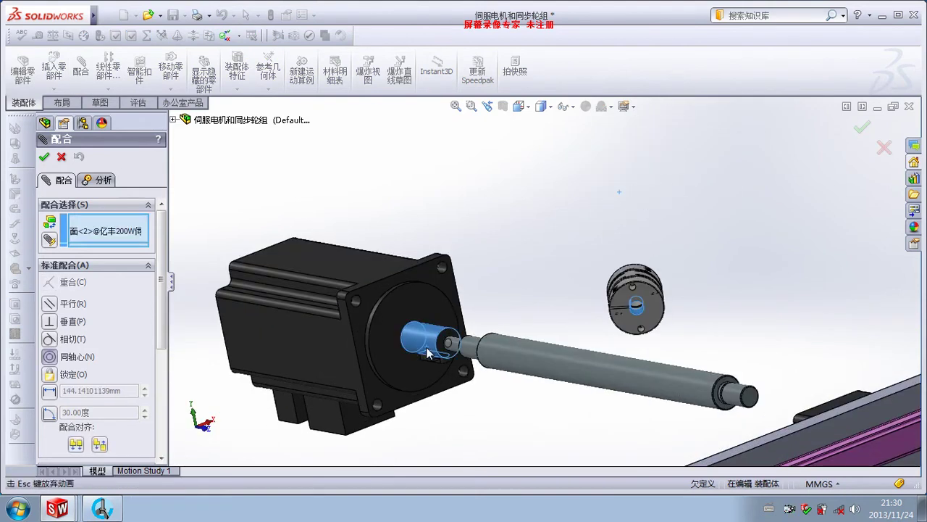
{"action": "left_click", "coordinate": [420, 363]}
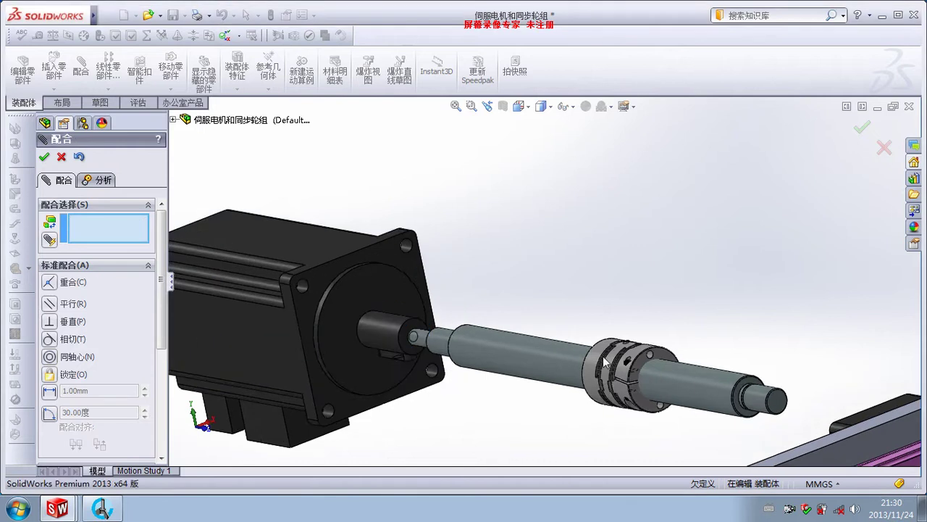
Seat the coupling face coincident against the motor face
{"action": "scroll", "coordinate": [644, 388], "scroll_direction": "down", "scroll_amount": 3}
{"action": "scroll", "coordinate": [644, 387], "scroll_direction": "down", "scroll_amount": 2}
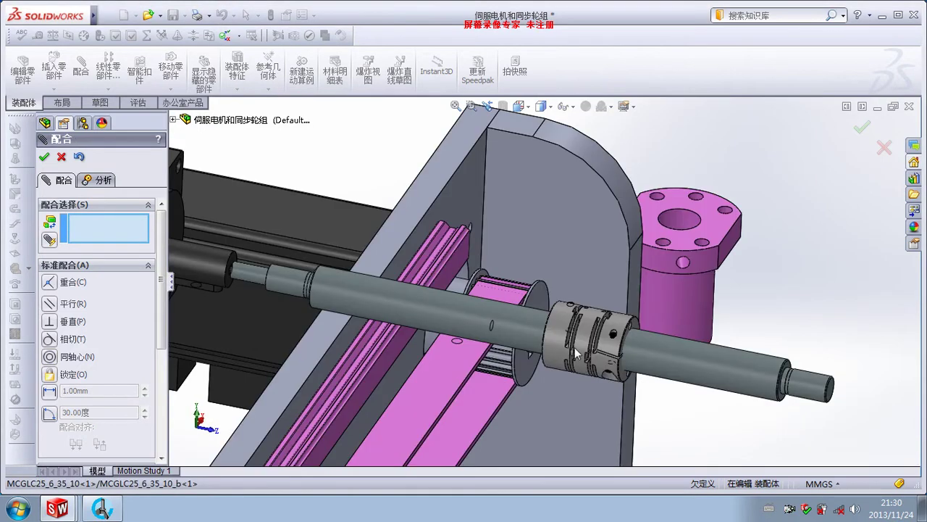
{"action": "scroll", "coordinate": [576, 352], "scroll_direction": "down", "scroll_amount": 2}
{"action": "scroll", "coordinate": [589, 323], "scroll_direction": "down", "scroll_amount": 2}
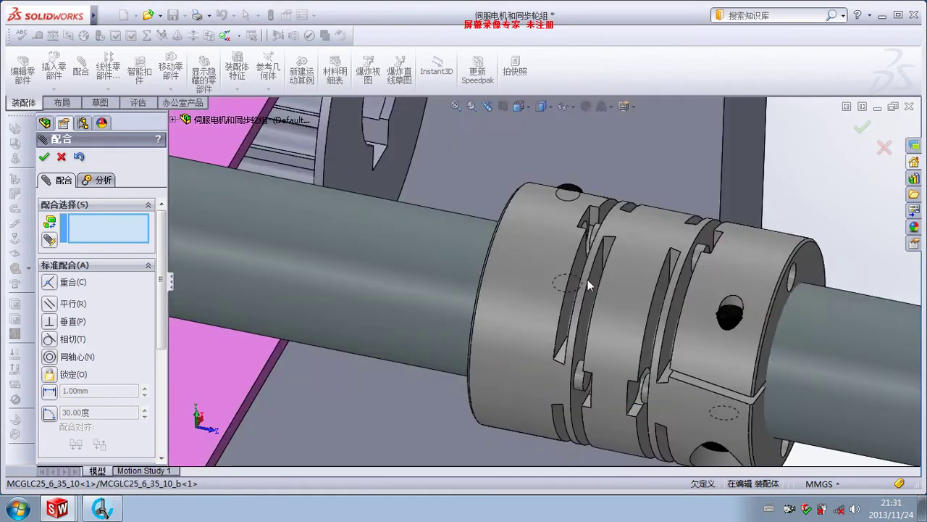
{"action": "left_click", "coordinate": [596, 272]}
{"action": "scroll", "coordinate": [507, 299], "scroll_direction": "up", "scroll_amount": 2}
{"action": "scroll", "coordinate": [457, 294], "scroll_direction": "up", "scroll_amount": 3}
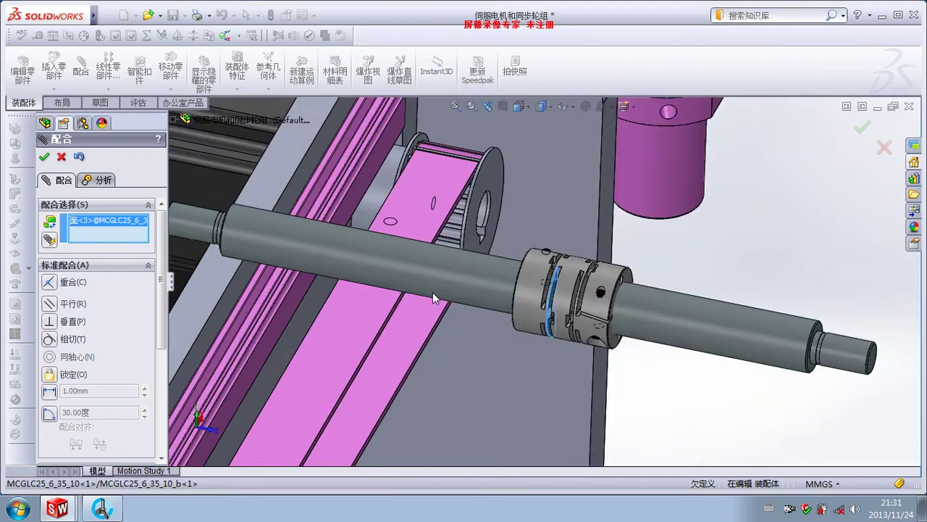
{"action": "scroll", "coordinate": [432, 292], "scroll_direction": "up", "scroll_amount": 2}
{"action": "scroll", "coordinate": [356, 267], "scroll_direction": "down", "scroll_amount": 2}
{"action": "scroll", "coordinate": [350, 218], "scroll_direction": "down", "scroll_amount": 3}
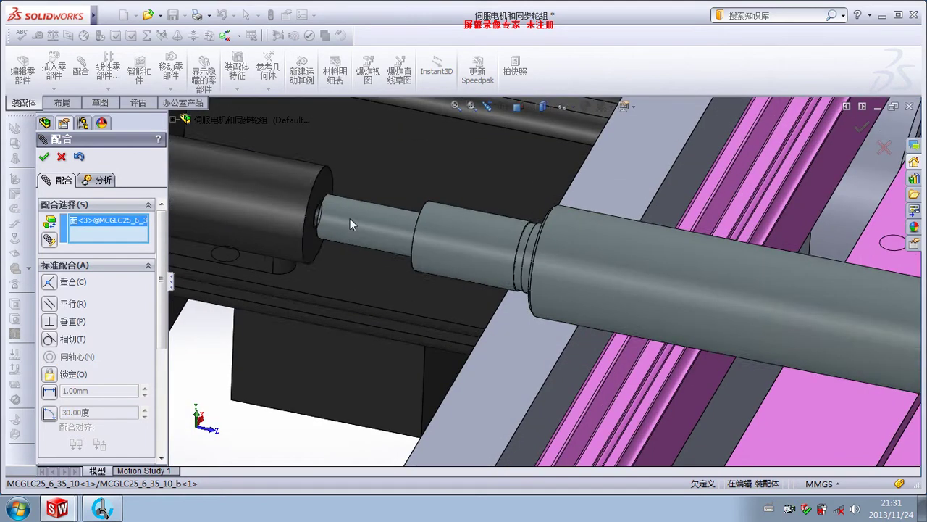
{"action": "left_click", "coordinate": [325, 186]}
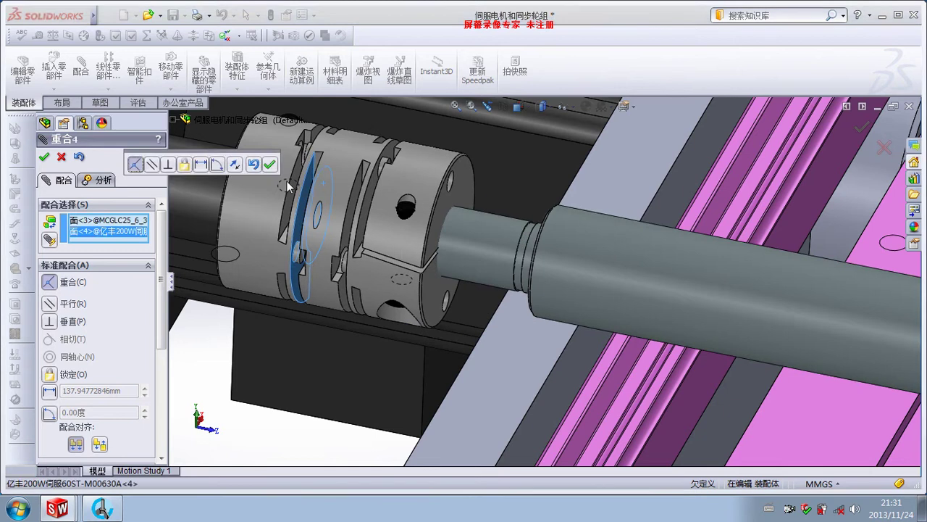
{"action": "left_click", "coordinate": [270, 163]}
Close the mate panel and drag the long lead screw away from the motor
{"action": "middle_click_drag", "start_coordinate": [420, 221], "coordinate": [409, 274]}
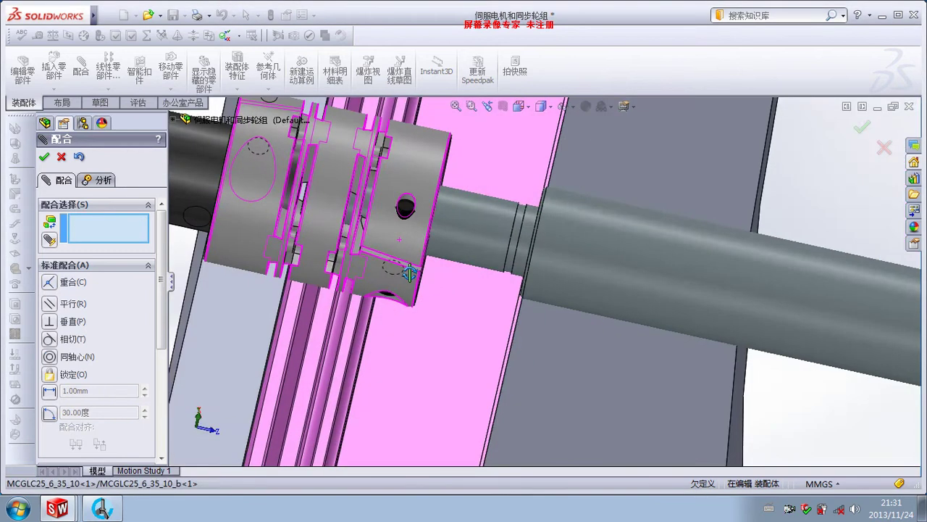
{"action": "scroll", "coordinate": [382, 198], "scroll_direction": "down", "scroll_amount": 2}
{"action": "mouse_move", "coordinate": [376, 210]}
{"action": "middle_mouse_down"}
{"action": "mouse_move", "coordinate": [397, 236]}
{"action": "mouse_move", "coordinate": [489, 230]}
{"action": "middle_mouse_up"}
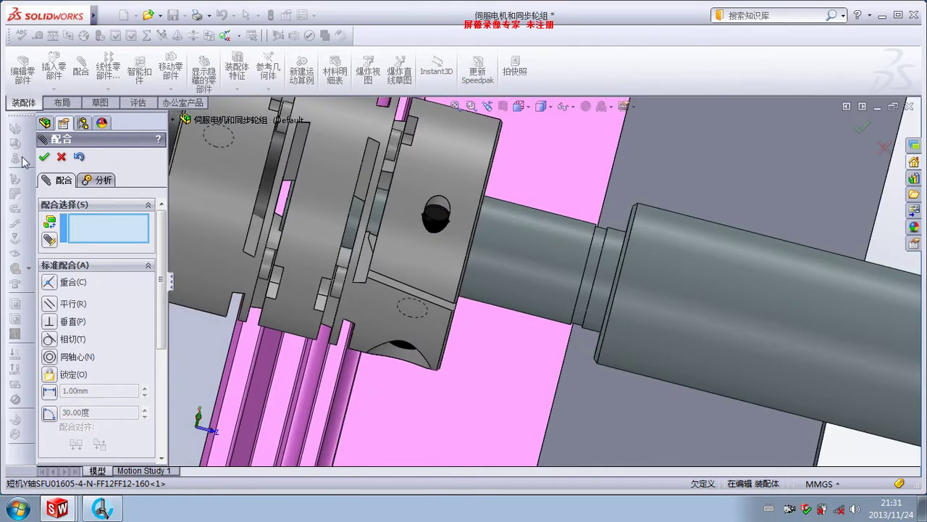
{"action": "left_click", "coordinate": [44, 157]}
{"action": "scroll", "coordinate": [541, 274], "scroll_direction": "up", "scroll_amount": 3}
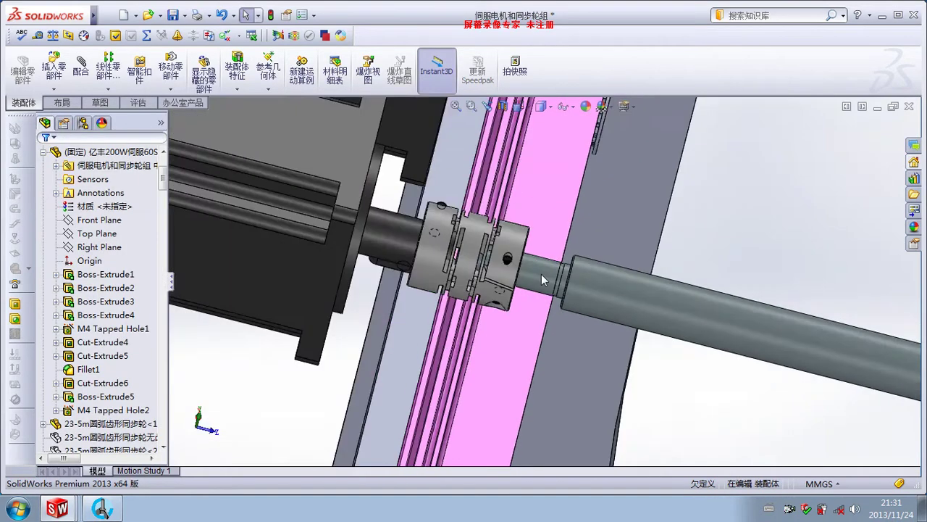
{"action": "scroll", "coordinate": [542, 273], "scroll_direction": "up", "scroll_amount": 5}
{"action": "left_click", "coordinate": [686, 305]}
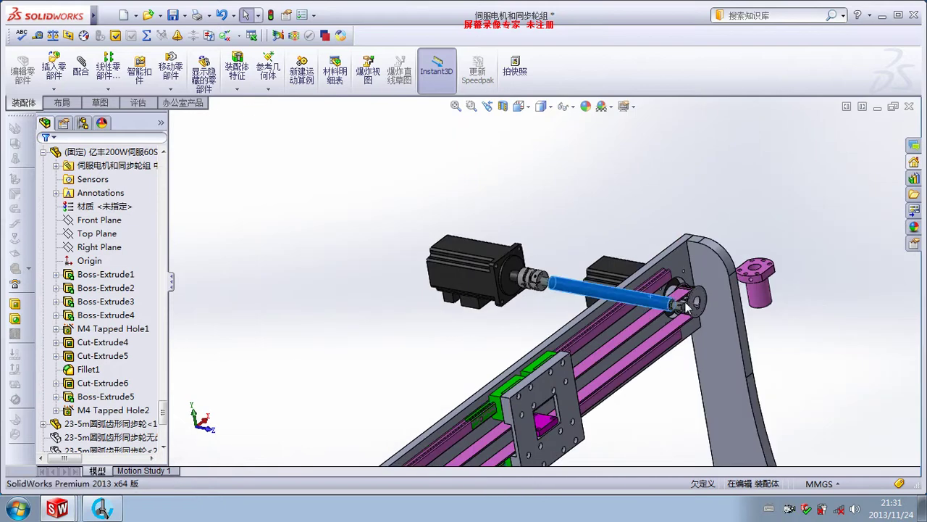
{"action": "left_click_drag", "start_coordinate": [789, 326], "coordinate": [852, 395]}
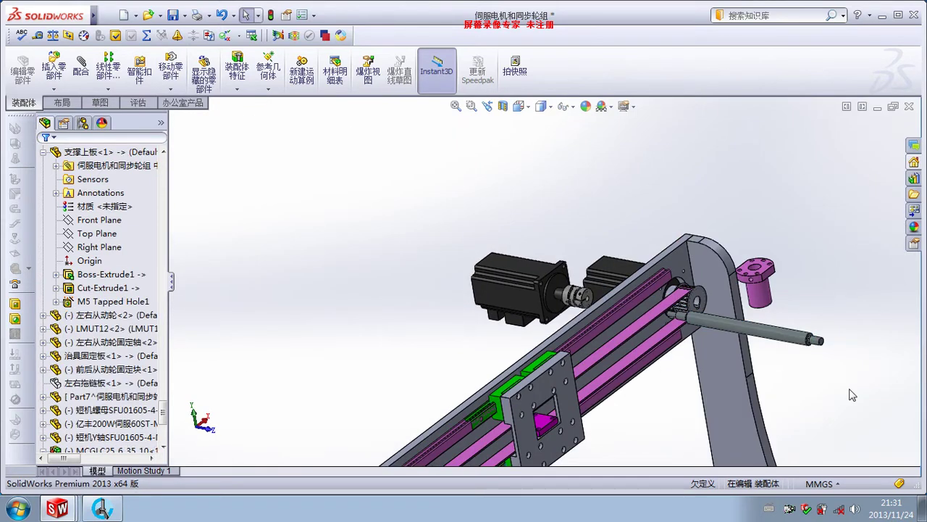
Start a mate from the lead screw's end face, removing a wrongly picked coupling edge
{"action": "left_click", "coordinate": [81, 67]}
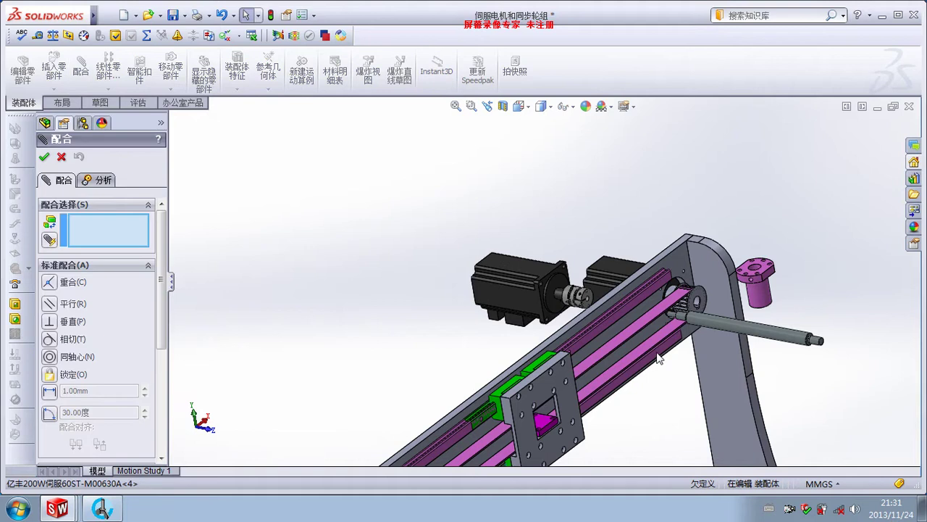
{"action": "scroll", "coordinate": [543, 208], "scroll_direction": "down", "scroll_amount": 5}
{"action": "scroll", "coordinate": [534, 193], "scroll_direction": "down", "scroll_amount": 2}
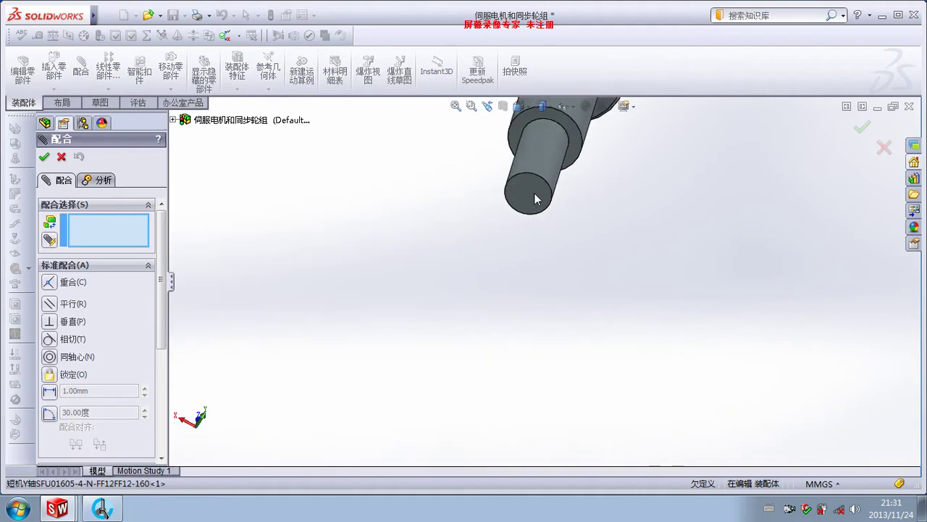
{"action": "left_click", "coordinate": [534, 193]}
{"action": "scroll", "coordinate": [490, 238], "scroll_direction": "up", "scroll_amount": 5}
{"action": "mouse_move", "coordinate": [472, 294]}
{"action": "middle_mouse_down"}
{"action": "mouse_move", "coordinate": [454, 335]}
{"action": "mouse_move", "coordinate": [379, 326]}
{"action": "middle_mouse_up"}
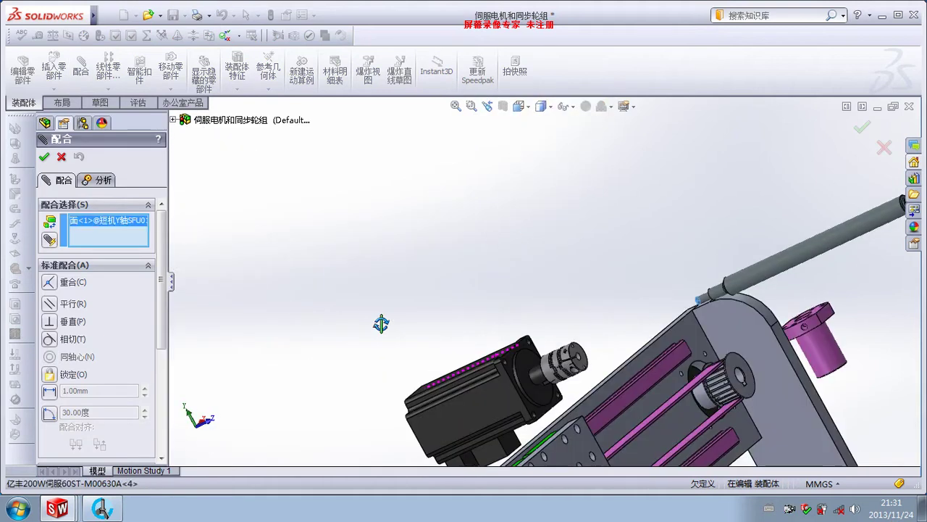
{"action": "scroll", "coordinate": [563, 357], "scroll_direction": "down", "scroll_amount": 3}
{"action": "scroll", "coordinate": [563, 357], "scroll_direction": "down", "scroll_amount": 2}
{"action": "scroll", "coordinate": [559, 347], "scroll_direction": "down", "scroll_amount": 2}
{"action": "scroll", "coordinate": [540, 318], "scroll_direction": "down", "scroll_amount": 2}
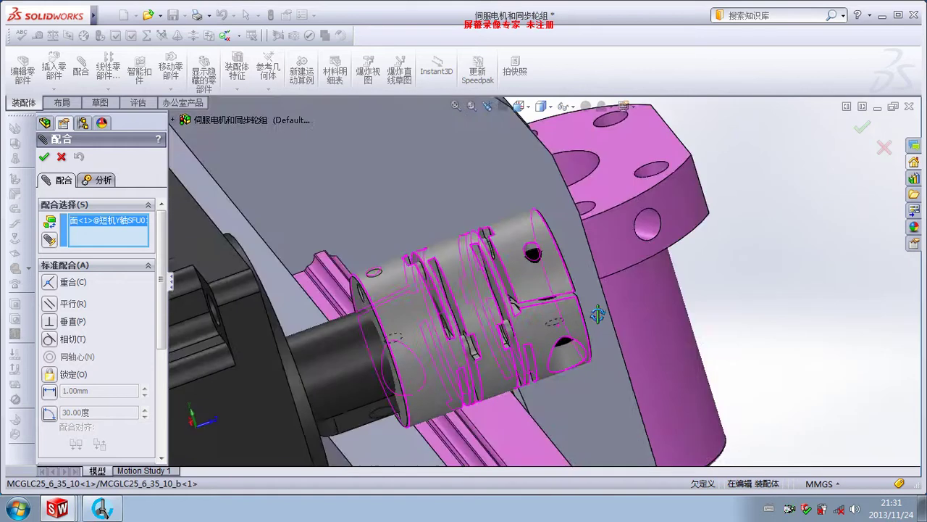
{"action": "left_click", "coordinate": [504, 295]}
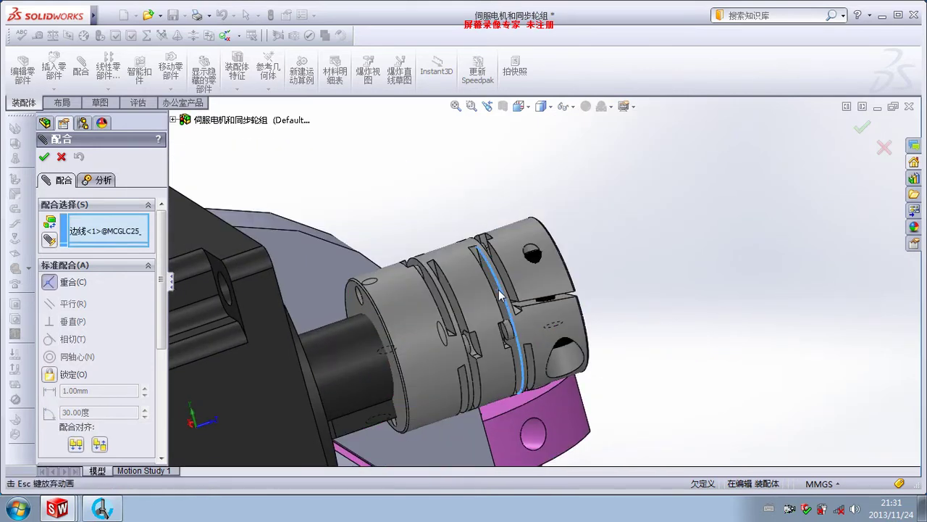
{"action": "right_click", "coordinate": [111, 234]}
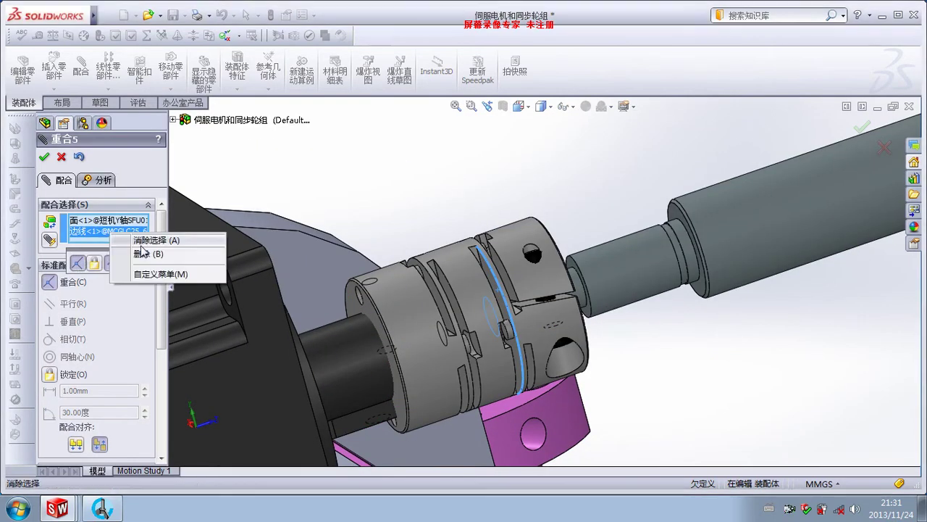
{"action": "left_click", "coordinate": [149, 252]}
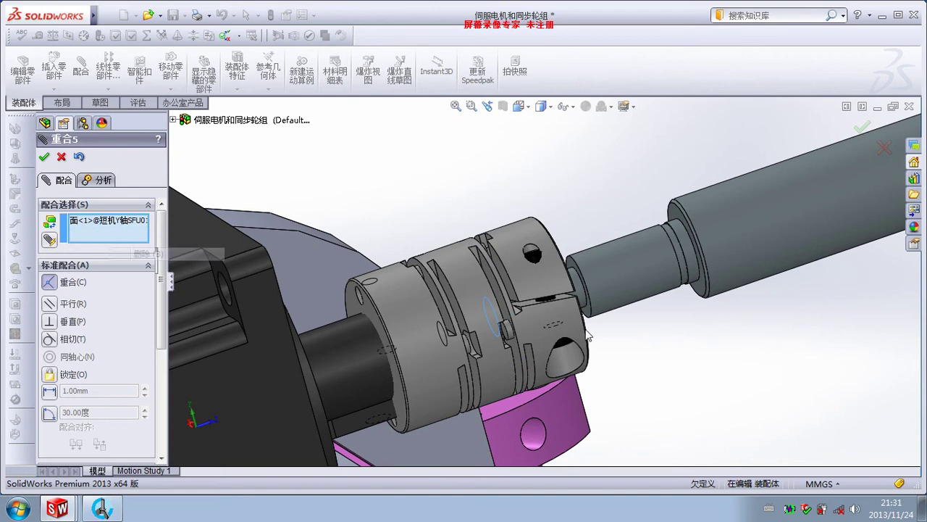
Mate the screw end face coincident with the coupling face, flipping the alignment
{"action": "left_click", "coordinate": [504, 303]}
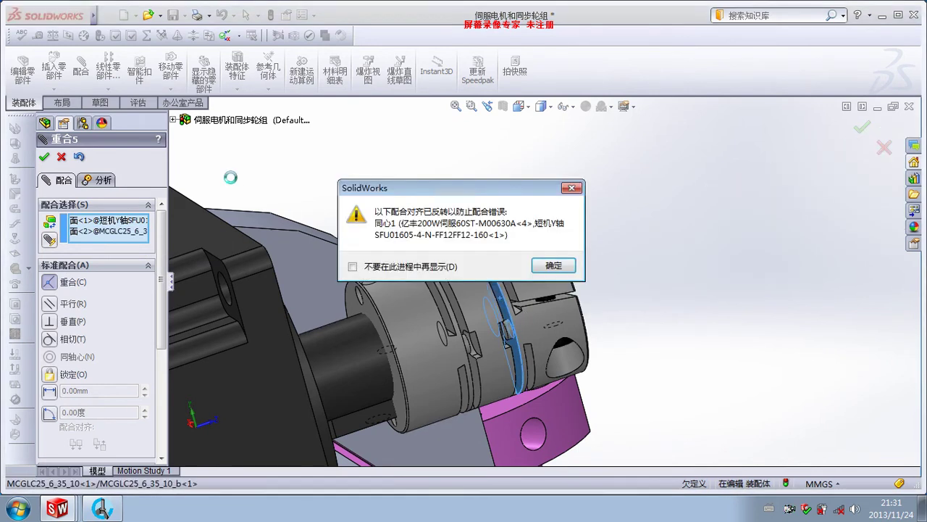
{"action": "left_click", "coordinate": [553, 266]}
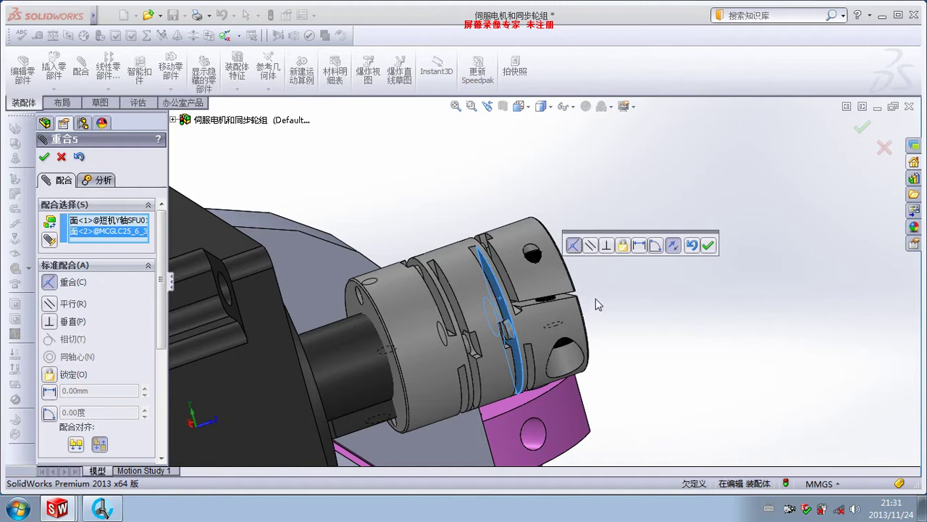
{"action": "scroll", "coordinate": [595, 298], "scroll_direction": "up", "scroll_amount": 5}
{"action": "middle_click_drag", "start_coordinate": [596, 299], "coordinate": [647, 320]}
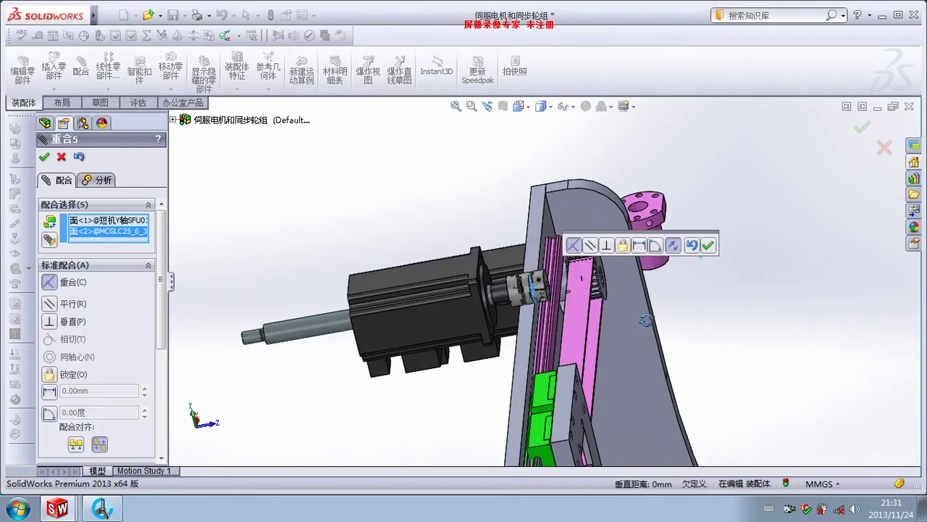
{"action": "left_click", "coordinate": [673, 246]}
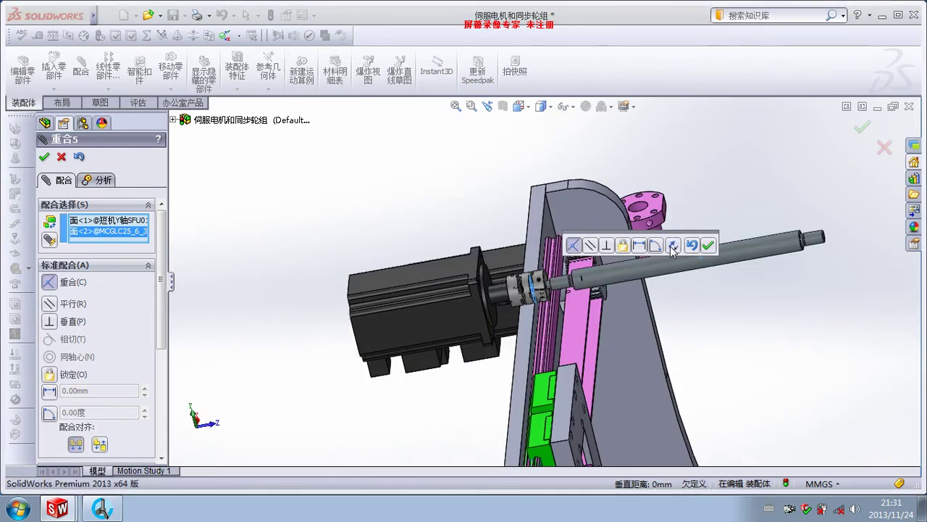
{"action": "left_click", "coordinate": [554, 271]}
{"action": "left_click", "coordinate": [708, 246]}
Mate the 200W servo motor's front face parallel to the belt plate's top face
{"action": "key", "text": "Escape"}
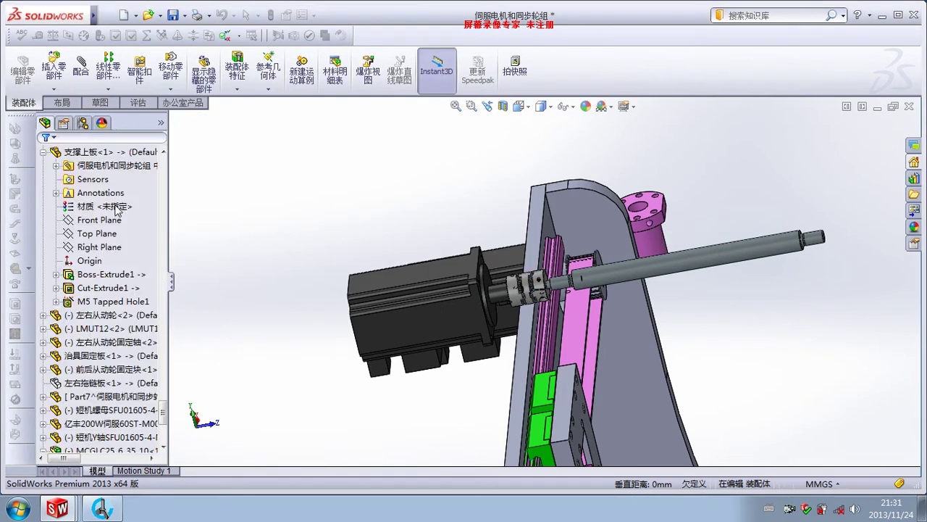
{"action": "scroll", "coordinate": [623, 362], "scroll_direction": "up", "scroll_amount": 5}
{"action": "scroll", "coordinate": [632, 380], "scroll_direction": "down", "scroll_amount": 3}
{"action": "scroll", "coordinate": [632, 380], "scroll_direction": "down", "scroll_amount": 2}
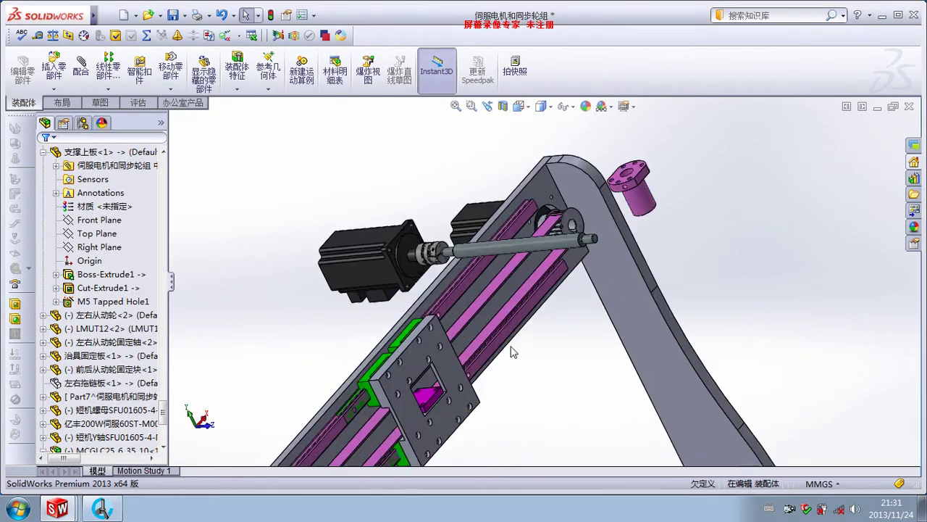
{"action": "scroll", "coordinate": [492, 300], "scroll_direction": "down", "scroll_amount": 2}
{"action": "left_click", "coordinate": [80, 74]}
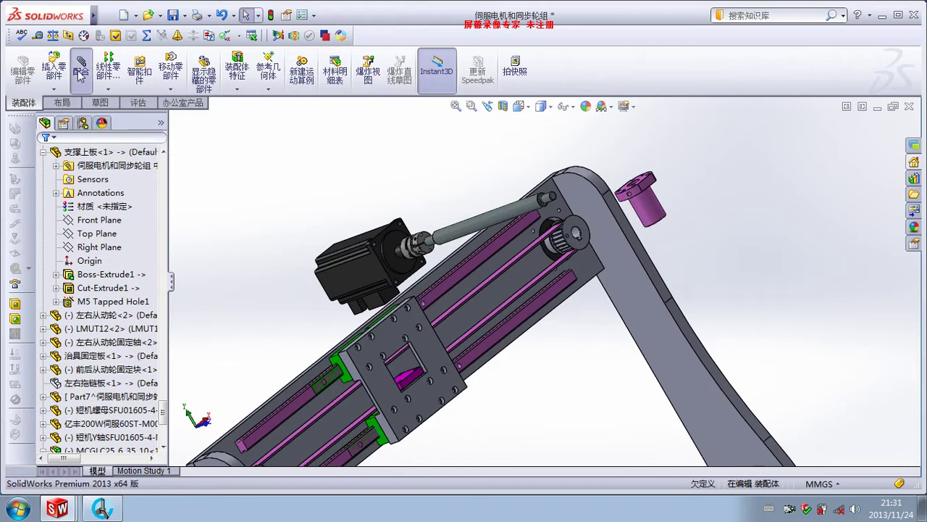
{"action": "scroll", "coordinate": [435, 276], "scroll_direction": "down", "scroll_amount": 2}
{"action": "scroll", "coordinate": [379, 204], "scroll_direction": "down", "scroll_amount": 2}
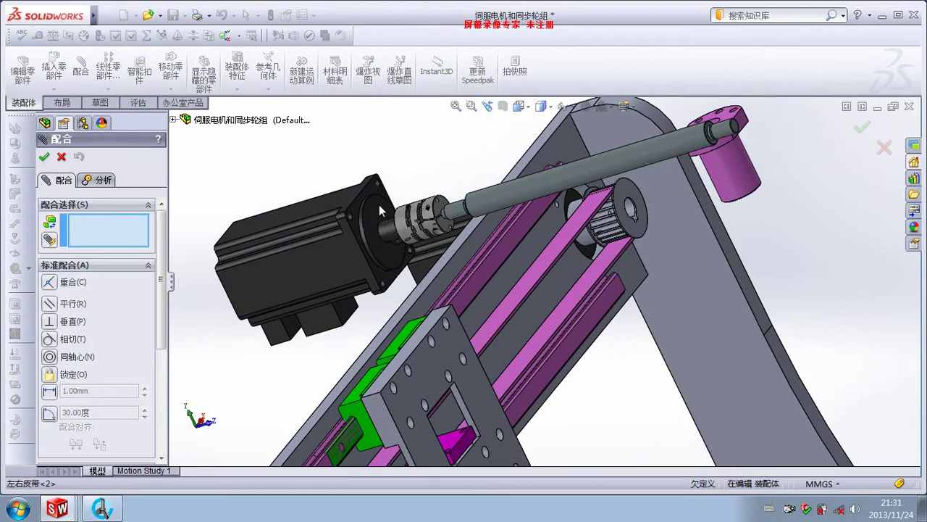
{"action": "left_click", "coordinate": [375, 212]}
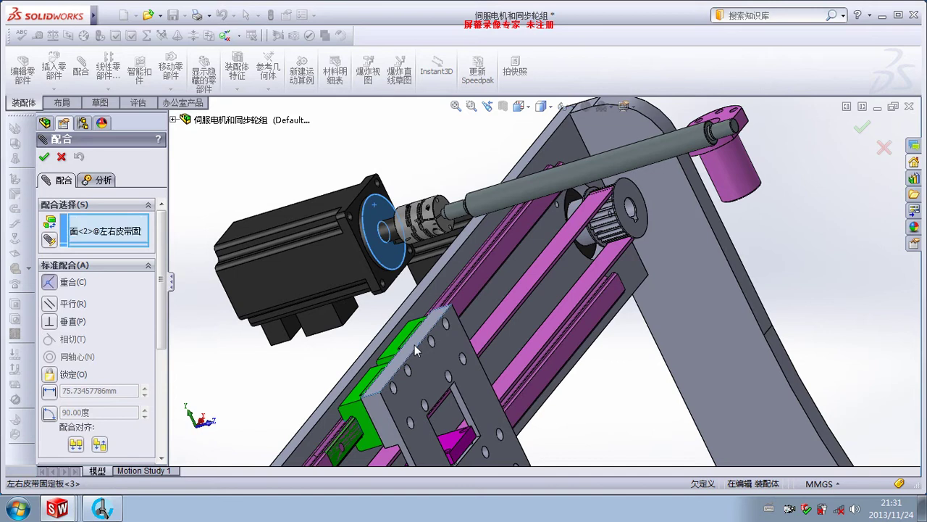
{"action": "left_click", "coordinate": [415, 345]}
{"action": "left_click", "coordinate": [514, 354]}
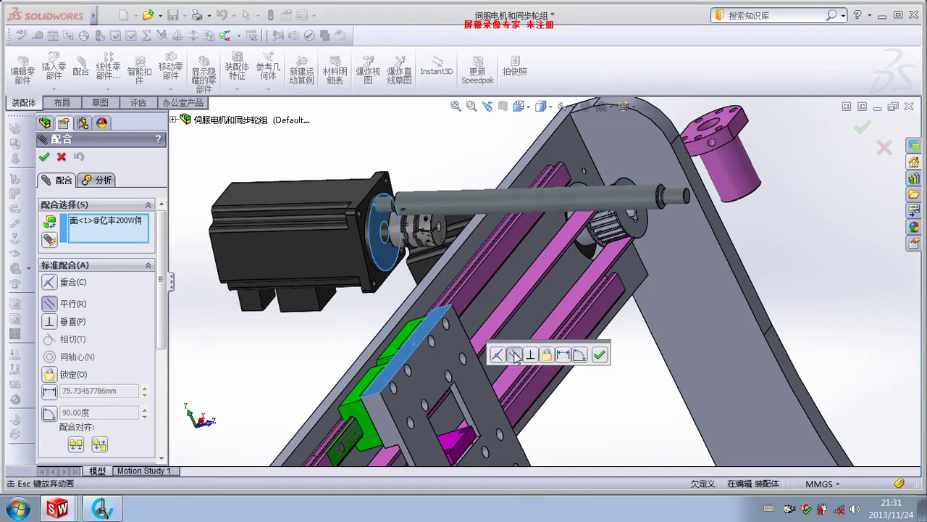
{"action": "left_click", "coordinate": [630, 354]}
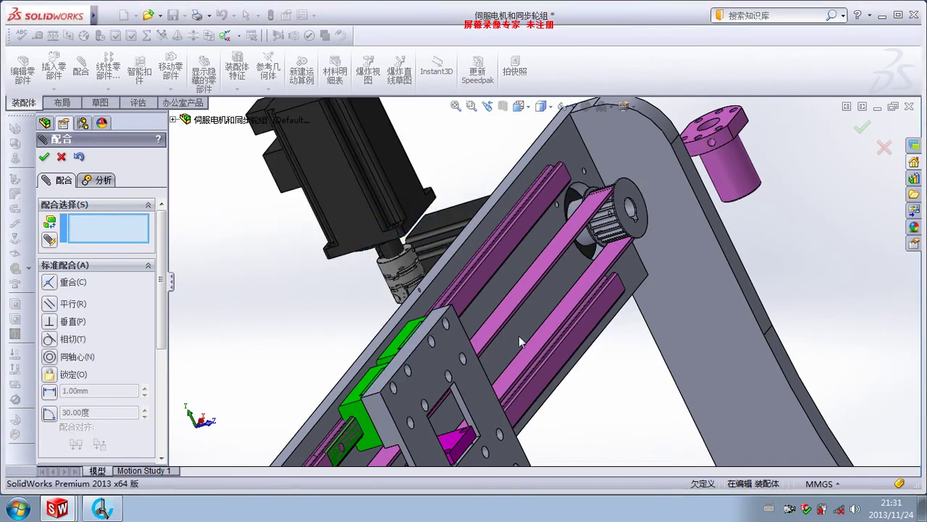
{"action": "middle_click_drag", "start_coordinate": [326, 279], "coordinate": [362, 230]}
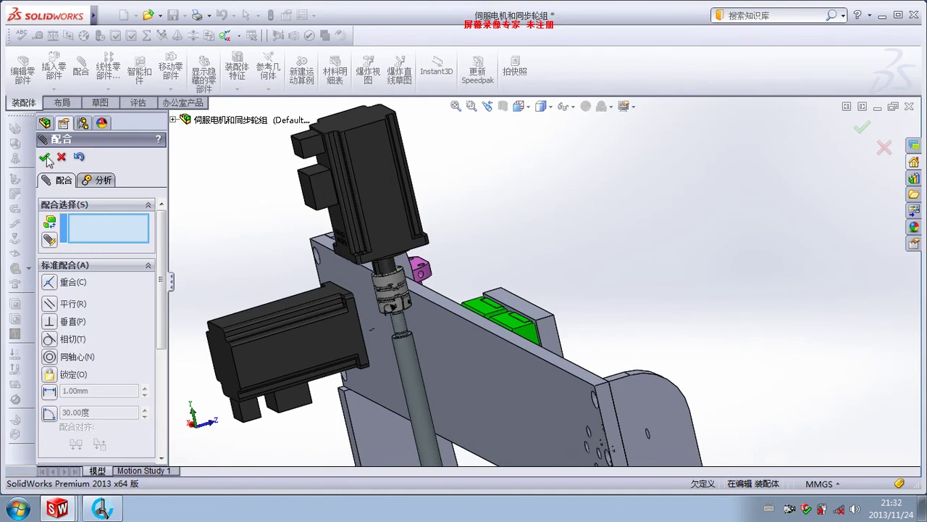
{"action": "key", "text": "Escape"}
{"action": "middle_click_drag", "start_coordinate": [352, 248], "coordinate": [348, 273]}
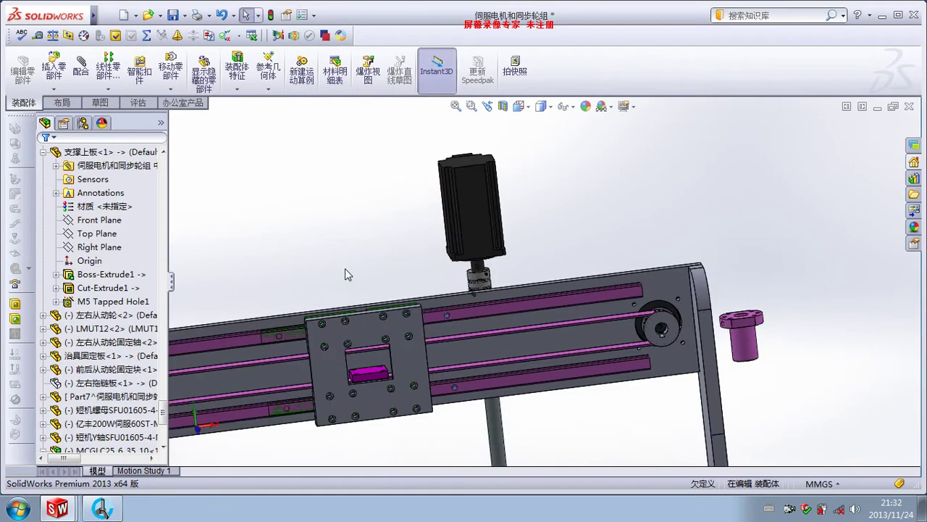
Measure the motor flange edge (54 mm) and the motor face offset (60.72 mm)
{"action": "left_click", "coordinate": [37, 35]}
{"action": "scroll", "coordinate": [503, 261], "scroll_direction": "down", "scroll_amount": 2}
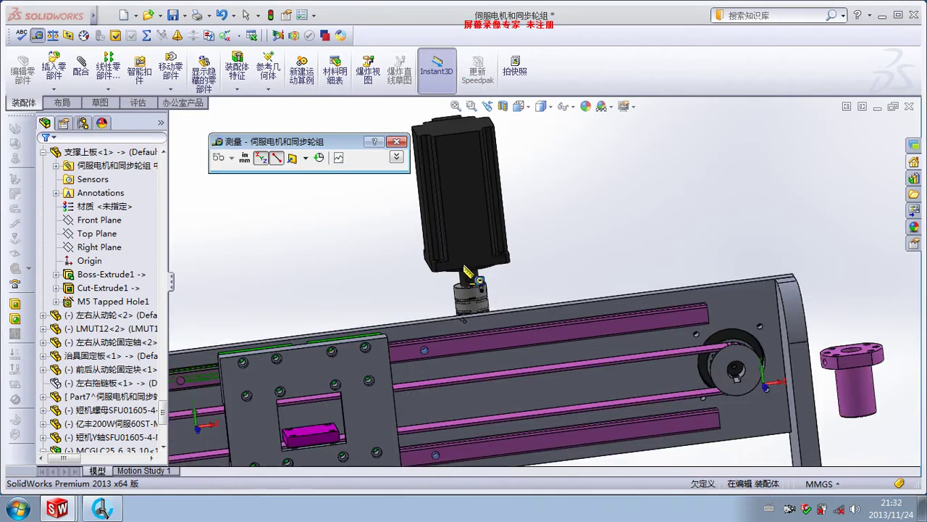
{"action": "scroll", "coordinate": [478, 282], "scroll_direction": "down", "scroll_amount": 2}
{"action": "scroll", "coordinate": [472, 280], "scroll_direction": "down", "scroll_amount": 2}
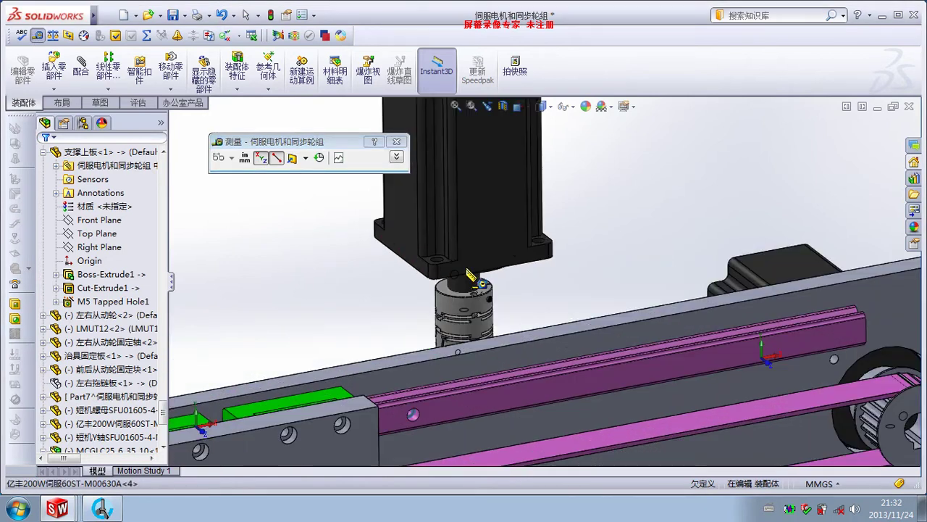
{"action": "left_click", "coordinate": [534, 263]}
{"action": "left_click", "coordinate": [577, 293]}
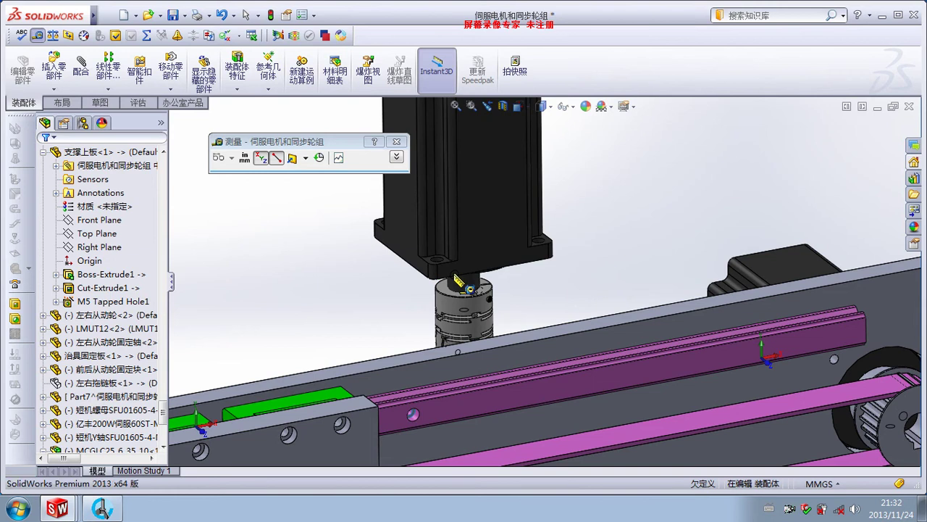
{"action": "left_click", "coordinate": [418, 259]}
{"action": "middle_click_drag", "start_coordinate": [435, 261], "coordinate": [544, 225]}
{"action": "left_click", "coordinate": [547, 221]}
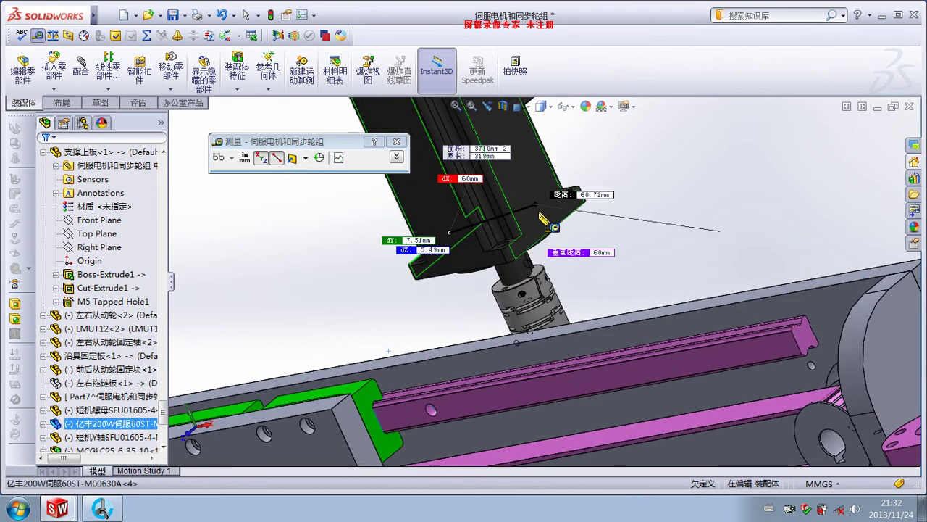
{"action": "left_click", "coordinate": [672, 243]}
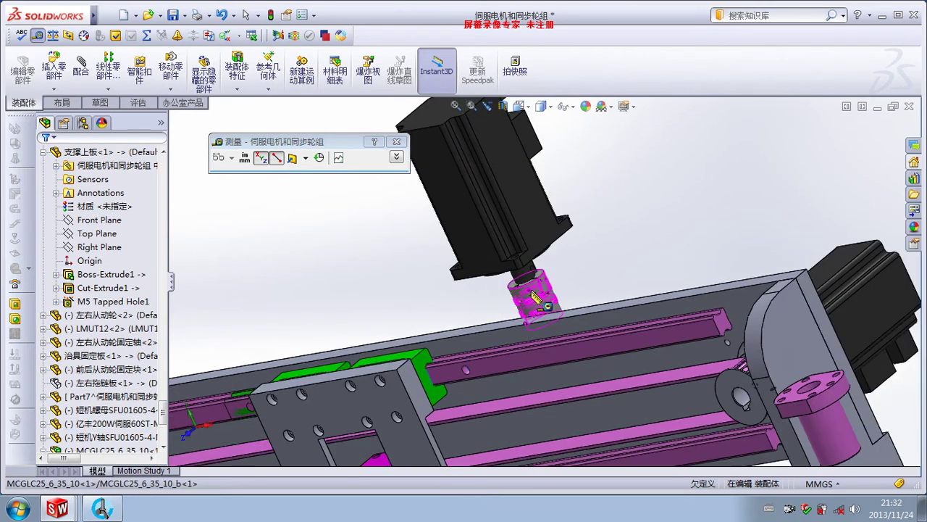
Measure the green strip face and the carriage plate's top edge (130 mm)
{"action": "middle_click_drag", "start_coordinate": [673, 244], "coordinate": [449, 351]}
{"action": "scroll", "coordinate": [449, 351], "scroll_direction": "down", "scroll_amount": 3}
{"action": "left_click", "coordinate": [455, 347]}
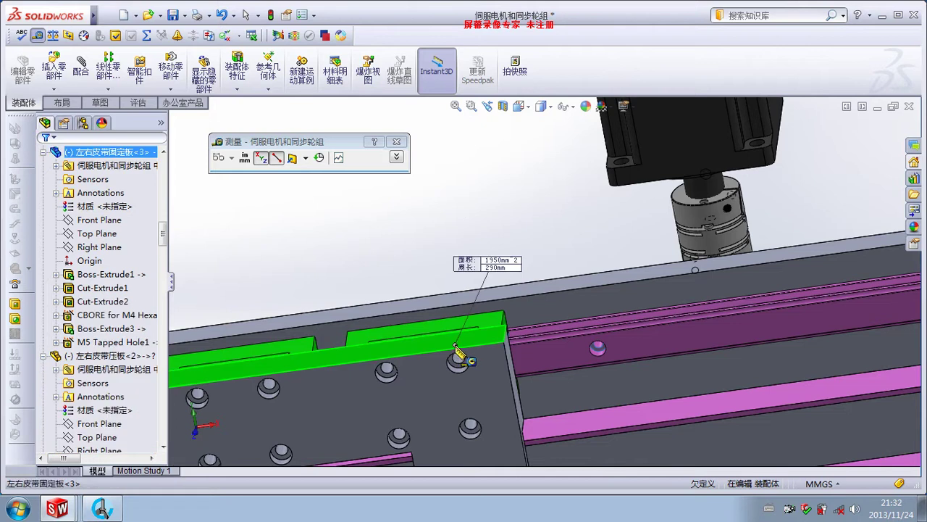
{"action": "left_click", "coordinate": [471, 253]}
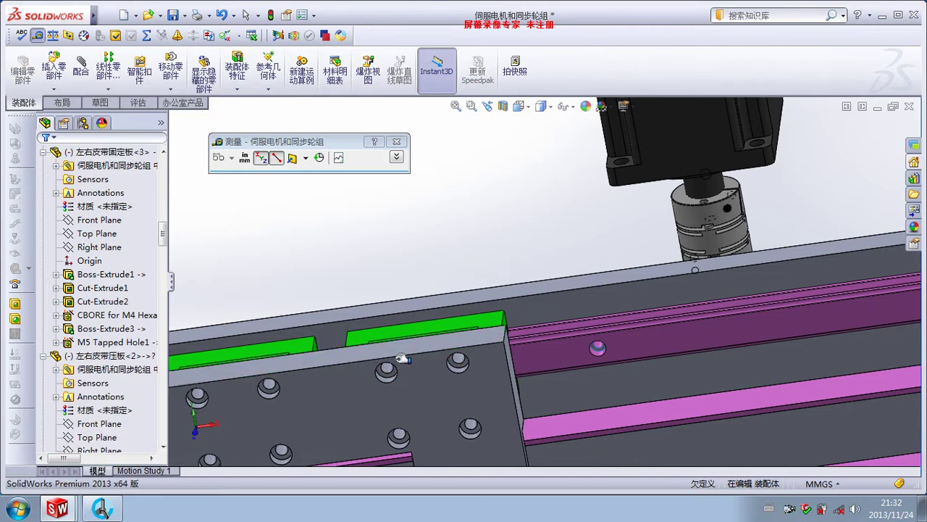
{"action": "left_click", "coordinate": [431, 350]}
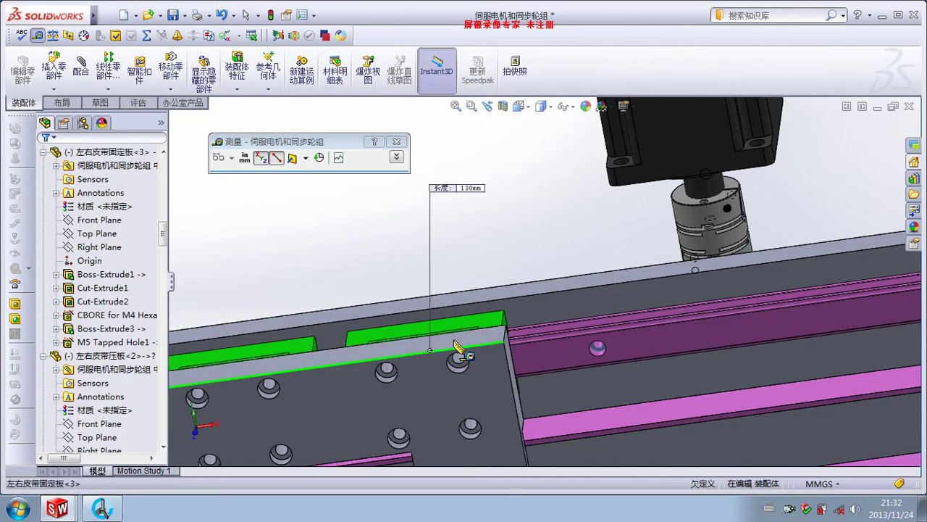
{"action": "left_click", "coordinate": [489, 239]}
{"action": "scroll", "coordinate": [497, 248], "scroll_direction": "up", "scroll_amount": 3}
{"action": "middle_click_drag", "start_coordinate": [497, 248], "coordinate": [510, 213]}
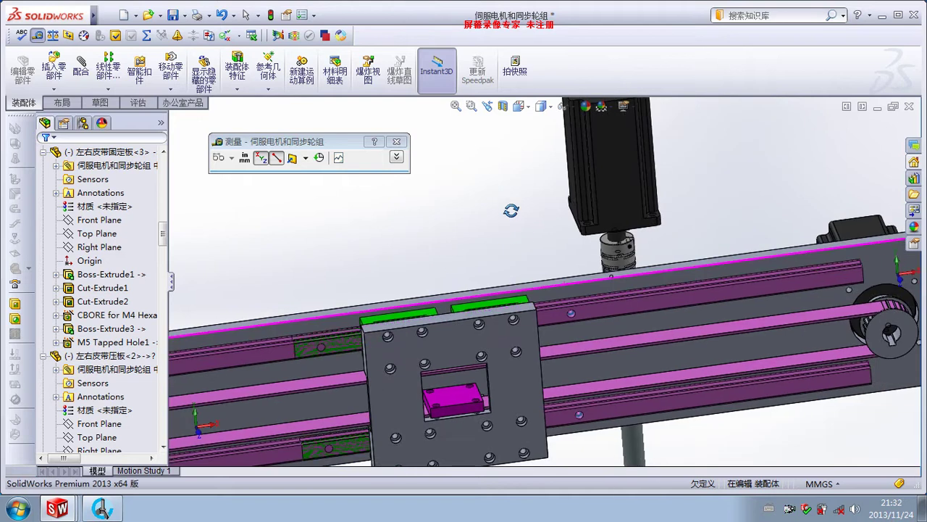
{"action": "scroll", "coordinate": [513, 217], "scroll_direction": "down", "scroll_amount": 2}
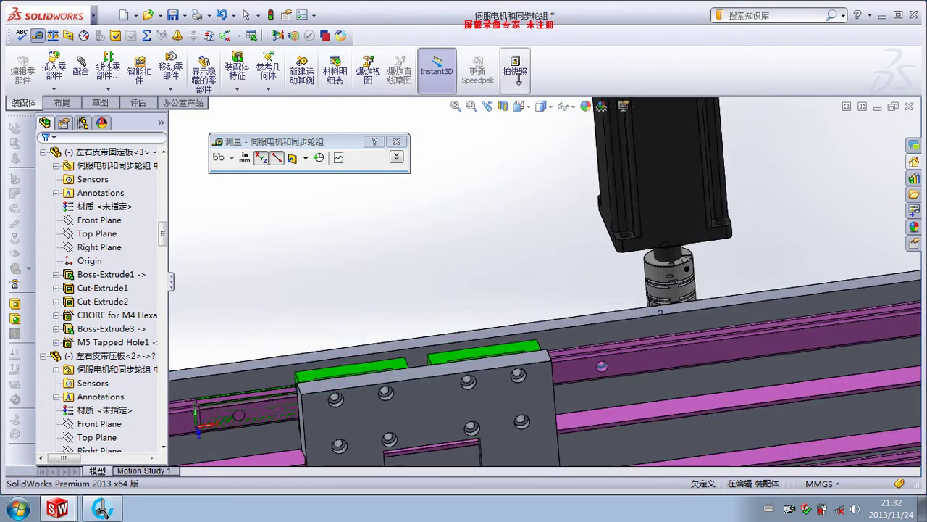
{"action": "mouse_move", "coordinate": [93, 16]}
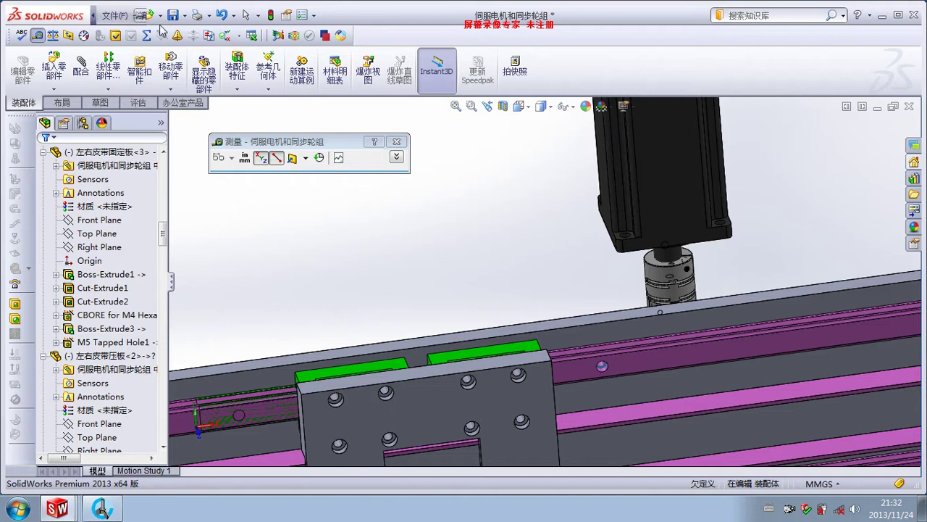
{"action": "left_click", "coordinate": [148, 15]}
Mate the servo motor flange to the belt plate face at a 35 mm distance
{"action": "left_click", "coordinate": [186, 36]}
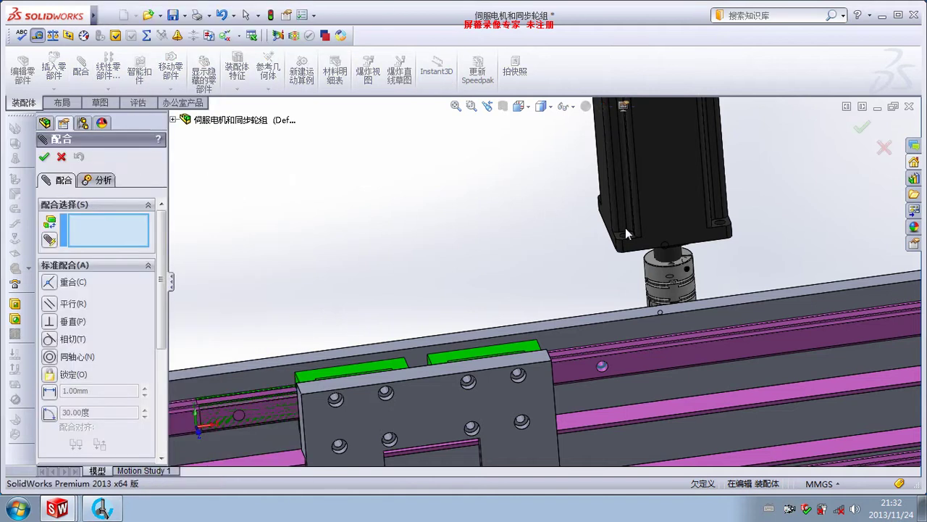
{"action": "middle_click_drag", "start_coordinate": [667, 234], "coordinate": [592, 205]}
{"action": "left_click", "coordinate": [594, 208]}
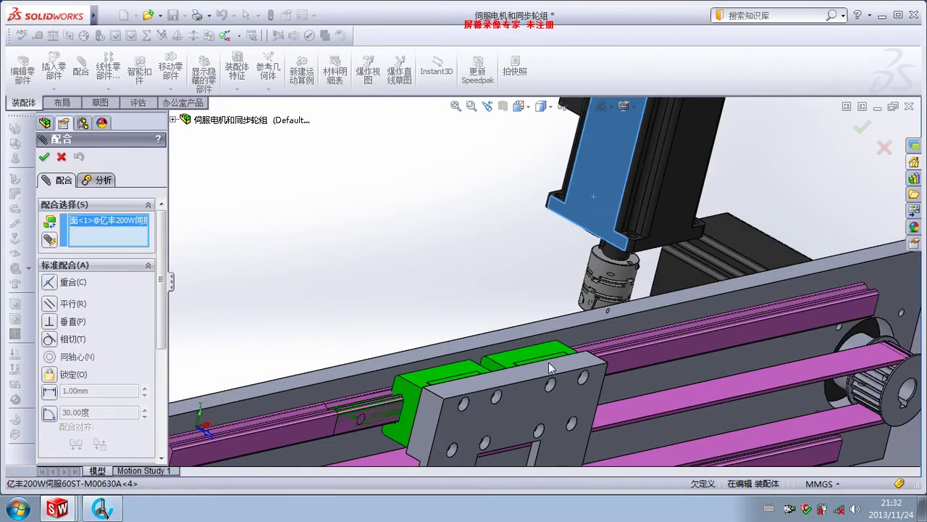
{"action": "left_click", "coordinate": [426, 422]}
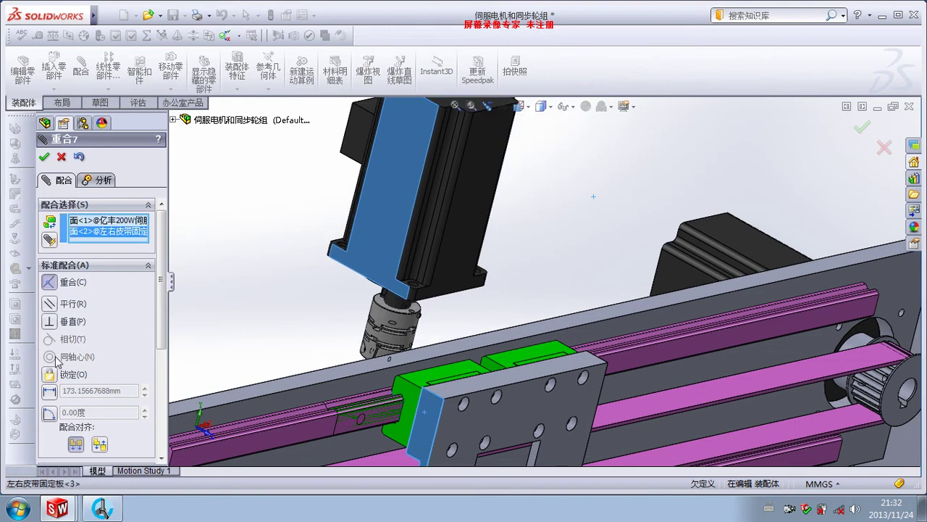
{"action": "left_click", "coordinate": [49, 392]}
{"action": "type", "text": "35"}
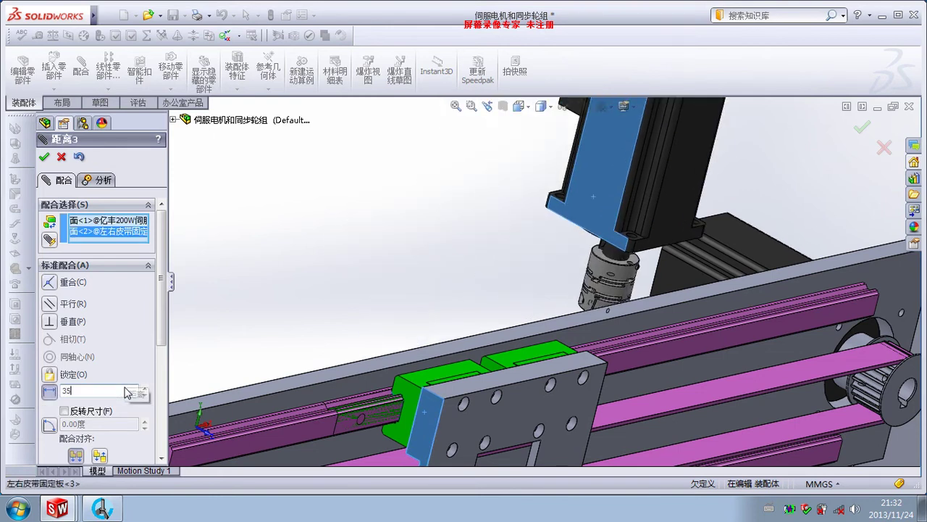
{"action": "key", "text": "Return"}
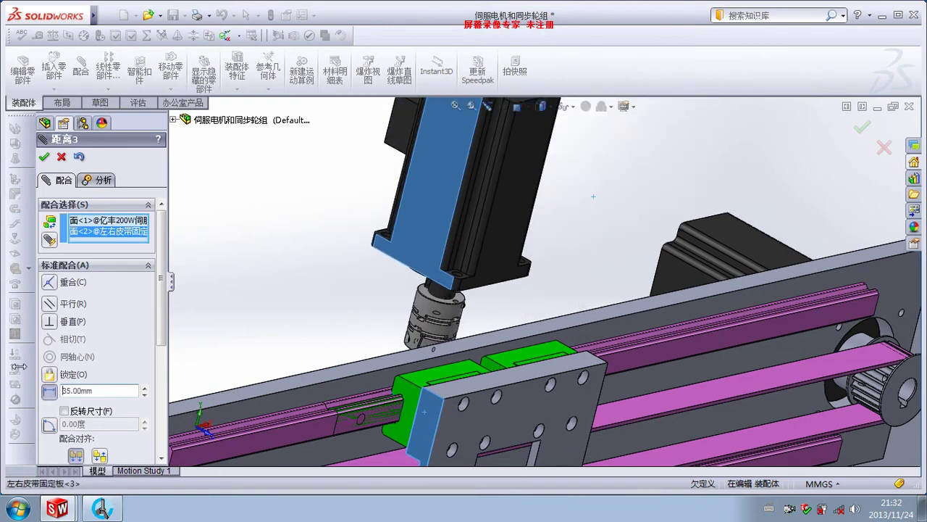
{"action": "left_click", "coordinate": [44, 157]}
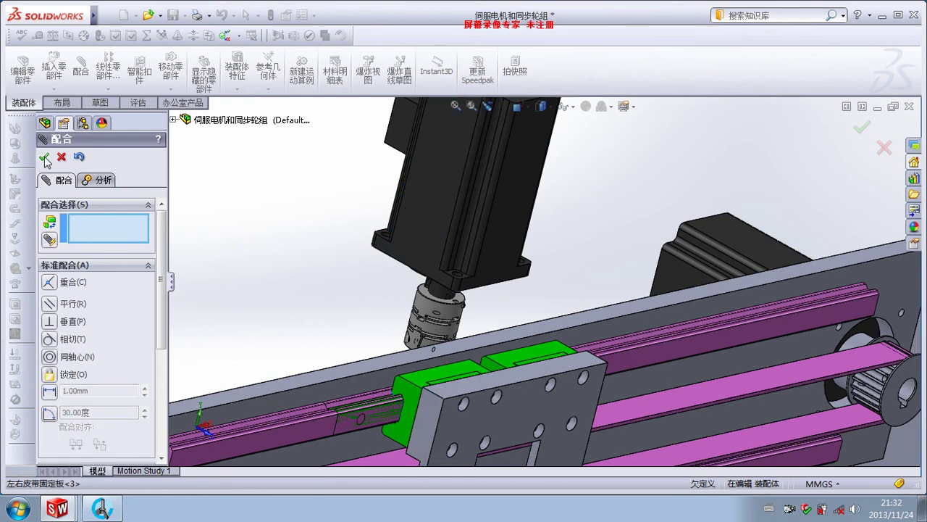
{"action": "key", "text": "Escape"}
Make the pink nut concentric with the Y-axis lead screw and check the upright motor
{"action": "scroll", "coordinate": [580, 275], "scroll_direction": "up", "scroll_amount": 2}
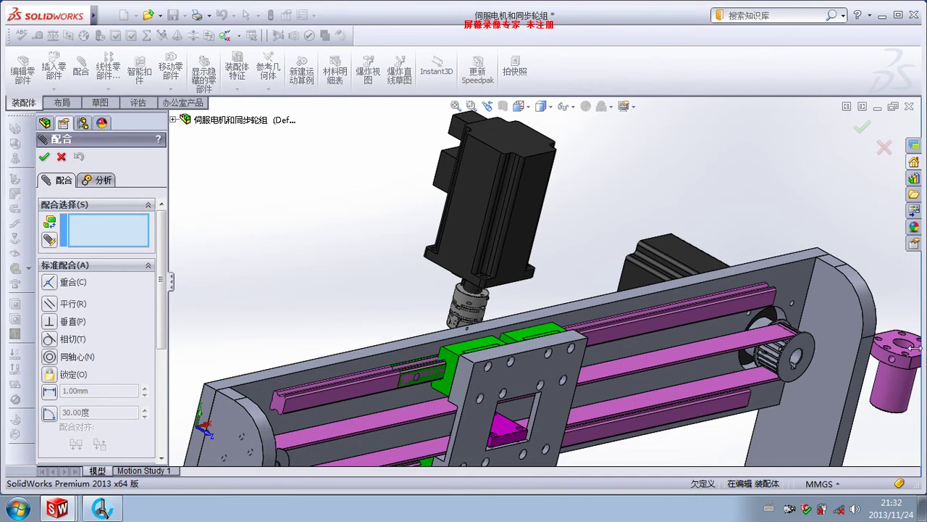
{"action": "left_click", "coordinate": [888, 398]}
{"action": "middle_click_drag", "start_coordinate": [588, 362], "coordinate": [460, 383]}
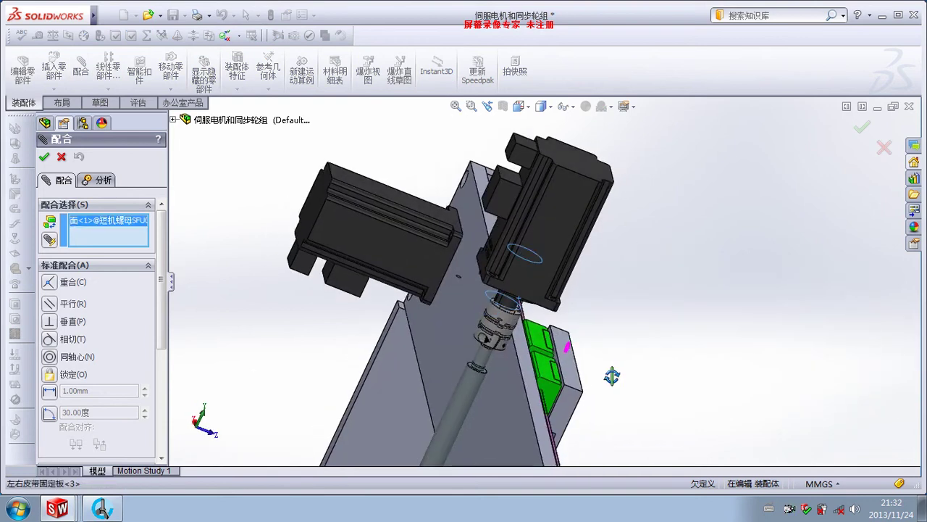
{"action": "left_click", "coordinate": [462, 388]}
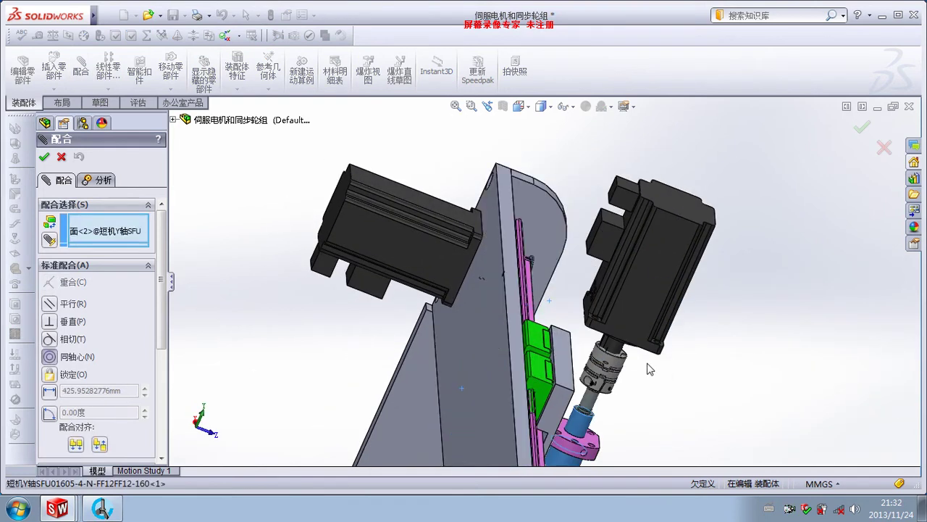
{"action": "left_click", "coordinate": [816, 384]}
{"action": "mouse_move", "coordinate": [718, 414]}
{"action": "middle_mouse_down"}
{"action": "mouse_move", "coordinate": [643, 370]}
{"action": "mouse_move", "coordinate": [676, 403]}
{"action": "mouse_move", "coordinate": [664, 375]}
{"action": "middle_mouse_up"}
{"action": "scroll", "coordinate": [644, 369], "scroll_direction": "up", "scroll_amount": 5}
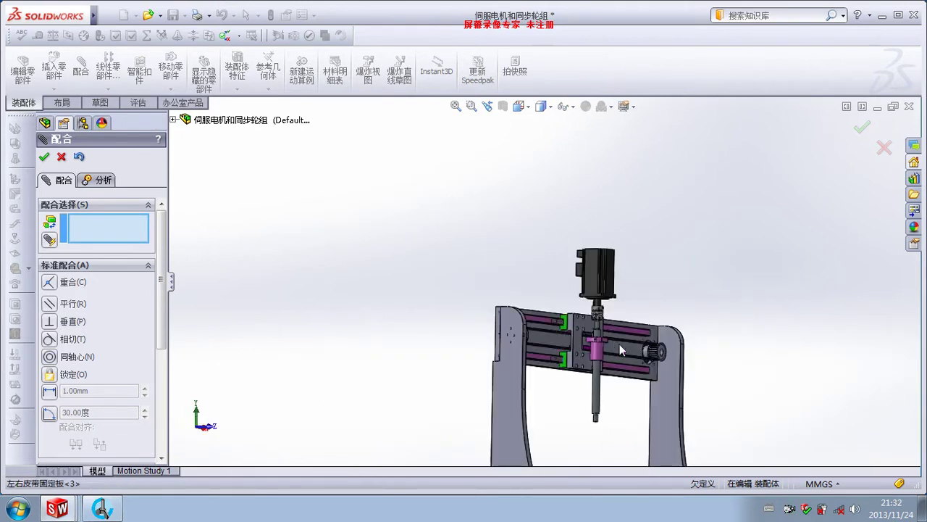
{"action": "scroll", "coordinate": [594, 337], "scroll_direction": "down", "scroll_amount": 2}
{"action": "scroll", "coordinate": [570, 329], "scroll_direction": "down", "scroll_amount": 2}
{"action": "scroll", "coordinate": [558, 344], "scroll_direction": "down", "scroll_amount": 2}
{"action": "mouse_move", "coordinate": [550, 352]}
{"action": "middle_mouse_down"}
{"action": "mouse_move", "coordinate": [445, 347]}
{"action": "mouse_move", "coordinate": [520, 348]}
{"action": "mouse_move", "coordinate": [454, 356]}
{"action": "mouse_move", "coordinate": [523, 363]}
{"action": "mouse_move", "coordinate": [453, 350]}
{"action": "mouse_move", "coordinate": [573, 302]}
{"action": "middle_mouse_up"}
{"action": "scroll", "coordinate": [446, 262], "scroll_direction": "down", "scroll_amount": 3}
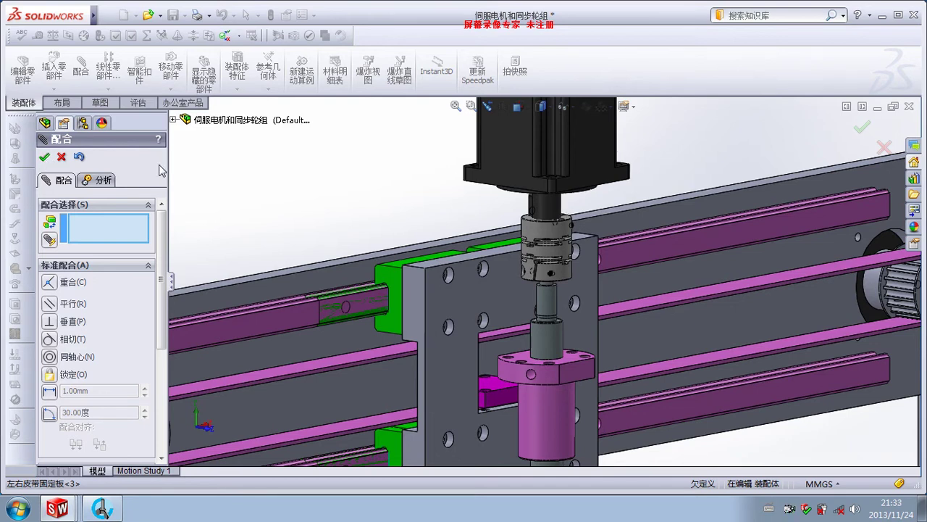
{"action": "key", "text": "Escape"}
{"action": "scroll", "coordinate": [465, 289], "scroll_direction": "up", "scroll_amount": 3}
Select the belt fixing plate's top face and edit the plate in context
{"action": "middle_click_drag", "start_coordinate": [465, 289], "coordinate": [502, 326]}
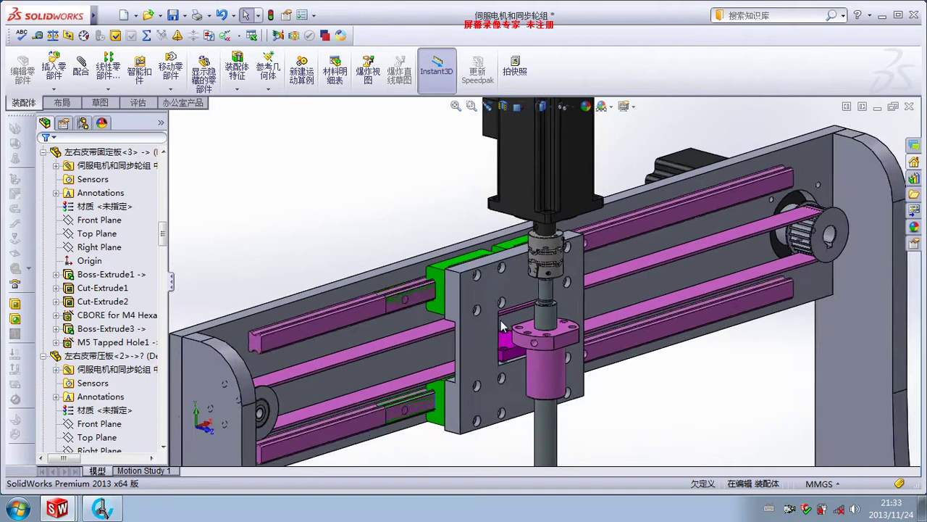
{"action": "scroll", "coordinate": [526, 291], "scroll_direction": "down", "scroll_amount": 2}
{"action": "left_click", "coordinate": [466, 229]}
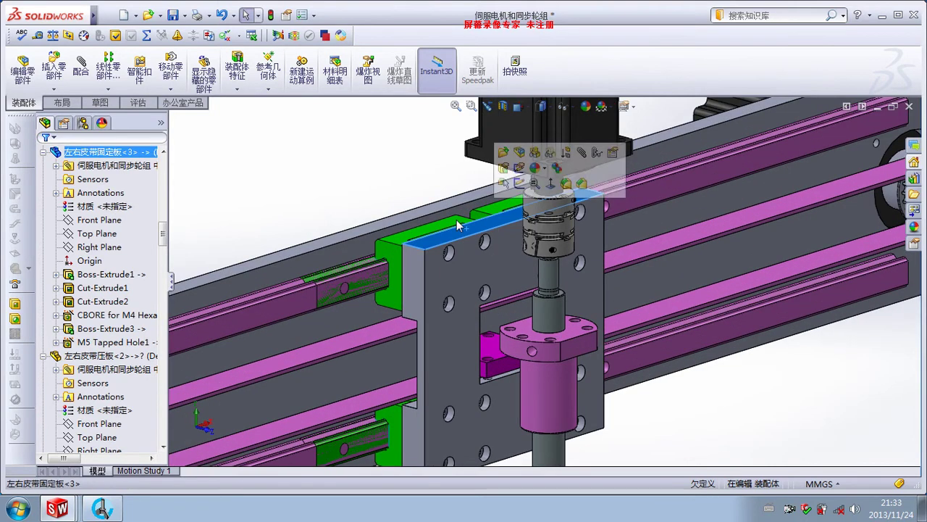
{"action": "left_click", "coordinate": [24, 77]}
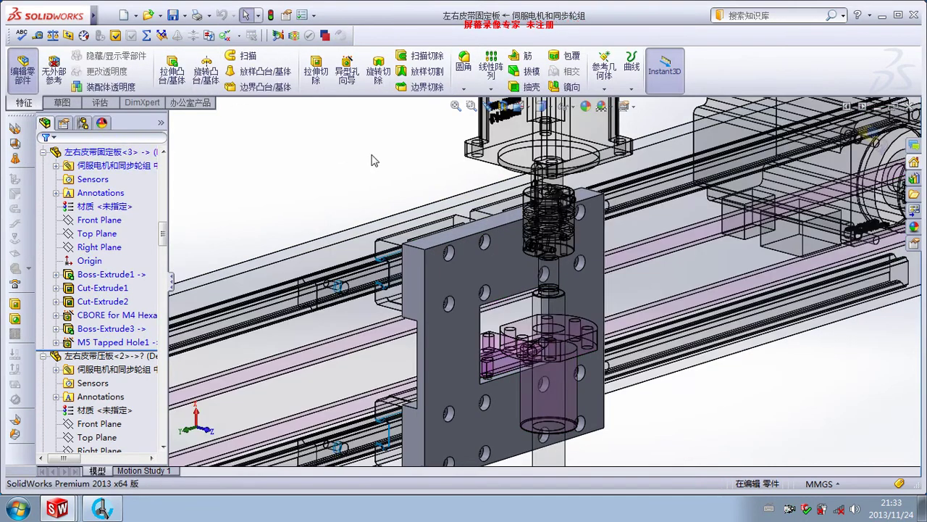
Sketch a corner rectangle covering the plate's top face as 草图1
{"action": "left_click", "coordinate": [62, 102]}
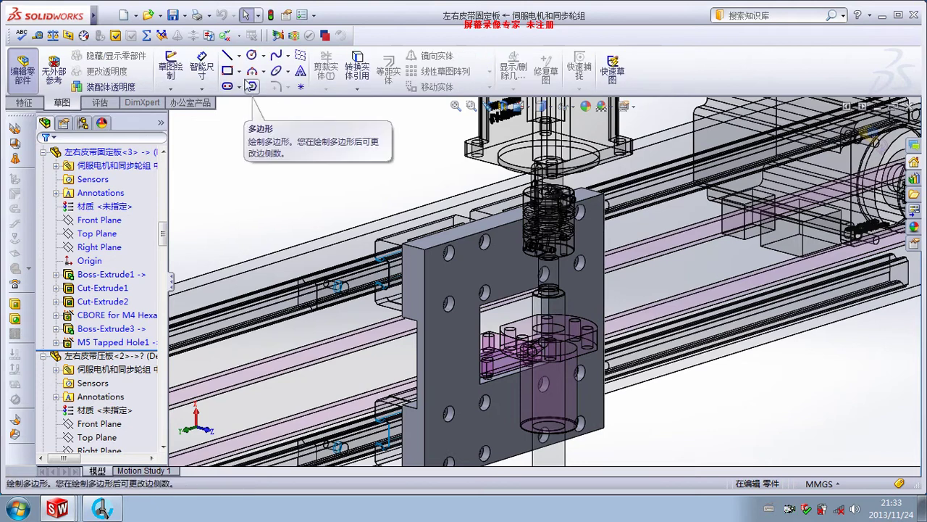
{"action": "left_click", "coordinate": [171, 69]}
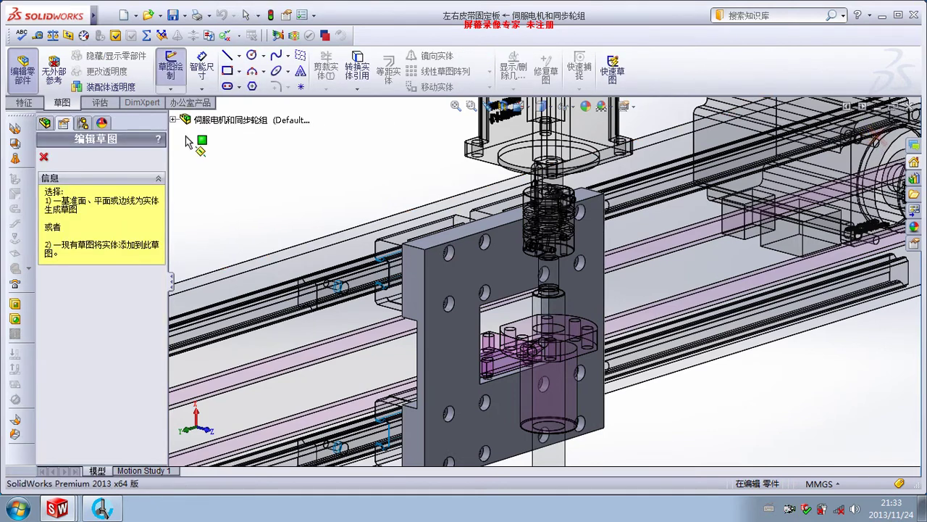
{"action": "left_click", "coordinate": [444, 241]}
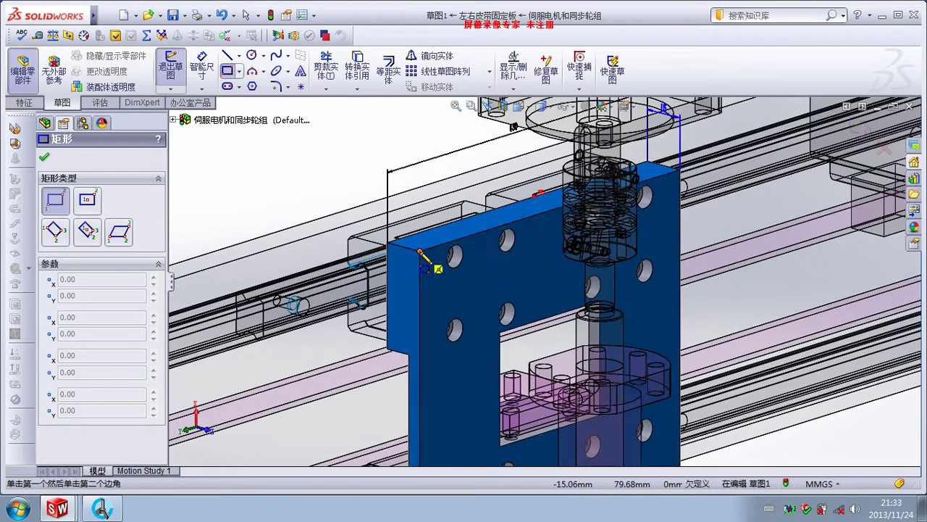
{"action": "left_click", "coordinate": [420, 252]}
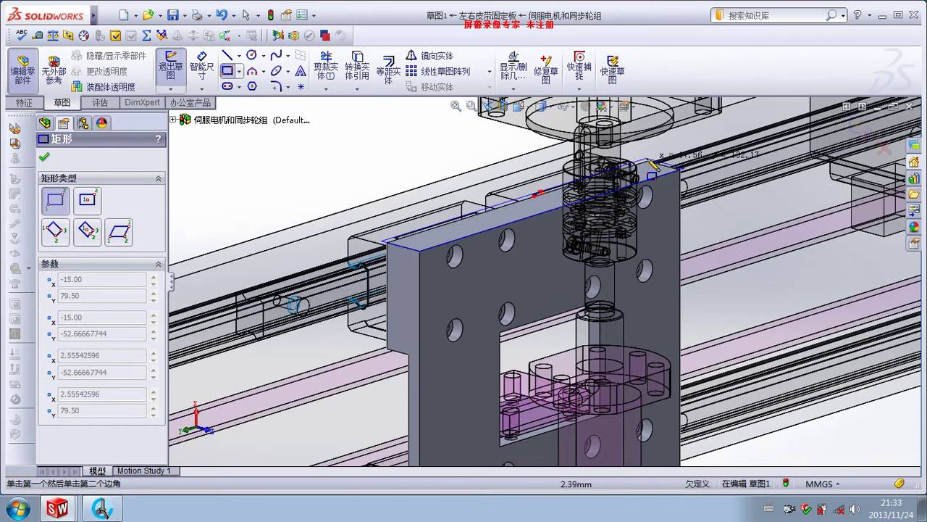
{"action": "left_click", "coordinate": [646, 161]}
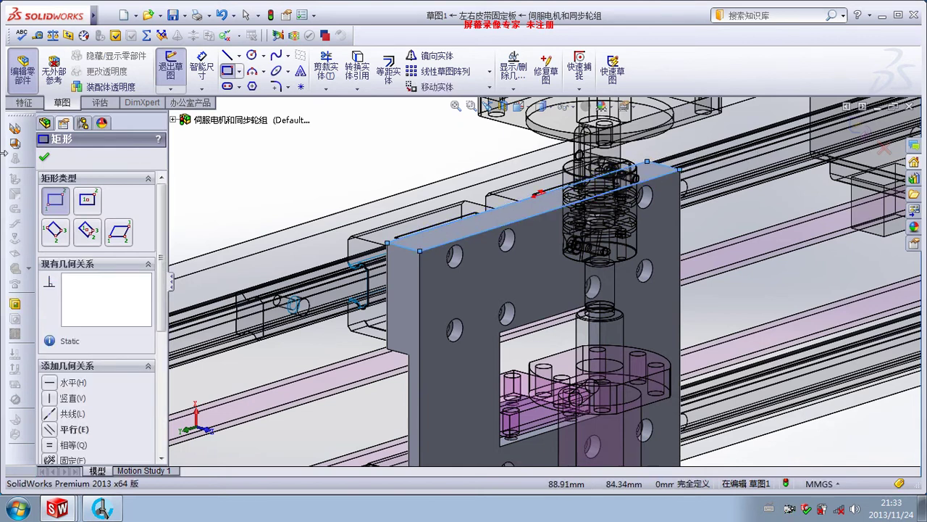
{"action": "key", "text": "Escape"}
{"action": "left_click", "coordinate": [24, 102]}
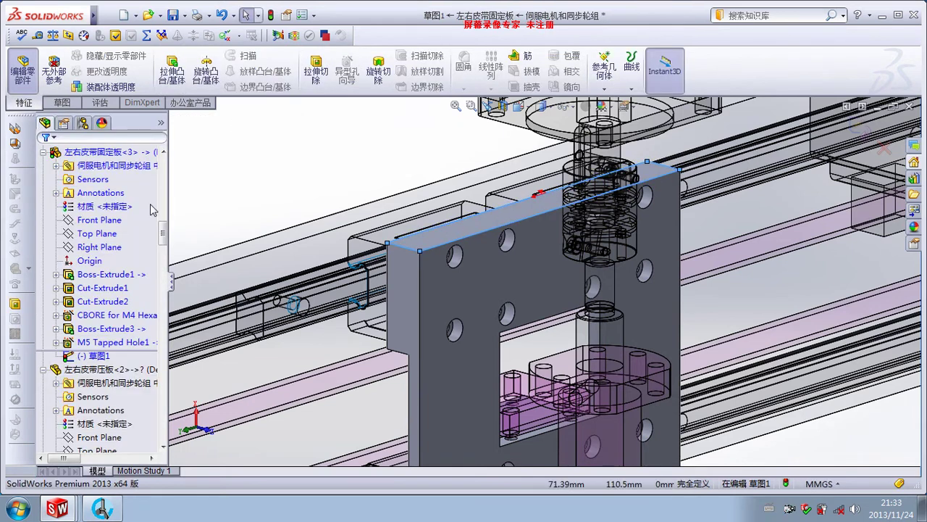
Try an Up To Surface boss extrusion of 草图1, then cancel it without creating it
{"action": "left_click", "coordinate": [172, 70]}
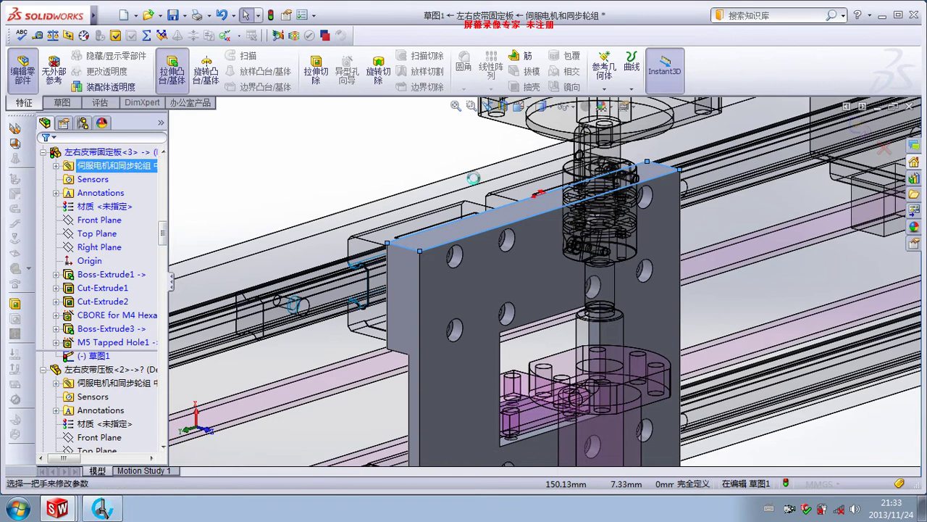
{"action": "left_click", "coordinate": [116, 238]}
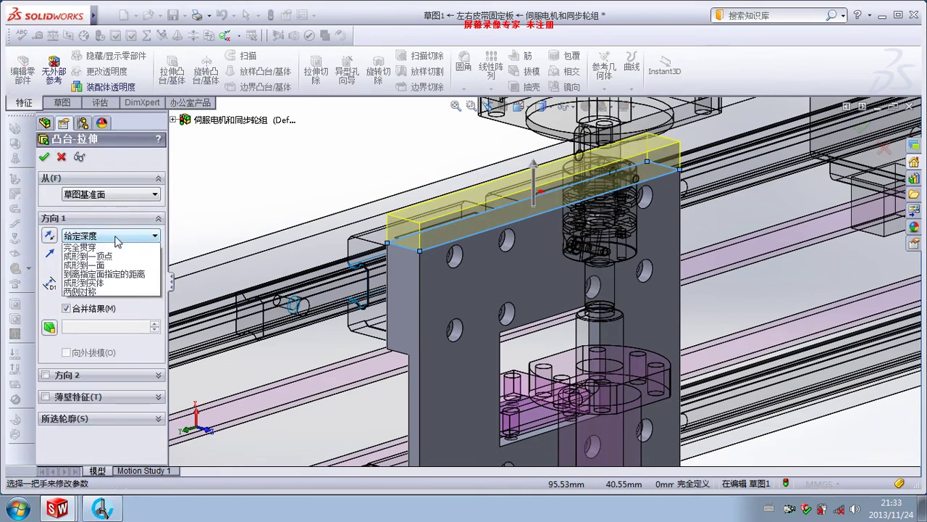
{"action": "left_click", "coordinate": [116, 275]}
{"action": "middle_click_drag", "start_coordinate": [499, 174], "coordinate": [580, 192]}
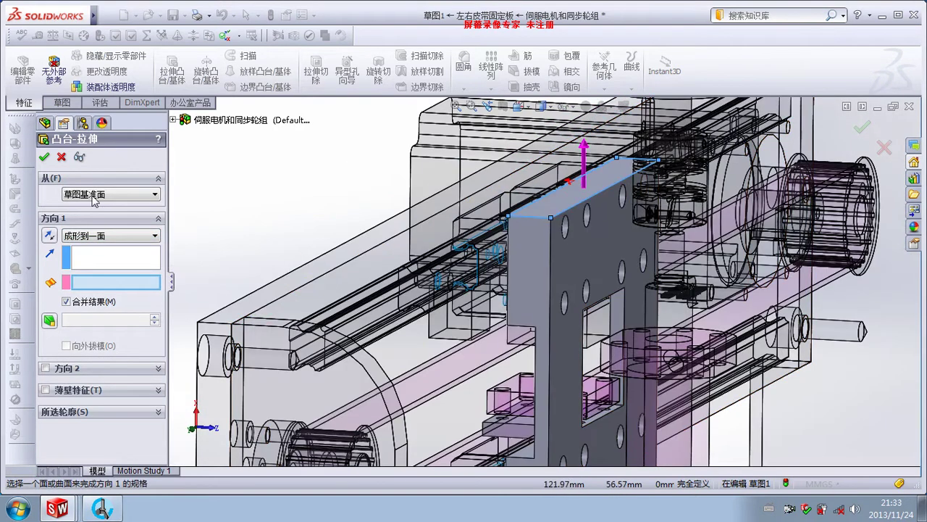
{"action": "left_click", "coordinate": [61, 157]}
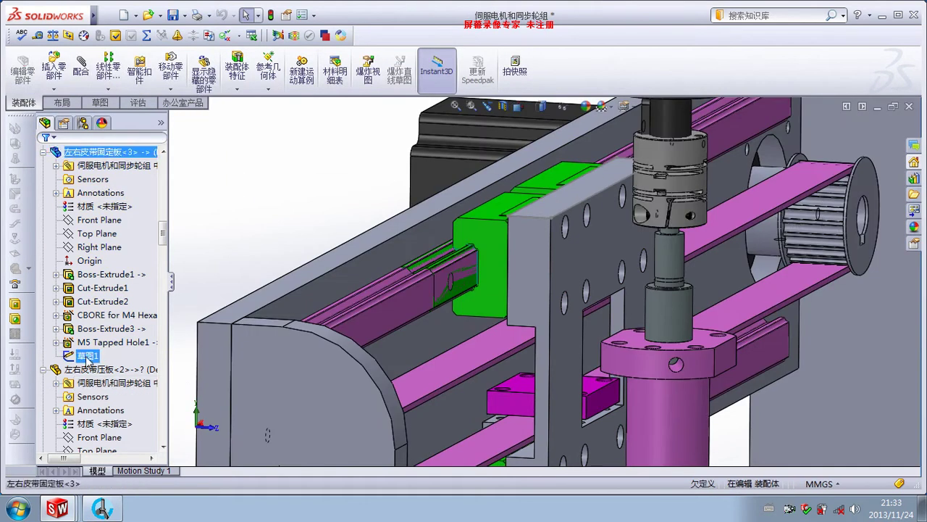
Delete 草图1 from the belt fixing plate in the FeatureManager tree
{"action": "right_click", "coordinate": [88, 357]}
{"action": "left_click", "coordinate": [138, 406]}
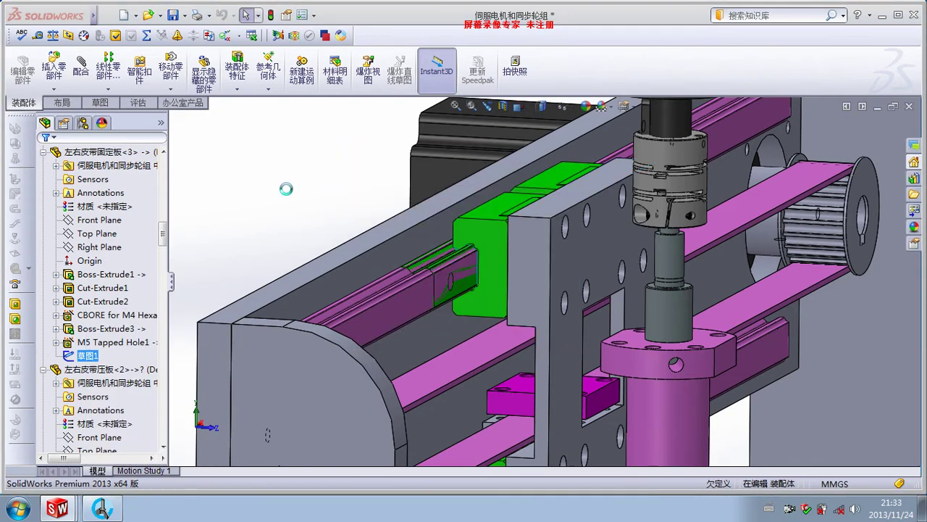
{"action": "scroll", "coordinate": [630, 252], "scroll_direction": "up", "scroll_amount": 1}
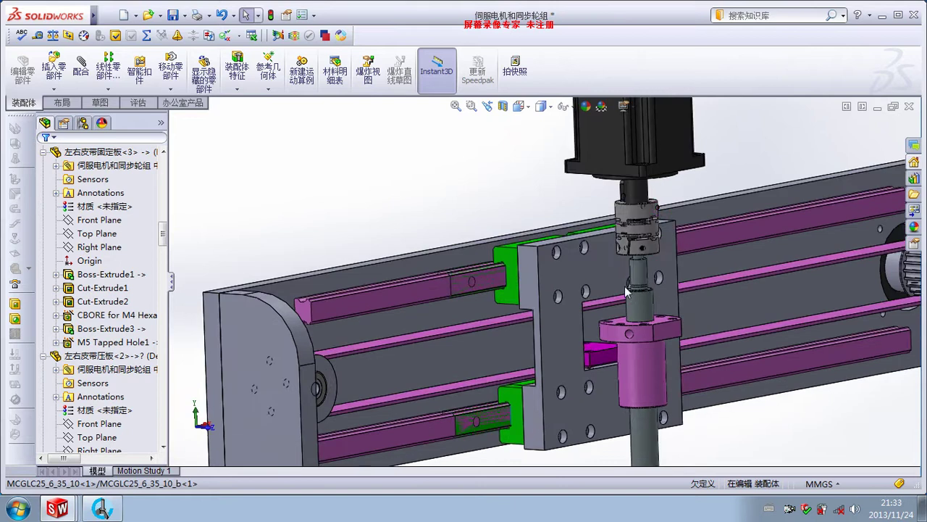
{"action": "scroll", "coordinate": [616, 275], "scroll_direction": "up", "scroll_amount": 1}
{"action": "scroll", "coordinate": [601, 297], "scroll_direction": "up", "scroll_amount": 1}
{"action": "scroll", "coordinate": [581, 336], "scroll_direction": "up", "scroll_amount": 2}
{"action": "scroll", "coordinate": [581, 335], "scroll_direction": "up", "scroll_amount": 2}
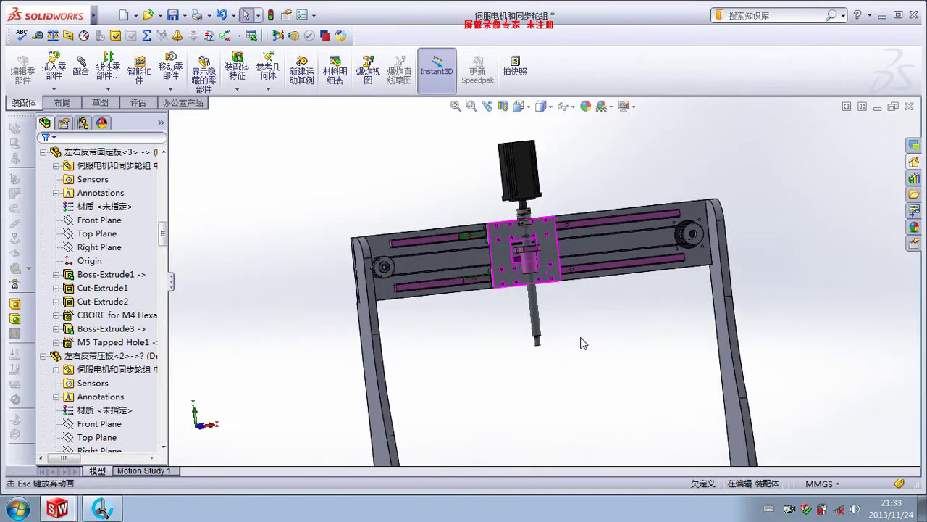
{"action": "scroll", "coordinate": [565, 297], "scroll_direction": "up", "scroll_amount": 2}
Inspect the carriage from an angled view and select the carriage plate's top face
{"action": "mouse_move", "coordinate": [548, 260]}
{"action": "middle_mouse_down"}
{"action": "mouse_move", "coordinate": [538, 255]}
{"action": "mouse_move", "coordinate": [551, 274]}
{"action": "middle_mouse_up"}
{"action": "scroll", "coordinate": [466, 238], "scroll_direction": "down", "scroll_amount": 2}
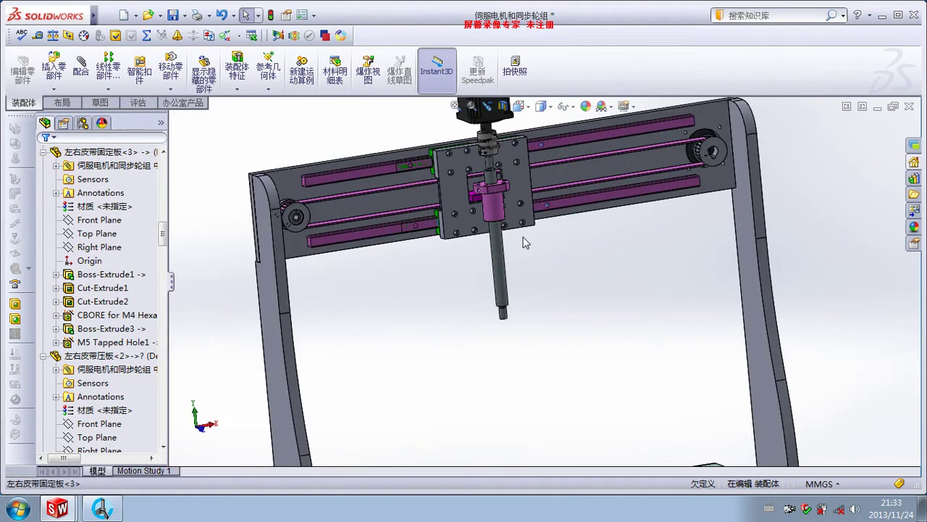
{"action": "scroll", "coordinate": [483, 244], "scroll_direction": "down", "scroll_amount": 2}
{"action": "scroll", "coordinate": [483, 217], "scroll_direction": "down", "scroll_amount": 2}
{"action": "scroll", "coordinate": [481, 148], "scroll_direction": "down", "scroll_amount": 2}
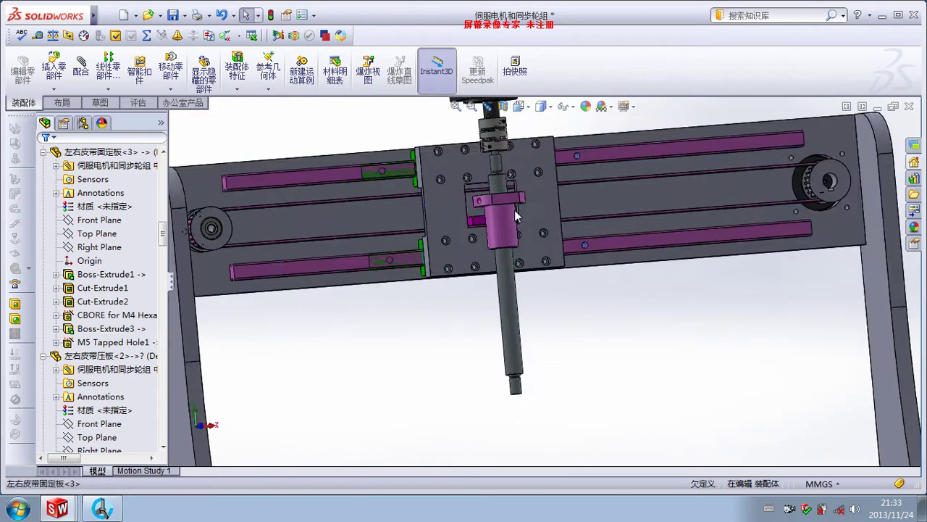
{"action": "key", "text": "ctrl+7"}
{"action": "scroll", "coordinate": [522, 233], "scroll_direction": "down", "scroll_amount": 2}
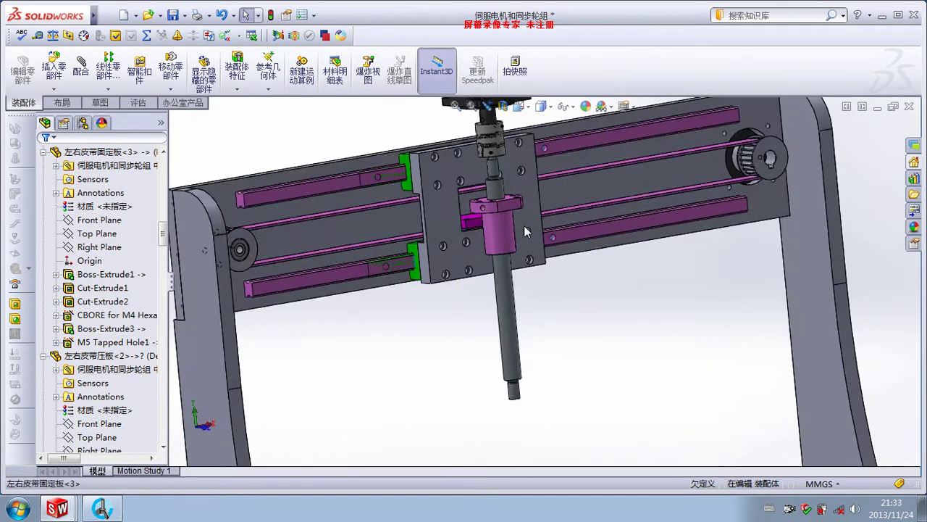
{"action": "scroll", "coordinate": [523, 226], "scroll_direction": "down", "scroll_amount": 2}
{"action": "mouse_move", "coordinate": [524, 209]}
{"action": "middle_mouse_down"}
{"action": "mouse_move", "coordinate": [531, 165]}
{"action": "mouse_move", "coordinate": [420, 274]}
{"action": "middle_mouse_up"}
{"action": "scroll", "coordinate": [520, 196], "scroll_direction": "up", "scroll_amount": 1}
{"action": "scroll", "coordinate": [520, 195], "scroll_direction": "down", "scroll_amount": 2}
{"action": "scroll", "coordinate": [520, 194], "scroll_direction": "down", "scroll_amount": 1}
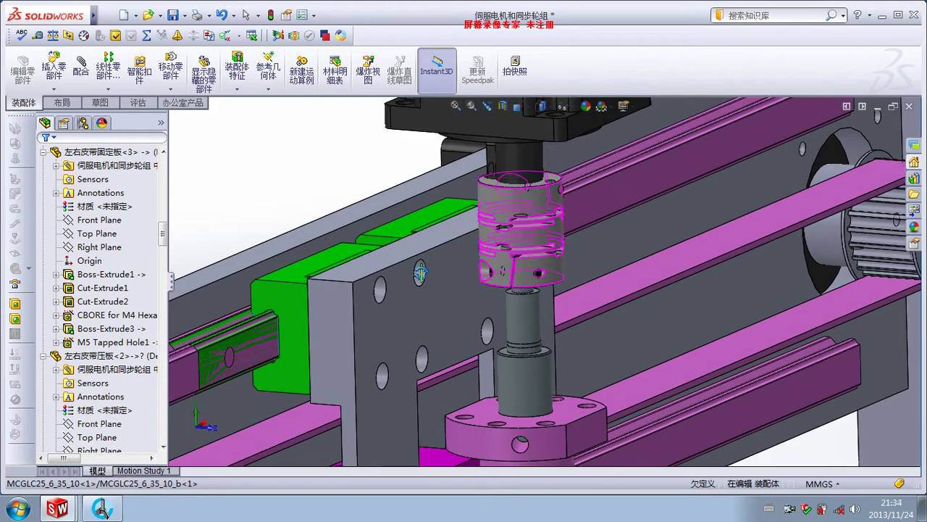
{"action": "left_click", "coordinate": [378, 268]}
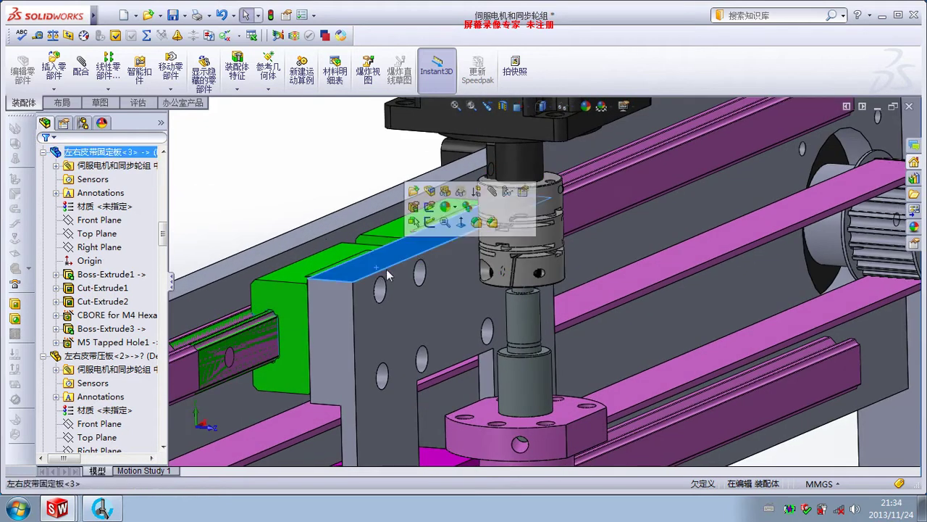
Insert a new part into the assembly, dismissing the invalid-template and file-open warnings
{"action": "left_click", "coordinate": [57, 88]}
{"action": "left_click", "coordinate": [81, 116]}
{"action": "left_click", "coordinate": [502, 265]}
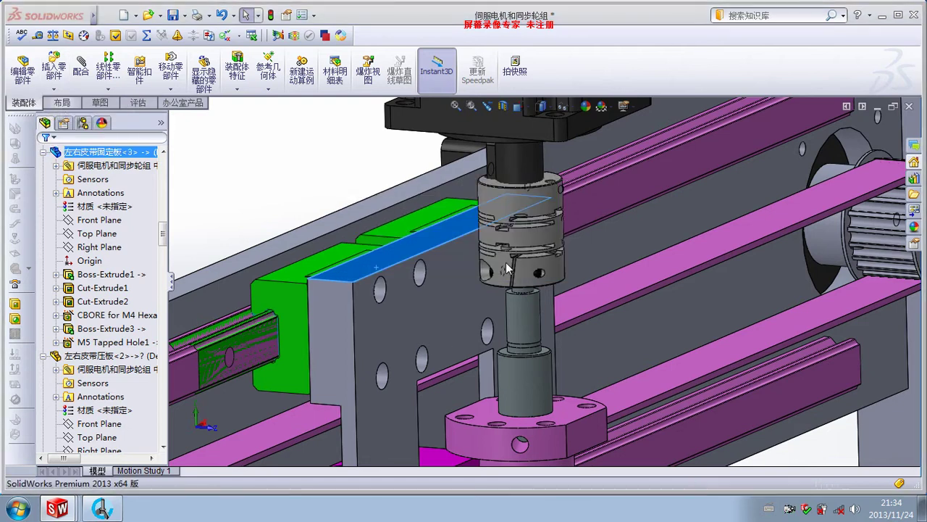
{"action": "left_click", "coordinate": [552, 258]}
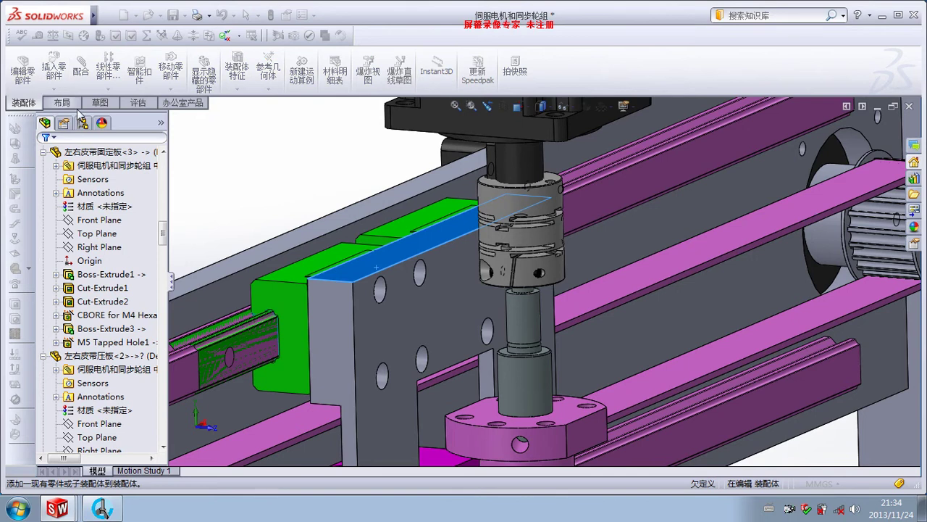
Place the new part 零件3 on the belt plate's top face with sketching tools ready
{"action": "left_click", "coordinate": [101, 103]}
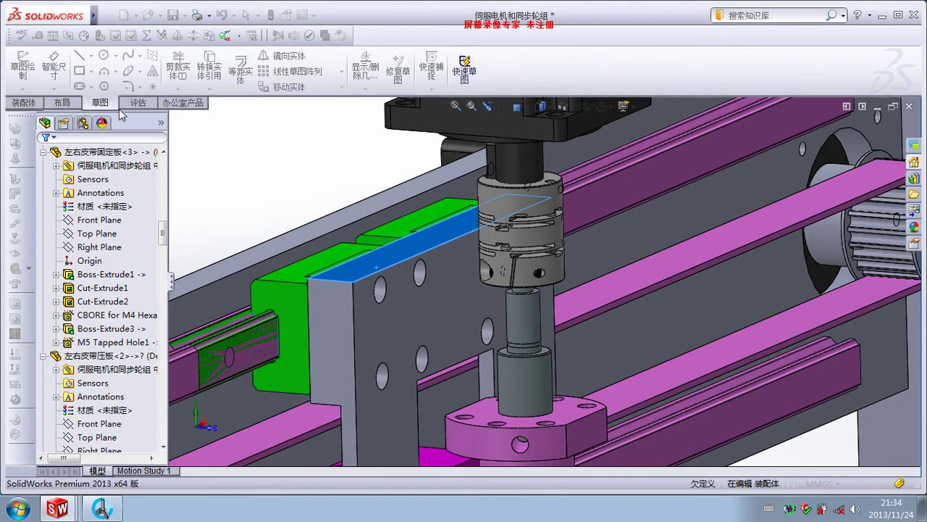
{"action": "left_click", "coordinate": [64, 104]}
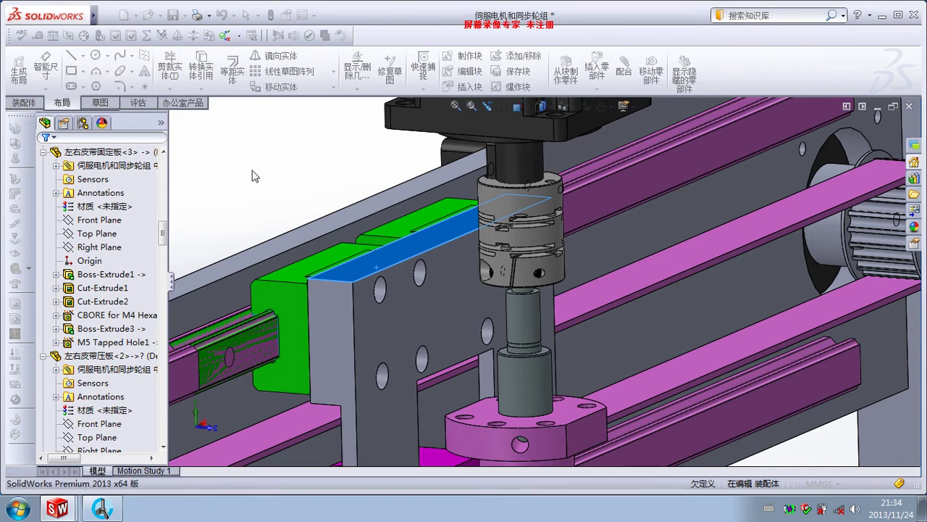
{"action": "left_click", "coordinate": [358, 270]}
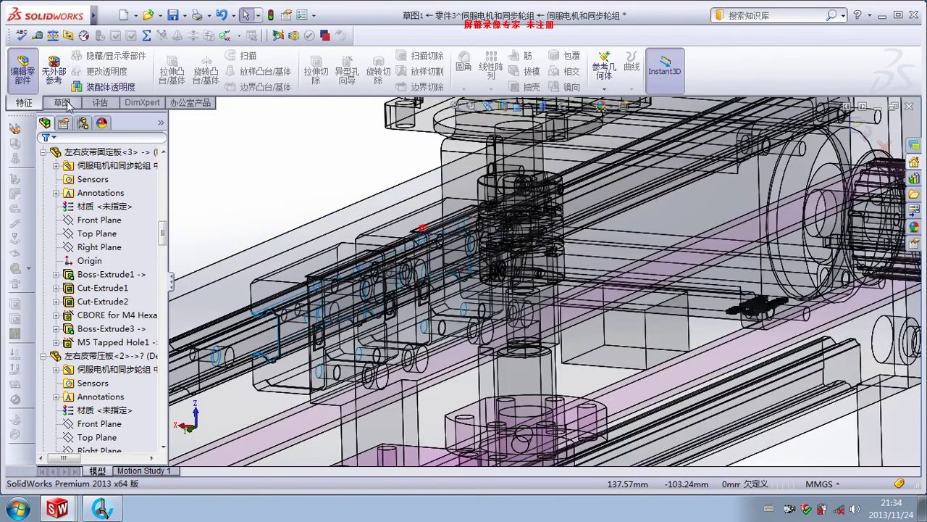
{"action": "left_click", "coordinate": [63, 103]}
Draw a corner rectangle from the plate corner across the belt plate's top face
{"action": "left_click", "coordinate": [227, 70]}
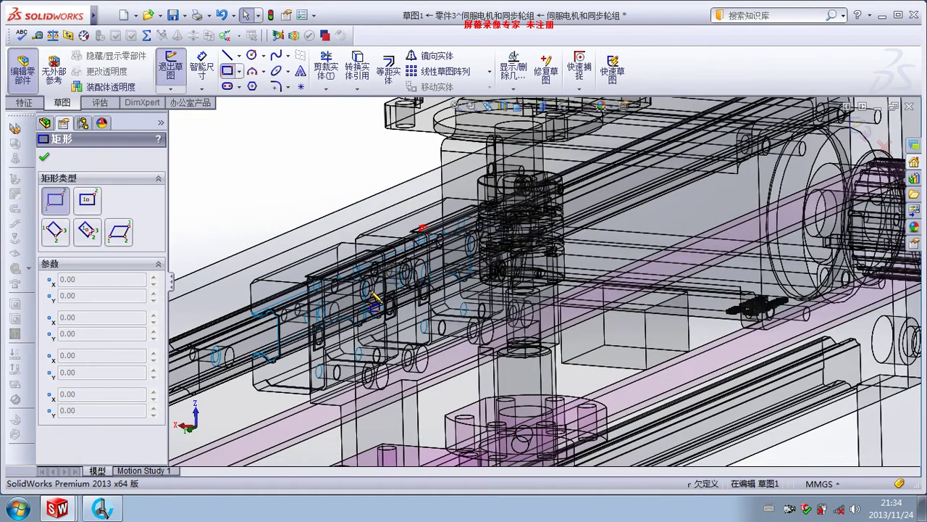
{"action": "middle_click_drag", "start_coordinate": [375, 298], "coordinate": [290, 275]}
{"action": "scroll", "coordinate": [246, 246], "scroll_direction": "down", "scroll_amount": 3}
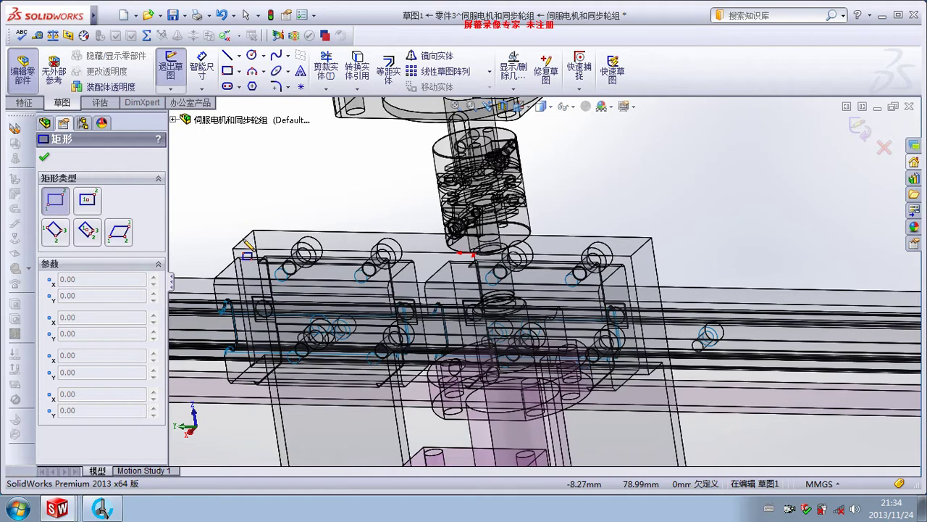
{"action": "left_click", "coordinate": [233, 248]}
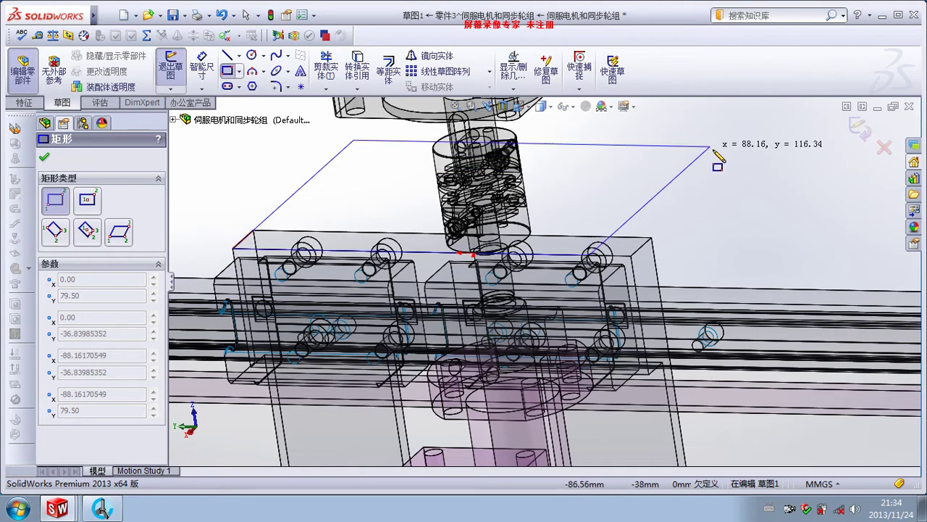
{"action": "left_click", "coordinate": [697, 141]}
{"action": "key", "text": "Escape"}
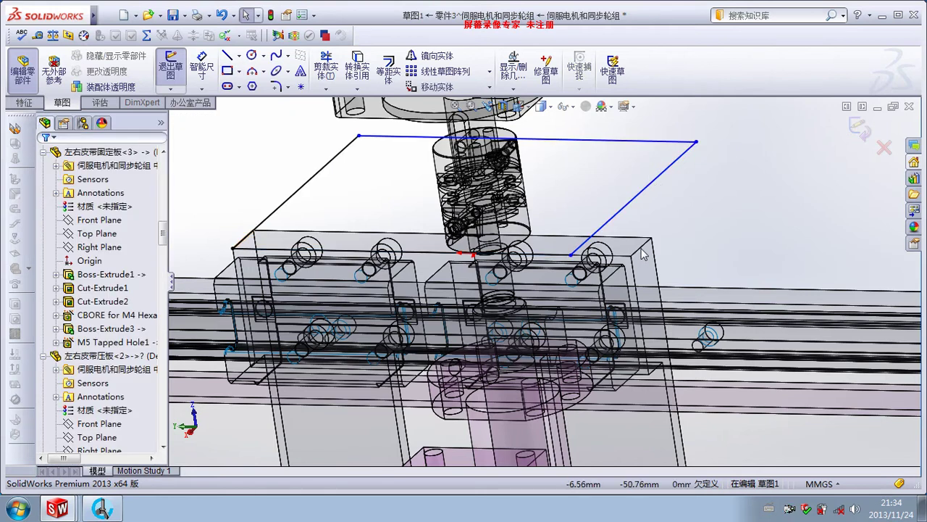
Make a rectangle edge collinear with the servo motor's flange edge to fully define the sketch
{"action": "left_click", "coordinate": [631, 207], "text": "ctrl"}
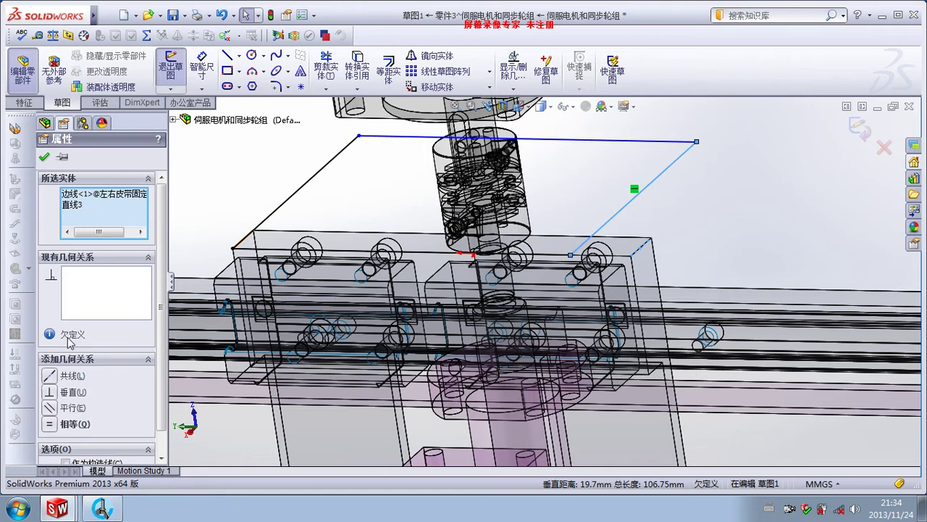
{"action": "key", "text": "Escape"}
{"action": "mouse_move", "coordinate": [563, 228]}
{"action": "middle_mouse_down"}
{"action": "mouse_move", "coordinate": [591, 336]}
{"action": "mouse_move", "coordinate": [804, 312]}
{"action": "mouse_move", "coordinate": [805, 250]}
{"action": "middle_mouse_up"}
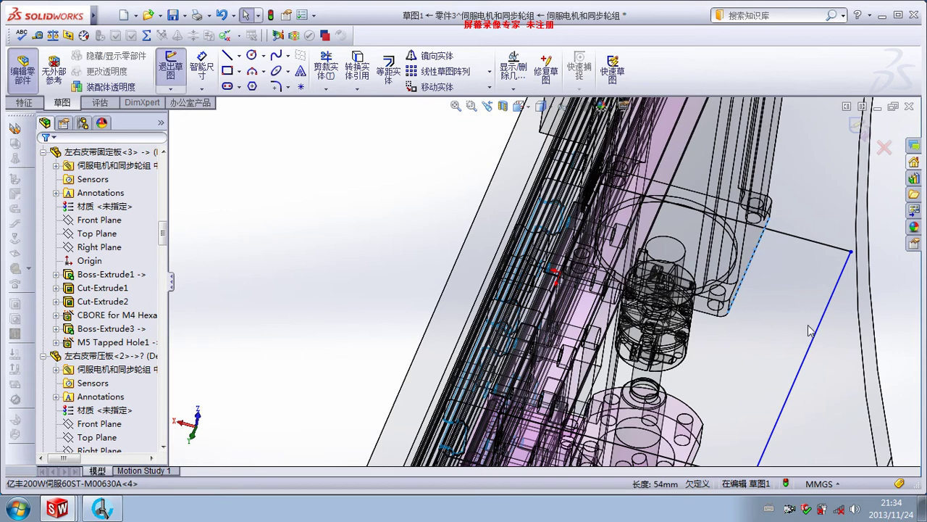
{"action": "left_click", "coordinate": [817, 346], "text": "ctrl"}
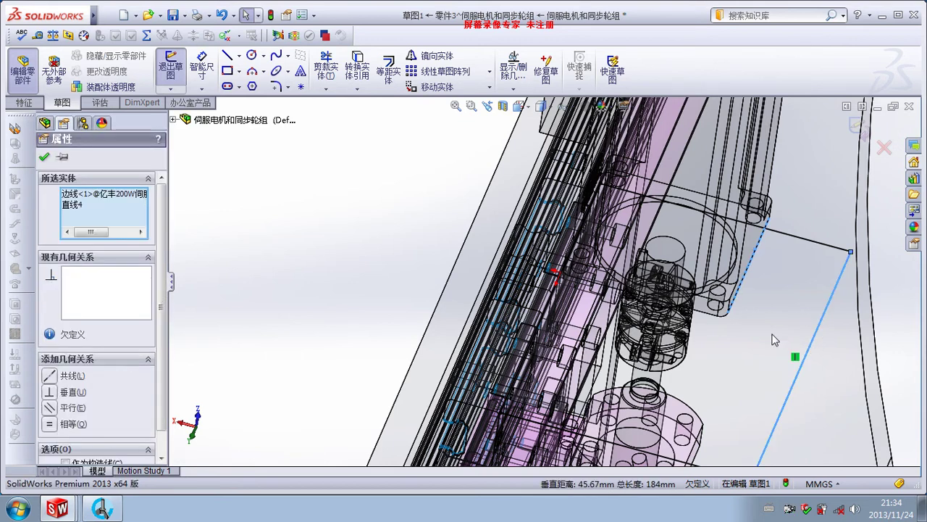
{"action": "left_click", "coordinate": [49, 376]}
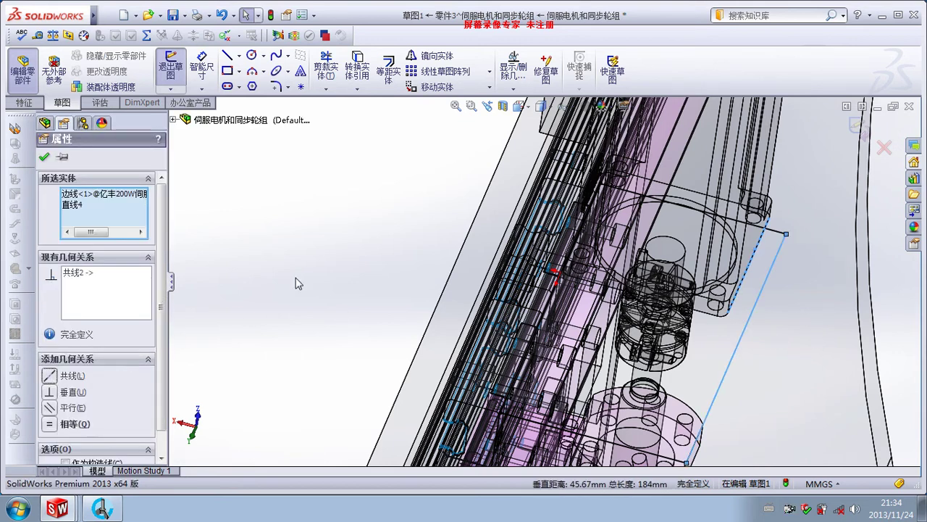
{"action": "left_click", "coordinate": [297, 279]}
{"action": "mouse_move", "coordinate": [297, 279]}
{"action": "middle_mouse_down"}
{"action": "mouse_move", "coordinate": [378, 199]}
{"action": "mouse_move", "coordinate": [326, 217]}
{"action": "middle_mouse_up"}
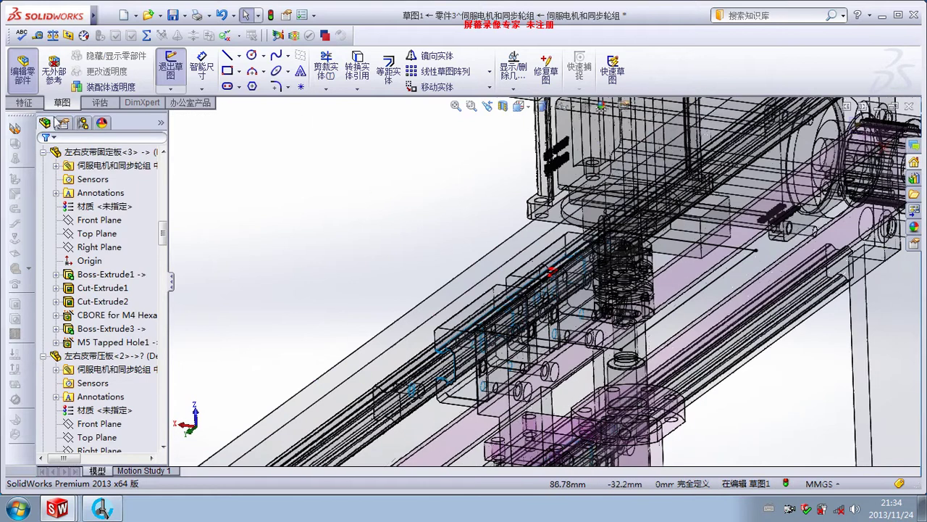
{"action": "left_click", "coordinate": [24, 102]}
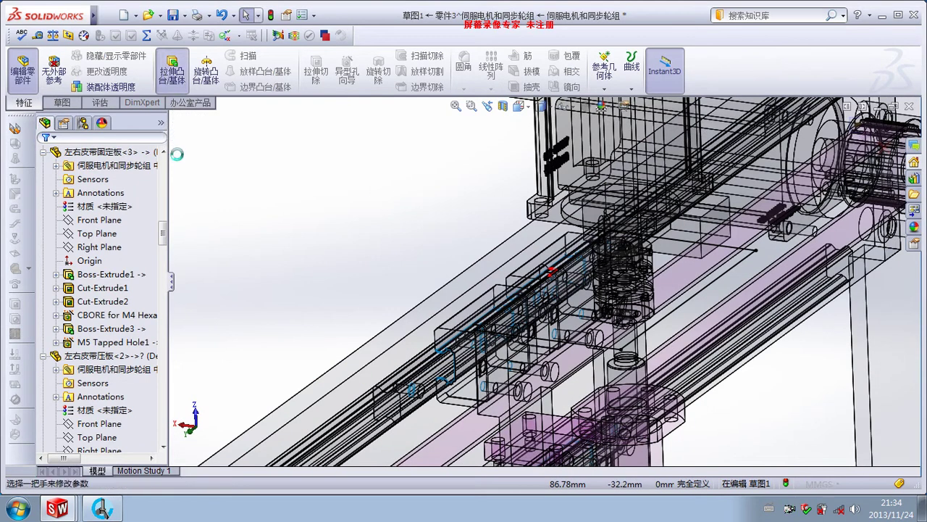
Extrude the sketch into a 10 mm-thick plate 零件3 and inspect its top face
{"action": "left_click", "coordinate": [52, 157]}
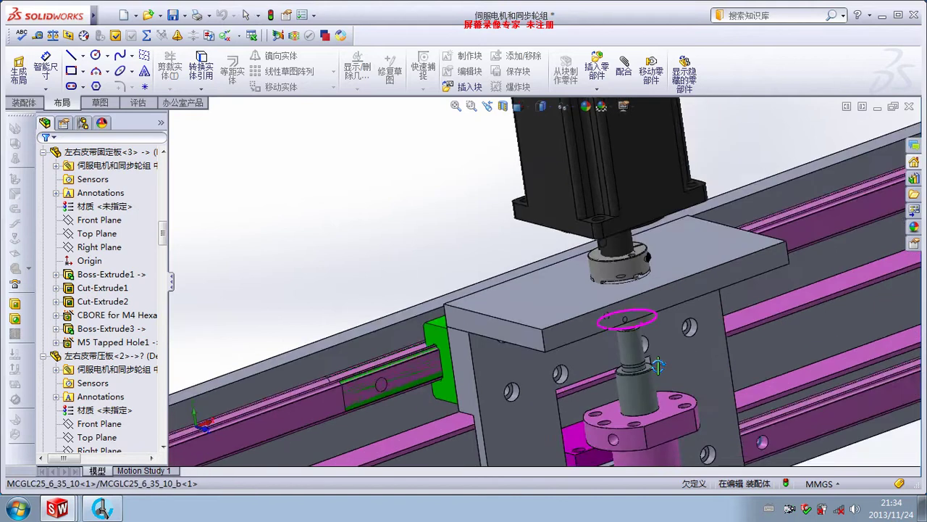
{"action": "middle_click_drag", "start_coordinate": [661, 335], "coordinate": [664, 263]}
{"action": "left_click", "coordinate": [663, 262]}
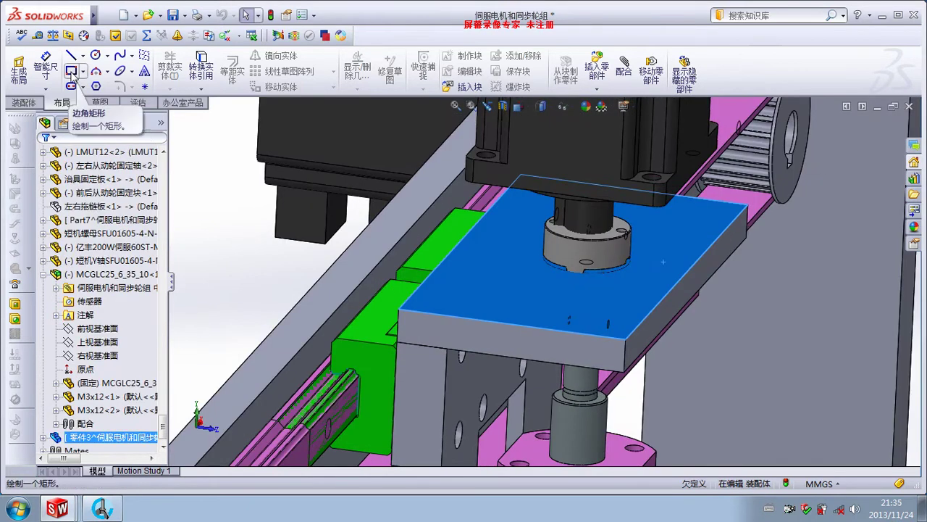
{"action": "left_click", "coordinate": [23, 102]}
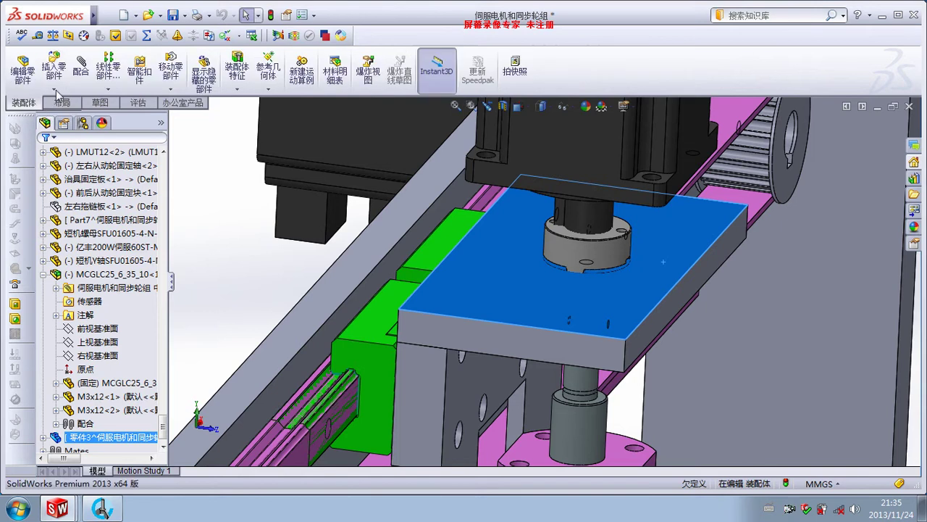
Return to the assembly level and select the 零件3 plate's top face
{"action": "left_click", "coordinate": [23, 70]}
{"action": "middle_click_drag", "start_coordinate": [432, 271], "coordinate": [424, 190]}
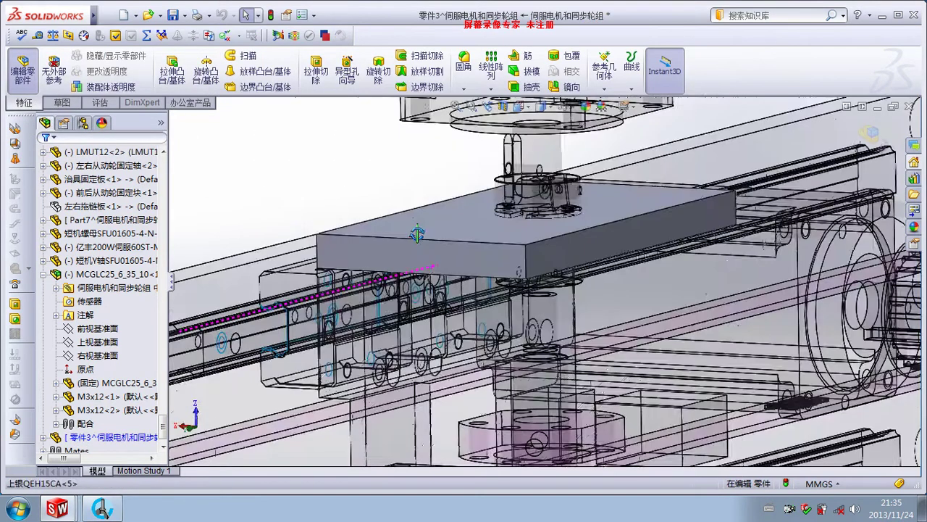
{"action": "left_click", "coordinate": [23, 71]}
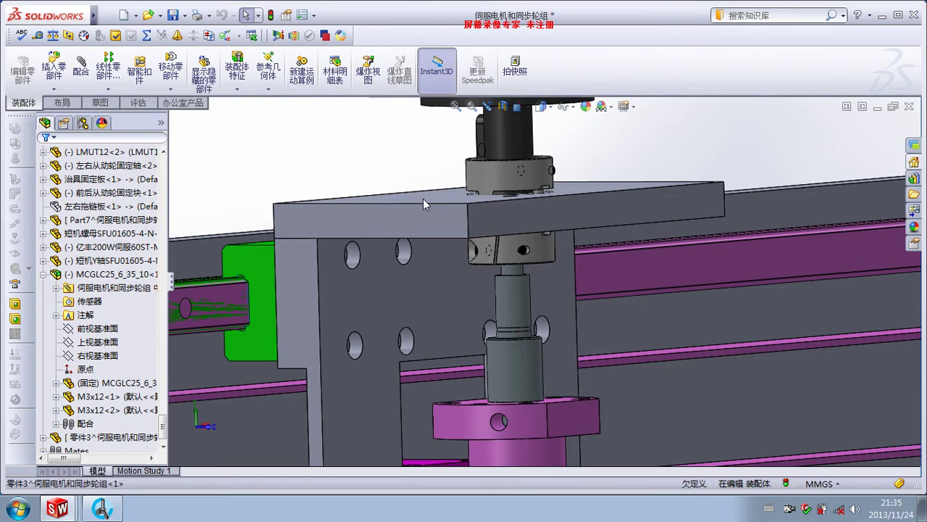
{"action": "left_click", "coordinate": [422, 197]}
Insert new part 零件4 on that face, dismissing the template warnings, with 草图1 started
{"action": "left_click", "coordinate": [53, 90]}
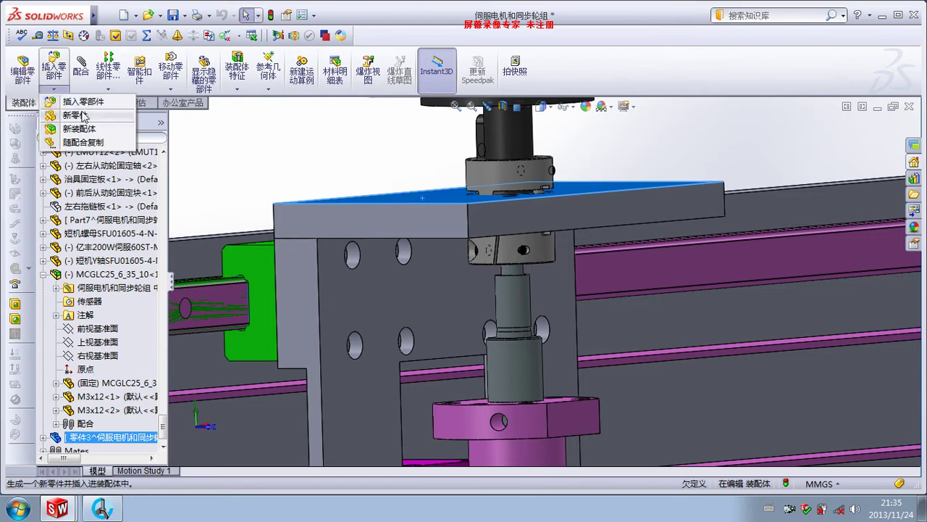
{"action": "left_click", "coordinate": [83, 116]}
{"action": "left_click", "coordinate": [503, 266]}
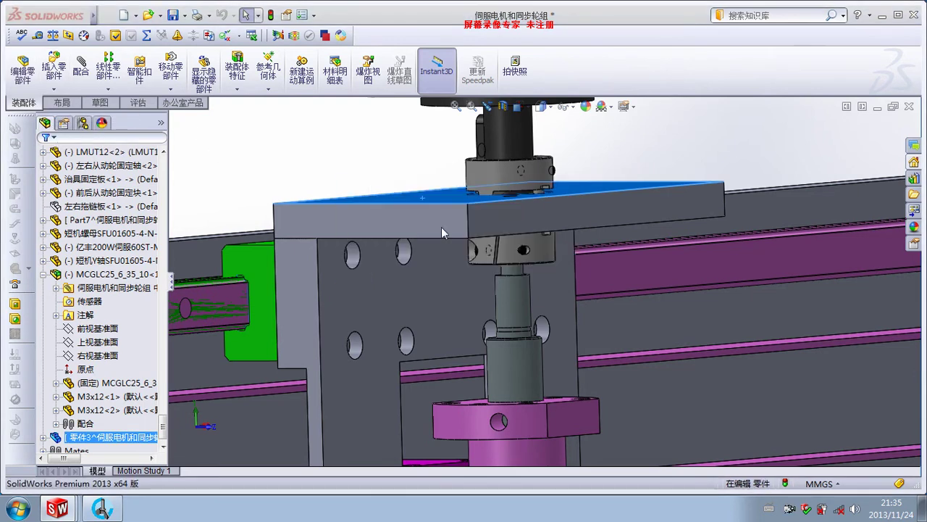
{"action": "left_click", "coordinate": [542, 254]}
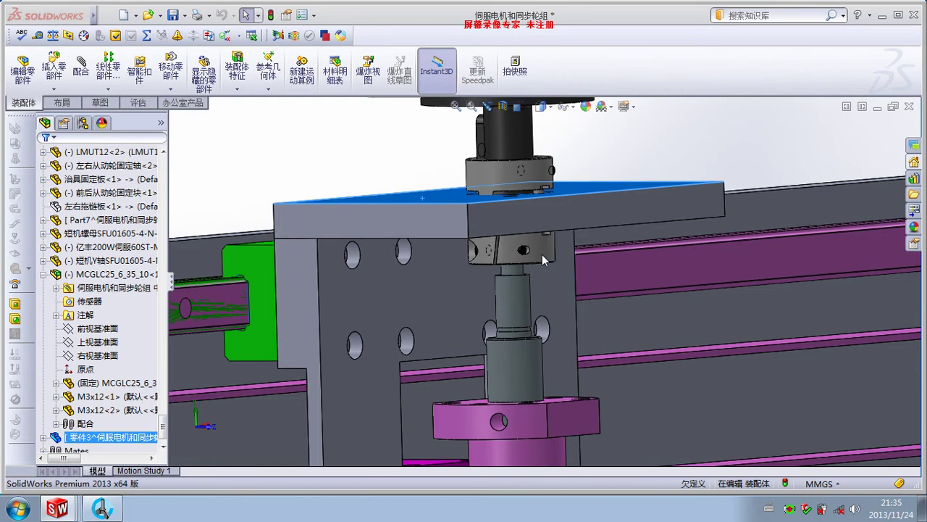
{"action": "left_click", "coordinate": [433, 196]}
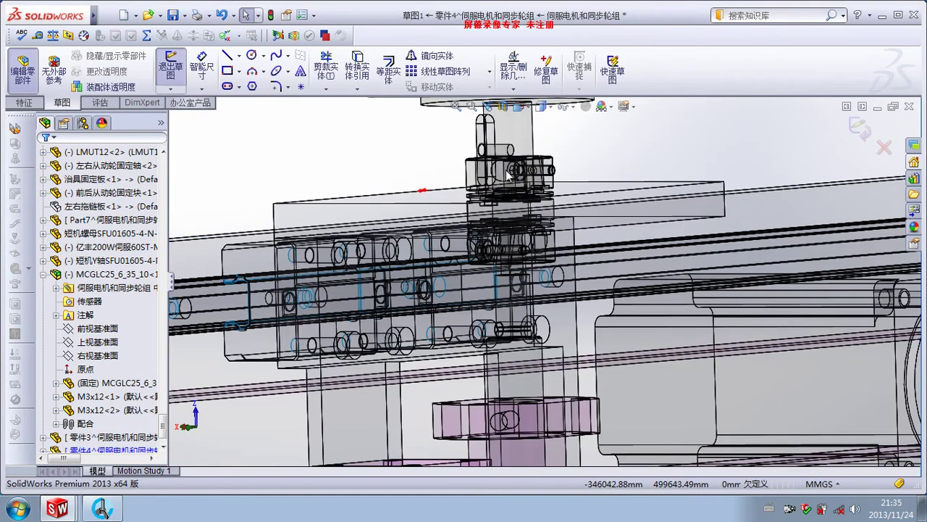
Orbit to an angled view and zoom in on the servo motor flange and coupling
{"action": "middle_click_drag", "start_coordinate": [510, 174], "coordinate": [587, 178]}
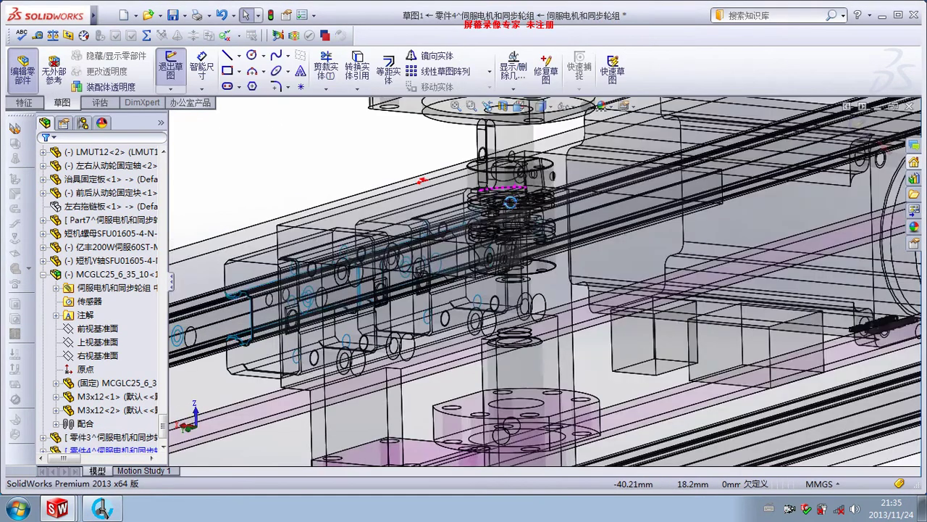
{"action": "scroll", "coordinate": [586, 178], "scroll_direction": "down", "scroll_amount": 2}
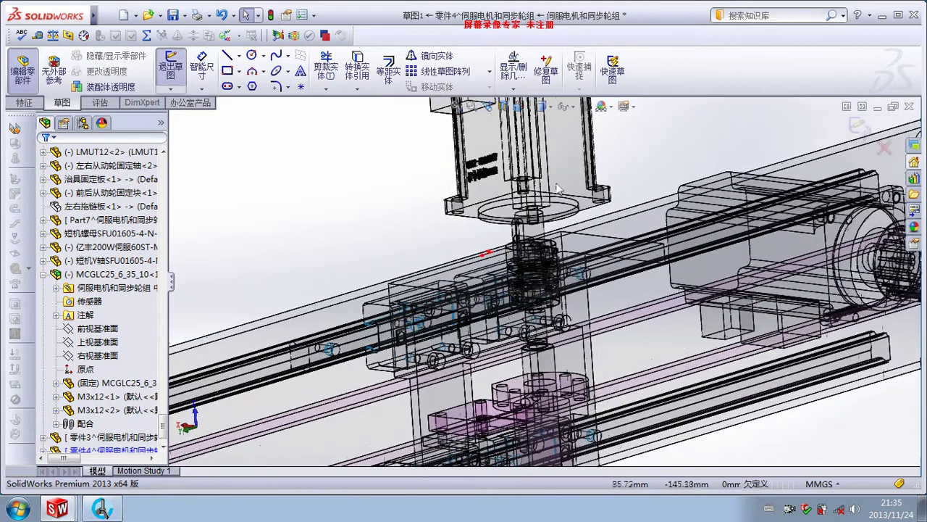
{"action": "scroll", "coordinate": [569, 180], "scroll_direction": "down", "scroll_amount": 2}
{"action": "scroll", "coordinate": [554, 237], "scroll_direction": "down", "scroll_amount": 2}
{"action": "scroll", "coordinate": [551, 247], "scroll_direction": "down", "scroll_amount": 2}
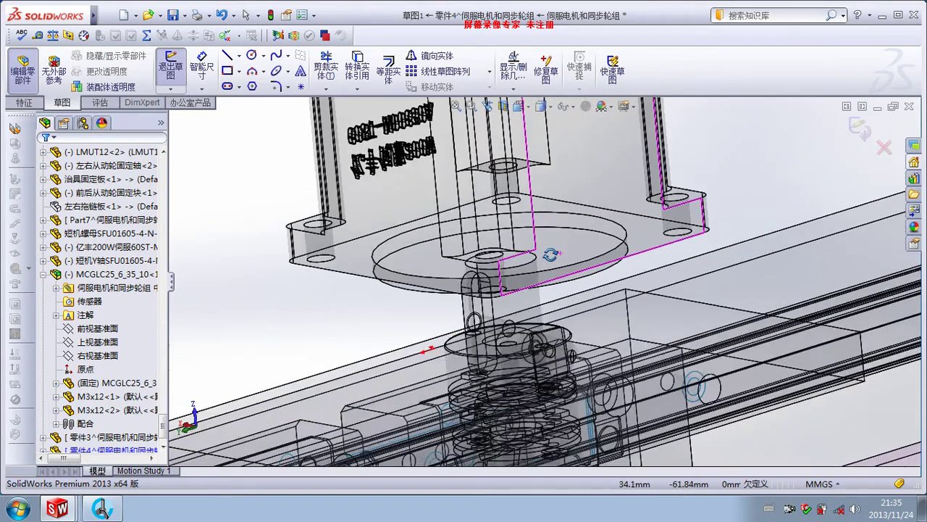
{"action": "scroll", "coordinate": [550, 248], "scroll_direction": "down", "scroll_amount": 1}
{"action": "scroll", "coordinate": [551, 247], "scroll_direction": "down", "scroll_amount": 1}
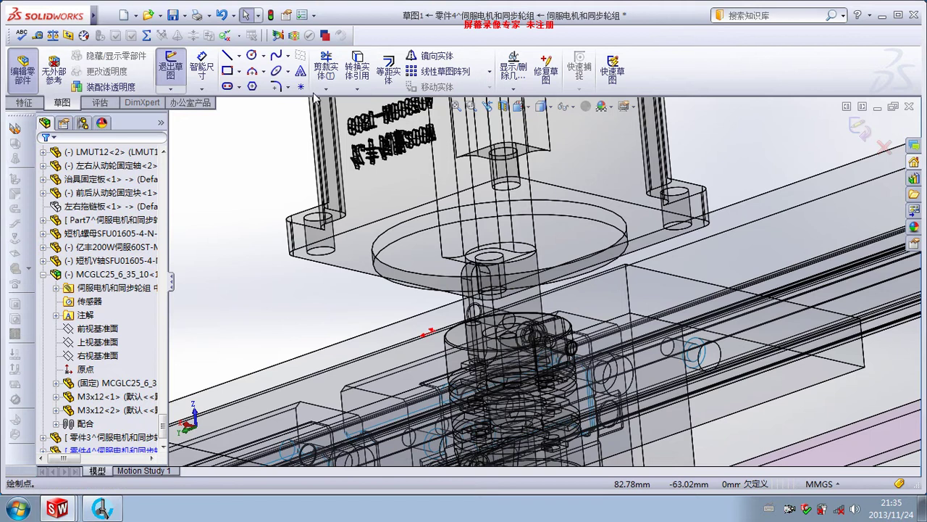
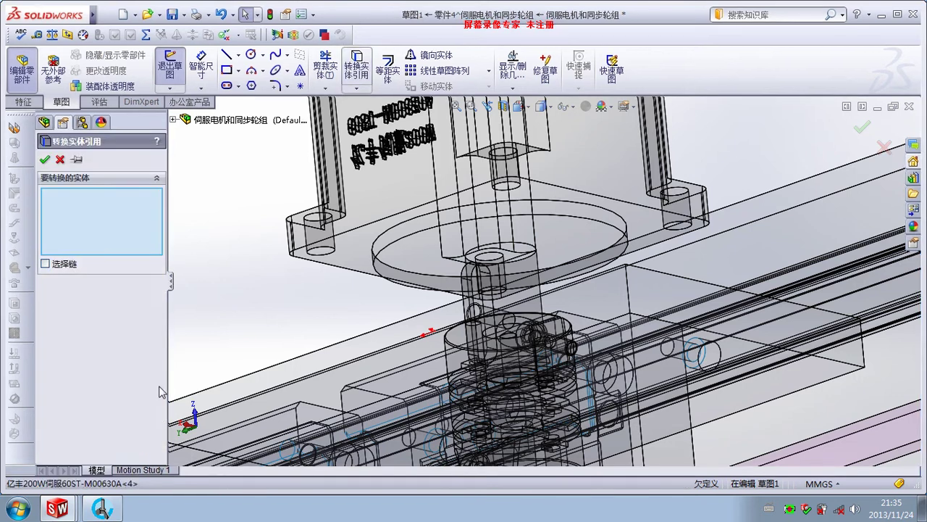
Convert the six motor flange outline edges into Sketch1 of Part 4, totalling 234.85 mm
{"action": "left_click", "coordinate": [373, 273]}
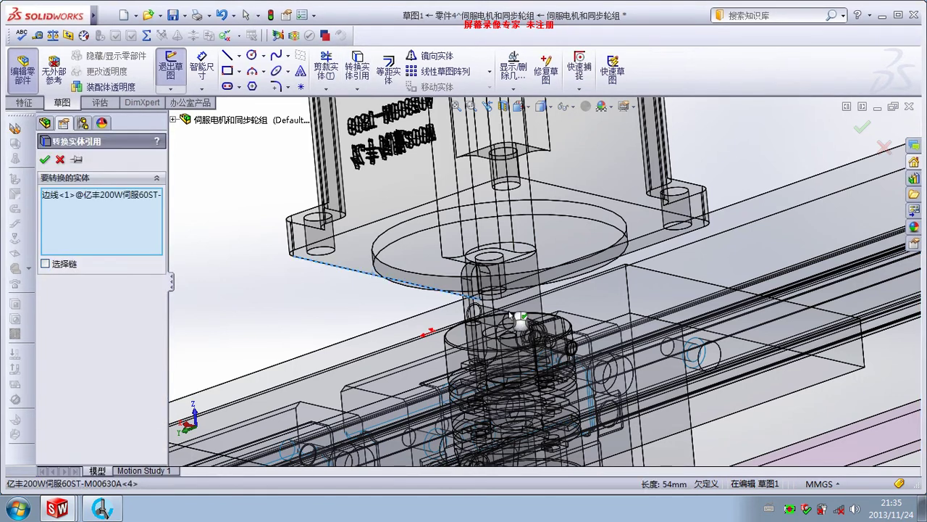
{"action": "scroll", "coordinate": [511, 316], "scroll_direction": "down", "scroll_amount": 2}
{"action": "scroll", "coordinate": [511, 316], "scroll_direction": "down", "scroll_amount": 2}
{"action": "scroll", "coordinate": [508, 318], "scroll_direction": "down", "scroll_amount": 2}
{"action": "scroll", "coordinate": [500, 320], "scroll_direction": "down", "scroll_amount": 2}
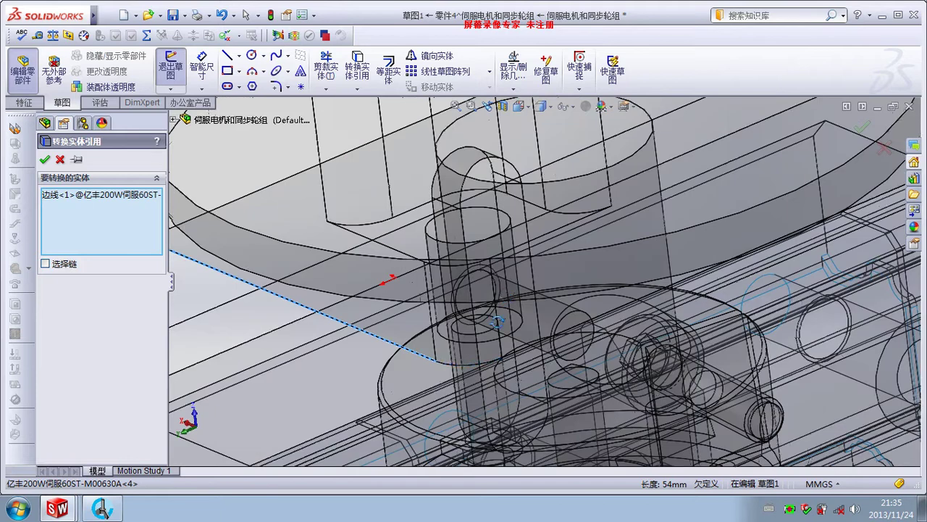
{"action": "left_click", "coordinate": [449, 369]}
{"action": "middle_click_drag", "start_coordinate": [568, 341], "coordinate": [482, 195]}
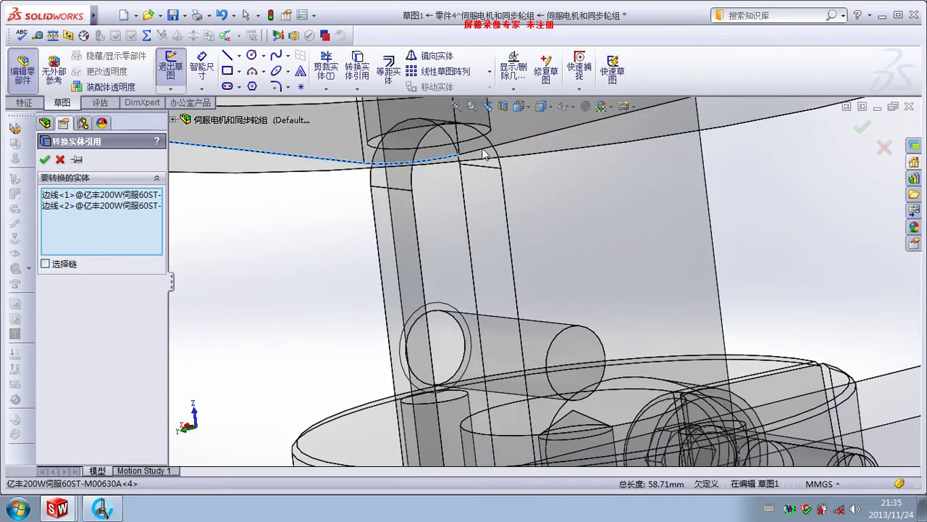
{"action": "left_click", "coordinate": [483, 152]}
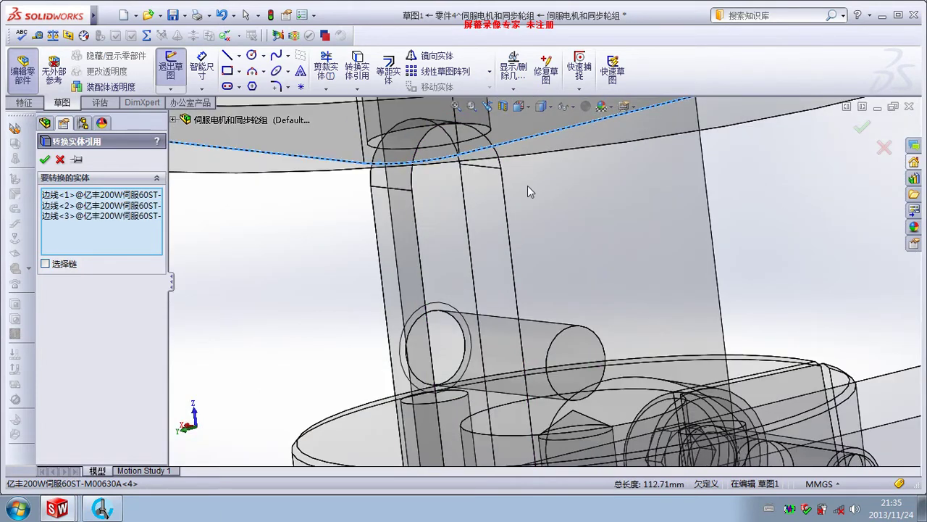
{"action": "scroll", "coordinate": [623, 191], "scroll_direction": "up", "scroll_amount": 3}
{"action": "scroll", "coordinate": [822, 173], "scroll_direction": "up", "scroll_amount": 2}
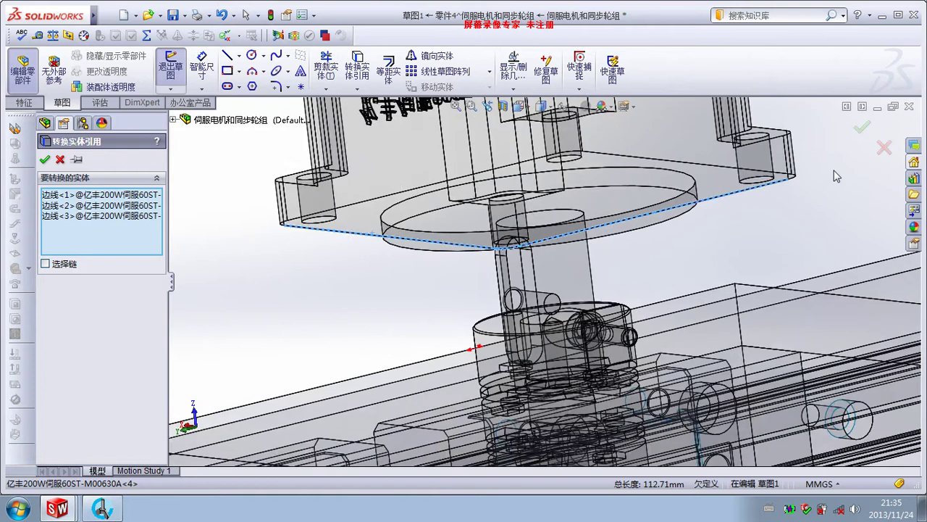
{"action": "scroll", "coordinate": [800, 183], "scroll_direction": "down", "scroll_amount": 3}
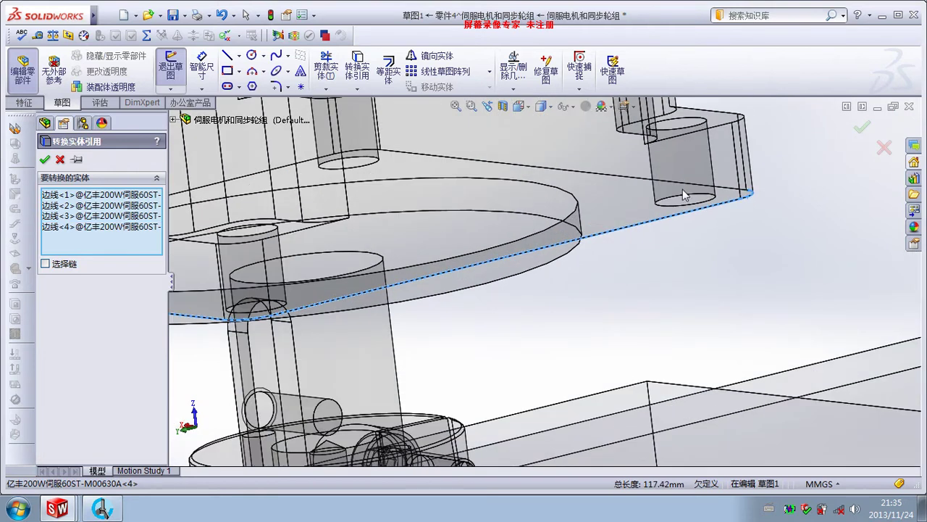
{"action": "scroll", "coordinate": [464, 192], "scroll_direction": "up", "scroll_amount": 2}
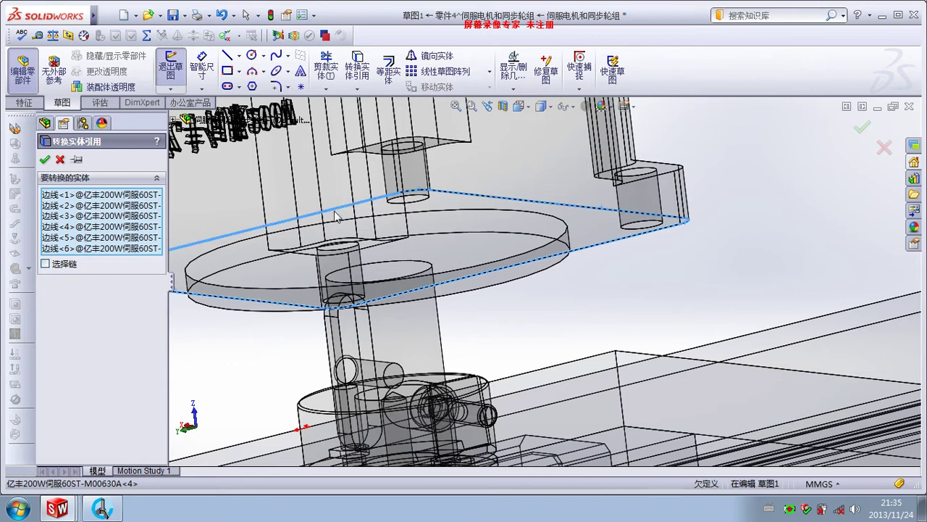
{"action": "scroll", "coordinate": [297, 243], "scroll_direction": "down", "scroll_amount": 2}
{"action": "scroll", "coordinate": [236, 275], "scroll_direction": "down", "scroll_amount": 2}
{"action": "scroll", "coordinate": [265, 290], "scroll_direction": "down", "scroll_amount": 2}
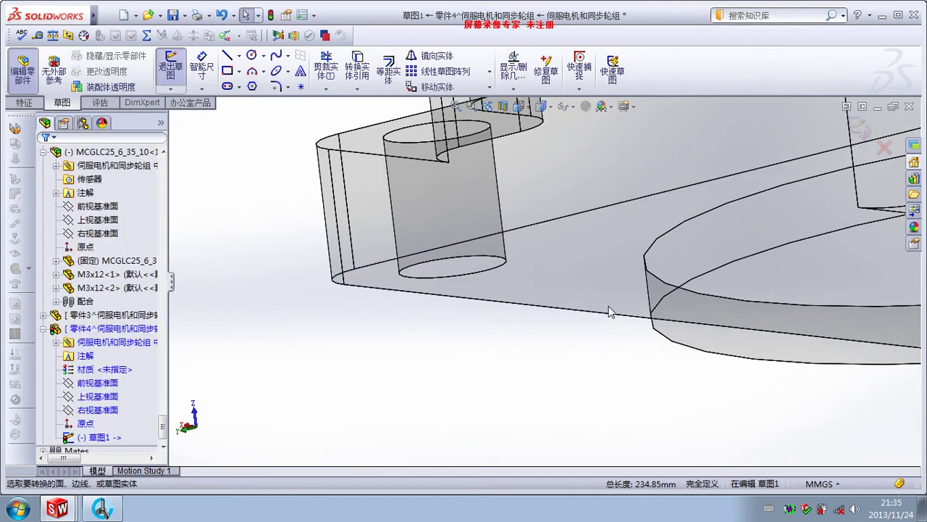
{"action": "scroll", "coordinate": [612, 307], "scroll_direction": "up", "scroll_amount": 2}
{"action": "scroll", "coordinate": [612, 306], "scroll_direction": "up", "scroll_amount": 2}
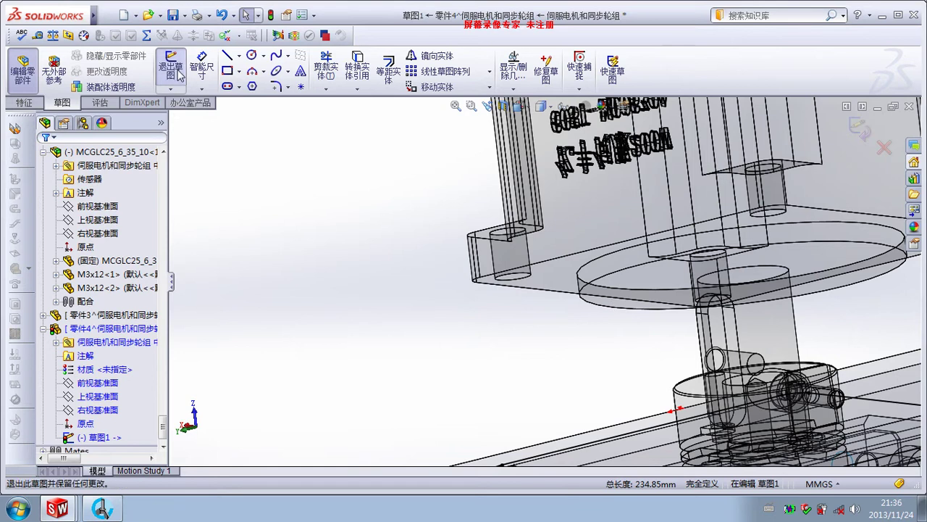
Extrude the flange sketch Up To Surface on the motor's face to create Boss-Extrude1
{"action": "left_click", "coordinate": [24, 104]}
{"action": "left_click", "coordinate": [186, 71]}
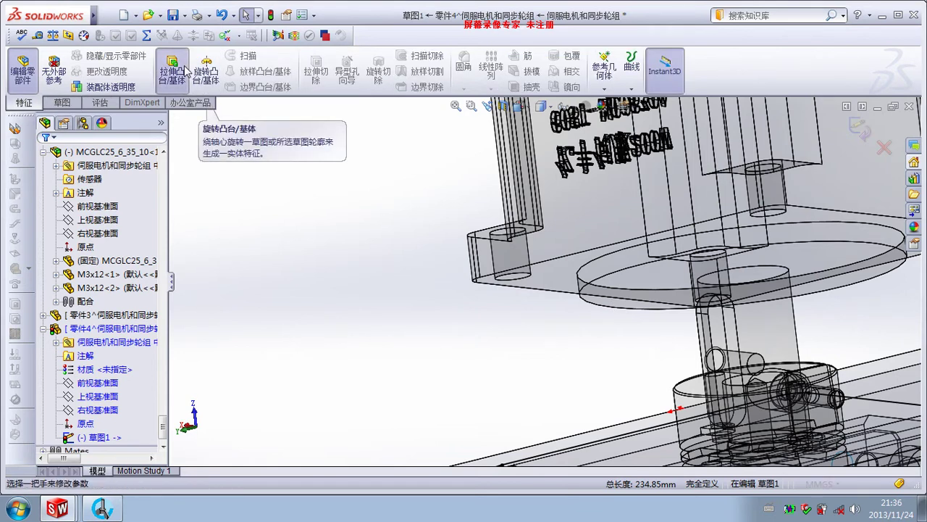
{"action": "scroll", "coordinate": [434, 266], "scroll_direction": "up", "scroll_amount": 1}
{"action": "scroll", "coordinate": [434, 266], "scroll_direction": "up", "scroll_amount": 2}
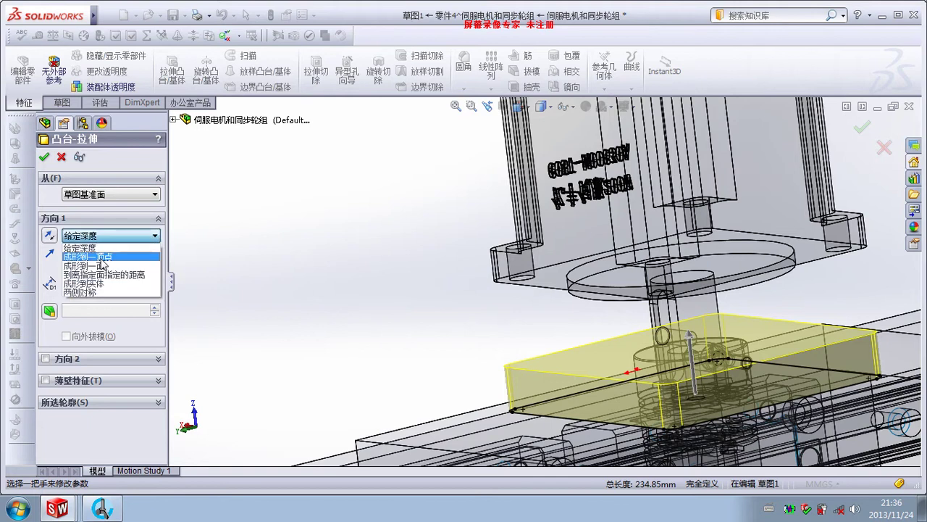
{"action": "left_click", "coordinate": [106, 268]}
{"action": "middle_click_drag", "start_coordinate": [458, 293], "coordinate": [459, 270]}
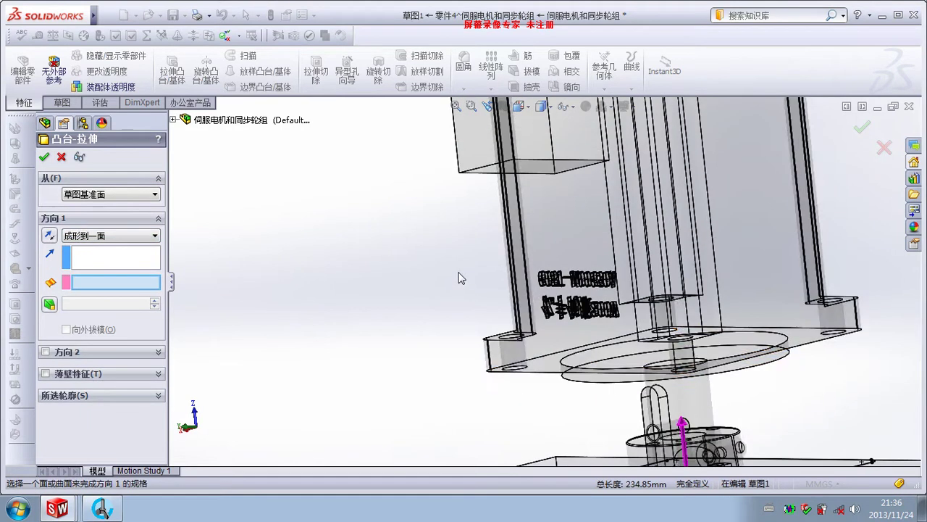
{"action": "left_click", "coordinate": [539, 368]}
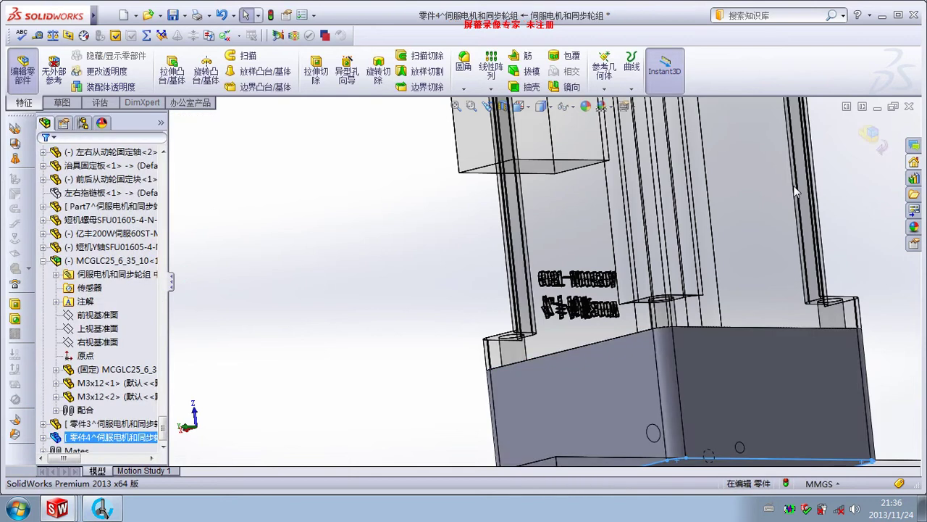
Return to the assembly, then reselect the mount block and edit Part 4 again
{"action": "left_click", "coordinate": [869, 134]}
{"action": "scroll", "coordinate": [710, 276], "scroll_direction": "up", "scroll_amount": 2}
{"action": "scroll", "coordinate": [671, 303], "scroll_direction": "up", "scroll_amount": 2}
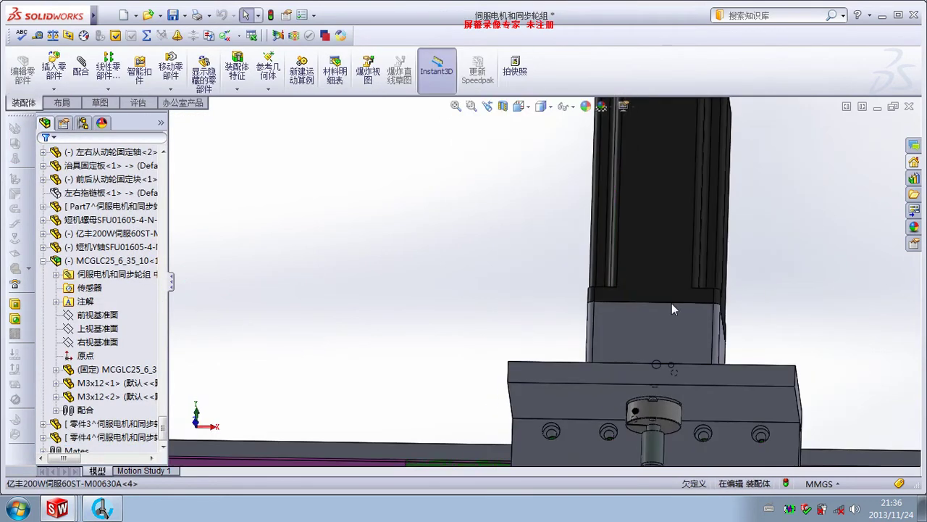
{"action": "scroll", "coordinate": [681, 333], "scroll_direction": "up", "scroll_amount": 1}
{"action": "scroll", "coordinate": [688, 361], "scroll_direction": "down", "scroll_amount": 2}
{"action": "scroll", "coordinate": [652, 333], "scroll_direction": "down", "scroll_amount": 2}
{"action": "left_click", "coordinate": [570, 286]}
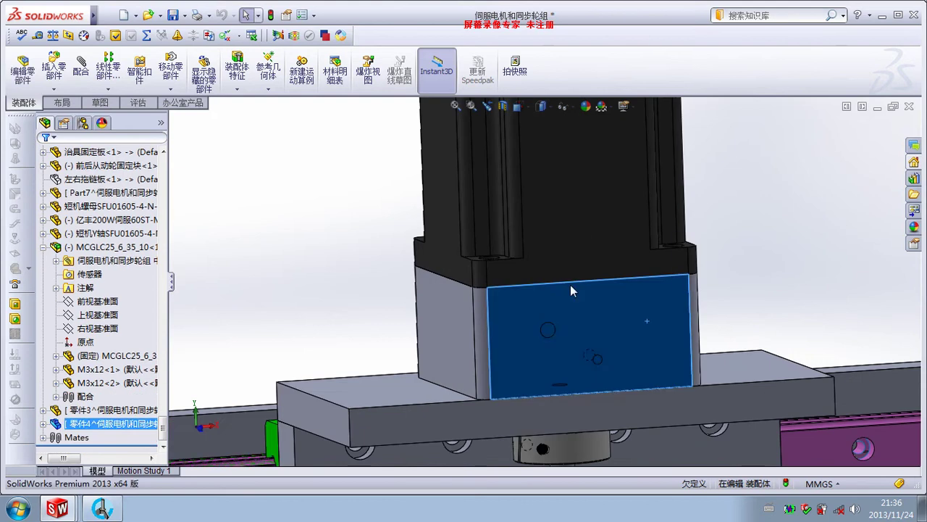
{"action": "left_click", "coordinate": [293, 208]}
{"action": "mouse_move", "coordinate": [585, 290]}
{"action": "middle_mouse_down"}
{"action": "mouse_move", "coordinate": [497, 311]}
{"action": "mouse_move", "coordinate": [547, 307]}
{"action": "mouse_move", "coordinate": [627, 325]}
{"action": "mouse_move", "coordinate": [665, 322]}
{"action": "middle_mouse_up"}
{"action": "left_click", "coordinate": [665, 322]}
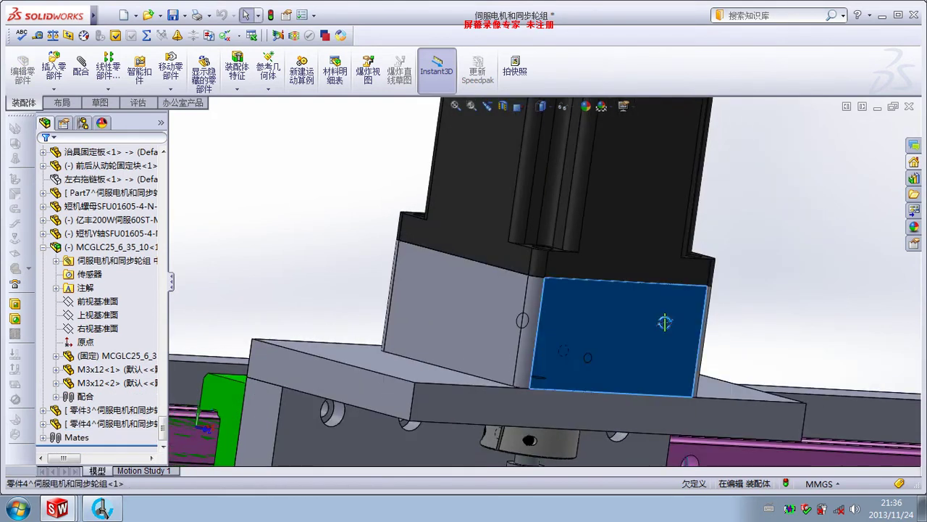
{"action": "left_click", "coordinate": [23, 73]}
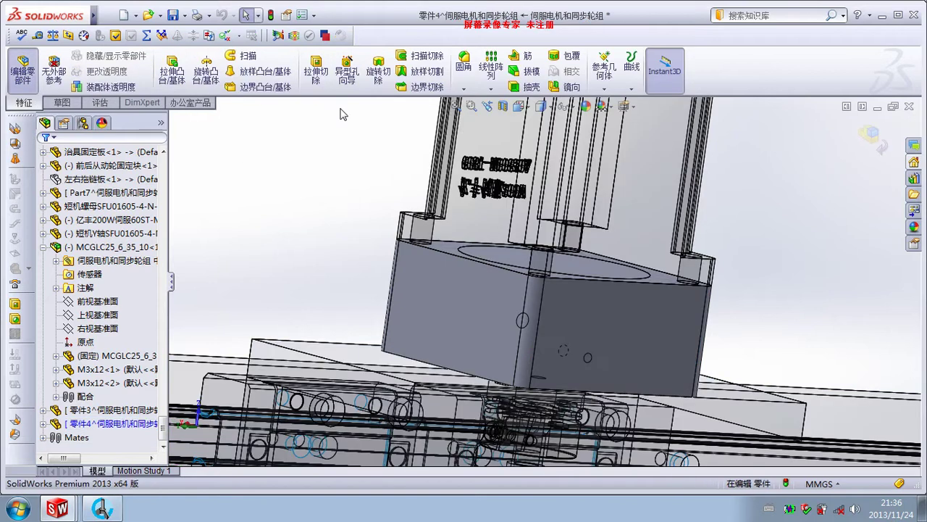
Sketch a 26 mm radius circle on the mount block's top face
{"action": "left_click", "coordinate": [641, 284]}
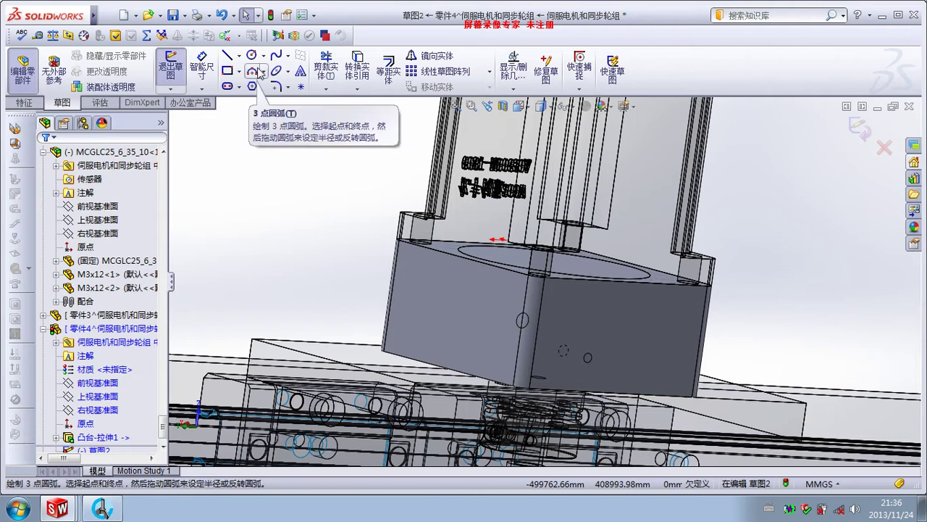
{"action": "left_click", "coordinate": [251, 55]}
{"action": "middle_click_drag", "start_coordinate": [526, 280], "coordinate": [556, 267]}
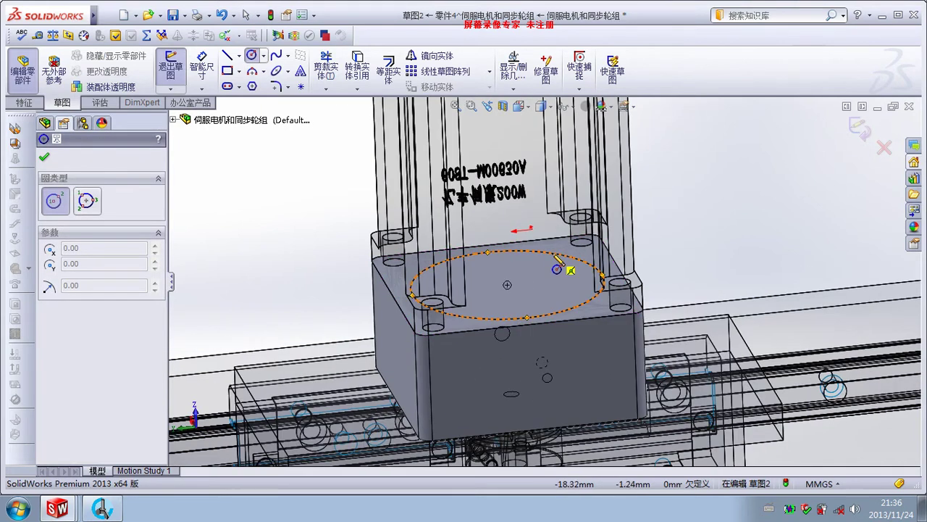
{"action": "left_click", "coordinate": [507, 284]}
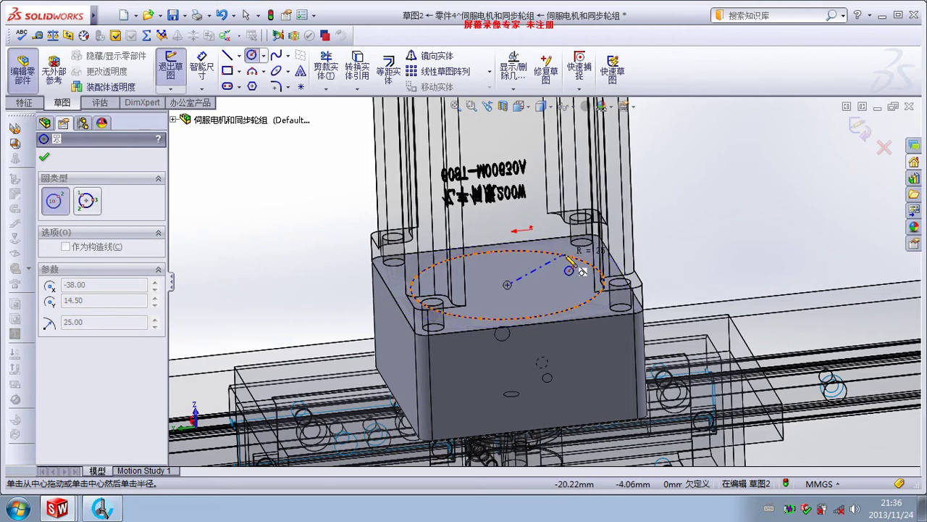
{"action": "left_click", "coordinate": [569, 256]}
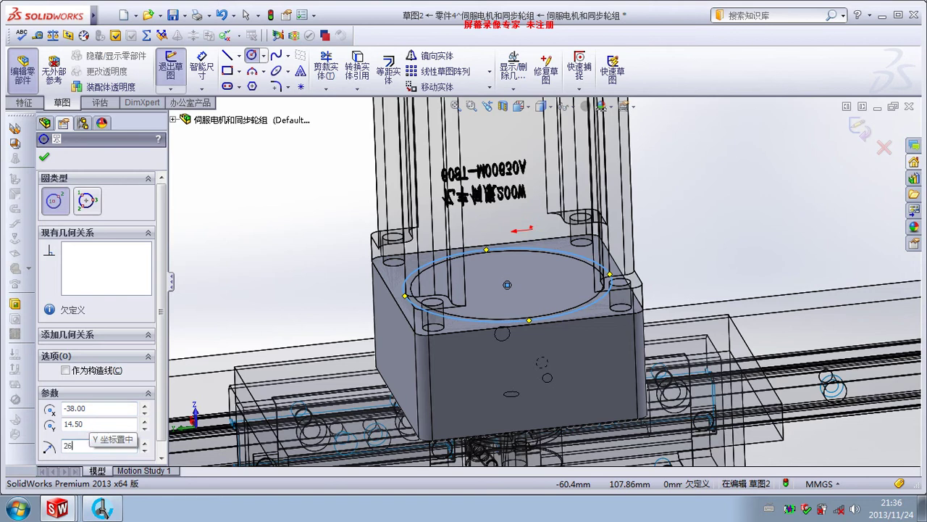
{"action": "left_click", "coordinate": [44, 157]}
Cut the circle Through All the block and return to the assembly
{"action": "left_click", "coordinate": [25, 102]}
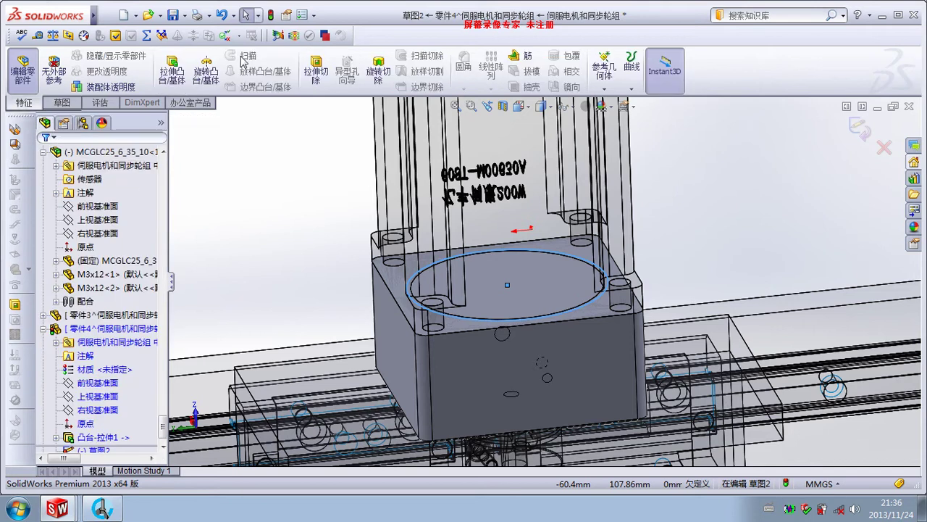
{"action": "left_click", "coordinate": [316, 70]}
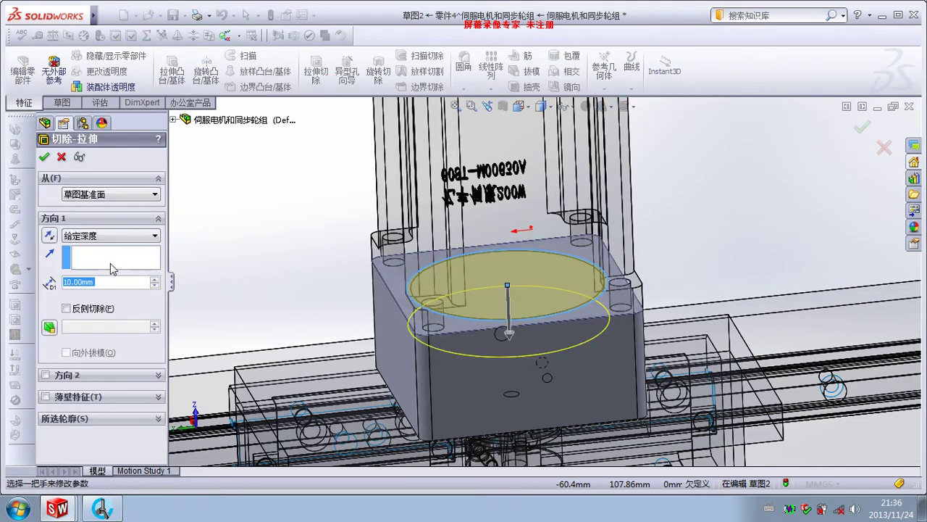
{"action": "left_click", "coordinate": [111, 235]}
{"action": "left_click", "coordinate": [109, 246]}
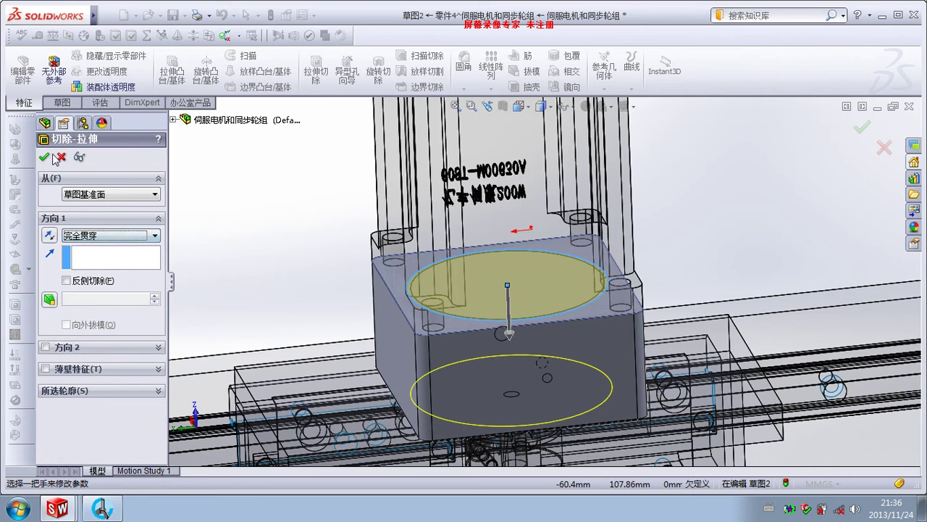
{"action": "left_click", "coordinate": [44, 158]}
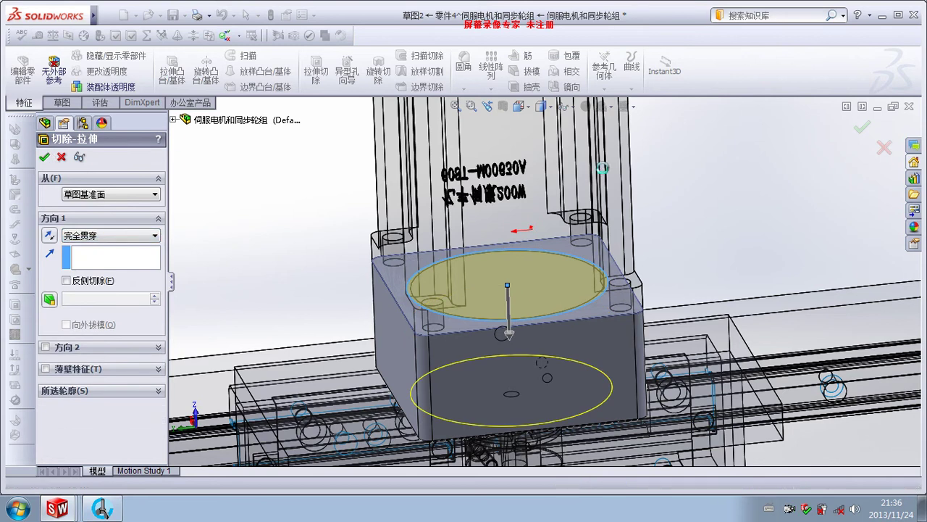
{"action": "left_click", "coordinate": [878, 143]}
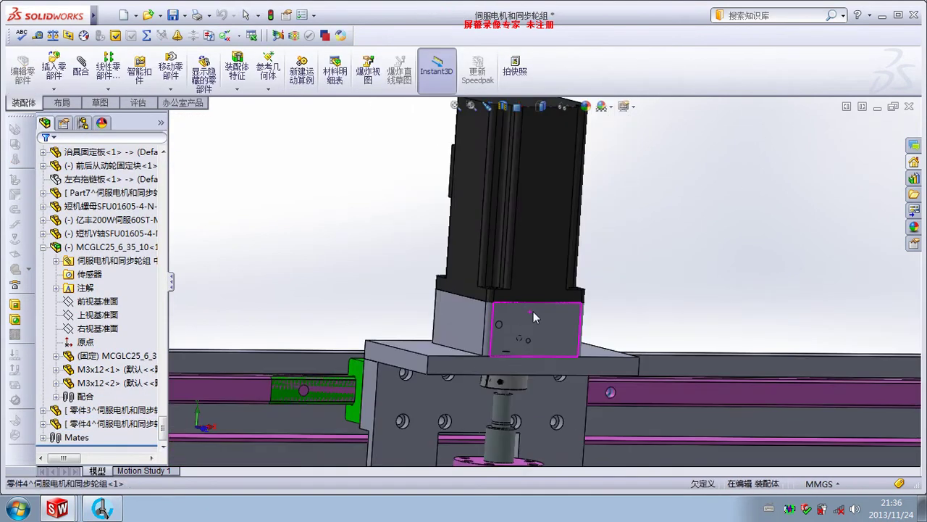
Select the mount block and reopen Part 4 for editing
{"action": "scroll", "coordinate": [533, 312], "scroll_direction": "up", "scroll_amount": 3}
{"action": "scroll", "coordinate": [540, 333], "scroll_direction": "up", "scroll_amount": 3}
{"action": "scroll", "coordinate": [543, 330], "scroll_direction": "down", "scroll_amount": 2}
{"action": "scroll", "coordinate": [543, 329], "scroll_direction": "down", "scroll_amount": 2}
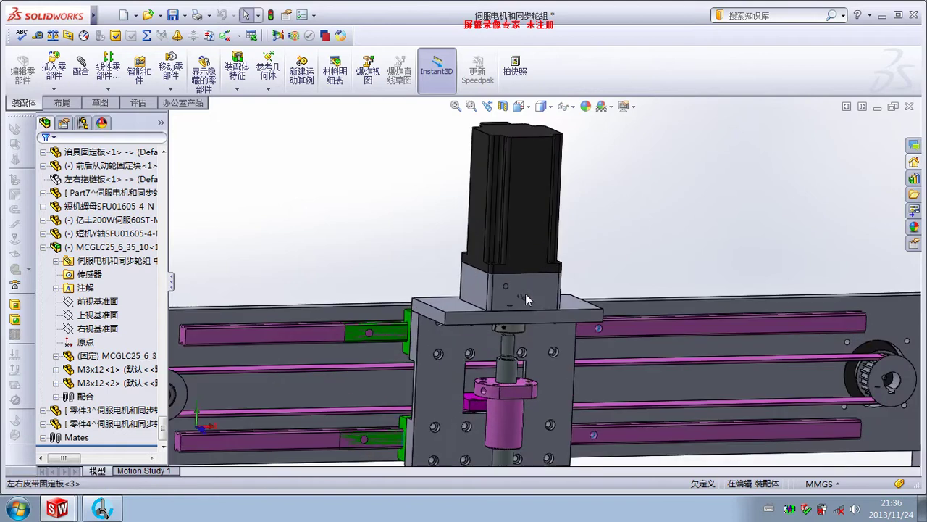
{"action": "left_click", "coordinate": [526, 297]}
{"action": "scroll", "coordinate": [550, 315], "scroll_direction": "down", "scroll_amount": 4}
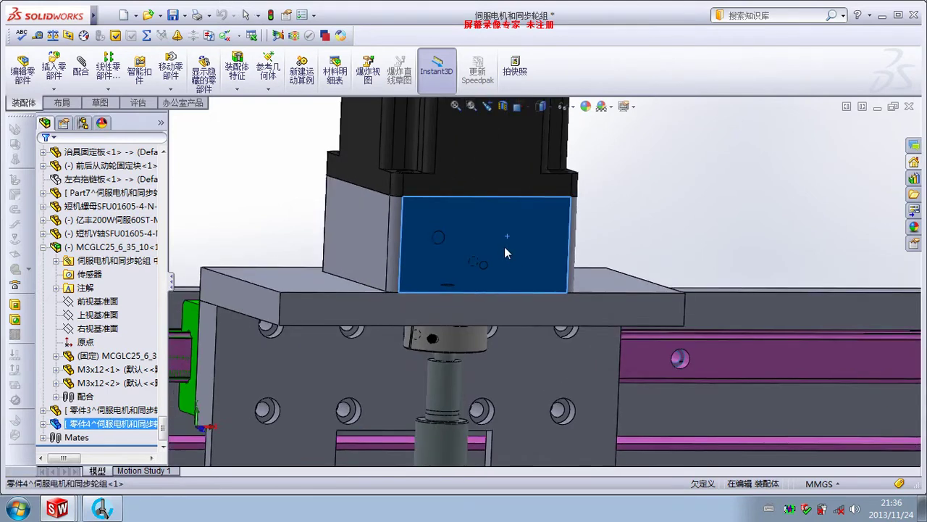
{"action": "middle_click_drag", "start_coordinate": [505, 248], "coordinate": [522, 246]}
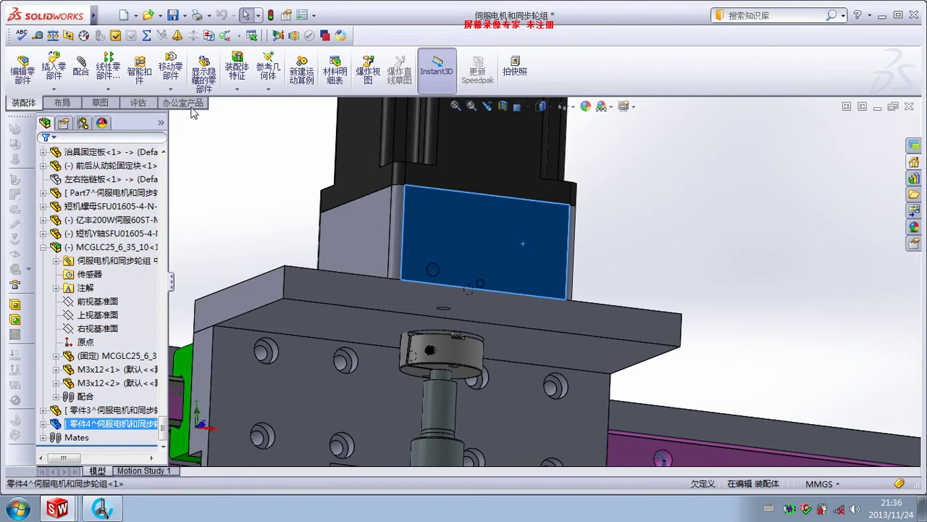
{"action": "left_click", "coordinate": [23, 70]}
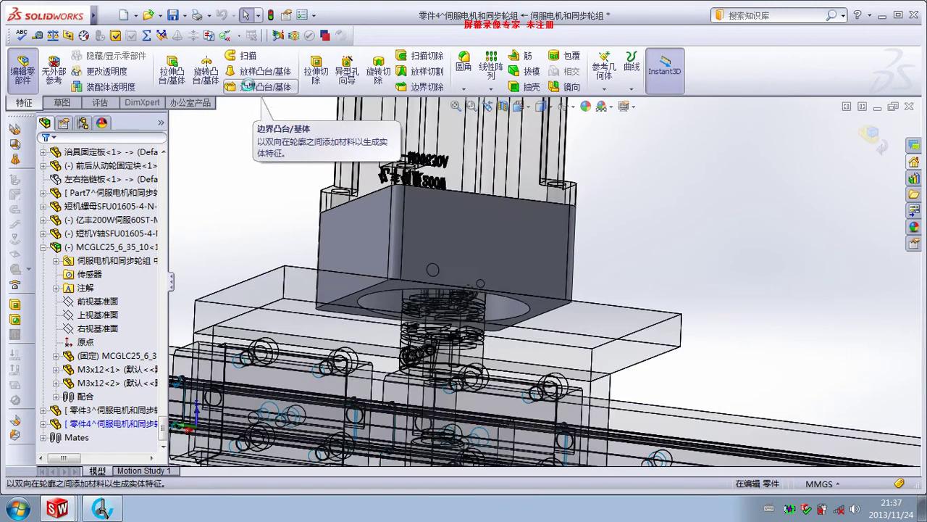
Start a sketch on the block's face and draw a corner rectangle across it
{"action": "left_click", "coordinate": [246, 86]}
{"action": "middle_click_drag", "start_coordinate": [421, 208], "coordinate": [515, 243]}
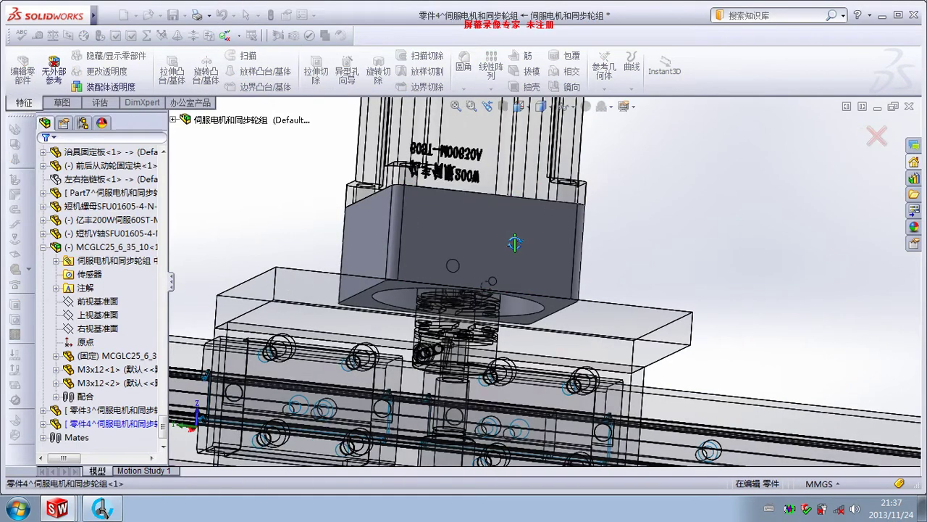
{"action": "left_click", "coordinate": [514, 244]}
{"action": "left_click", "coordinate": [227, 70]}
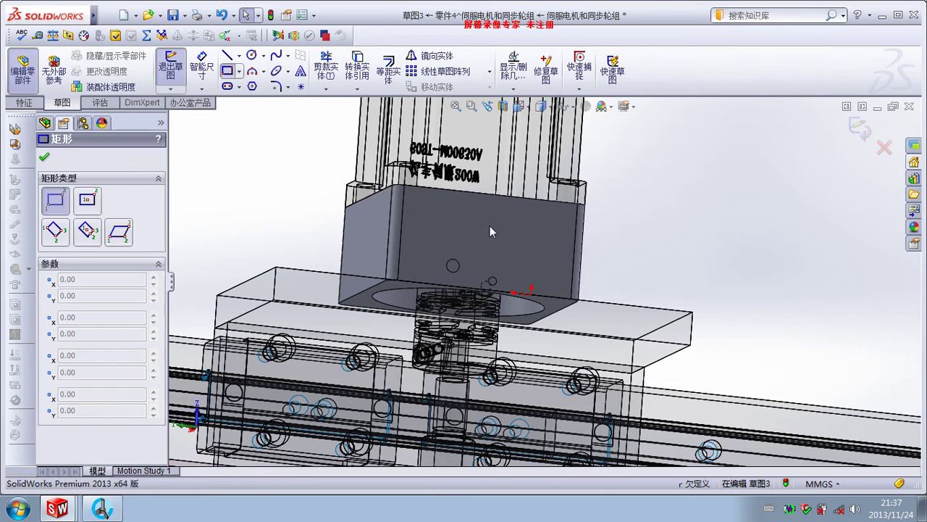
{"action": "middle_click_drag", "start_coordinate": [489, 227], "coordinate": [474, 229]}
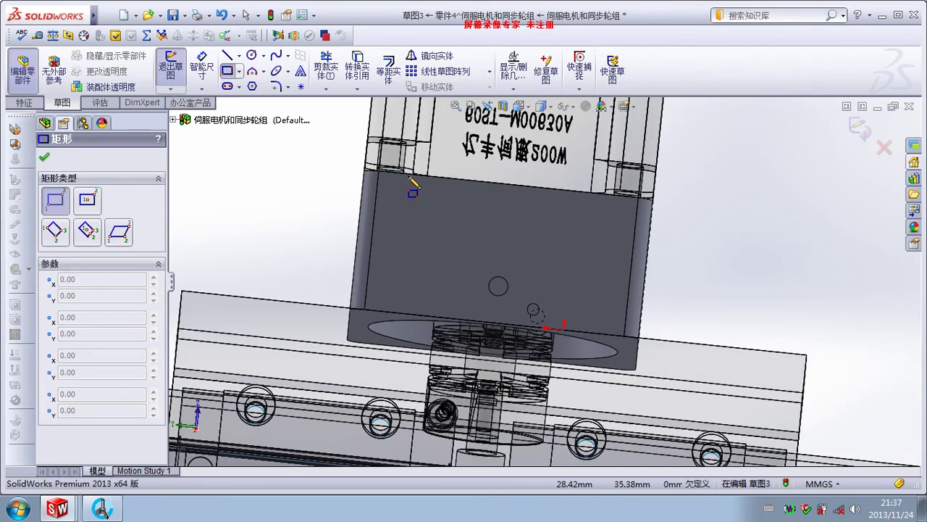
{"action": "left_click", "coordinate": [410, 179]}
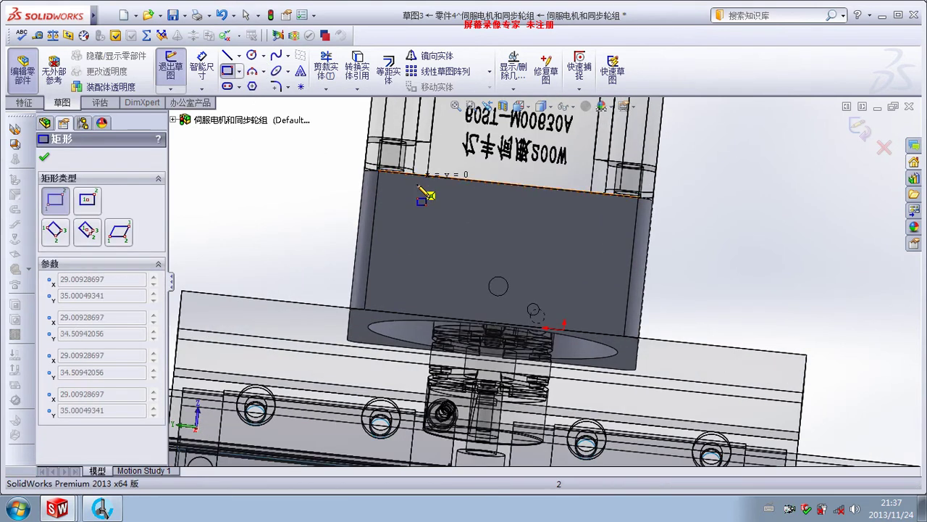
{"action": "left_click", "coordinate": [605, 334]}
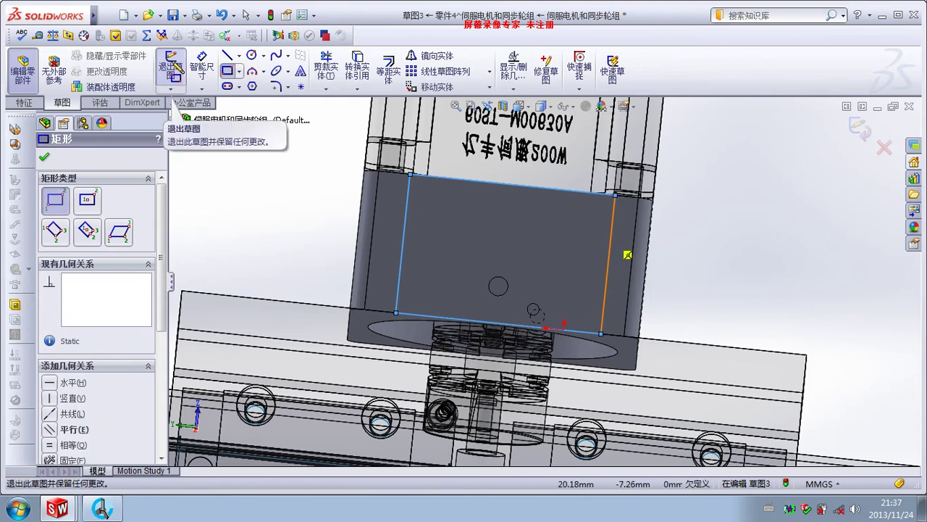
Dimension the rectangle's left side 7.00 mm from the block edge
{"action": "left_click", "coordinate": [202, 67]}
{"action": "left_click", "coordinate": [407, 243]}
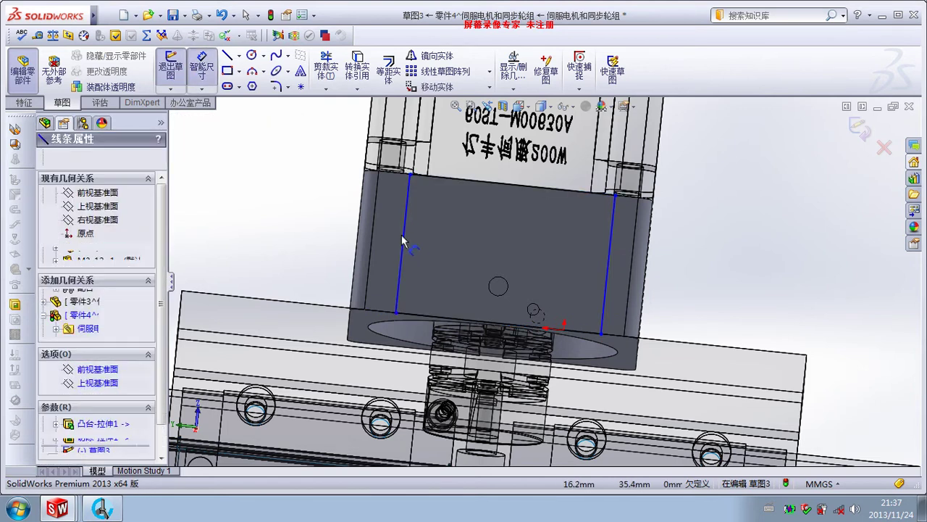
{"action": "left_click", "coordinate": [353, 239]}
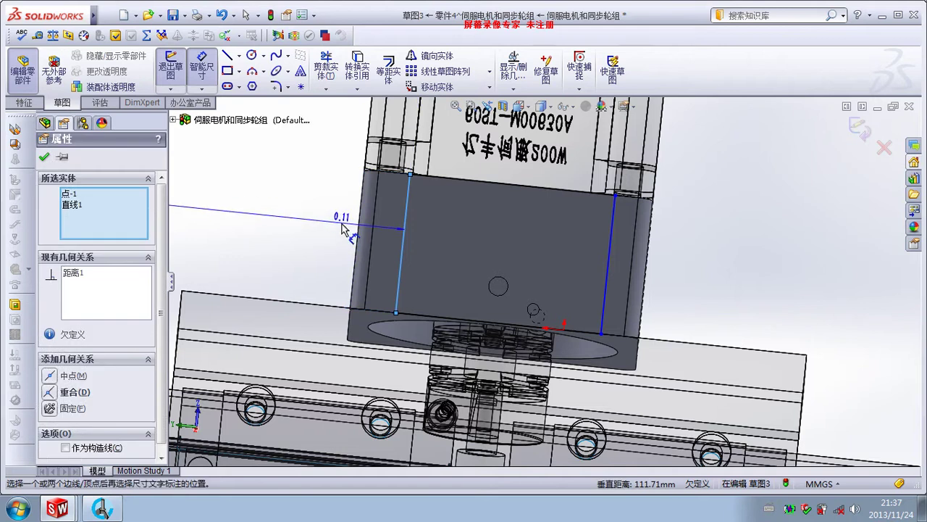
{"action": "key", "text": "Escape"}
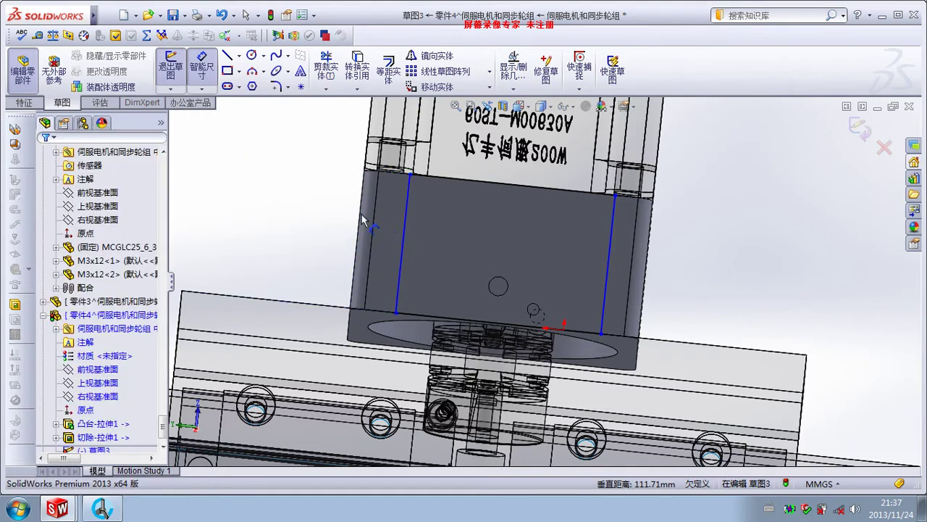
{"action": "middle_click_drag", "start_coordinate": [402, 246], "coordinate": [376, 221]}
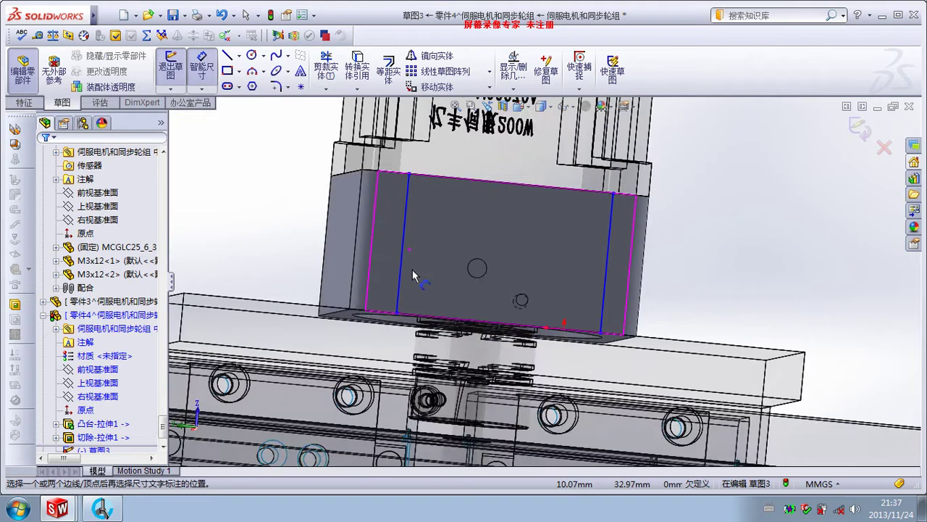
{"action": "left_click", "coordinate": [408, 212]}
{"action": "left_click", "coordinate": [395, 210]}
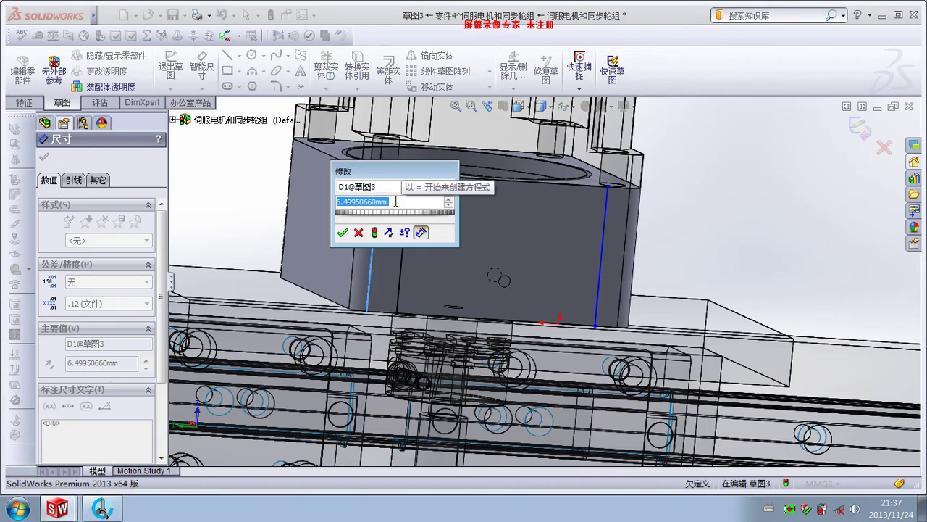
{"action": "type", "text": "7"}
{"action": "key", "text": "Return"}
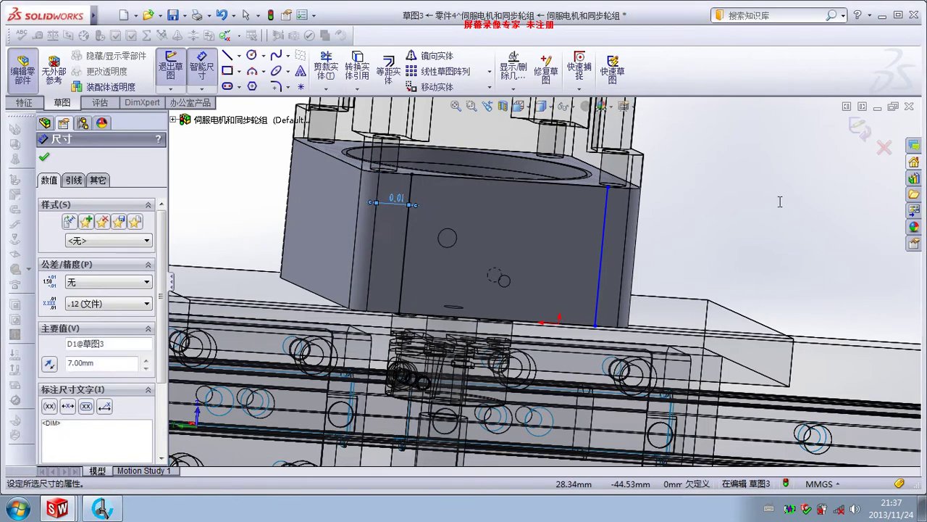
Dimension the rectangle's right side 0.01 from the block's right edge
{"action": "left_click", "coordinate": [629, 236]}
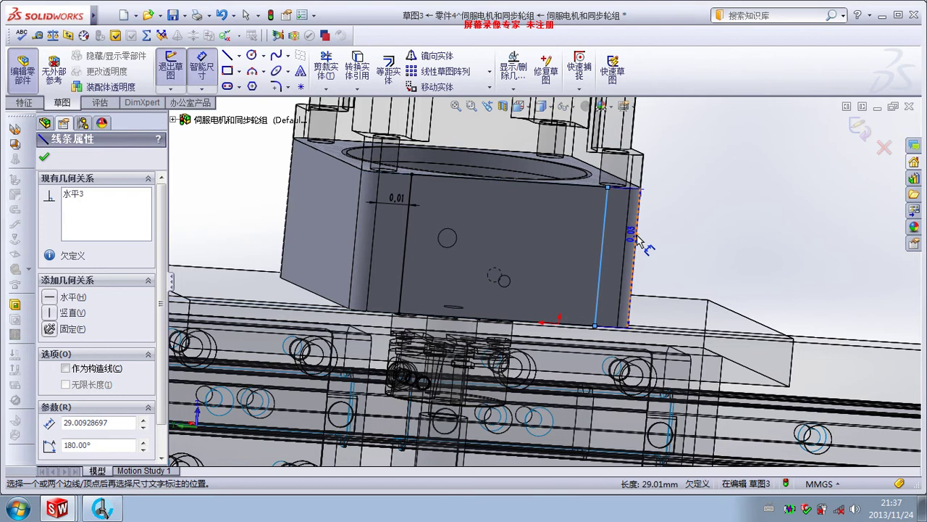
{"action": "scroll", "coordinate": [624, 267], "scroll_direction": "down", "scroll_amount": 2}
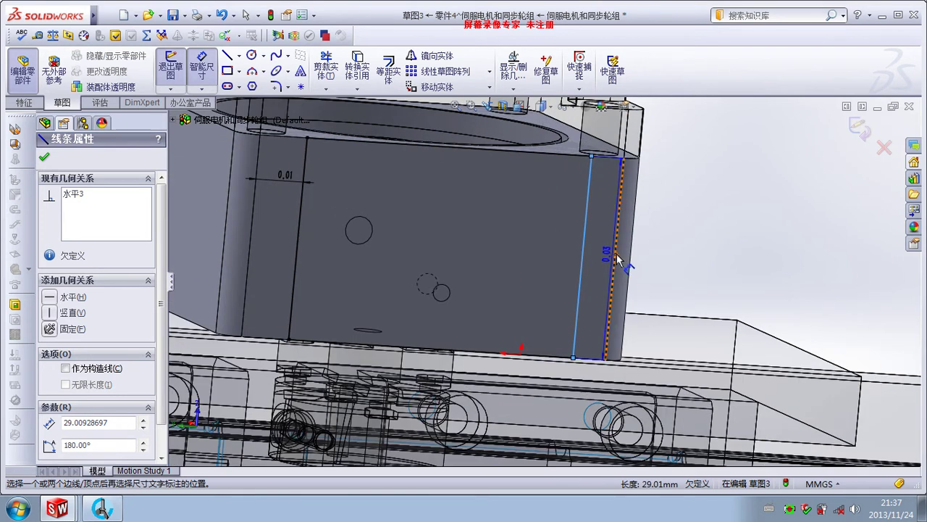
{"action": "left_click", "coordinate": [618, 258]}
{"action": "left_click", "coordinate": [690, 201]}
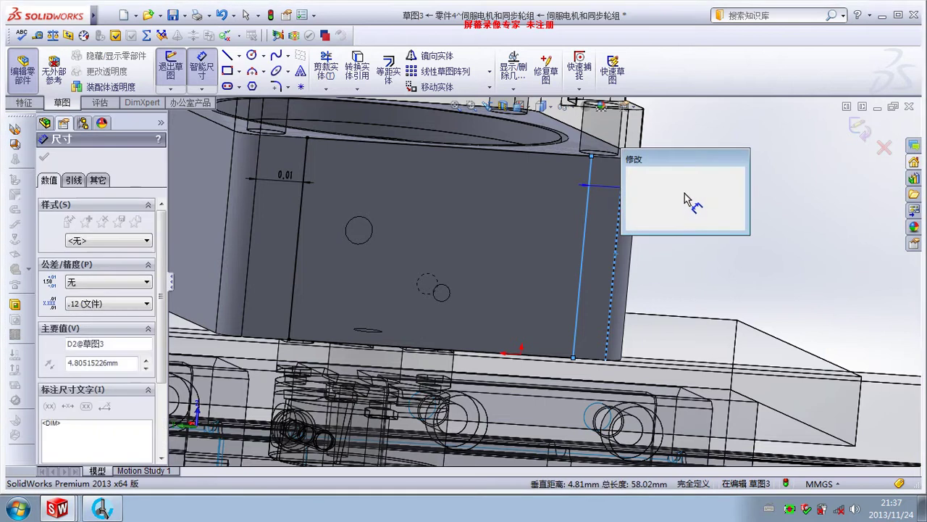
{"action": "type", "text": "70.01"}
{"action": "key", "text": "Return"}
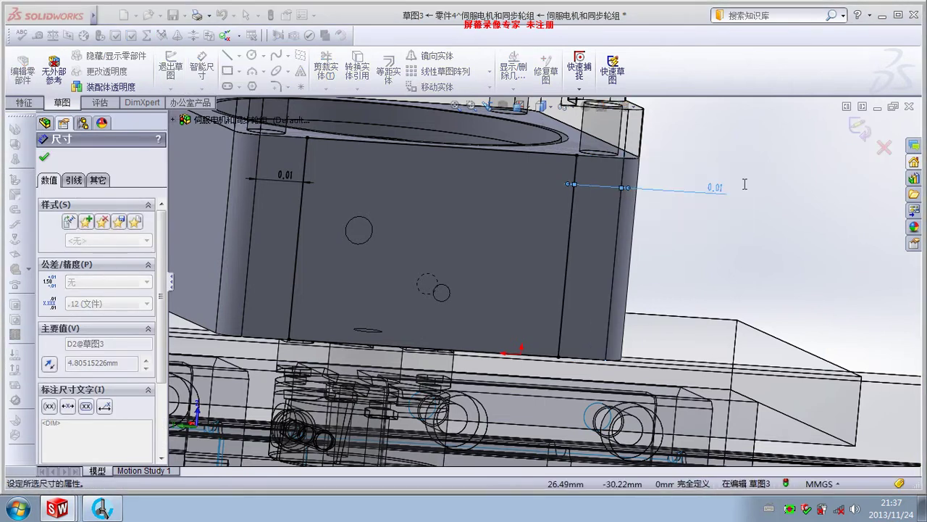
{"action": "left_click", "coordinate": [700, 244]}
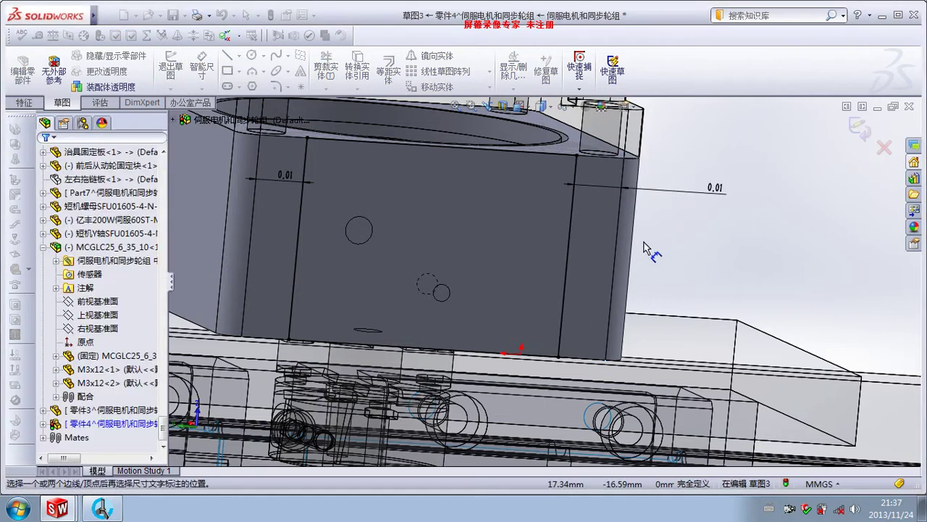
{"action": "left_click", "coordinate": [42, 103]}
Extruded-cut the rectangle 20.00 mm deep and return to the assembly
{"action": "left_click", "coordinate": [316, 71]}
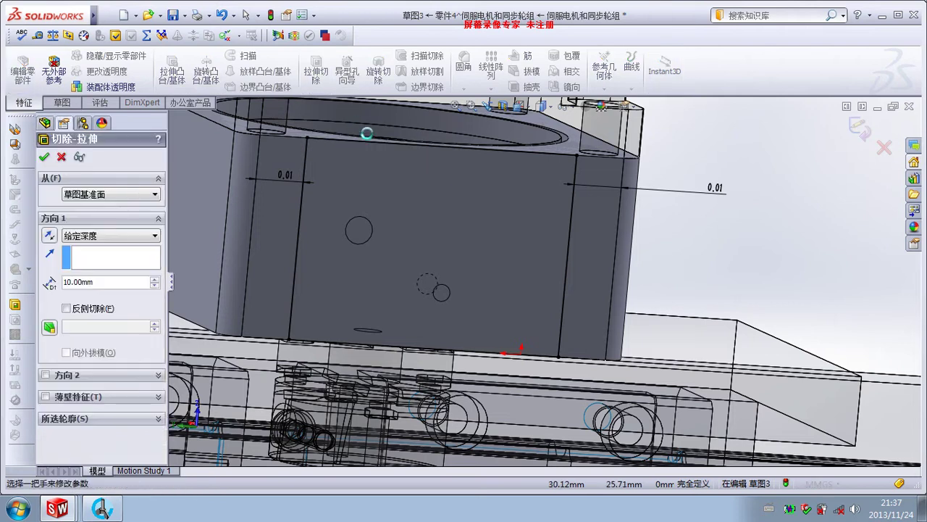
{"action": "left_click", "coordinate": [153, 279]}
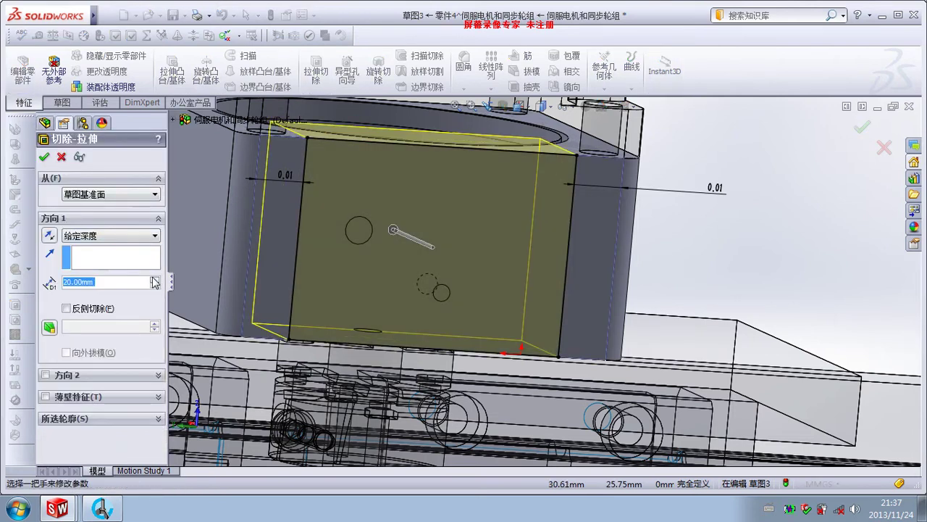
{"action": "left_click", "coordinate": [45, 157]}
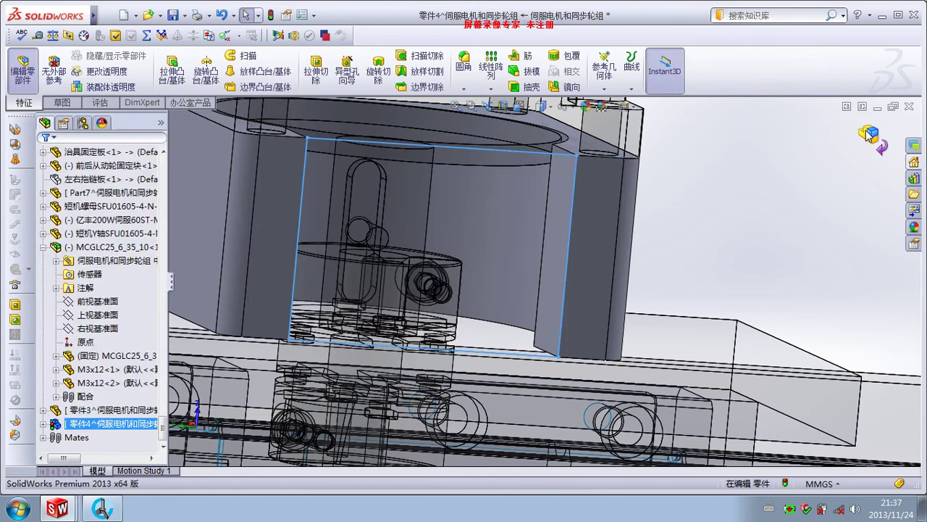
{"action": "left_click", "coordinate": [861, 127]}
Orbit the assembly to an oblique view and select a face of 左右皮带固定板<3>
{"action": "middle_click_drag", "start_coordinate": [680, 231], "coordinate": [513, 299]}
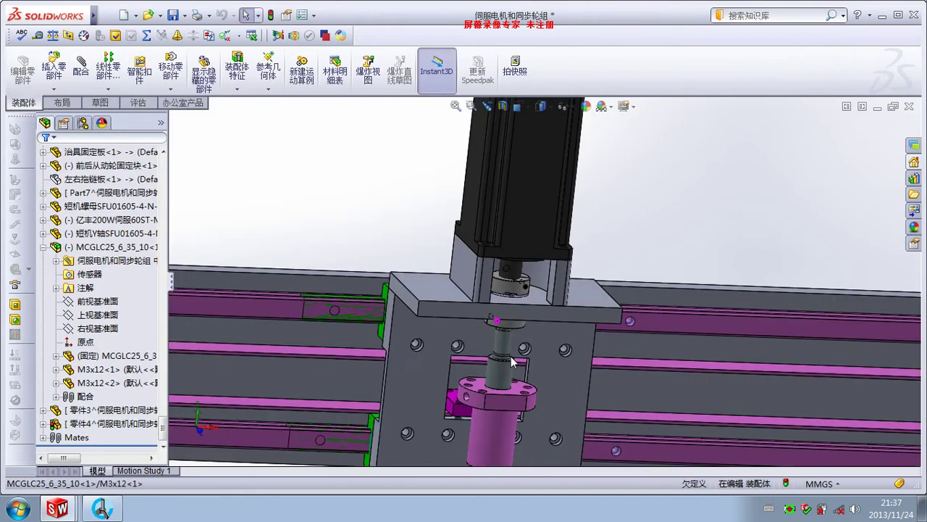
{"action": "key", "text": "ctrl+1"}
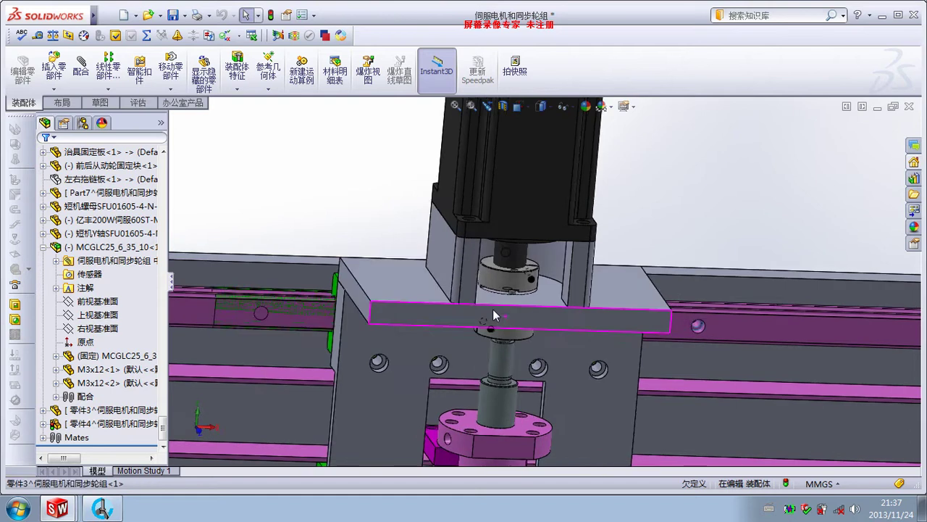
{"action": "scroll", "coordinate": [540, 355], "scroll_direction": "up", "scroll_amount": 3}
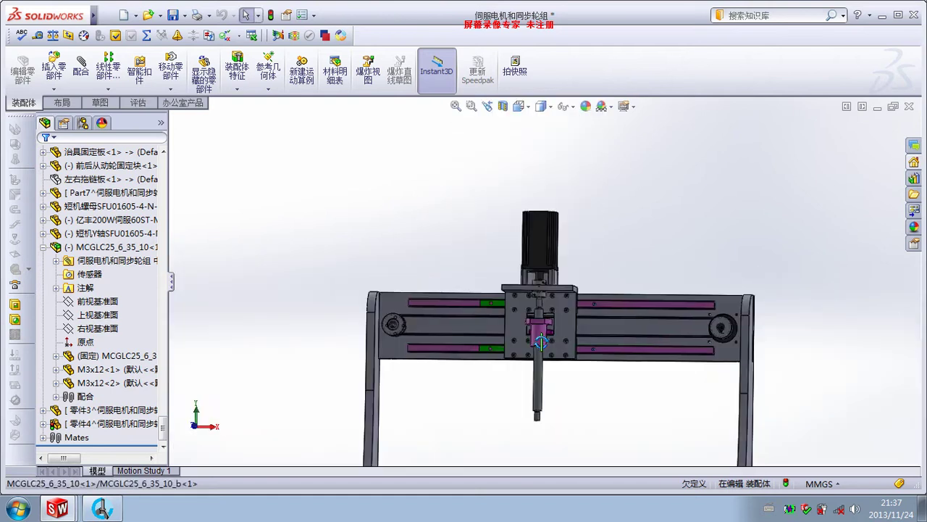
{"action": "scroll", "coordinate": [545, 348], "scroll_direction": "up", "scroll_amount": 2}
{"action": "middle_click_drag", "start_coordinate": [545, 349], "coordinate": [590, 390]}
{"action": "scroll", "coordinate": [526, 347], "scroll_direction": "down", "scroll_amount": 3}
{"action": "scroll", "coordinate": [526, 347], "scroll_direction": "down", "scroll_amount": 3}
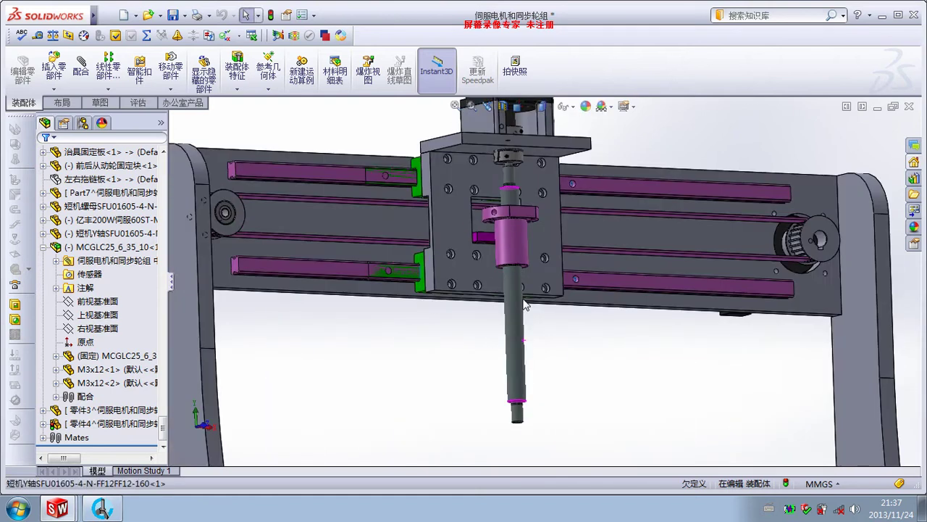
{"action": "middle_click_drag", "start_coordinate": [526, 347], "coordinate": [489, 306]}
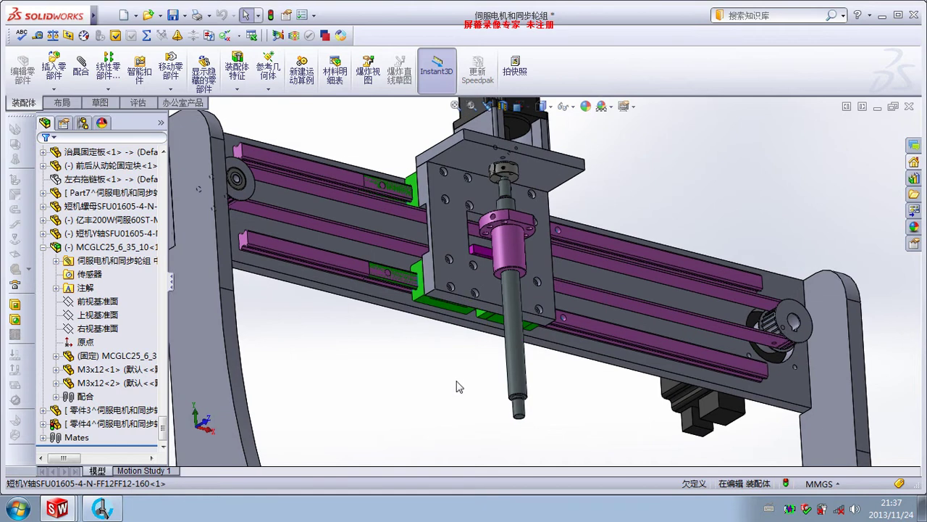
{"action": "middle_click_drag", "start_coordinate": [569, 382], "coordinate": [538, 384]}
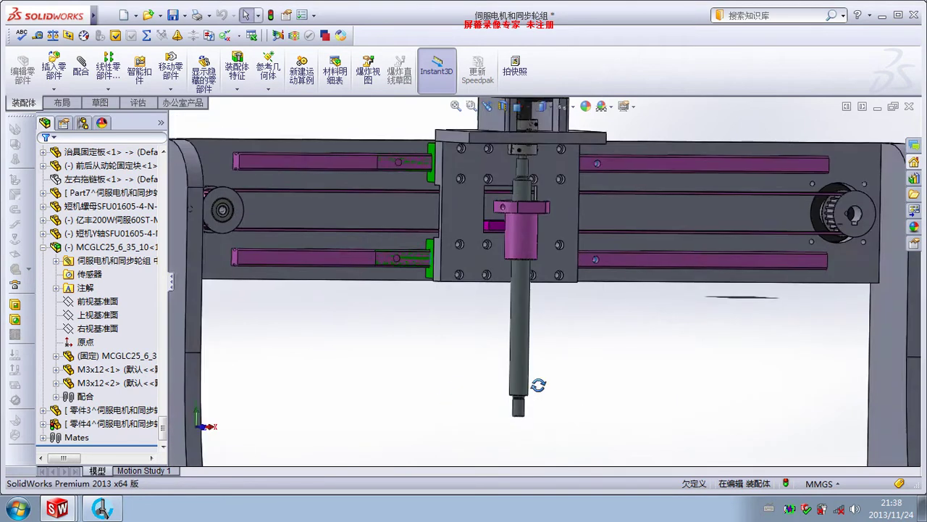
{"action": "scroll", "coordinate": [507, 406], "scroll_direction": "down", "scroll_amount": 3}
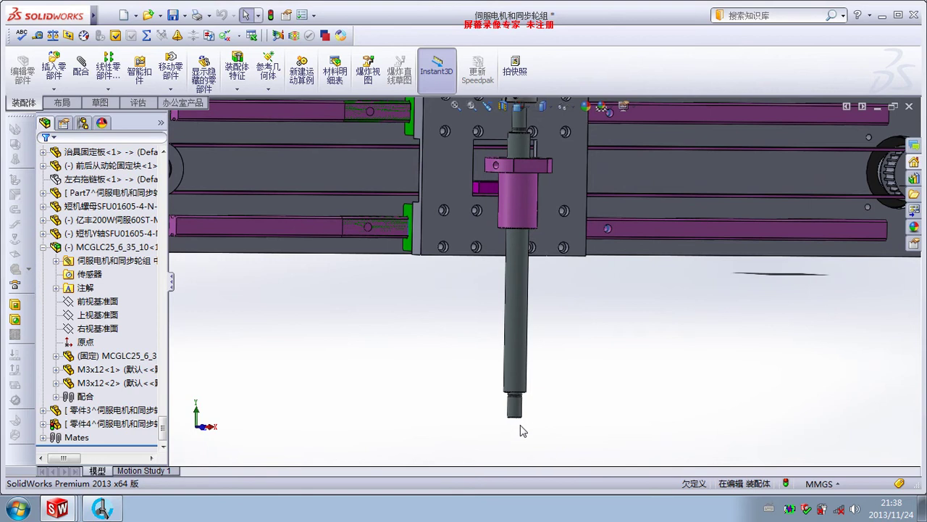
{"action": "scroll", "coordinate": [517, 424], "scroll_direction": "up", "scroll_amount": 3}
{"action": "middle_click_drag", "start_coordinate": [517, 424], "coordinate": [476, 362]}
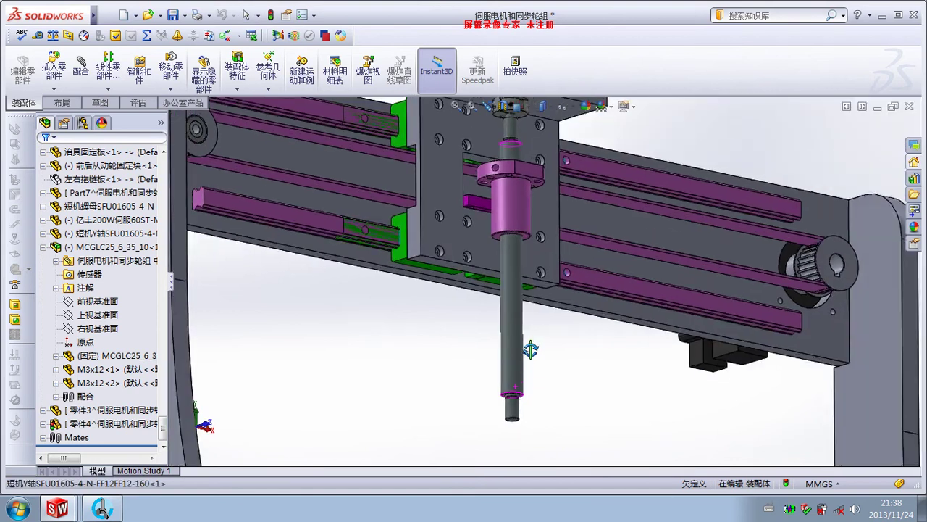
{"action": "scroll", "coordinate": [478, 303], "scroll_direction": "down", "scroll_amount": 3}
{"action": "middle_click_drag", "start_coordinate": [479, 302], "coordinate": [483, 270]}
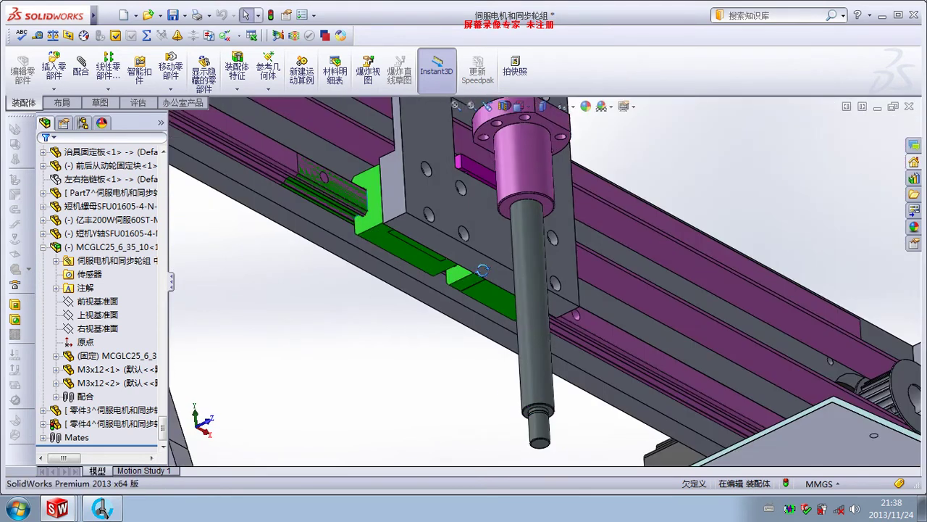
{"action": "left_click", "coordinate": [485, 278]}
{"action": "scroll", "coordinate": [485, 277], "scroll_direction": "up", "scroll_amount": 2}
{"action": "scroll", "coordinate": [484, 278], "scroll_direction": "up", "scroll_amount": 2}
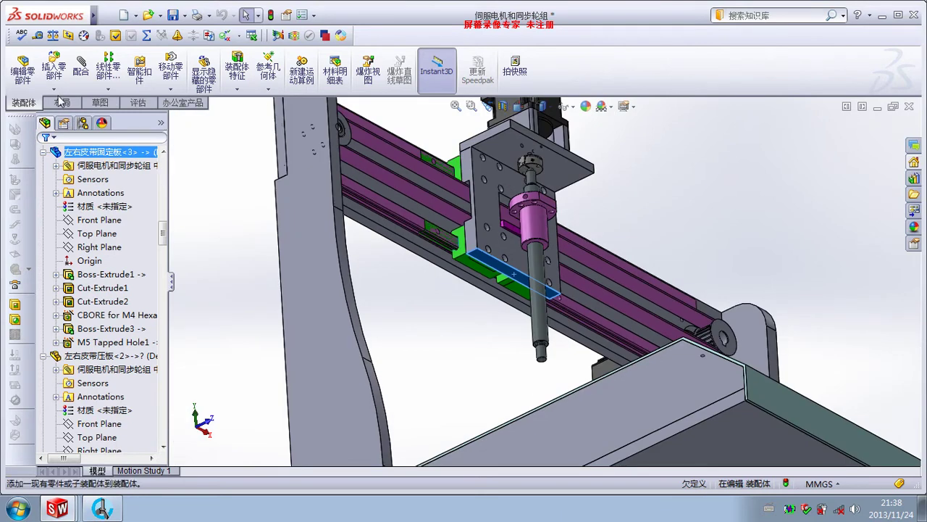
Begin inserting an existing component, then cancel it
{"action": "left_click", "coordinate": [54, 88]}
{"action": "left_click", "coordinate": [72, 102]}
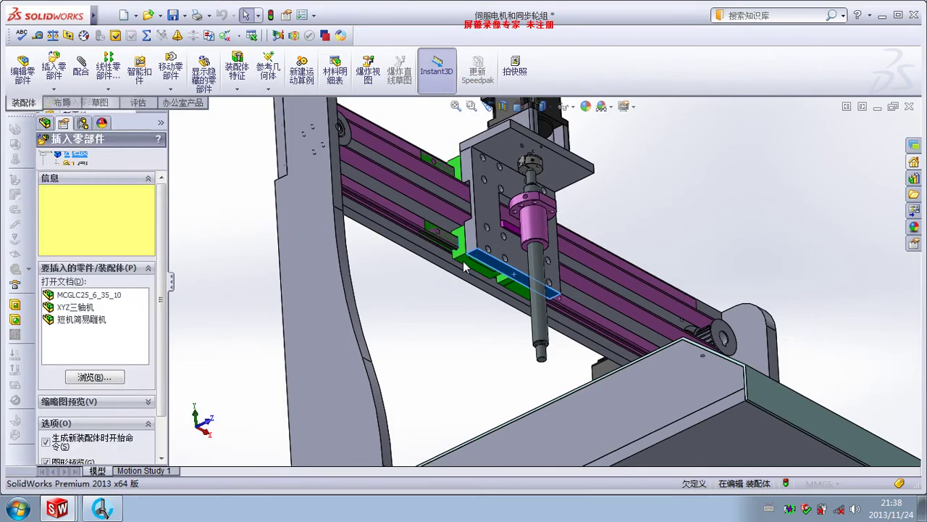
{"action": "scroll", "coordinate": [527, 290], "scroll_direction": "down", "scroll_amount": 2}
{"action": "scroll", "coordinate": [527, 290], "scroll_direction": "down", "scroll_amount": 2}
{"action": "scroll", "coordinate": [528, 290], "scroll_direction": "up", "scroll_amount": 1}
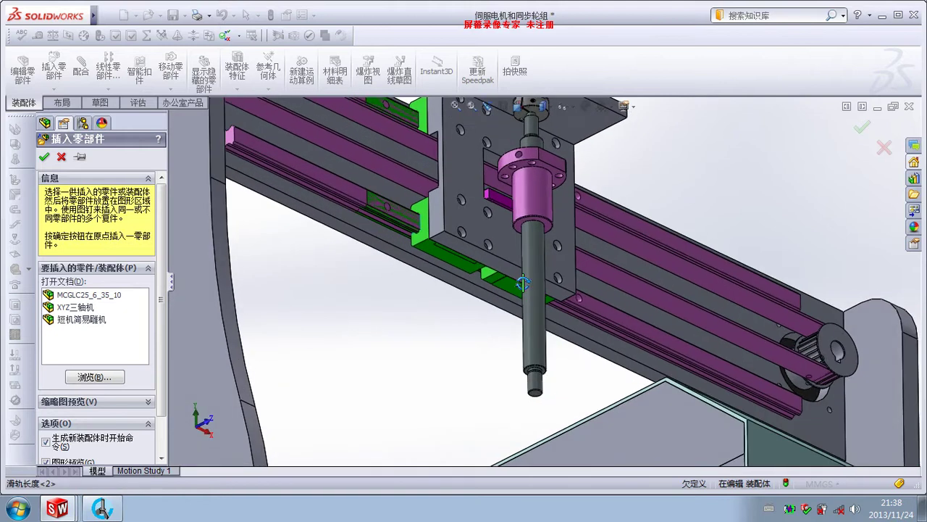
{"action": "left_click", "coordinate": [512, 274]}
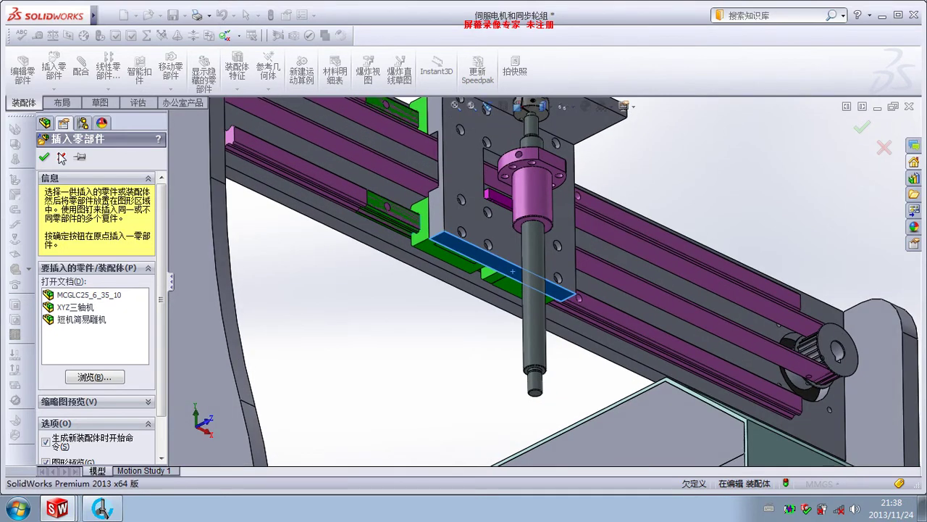
{"action": "left_click", "coordinate": [62, 157]}
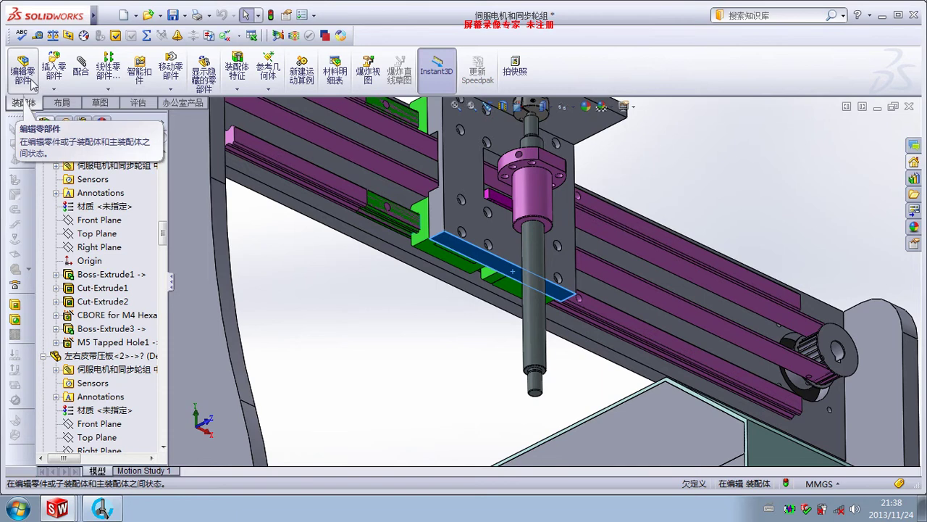
Add new Part 5, accept the template warnings, and sketch on the belt plate's underside
{"action": "left_click", "coordinate": [54, 89]}
{"action": "left_click", "coordinate": [83, 114]}
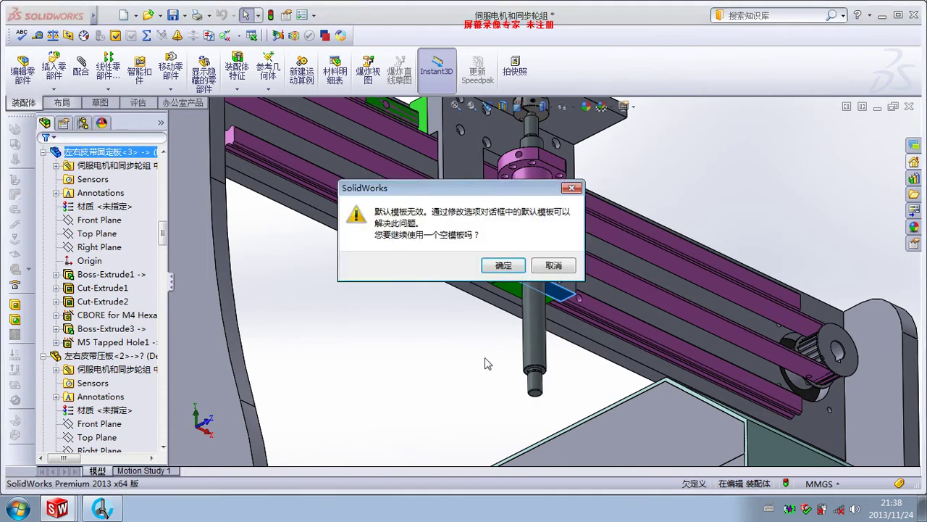
{"action": "left_click", "coordinate": [504, 265]}
{"action": "left_click", "coordinate": [550, 259]}
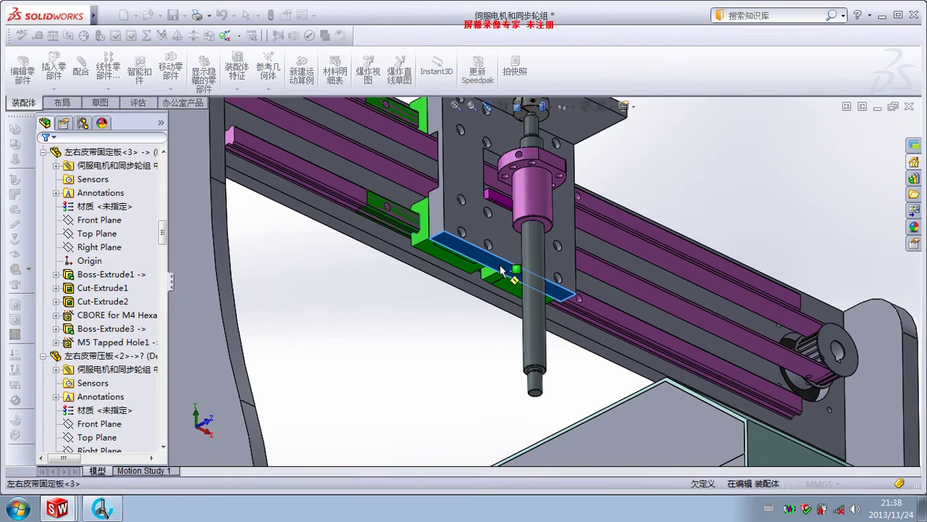
{"action": "left_click", "coordinate": [513, 270]}
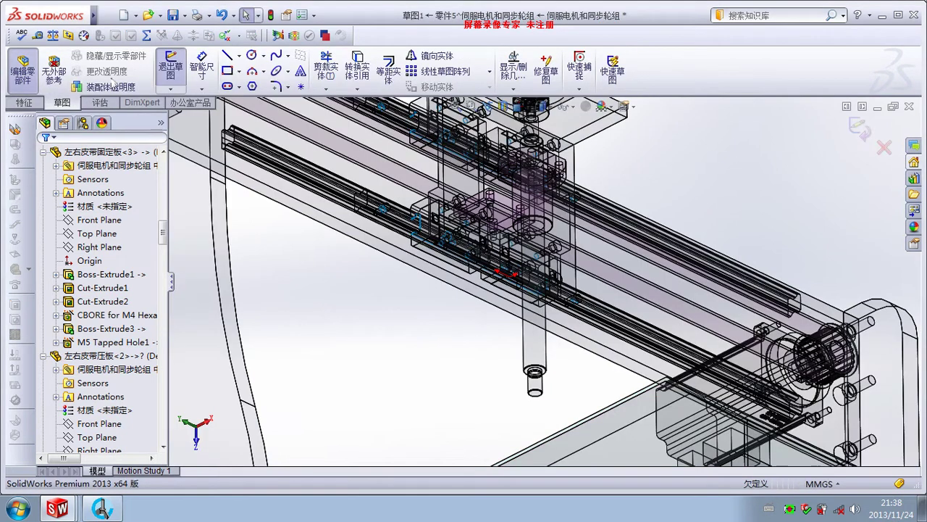
Draw a corner rectangle on the plate underside, spanning the plate's opposite corners
{"action": "left_click", "coordinate": [228, 70]}
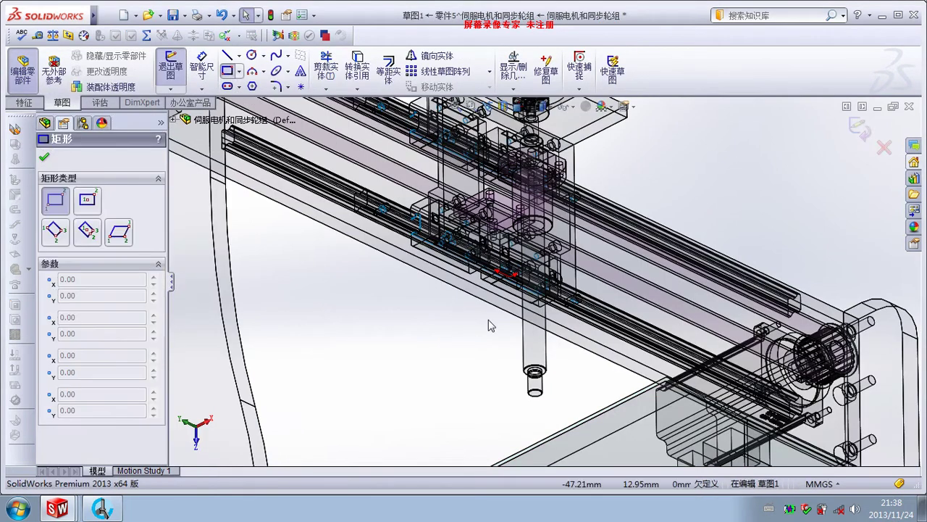
{"action": "key", "text": "ctrl+8"}
{"action": "middle_click_drag", "start_coordinate": [491, 305], "coordinate": [435, 330]}
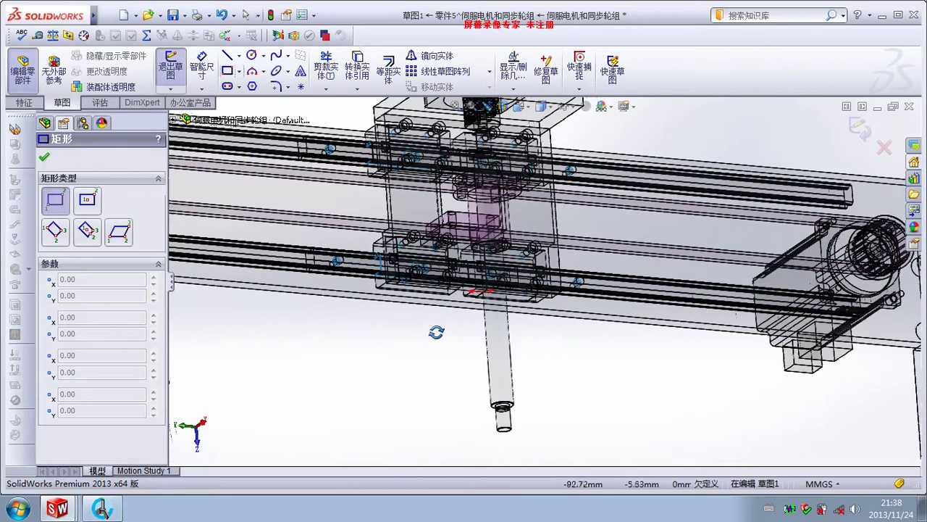
{"action": "scroll", "coordinate": [437, 322], "scroll_direction": "down", "scroll_amount": 3}
{"action": "scroll", "coordinate": [443, 312], "scroll_direction": "down", "scroll_amount": 2}
{"action": "scroll", "coordinate": [464, 246], "scroll_direction": "down", "scroll_amount": 2}
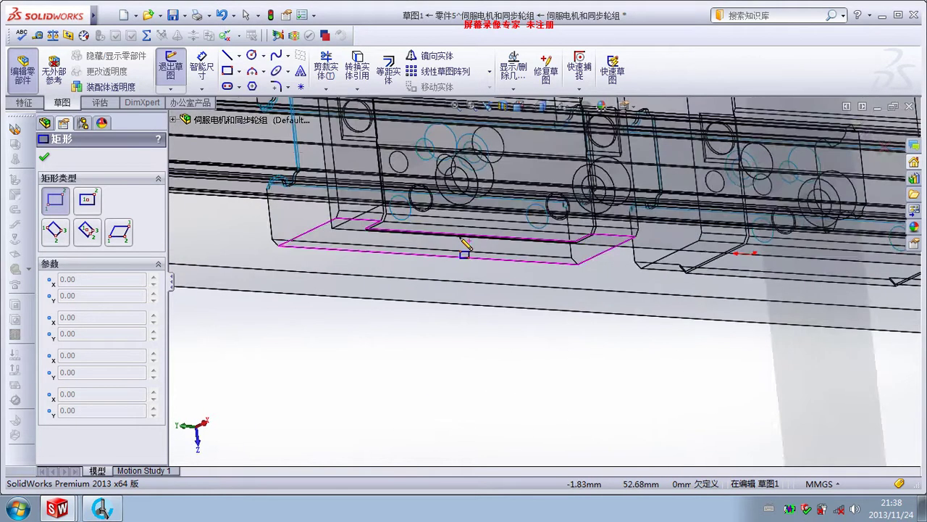
{"action": "scroll", "coordinate": [442, 230], "scroll_direction": "down", "scroll_amount": 2}
{"action": "mouse_move", "coordinate": [442, 230]}
{"action": "middle_mouse_down"}
{"action": "mouse_move", "coordinate": [793, 312]}
{"action": "mouse_move", "coordinate": [631, 278]}
{"action": "middle_mouse_up"}
{"action": "scroll", "coordinate": [617, 279], "scroll_direction": "down", "scroll_amount": 3}
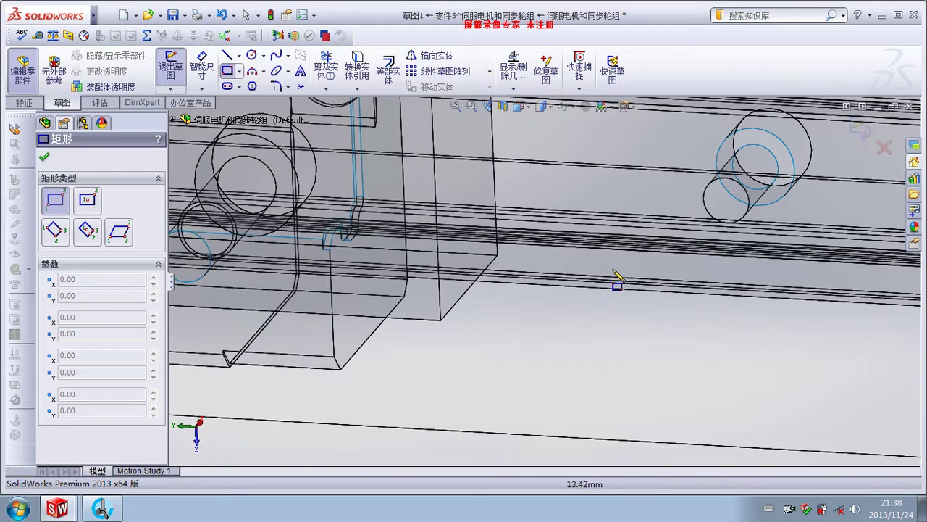
{"action": "left_click", "coordinate": [497, 255]}
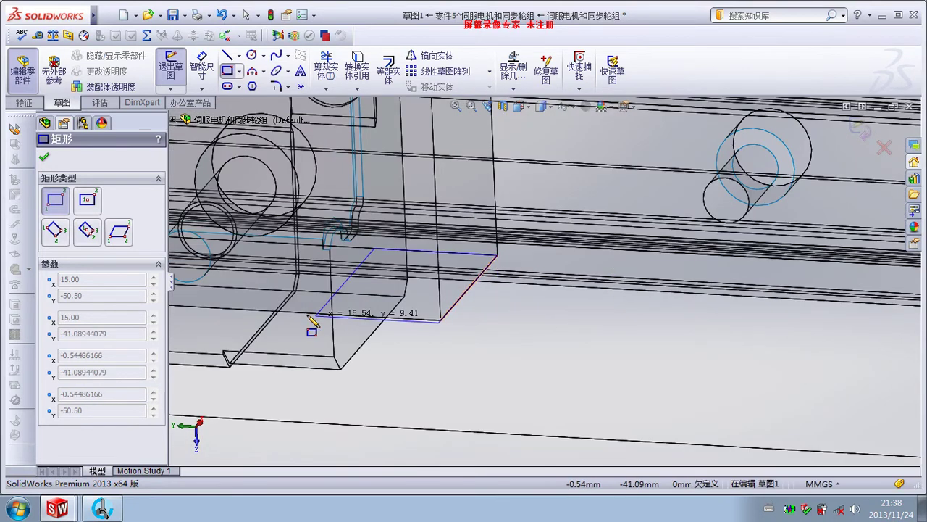
{"action": "scroll", "coordinate": [341, 311], "scroll_direction": "up", "scroll_amount": 2}
{"action": "scroll", "coordinate": [326, 304], "scroll_direction": "up", "scroll_amount": 3}
{"action": "scroll", "coordinate": [261, 289], "scroll_direction": "down", "scroll_amount": 2}
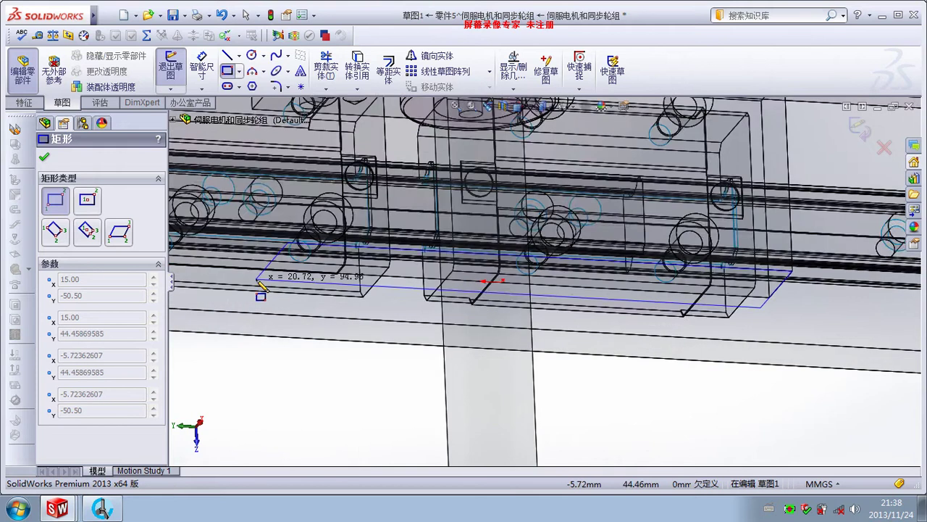
{"action": "scroll", "coordinate": [260, 288], "scroll_direction": "up", "scroll_amount": 1}
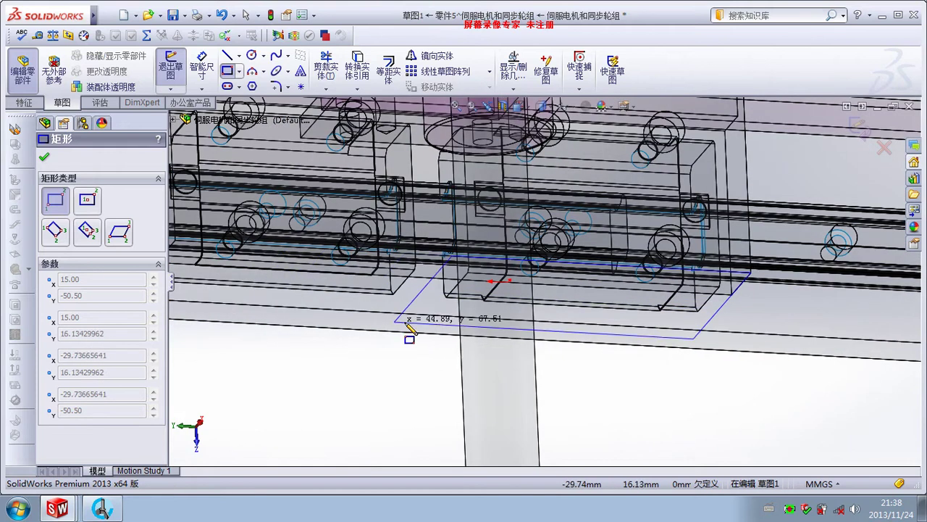
{"action": "scroll", "coordinate": [364, 294], "scroll_direction": "up", "scroll_amount": 1}
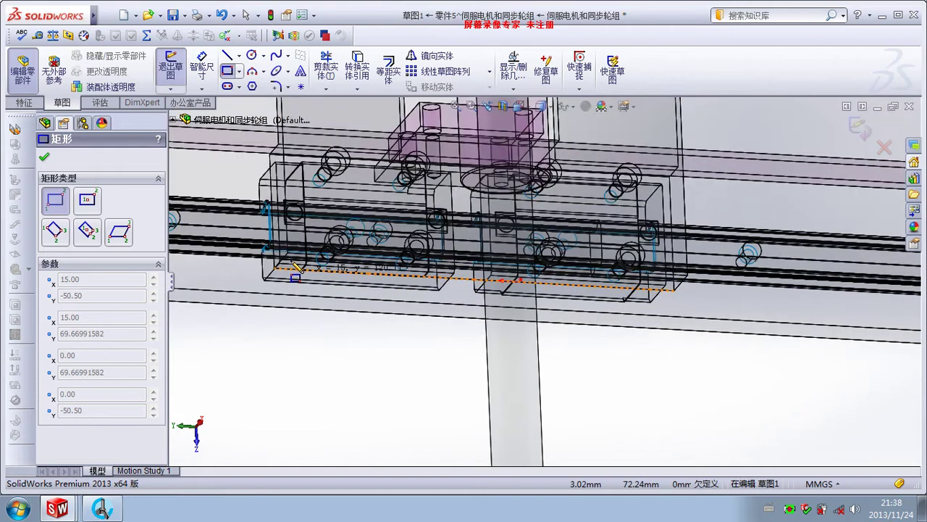
{"action": "scroll", "coordinate": [297, 273], "scroll_direction": "down", "scroll_amount": 2}
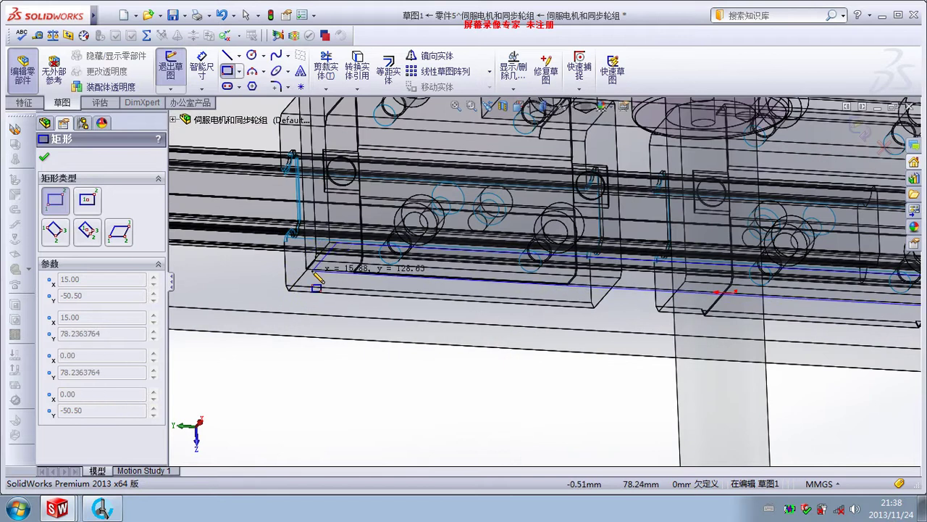
{"action": "scroll", "coordinate": [307, 269], "scroll_direction": "down", "scroll_amount": 1}
{"action": "scroll", "coordinate": [355, 268], "scroll_direction": "down", "scroll_amount": 1}
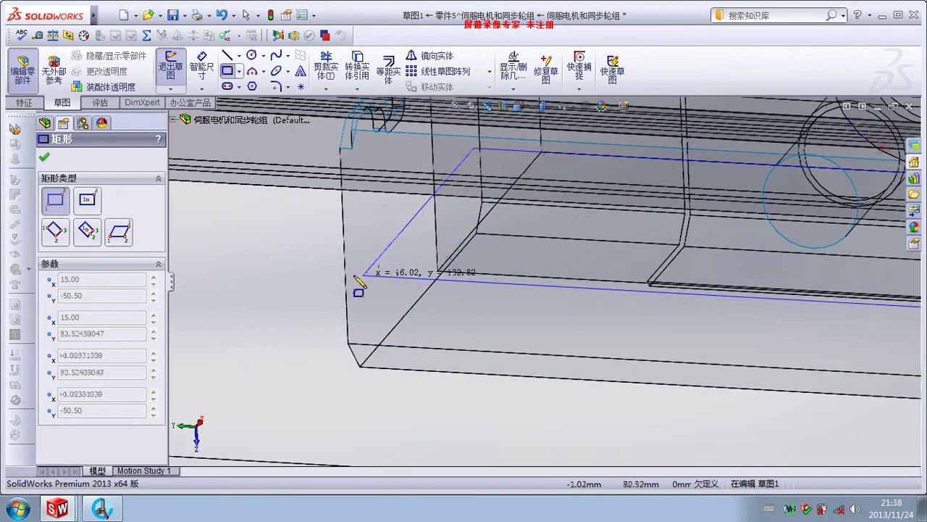
{"action": "left_click", "coordinate": [438, 271]}
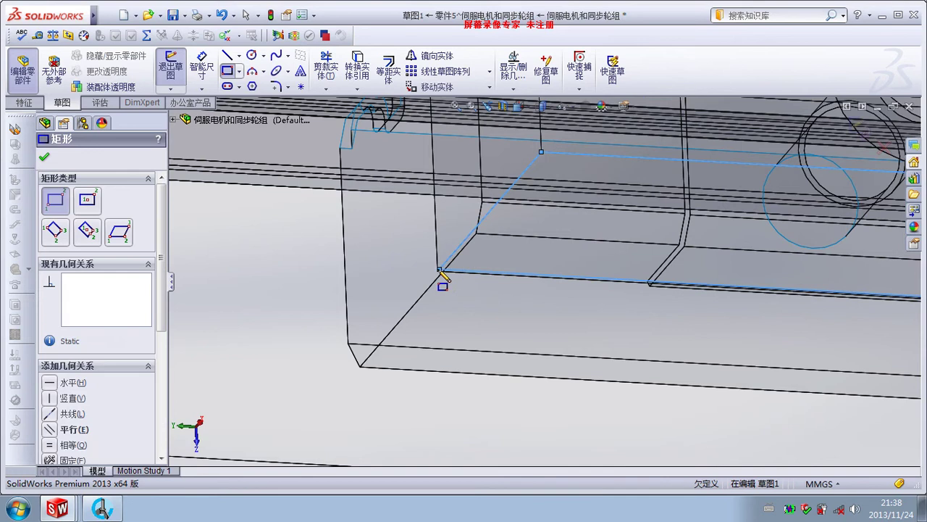
Make the rectangle's long bottom line collinear with the plate edge to fully define the sketch
{"action": "key", "text": "Escape"}
{"action": "scroll", "coordinate": [590, 263], "scroll_direction": "down", "scroll_amount": 1}
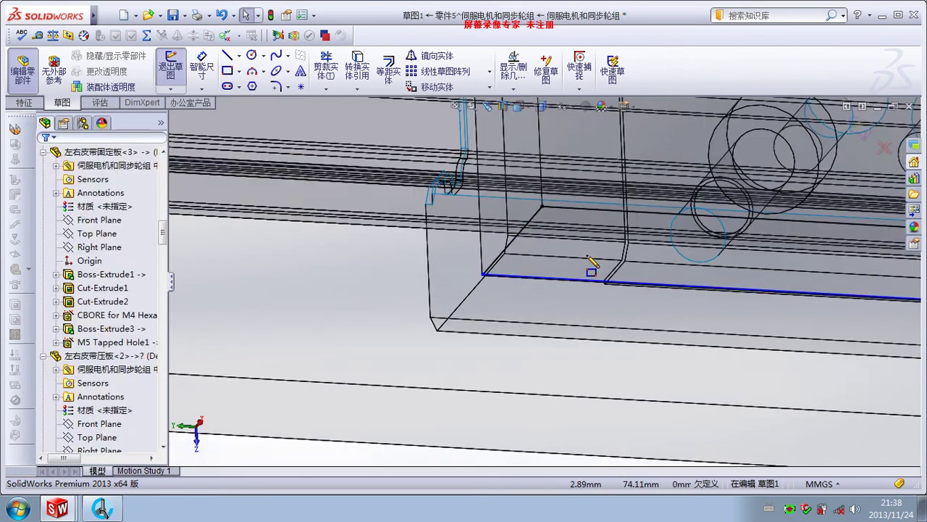
{"action": "scroll", "coordinate": [575, 265], "scroll_direction": "up", "scroll_amount": 1}
{"action": "scroll", "coordinate": [466, 294], "scroll_direction": "down", "scroll_amount": 2}
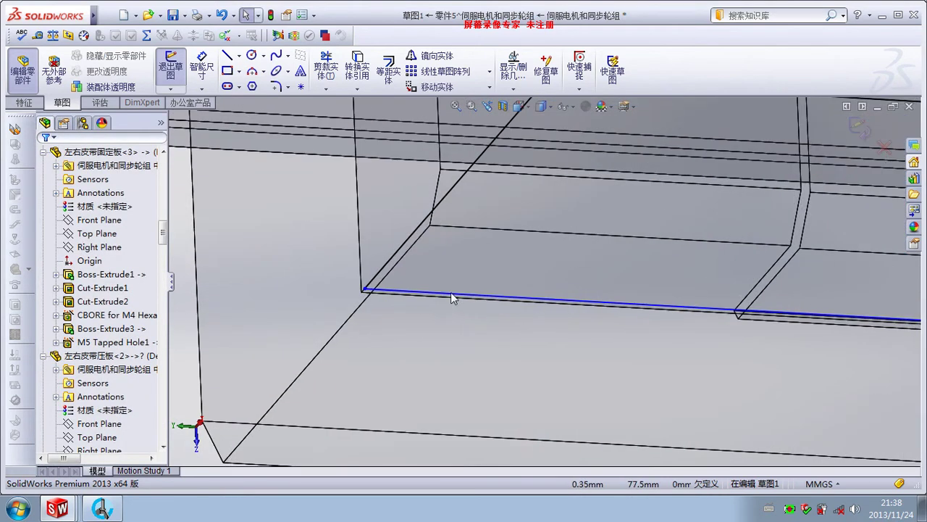
{"action": "left_click", "coordinate": [409, 297]}
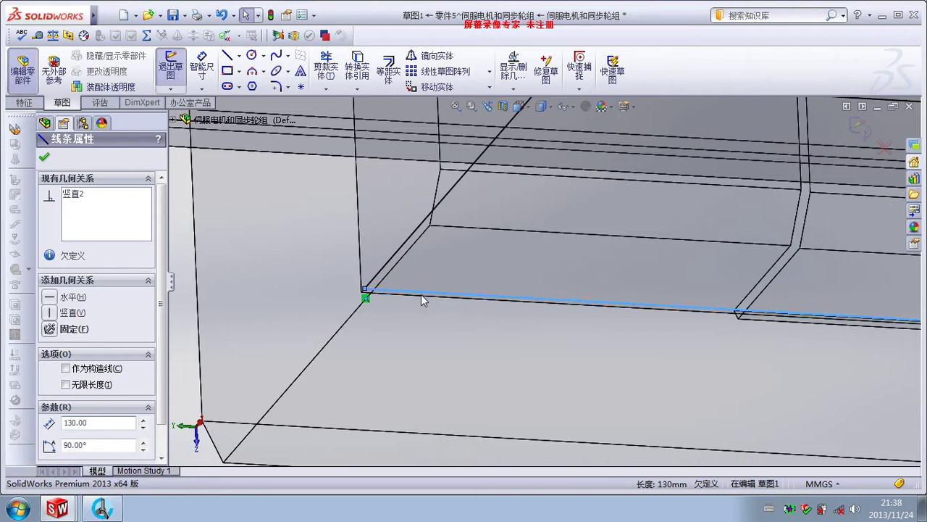
{"action": "left_click", "coordinate": [406, 297], "text": "ctrl"}
{"action": "left_click", "coordinate": [49, 375]}
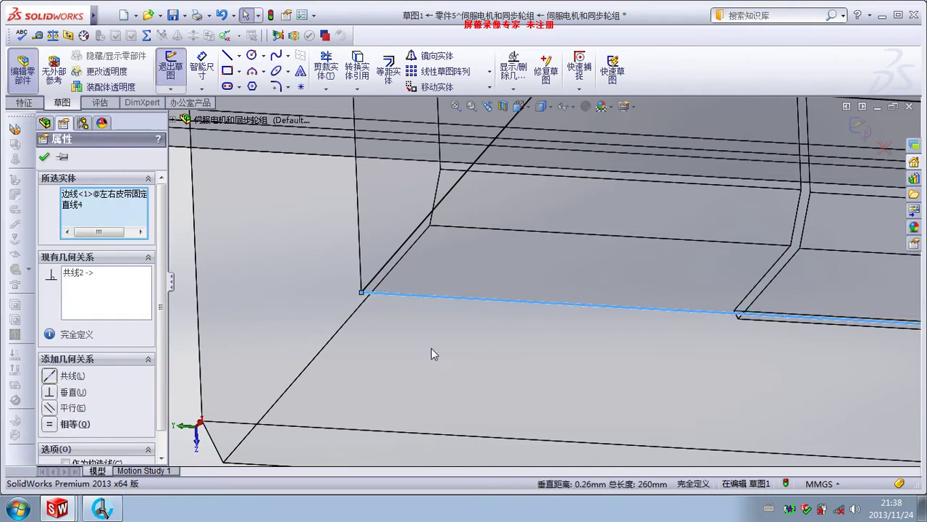
{"action": "scroll", "coordinate": [465, 333], "scroll_direction": "up", "scroll_amount": 1}
{"action": "scroll", "coordinate": [465, 331], "scroll_direction": "up", "scroll_amount": 2}
{"action": "scroll", "coordinate": [393, 343], "scroll_direction": "up", "scroll_amount": 2}
{"action": "scroll", "coordinate": [428, 364], "scroll_direction": "up", "scroll_amount": 2}
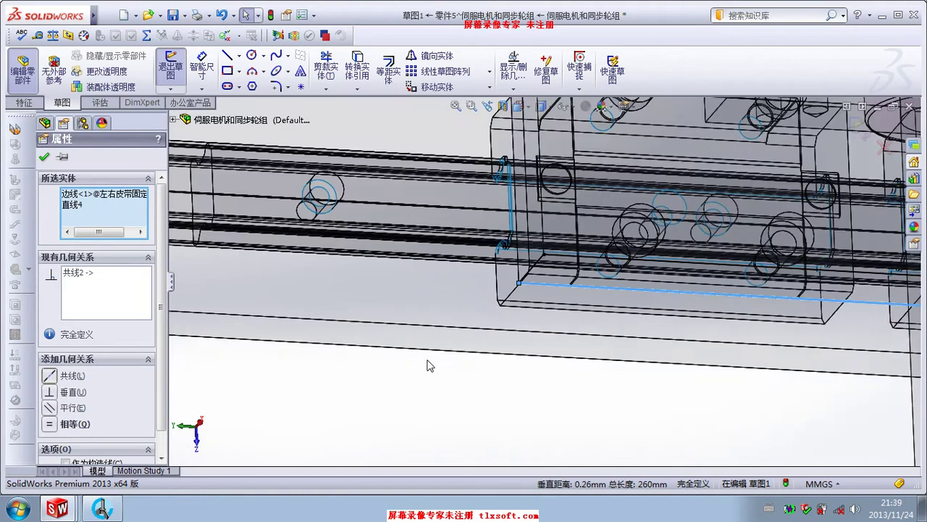
{"action": "scroll", "coordinate": [436, 365], "scroll_direction": "up", "scroll_amount": 2}
{"action": "scroll", "coordinate": [460, 360], "scroll_direction": "up", "scroll_amount": 2}
{"action": "key", "text": "Escape"}
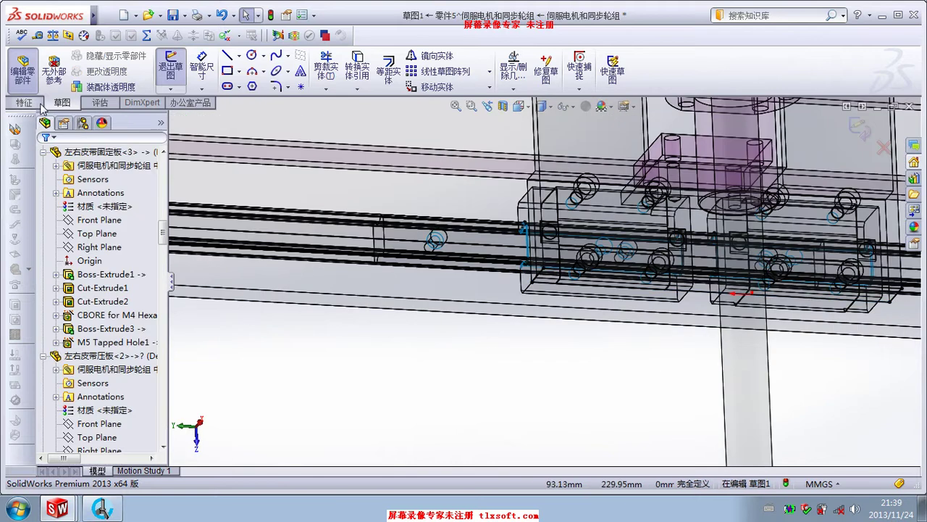
{"action": "left_click", "coordinate": [36, 102]}
Start a boss extrusion of the rectangle, trying an Up To Surface end condition, then undo it
{"action": "left_click", "coordinate": [172, 71]}
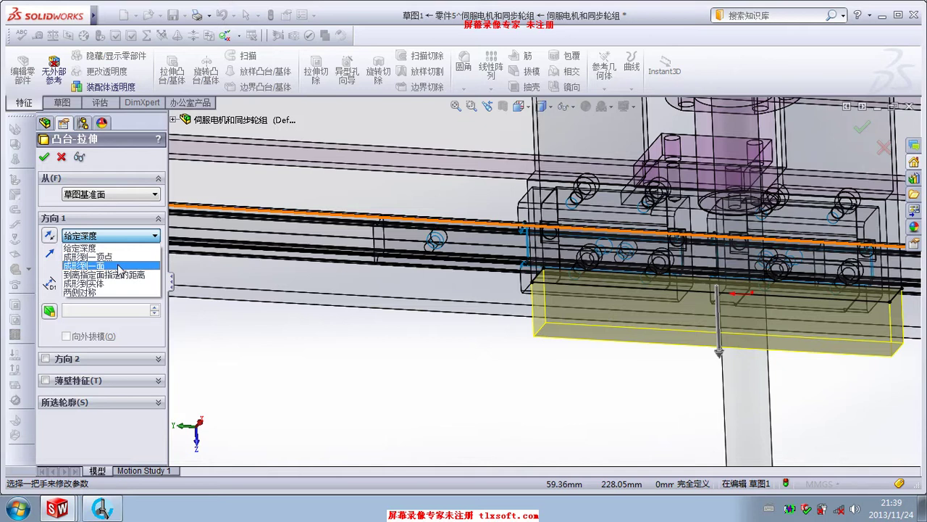
{"action": "left_click", "coordinate": [120, 264]}
{"action": "scroll", "coordinate": [590, 373], "scroll_direction": "up", "scroll_amount": 1}
{"action": "scroll", "coordinate": [588, 373], "scroll_direction": "up", "scroll_amount": 3}
{"action": "scroll", "coordinate": [616, 373], "scroll_direction": "up", "scroll_amount": 2}
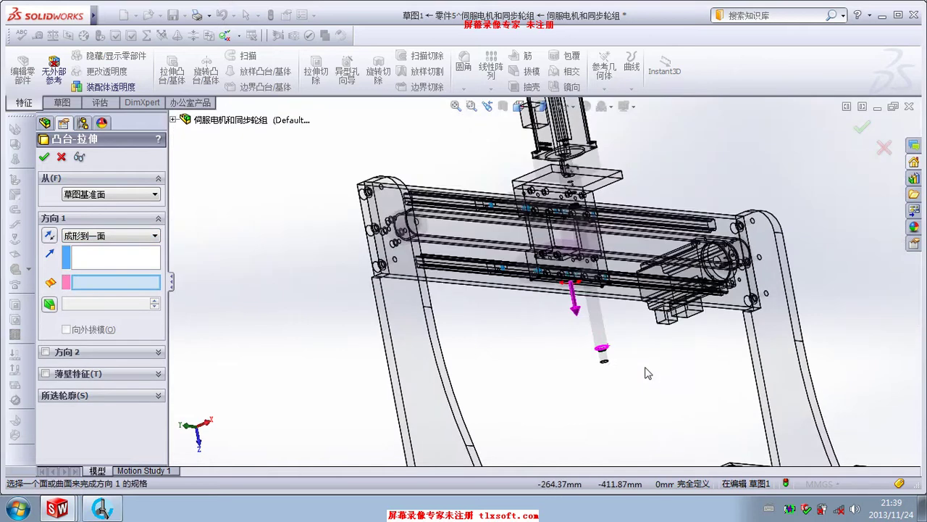
{"action": "scroll", "coordinate": [599, 366], "scroll_direction": "down", "scroll_amount": 3}
{"action": "scroll", "coordinate": [580, 323], "scroll_direction": "down", "scroll_amount": 3}
{"action": "scroll", "coordinate": [576, 323], "scroll_direction": "down", "scroll_amount": 2}
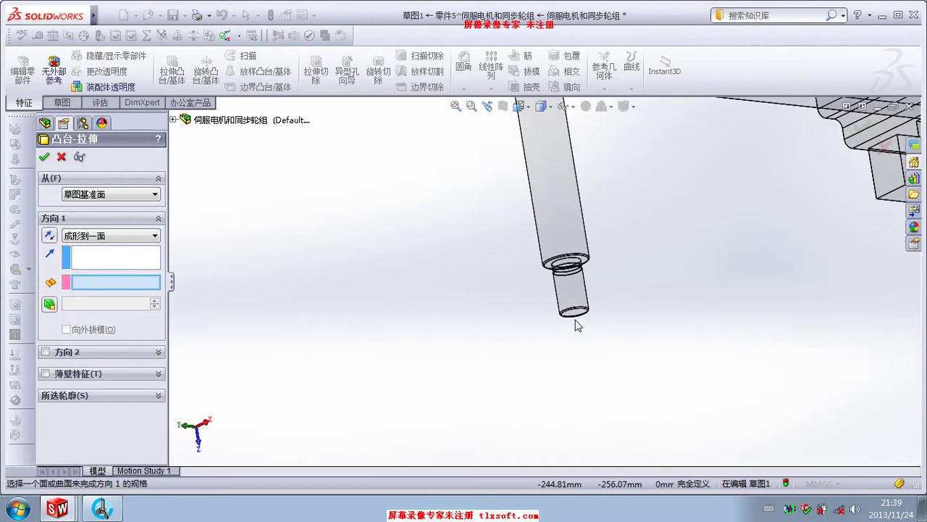
{"action": "scroll", "coordinate": [573, 311], "scroll_direction": "down", "scroll_amount": 2}
{"action": "key", "text": "ctrl+z"}
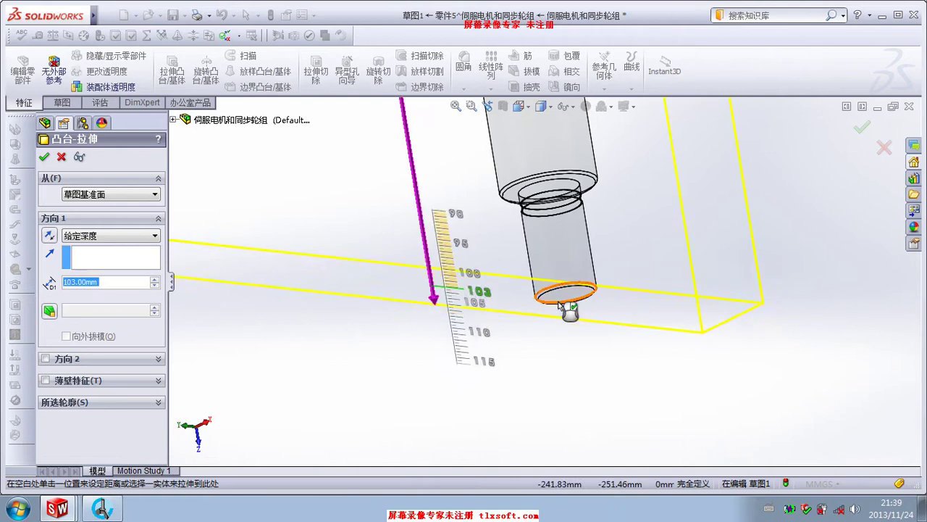
Try a 103 mm depth, then end the extrusion Up To Surface at the shaft's end face
{"action": "left_click", "coordinate": [572, 303]}
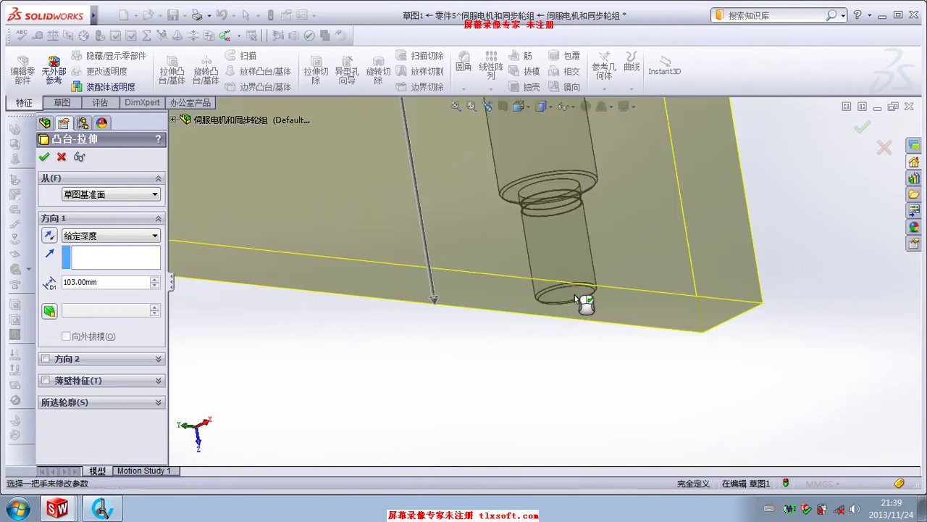
{"action": "left_click", "coordinate": [127, 240]}
{"action": "left_click", "coordinate": [114, 274]}
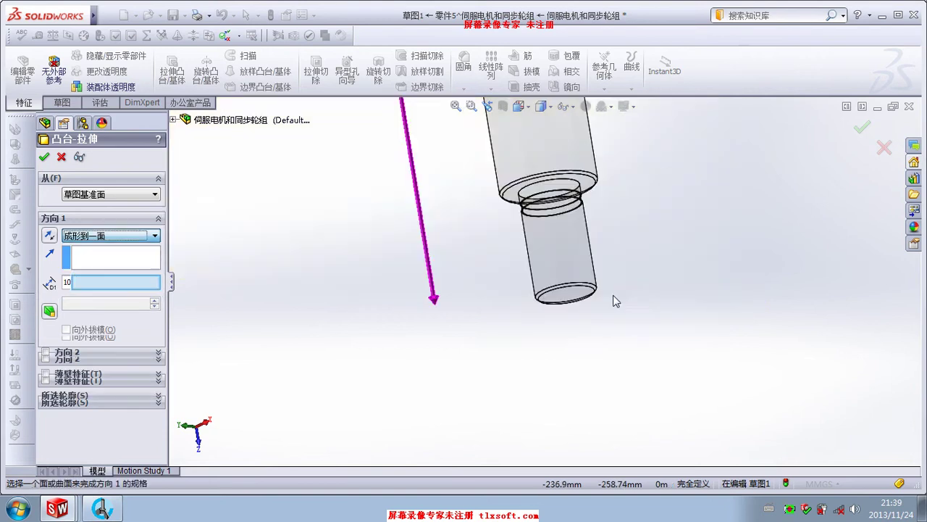
{"action": "left_click", "coordinate": [576, 298]}
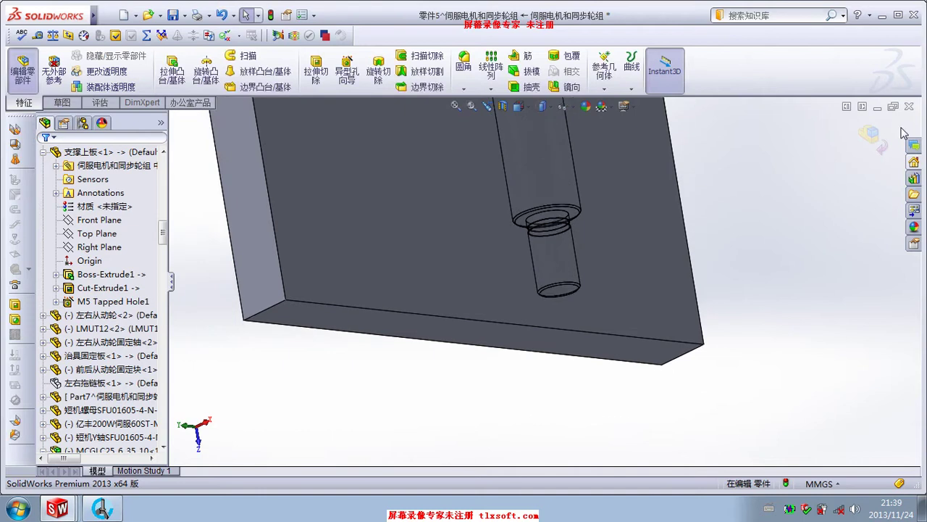
Orbit and zoom to view the whole gantry assembly and the new plate's side and bottom
{"action": "scroll", "coordinate": [617, 236], "scroll_direction": "up", "scroll_amount": 3}
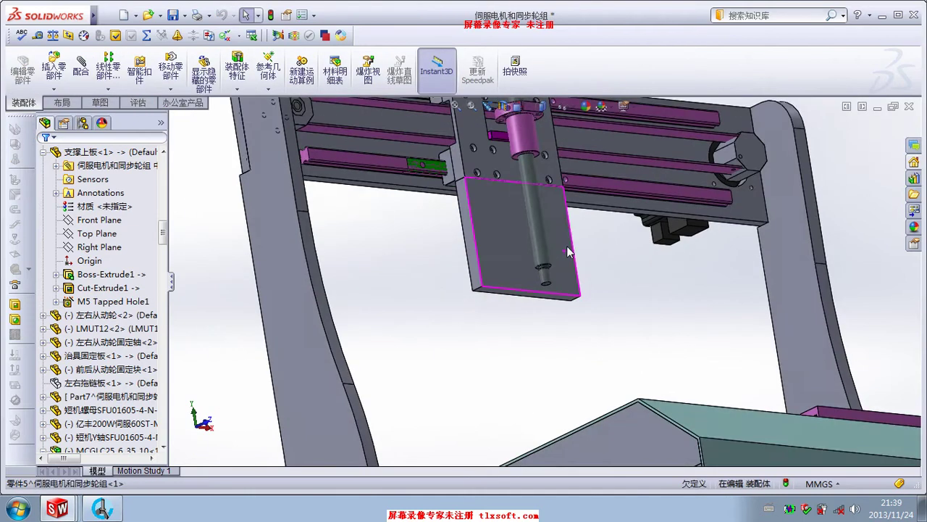
{"action": "middle_click_drag", "start_coordinate": [618, 236], "coordinate": [565, 309]}
{"action": "scroll", "coordinate": [550, 314], "scroll_direction": "down", "scroll_amount": 2}
{"action": "scroll", "coordinate": [529, 320], "scroll_direction": "down", "scroll_amount": 2}
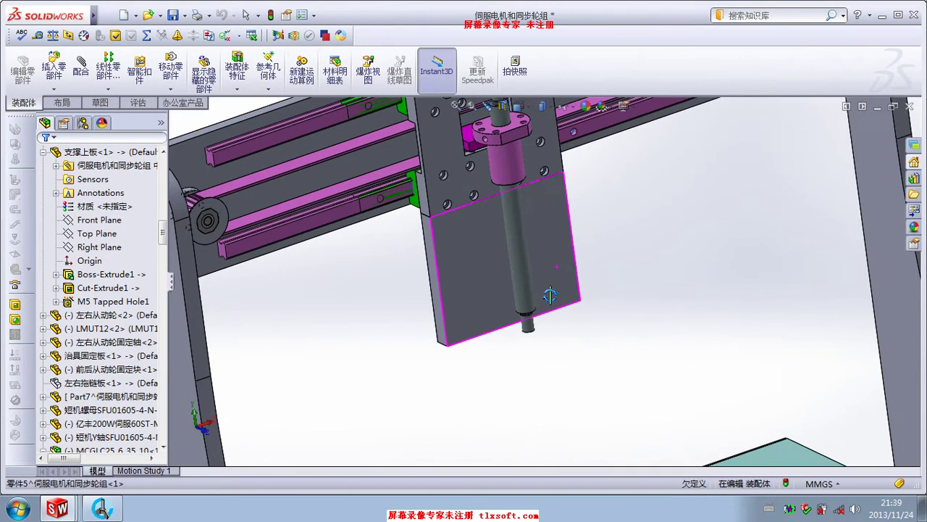
{"action": "scroll", "coordinate": [521, 324], "scroll_direction": "down", "scroll_amount": 1}
{"action": "scroll", "coordinate": [540, 305], "scroll_direction": "up", "scroll_amount": 3}
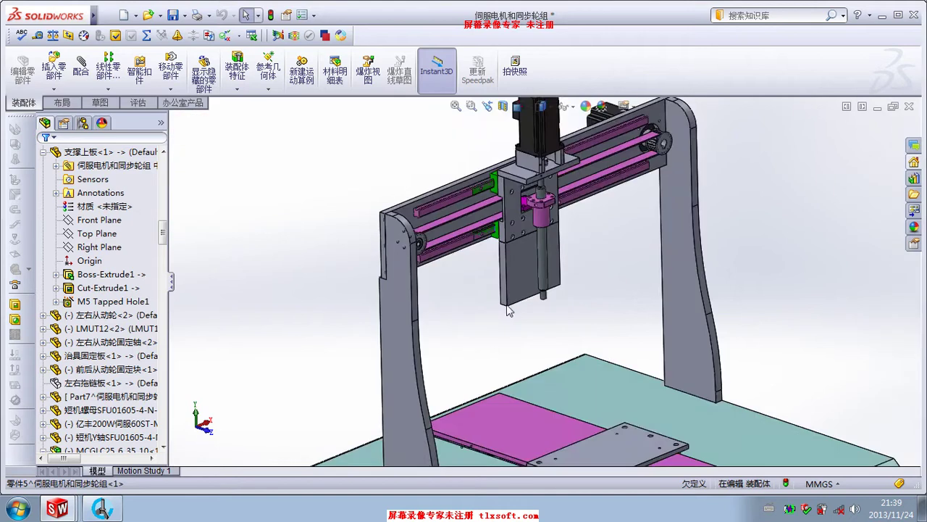
{"action": "scroll", "coordinate": [539, 293], "scroll_direction": "up", "scroll_amount": 1}
{"action": "scroll", "coordinate": [540, 293], "scroll_direction": "down", "scroll_amount": 2}
{"action": "scroll", "coordinate": [536, 283], "scroll_direction": "up", "scroll_amount": 1}
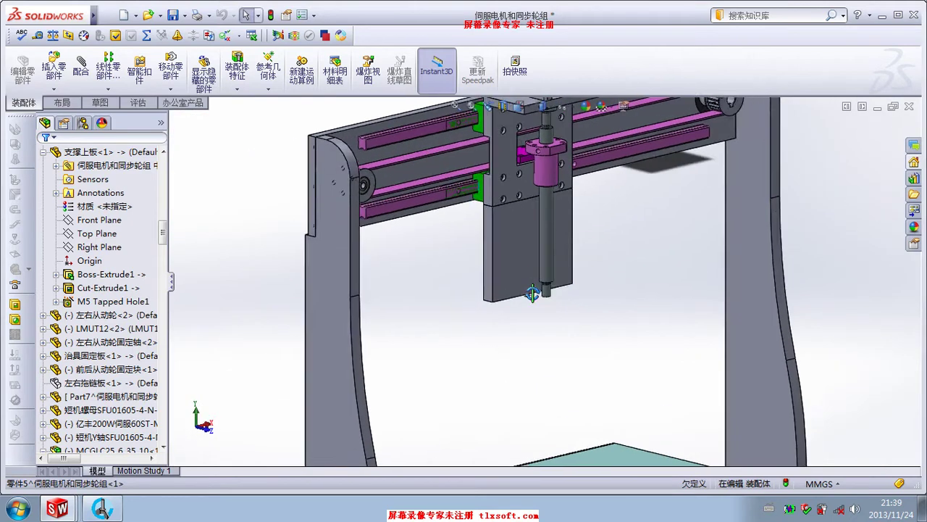
{"action": "scroll", "coordinate": [532, 262], "scroll_direction": "down", "scroll_amount": 3}
{"action": "mouse_move", "coordinate": [534, 239]}
{"action": "middle_mouse_down"}
{"action": "mouse_move", "coordinate": [515, 259]}
{"action": "mouse_move", "coordinate": [529, 286]}
{"action": "middle_mouse_up"}
{"action": "mouse_move", "coordinate": [482, 307]}
{"action": "middle_mouse_down"}
{"action": "mouse_move", "coordinate": [479, 250]}
{"action": "mouse_move", "coordinate": [481, 292]}
{"action": "mouse_move", "coordinate": [437, 271]}
{"action": "middle_mouse_up"}
Orbit to the plate's bottom face and select the plate component there
{"action": "left_click", "coordinate": [413, 268]}
{"action": "left_click", "coordinate": [428, 315]}
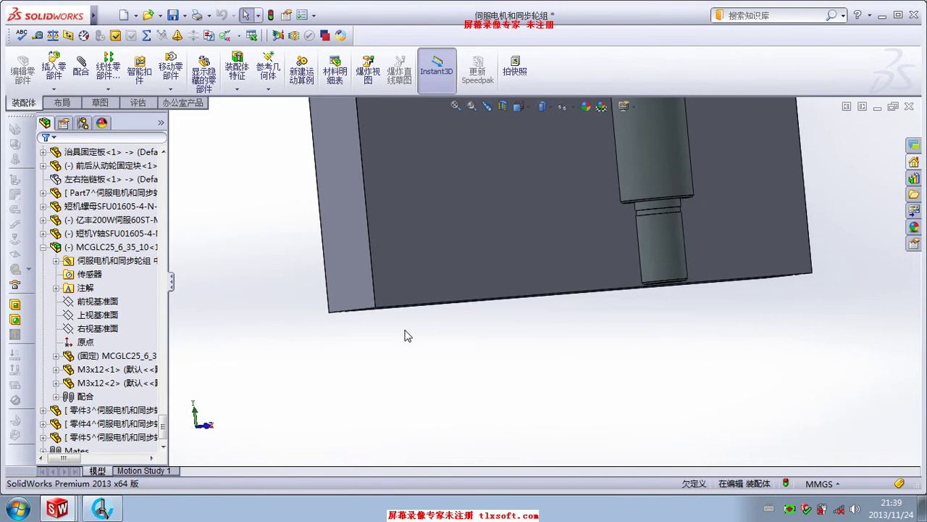
{"action": "middle_click_drag", "start_coordinate": [406, 331], "coordinate": [377, 310]}
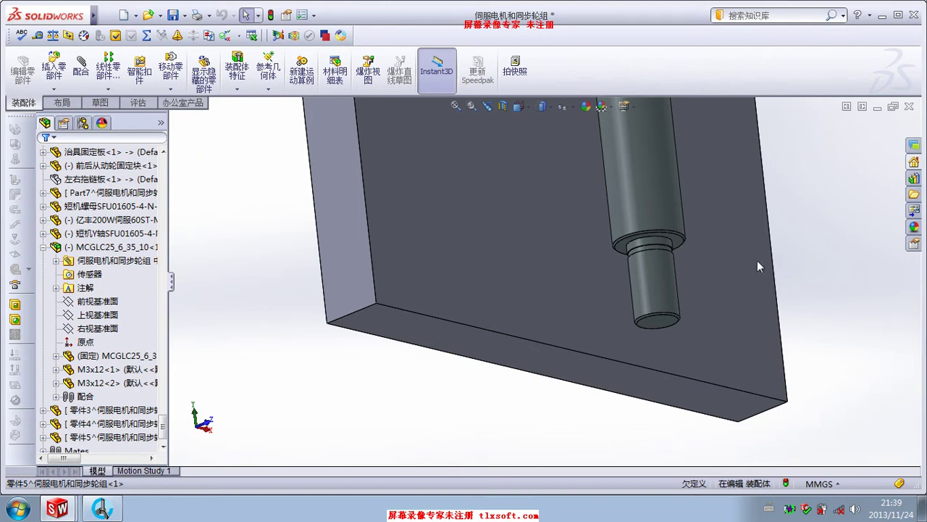
{"action": "left_click", "coordinate": [402, 326]}
Hide the plate and start editing part 零件5 within the assembly
{"action": "right_click", "coordinate": [410, 312]}
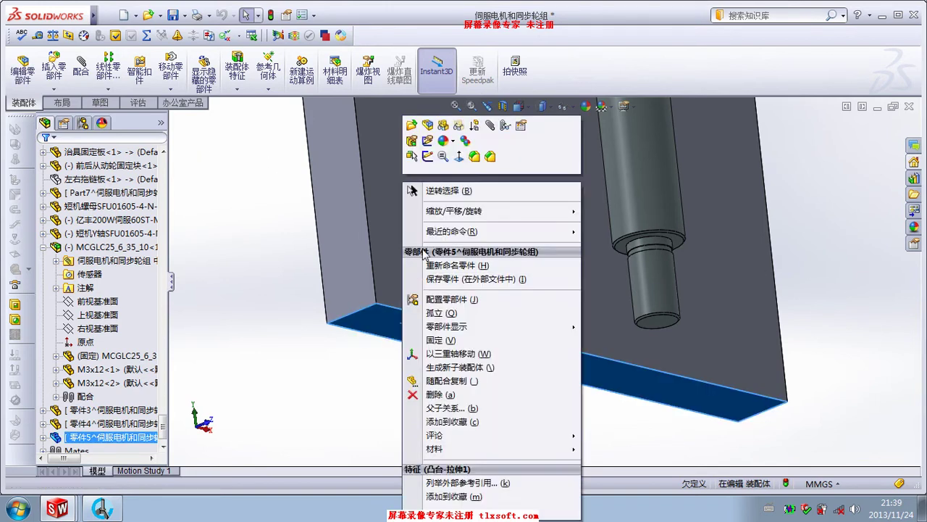
{"action": "left_click", "coordinate": [443, 128]}
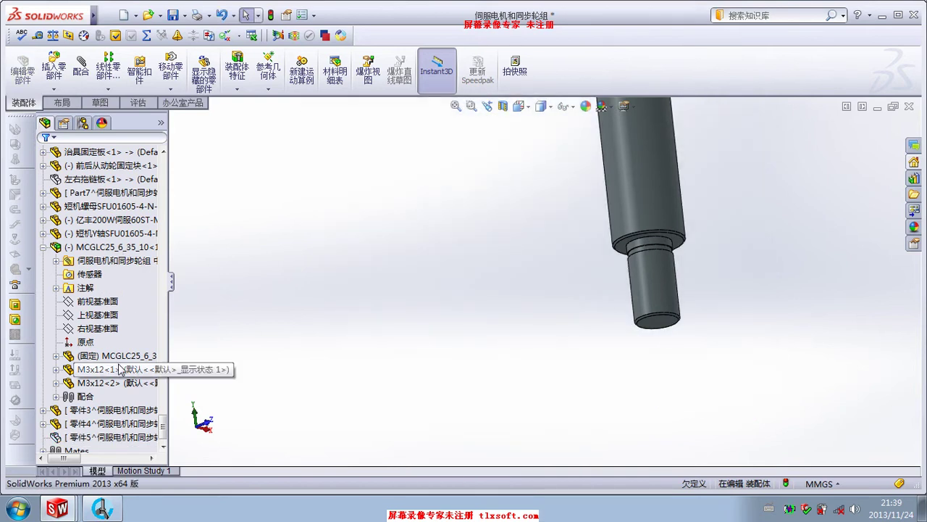
{"action": "scroll", "coordinate": [164, 423], "scroll_direction": "down", "scroll_amount": 1}
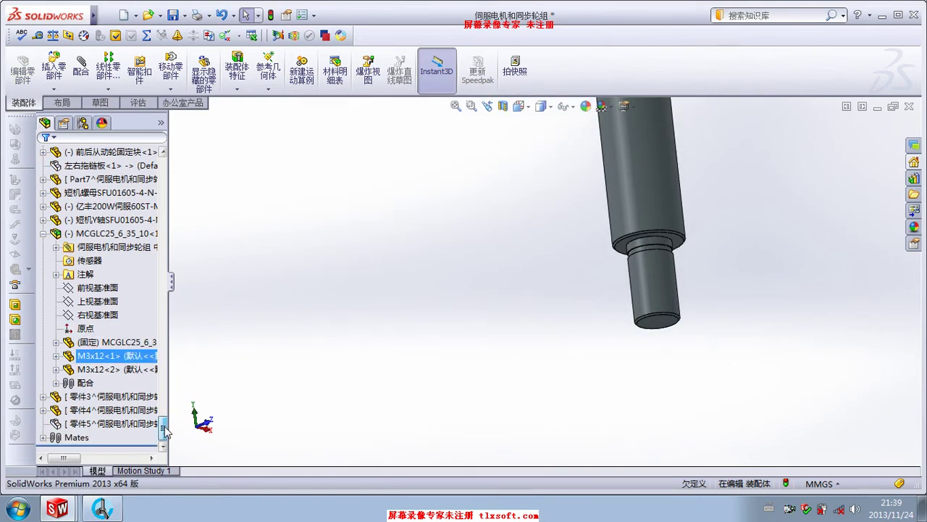
{"action": "left_click", "coordinate": [80, 424]}
{"action": "left_click", "coordinate": [116, 342], "text": "ctrl"}
{"action": "left_click", "coordinate": [93, 426]}
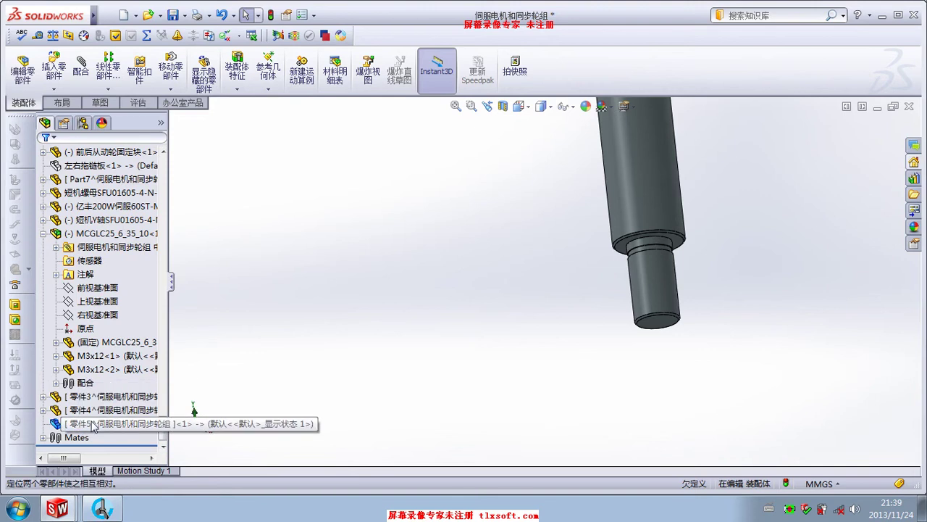
{"action": "right_click", "coordinate": [96, 425]}
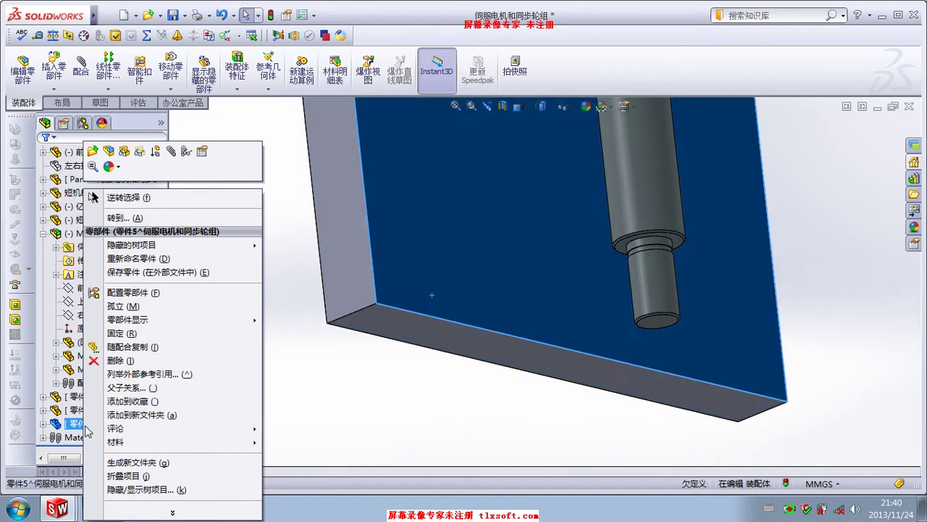
{"action": "left_click", "coordinate": [109, 150]}
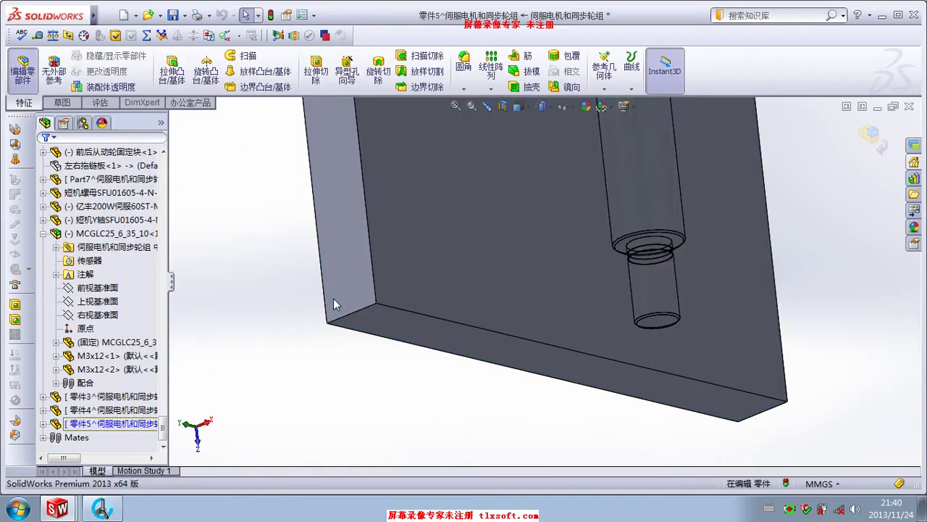
Change 凸台-拉伸1's Up To Face reference to 面<2>, confirm, and exit part editing
{"action": "left_click", "coordinate": [44, 424]}
{"action": "left_click", "coordinate": [101, 437]}
{"action": "left_click", "coordinate": [118, 389]}
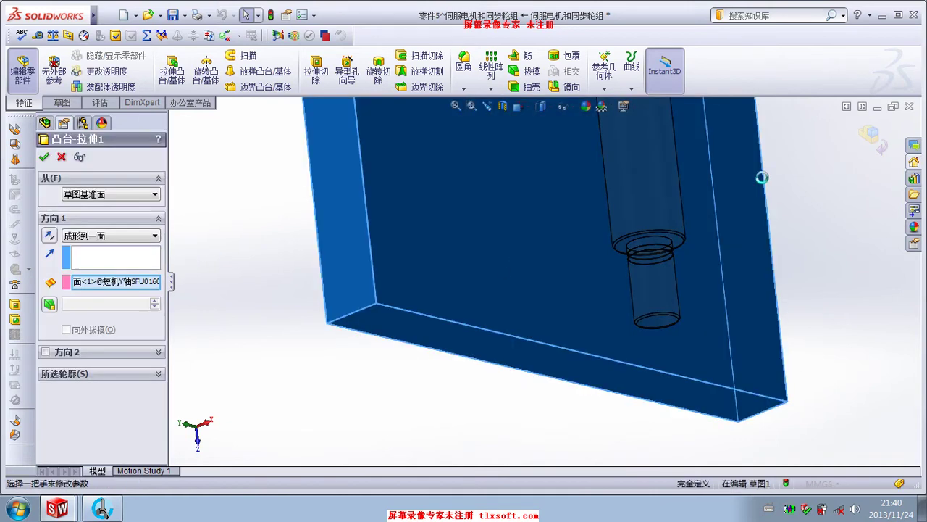
{"action": "left_click", "coordinate": [110, 235]}
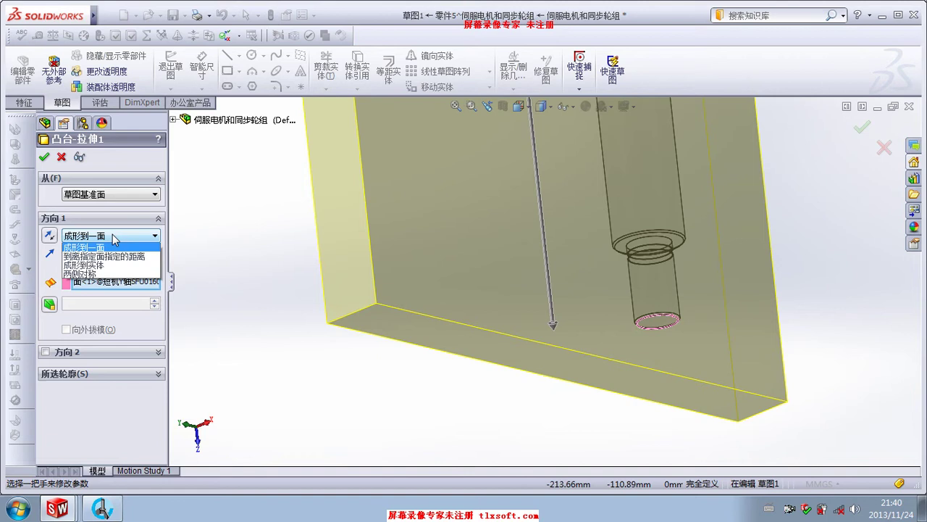
{"action": "left_click", "coordinate": [677, 239]}
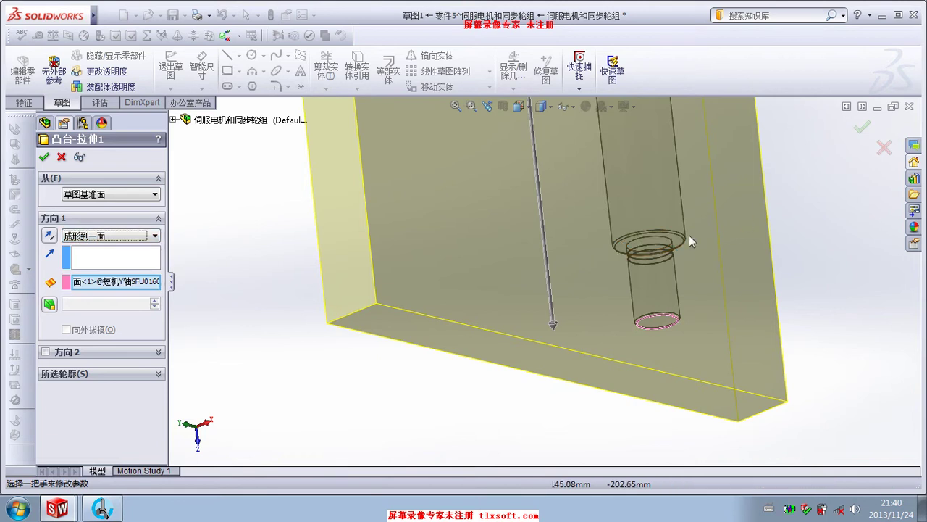
{"action": "left_click", "coordinate": [675, 239]}
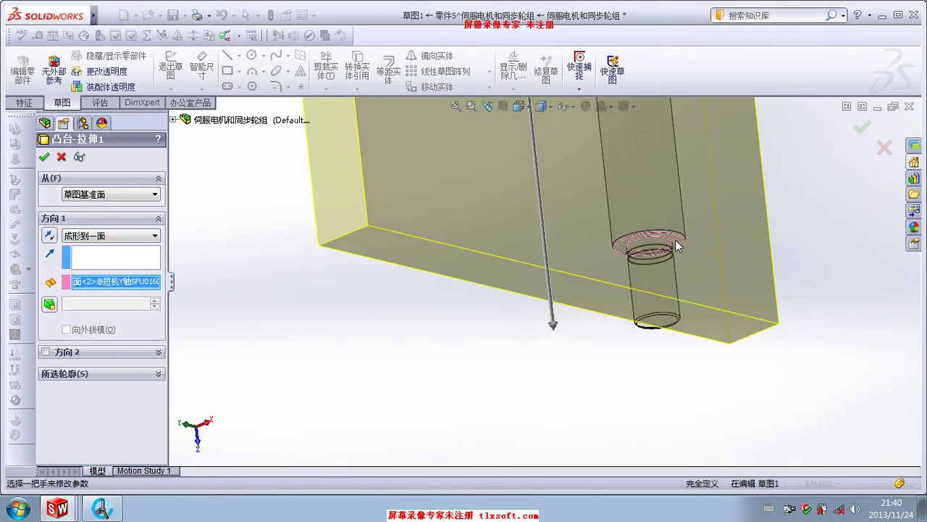
{"action": "left_click", "coordinate": [860, 129]}
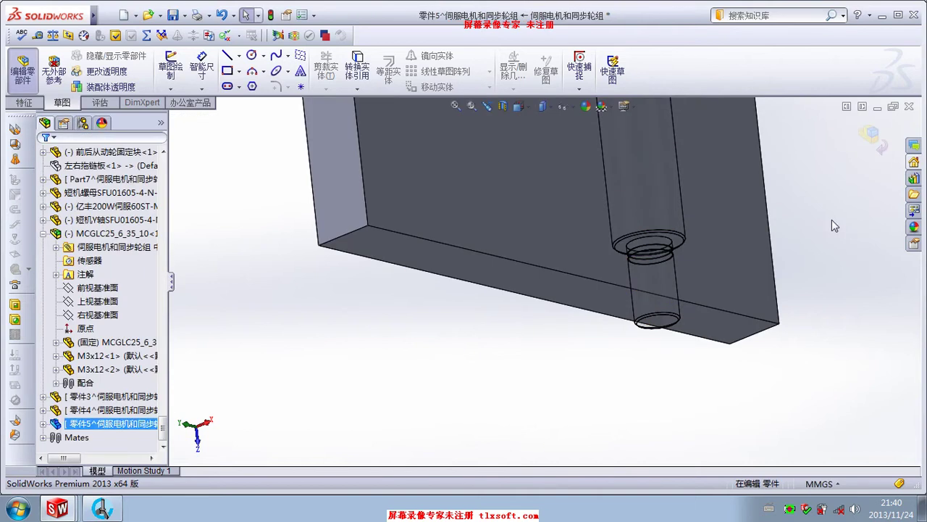
{"action": "left_click", "coordinate": [872, 136]}
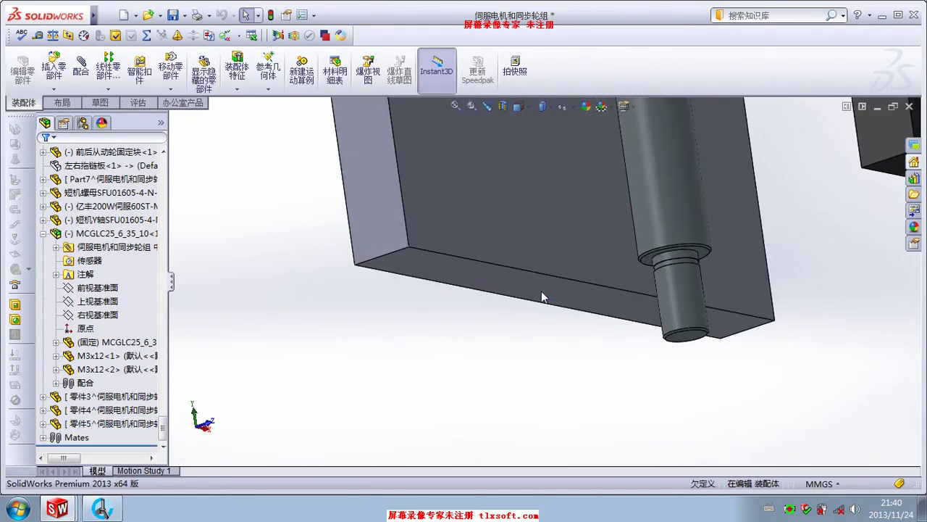
Insert new blank part 零件6 on the plate's bottom face, accepting the template warning
{"action": "left_click", "coordinate": [551, 285]}
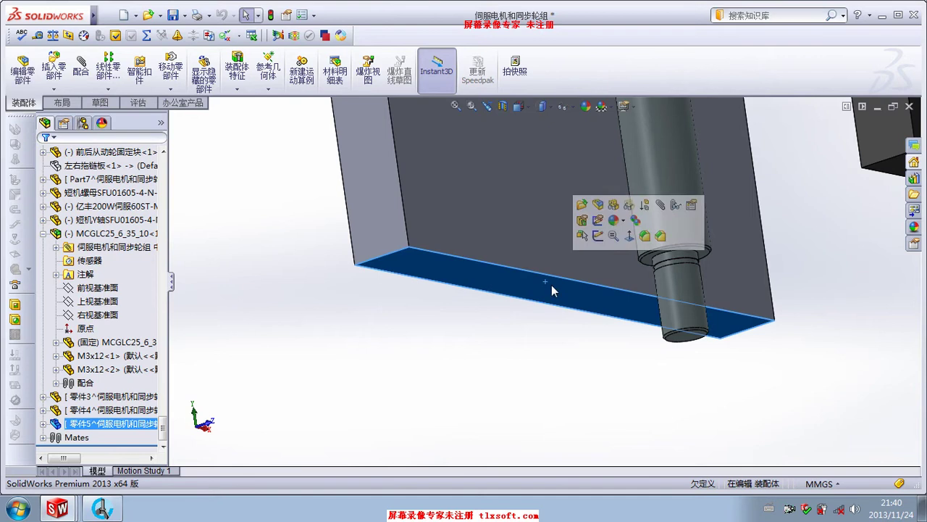
{"action": "left_click", "coordinate": [53, 89]}
{"action": "left_click", "coordinate": [61, 119]}
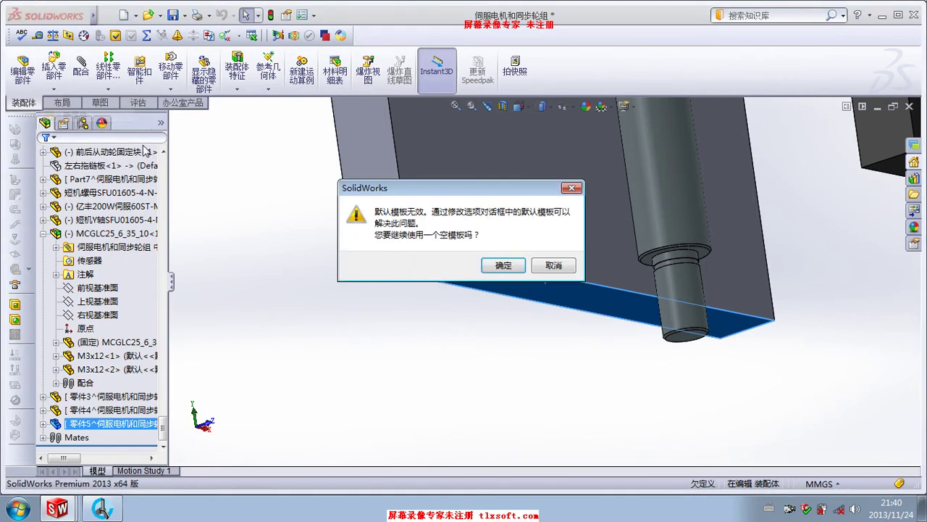
{"action": "left_click", "coordinate": [495, 265]}
{"action": "left_click", "coordinate": [553, 259]}
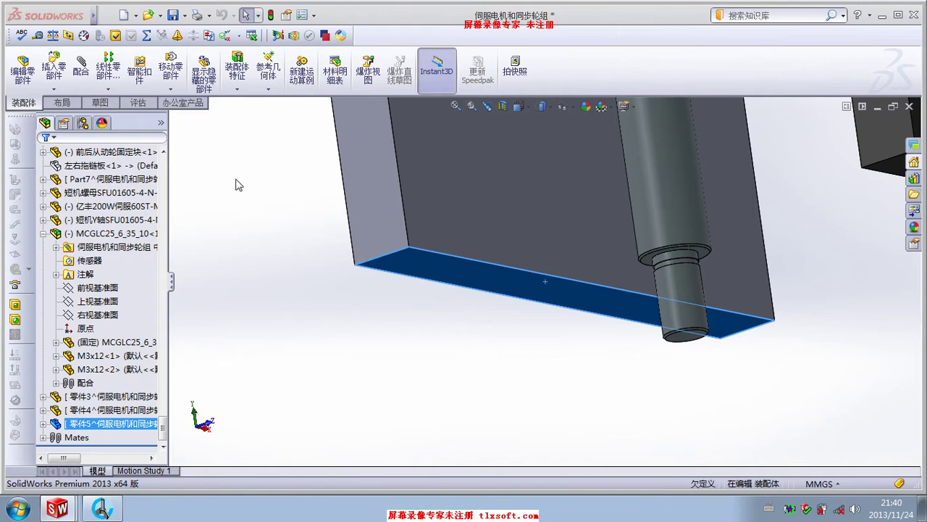
{"action": "left_click", "coordinate": [23, 71]}
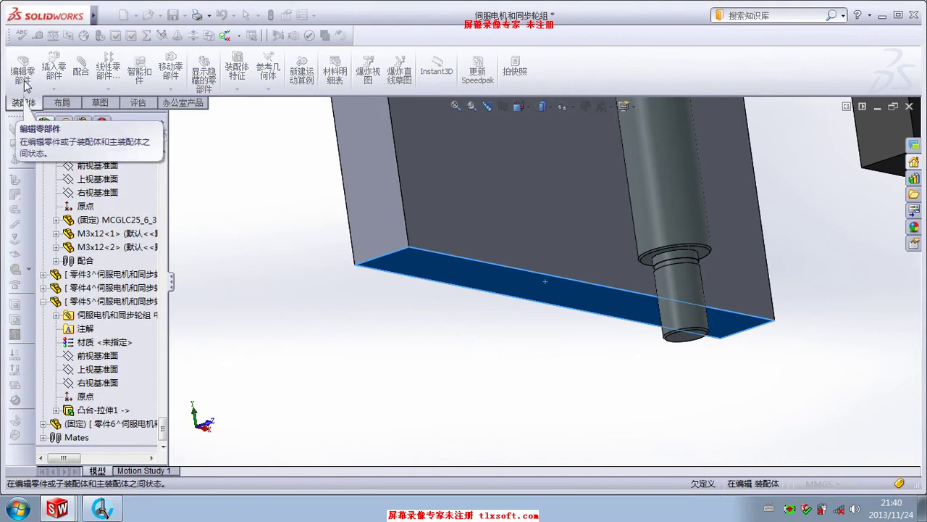
{"action": "left_click", "coordinate": [53, 88]}
{"action": "left_click", "coordinate": [80, 118]}
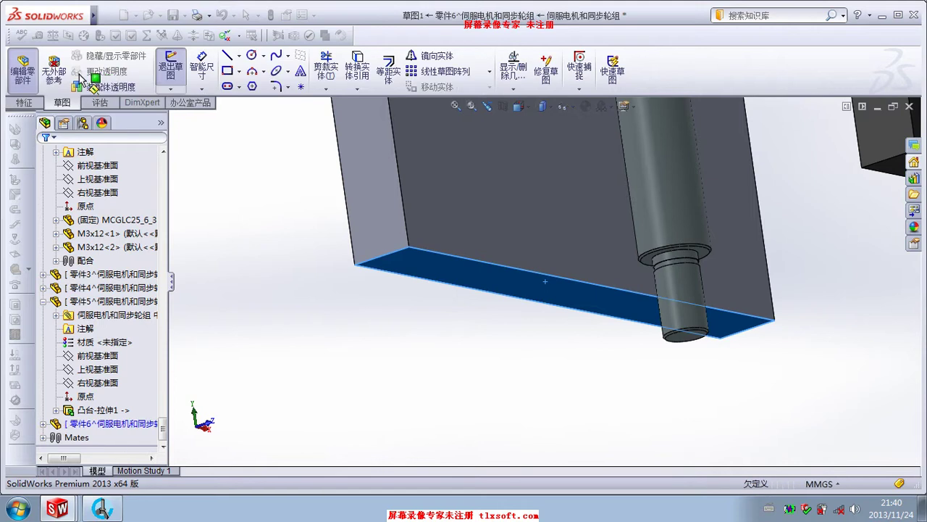
Draw a rectangle on the plate's bottom face and make its lower line collinear with the plate edge
{"action": "left_click", "coordinate": [226, 71]}
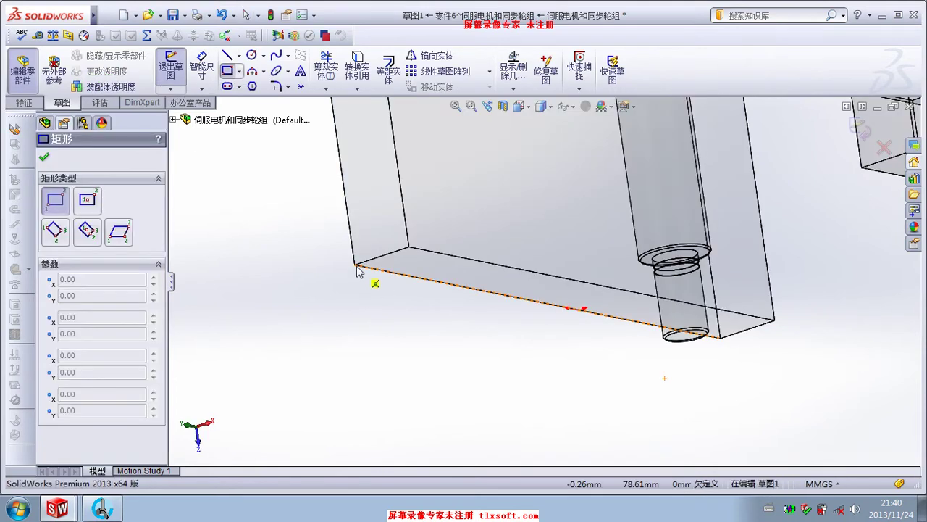
{"action": "left_click", "coordinate": [355, 265]}
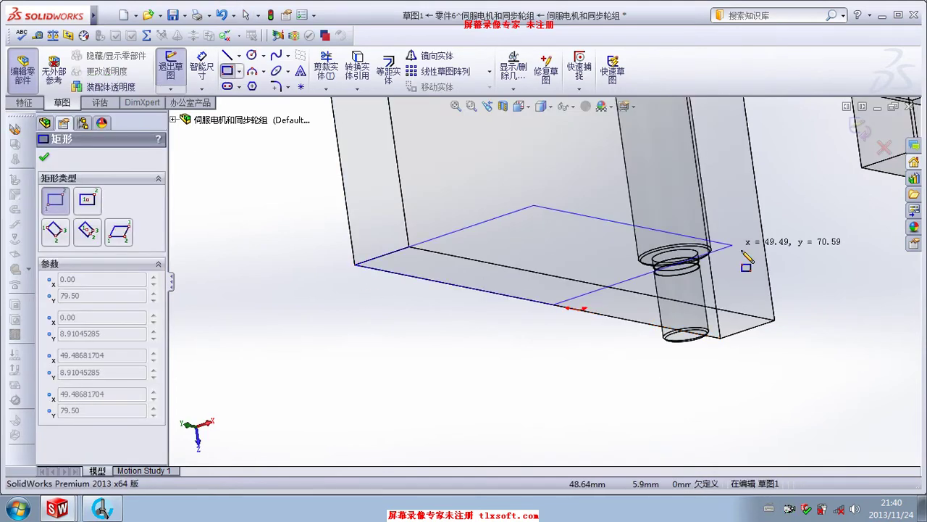
{"action": "left_click", "coordinate": [805, 255]}
{"action": "key", "text": "Escape"}
{"action": "left_click", "coordinate": [790, 262]}
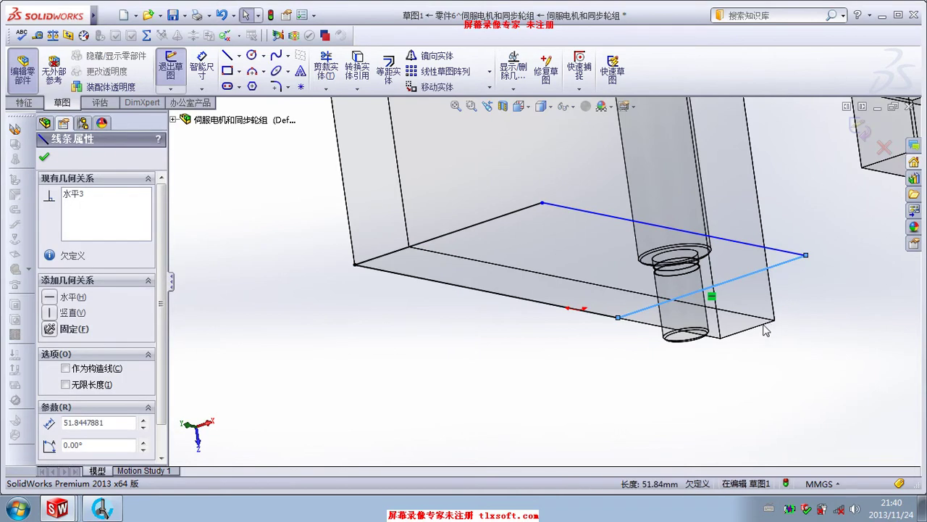
{"action": "left_click", "coordinate": [740, 333], "text": "ctrl"}
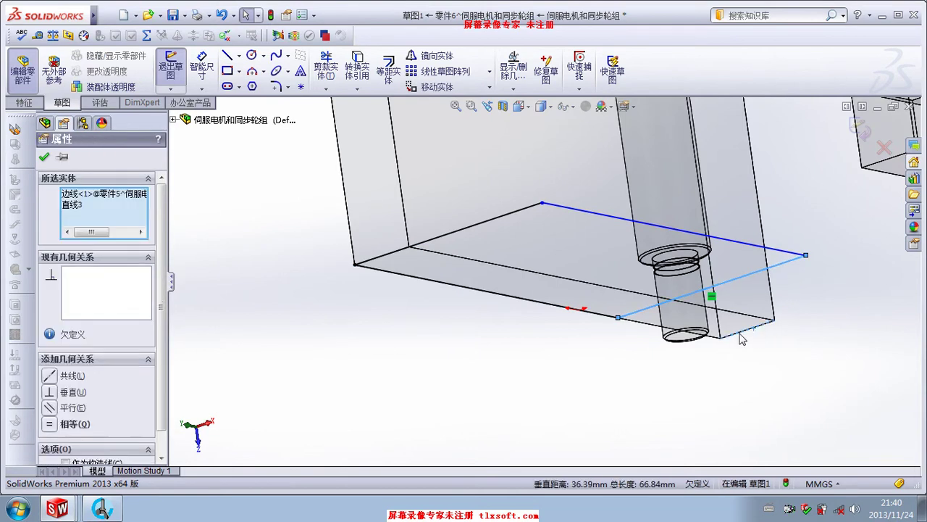
{"action": "left_click", "coordinate": [49, 376]}
Align the rectangle's far line with a model edge so the sketch is fully defined
{"action": "left_click", "coordinate": [766, 262]}
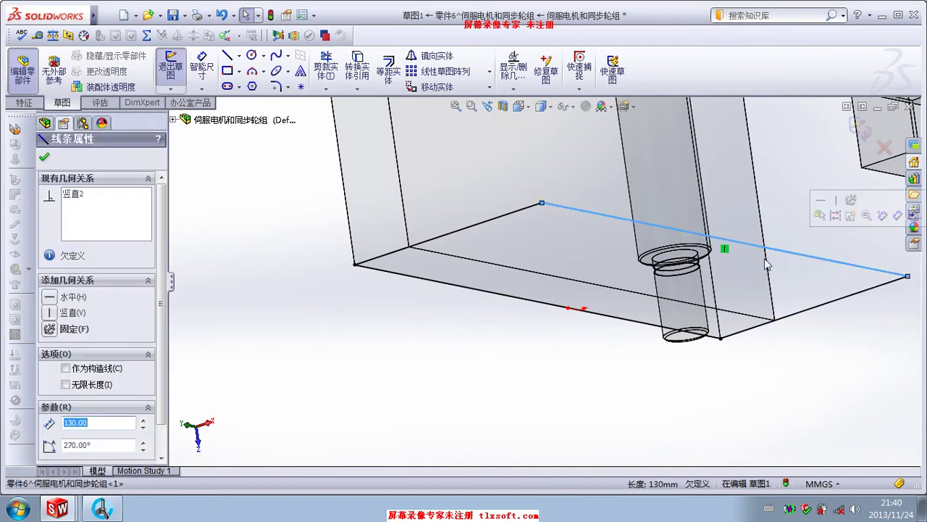
{"action": "scroll", "coordinate": [767, 264], "scroll_direction": "up", "scroll_amount": 2}
{"action": "scroll", "coordinate": [767, 264], "scroll_direction": "up", "scroll_amount": 3}
{"action": "scroll", "coordinate": [637, 211], "scroll_direction": "up", "scroll_amount": 2}
{"action": "scroll", "coordinate": [638, 211], "scroll_direction": "up", "scroll_amount": 2}
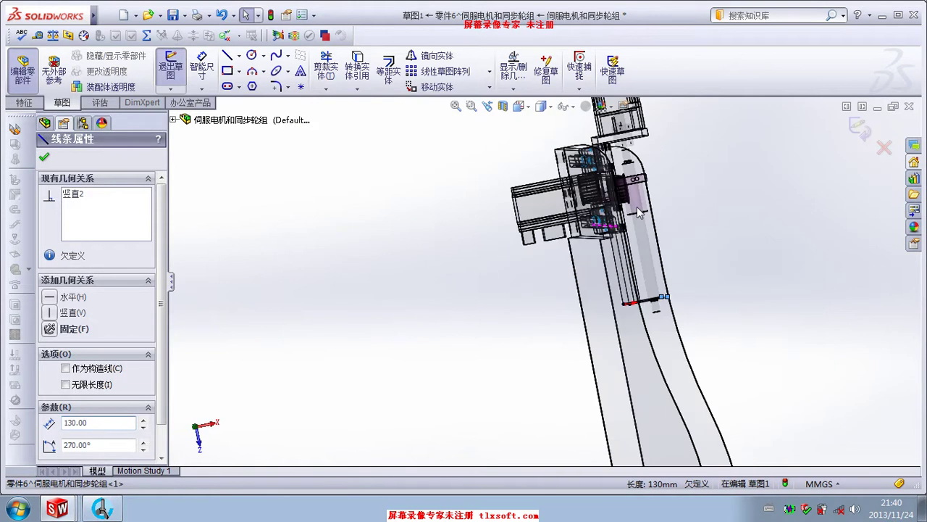
{"action": "mouse_move", "coordinate": [638, 212]}
{"action": "middle_mouse_down"}
{"action": "mouse_move", "coordinate": [662, 162]}
{"action": "mouse_move", "coordinate": [657, 155]}
{"action": "middle_mouse_up"}
{"action": "scroll", "coordinate": [613, 145], "scroll_direction": "down", "scroll_amount": 2}
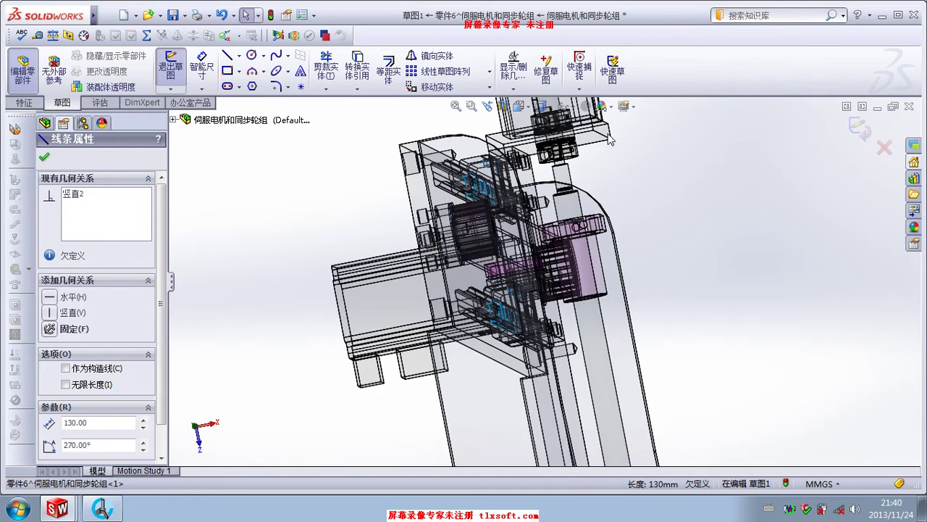
{"action": "left_click", "coordinate": [604, 137], "text": "ctrl"}
{"action": "middle_click_drag", "start_coordinate": [607, 271], "coordinate": [584, 292]}
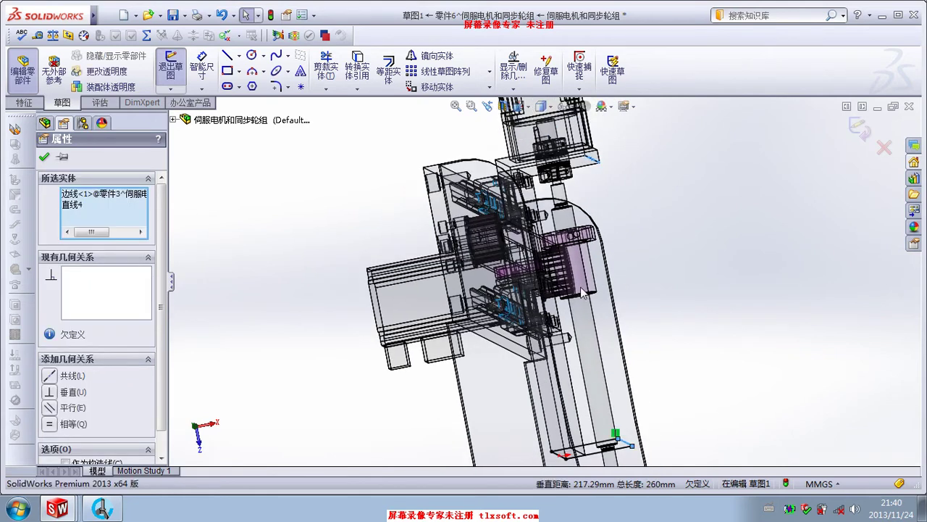
{"action": "left_click", "coordinate": [54, 391]}
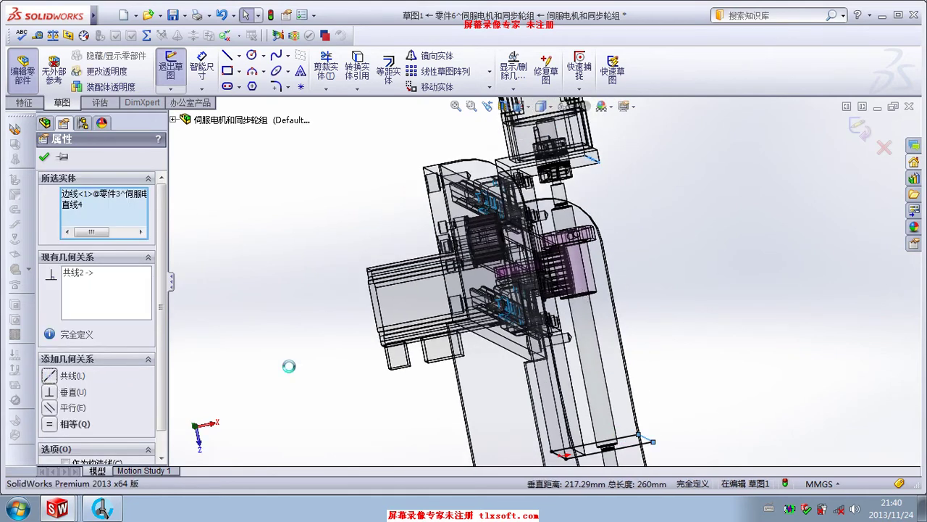
{"action": "left_click", "coordinate": [285, 364]}
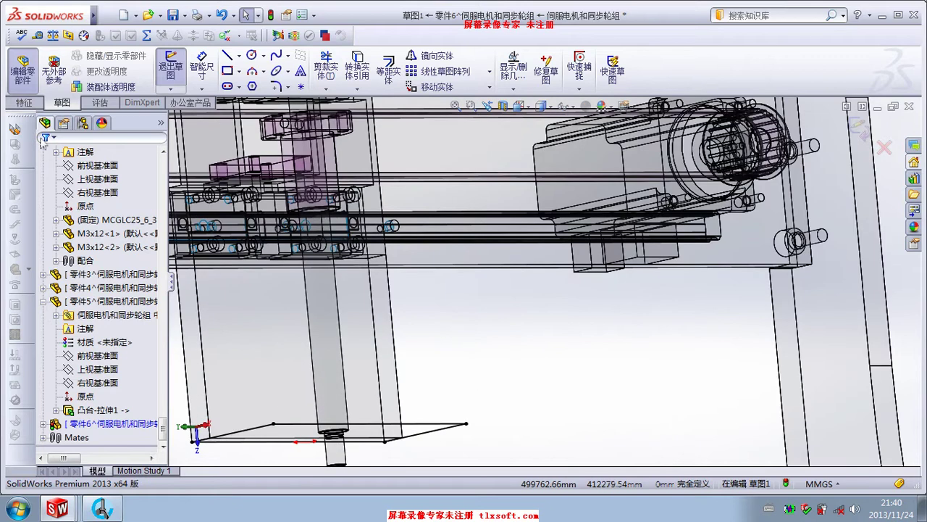
Start a boss extrusion of the rectangle at a 10 mm depth
{"action": "left_click", "coordinate": [26, 102]}
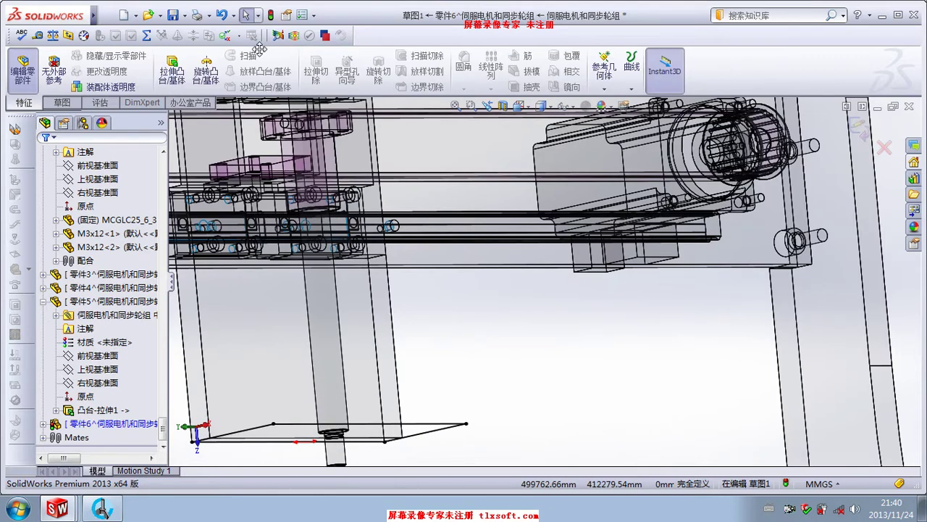
{"action": "left_click", "coordinate": [172, 69]}
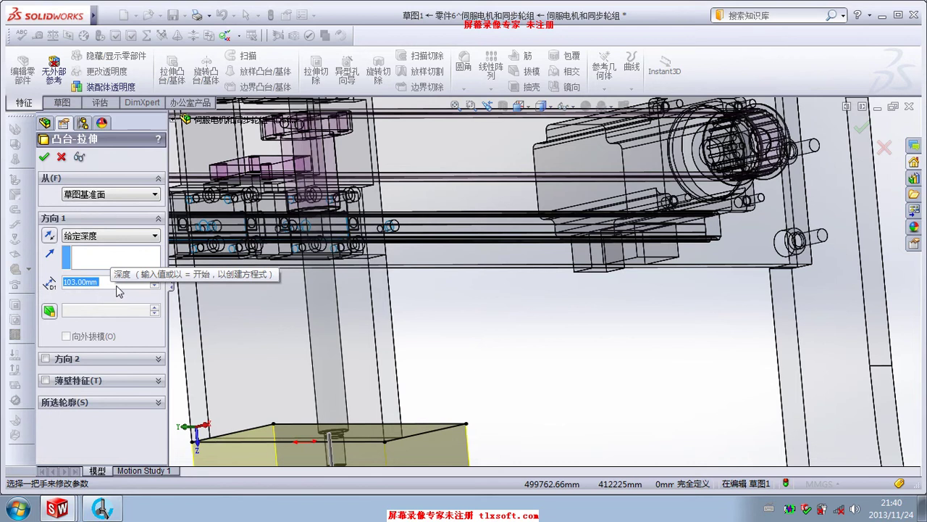
{"action": "right_click", "coordinate": [111, 281]}
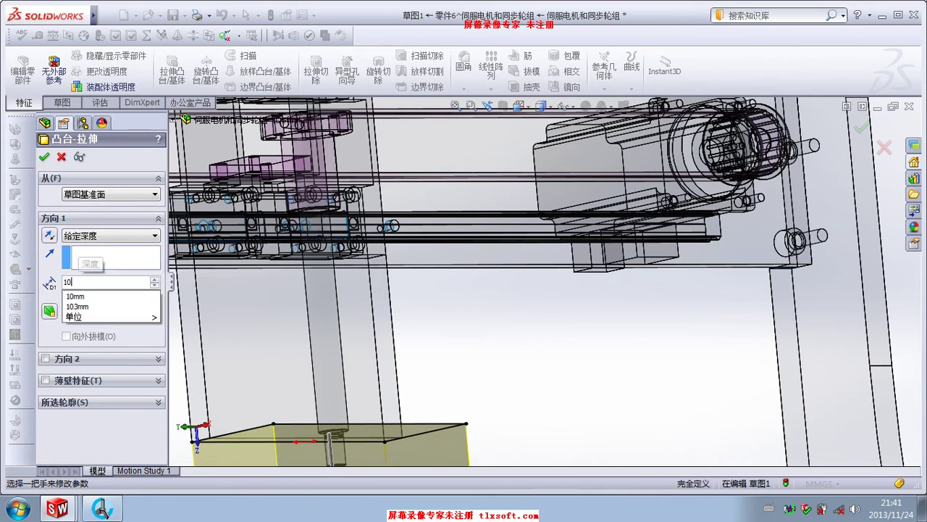
{"action": "key", "text": "Return"}
{"action": "mouse_move", "coordinate": [445, 416]}
{"action": "middle_mouse_down"}
{"action": "mouse_move", "coordinate": [410, 391]}
{"action": "mouse_move", "coordinate": [426, 380]}
{"action": "middle_mouse_up"}
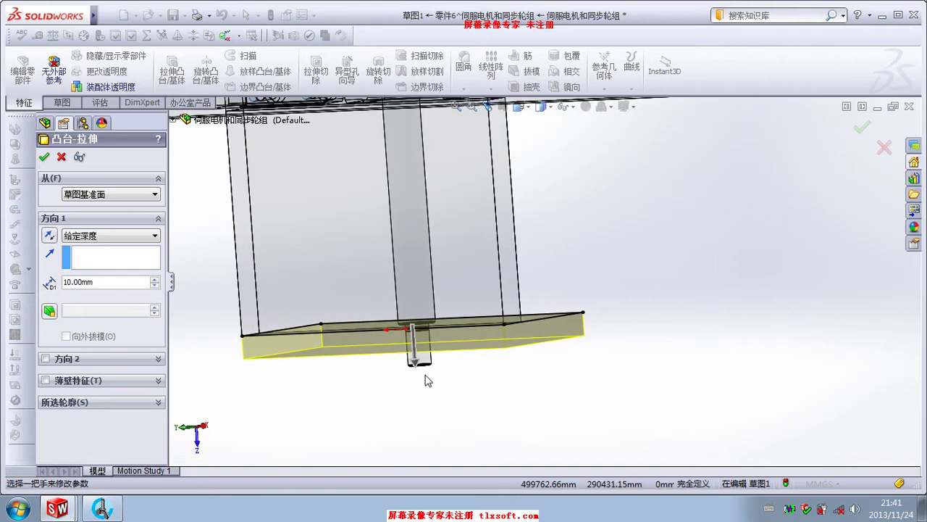
Switch the extrusion to Up To Surface at the Y-axis part's face and confirm
{"action": "left_click", "coordinate": [127, 235]}
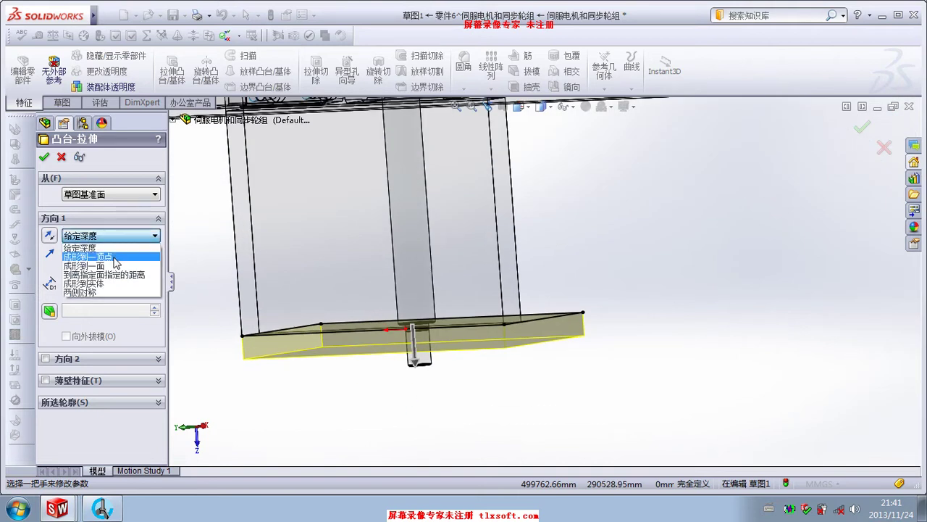
{"action": "left_click", "coordinate": [116, 264]}
{"action": "scroll", "coordinate": [445, 346], "scroll_direction": "down", "scroll_amount": 2}
{"action": "middle_click_drag", "start_coordinate": [445, 345], "coordinate": [441, 348]}
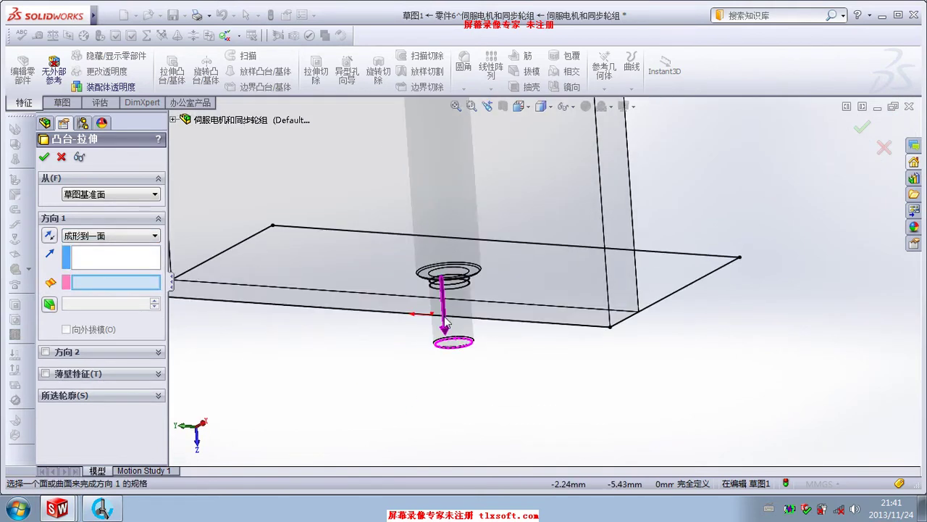
{"action": "scroll", "coordinate": [458, 350], "scroll_direction": "down", "scroll_amount": 3}
{"action": "left_click", "coordinate": [464, 326]}
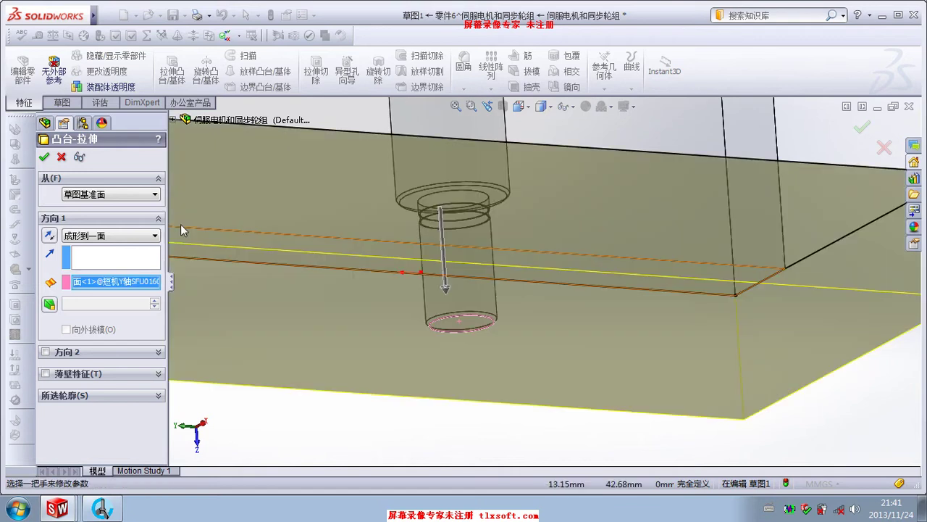
{"action": "left_click", "coordinate": [42, 158]}
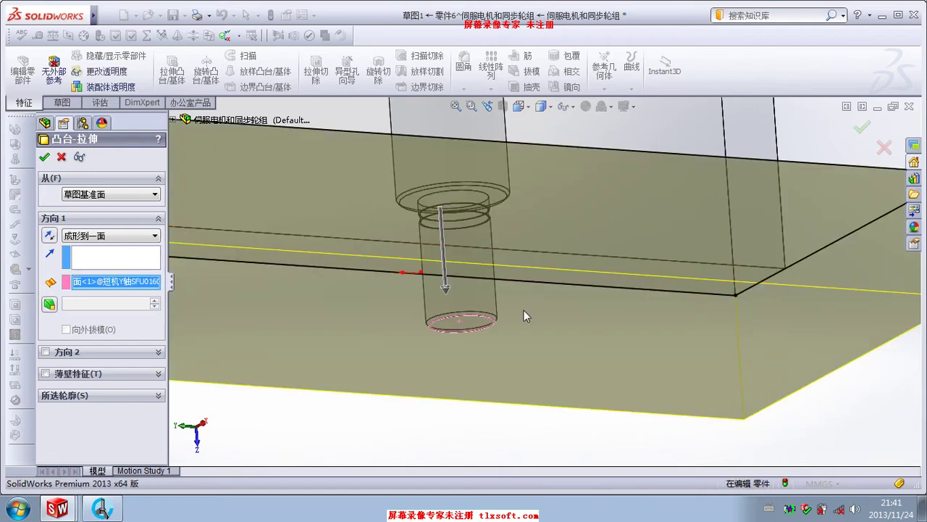
{"action": "scroll", "coordinate": [480, 291], "scroll_direction": "up", "scroll_amount": 2}
Exit part editing and return to the full gantry assembly view
{"action": "scroll", "coordinate": [572, 272], "scroll_direction": "up", "scroll_amount": 2}
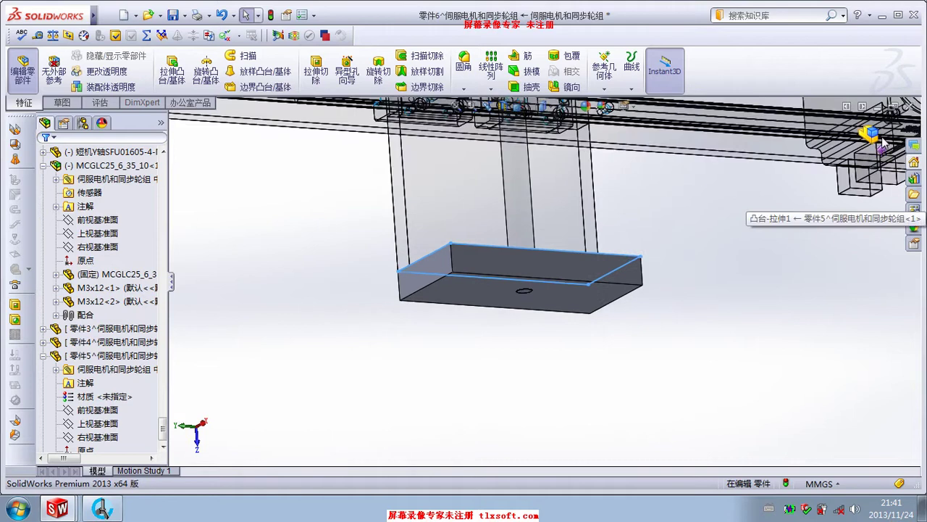
{"action": "left_click", "coordinate": [872, 134]}
{"action": "scroll", "coordinate": [533, 234], "scroll_direction": "up", "scroll_amount": 2}
{"action": "scroll", "coordinate": [535, 255], "scroll_direction": "up", "scroll_amount": 2}
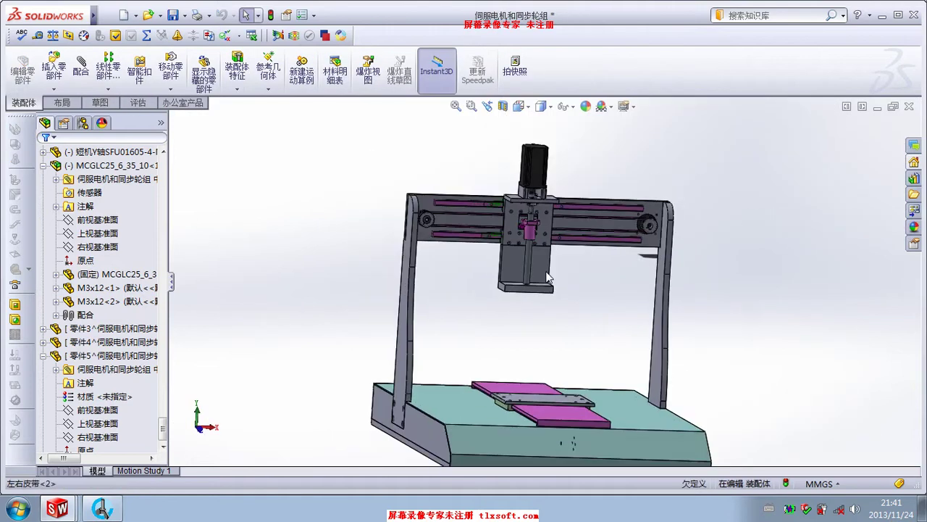
{"action": "scroll", "coordinate": [547, 276], "scroll_direction": "down", "scroll_amount": 3}
{"action": "mouse_move", "coordinate": [534, 242]}
{"action": "middle_mouse_down"}
{"action": "mouse_move", "coordinate": [552, 260]}
{"action": "mouse_move", "coordinate": [525, 233]}
{"action": "middle_mouse_up"}
{"action": "scroll", "coordinate": [524, 233], "scroll_direction": "down", "scroll_amount": 3}
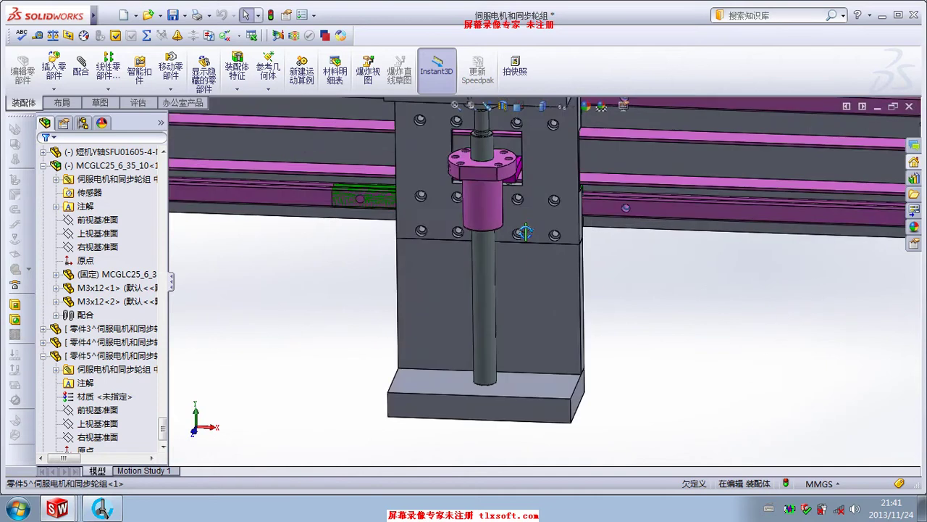
{"action": "scroll", "coordinate": [473, 250], "scroll_direction": "up", "scroll_amount": 3}
{"action": "scroll", "coordinate": [466, 180], "scroll_direction": "down", "scroll_amount": 2}
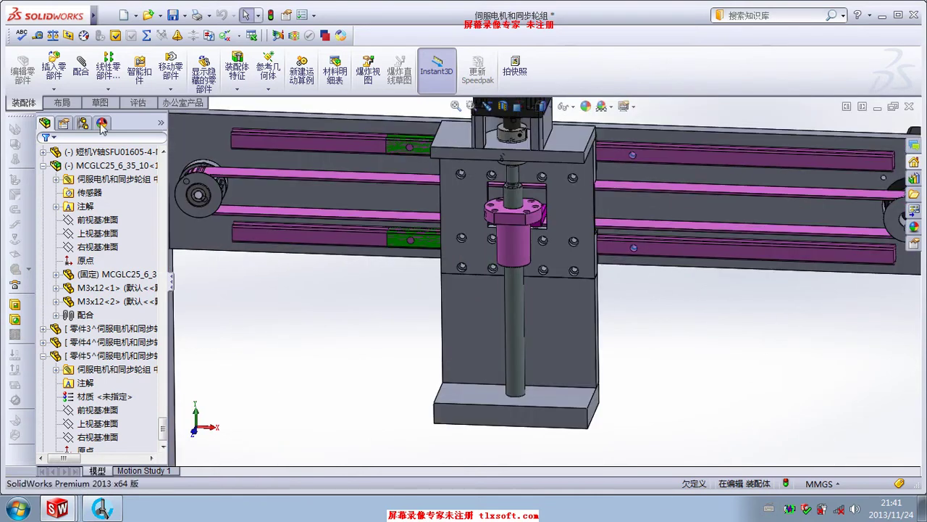
Measure the 216.79 mm gap between the carriage top face and the bottom plate face
{"action": "left_click", "coordinate": [37, 35]}
{"action": "middle_click_drag", "start_coordinate": [405, 218], "coordinate": [451, 203]}
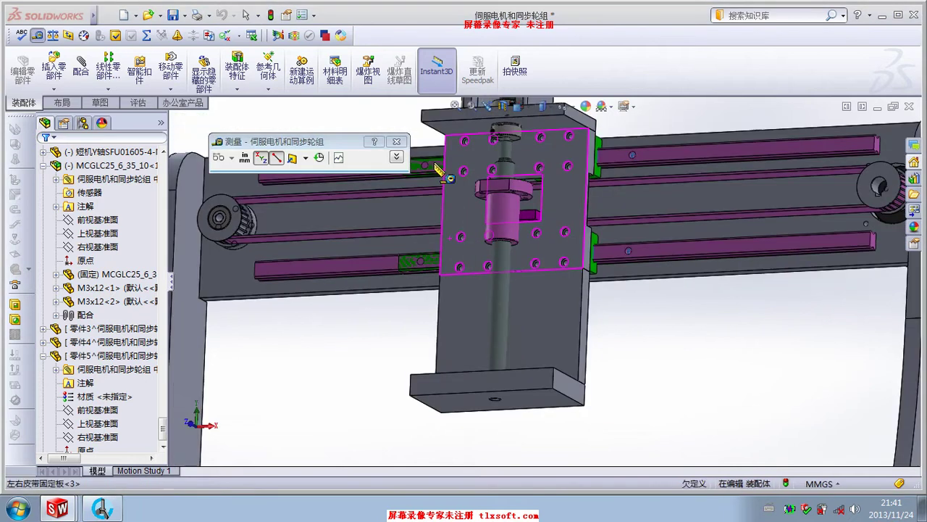
{"action": "middle_click_drag", "start_coordinate": [438, 170], "coordinate": [466, 132]}
{"action": "left_click", "coordinate": [463, 130]}
{"action": "middle_click_drag", "start_coordinate": [455, 308], "coordinate": [453, 388]}
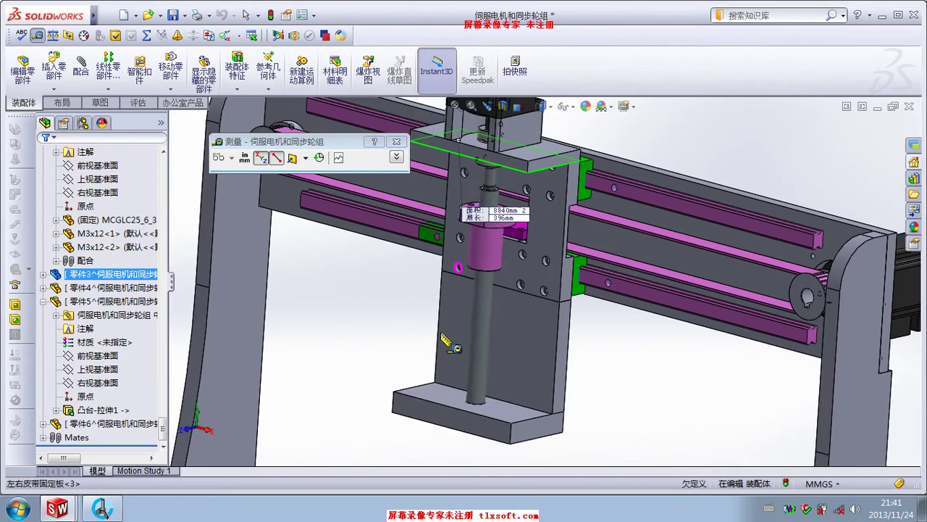
{"action": "left_click", "coordinate": [443, 394]}
{"action": "middle_click_drag", "start_coordinate": [464, 351], "coordinate": [635, 389]}
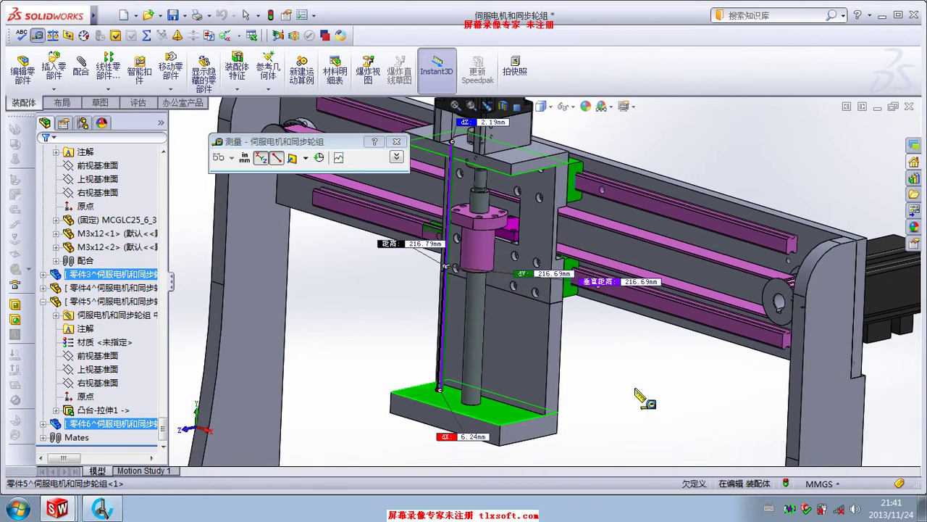
{"action": "left_click", "coordinate": [635, 389]}
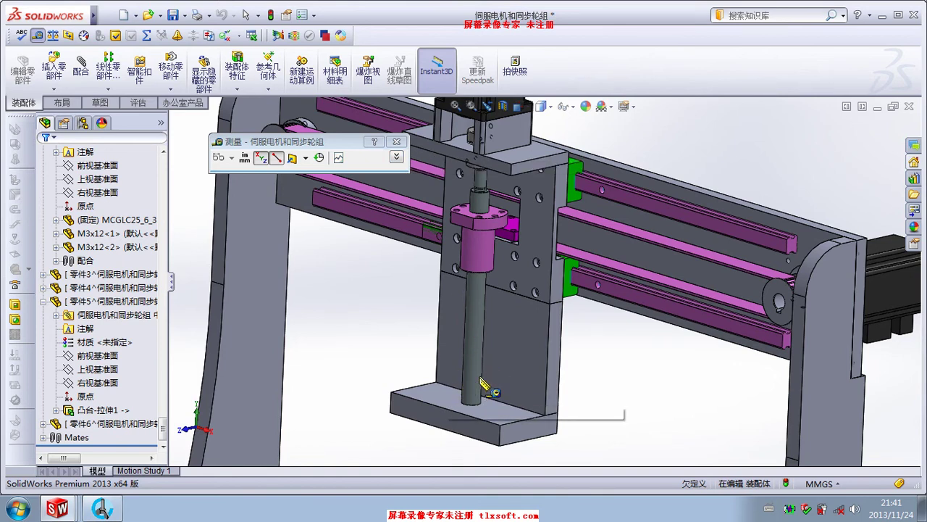
{"action": "scroll", "coordinate": [500, 370], "scroll_direction": "down", "scroll_amount": 1}
{"action": "key", "text": "Escape"}
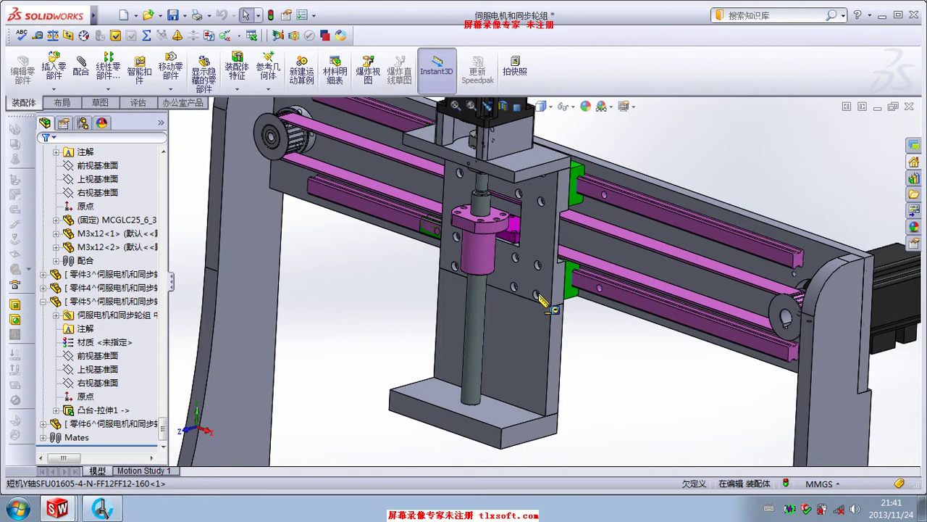
Select the top face of the bottom plate part 零件6
{"action": "scroll", "coordinate": [518, 234], "scroll_direction": "down", "scroll_amount": 1}
{"action": "scroll", "coordinate": [512, 313], "scroll_direction": "down", "scroll_amount": 2}
{"action": "scroll", "coordinate": [508, 313], "scroll_direction": "down", "scroll_amount": 1}
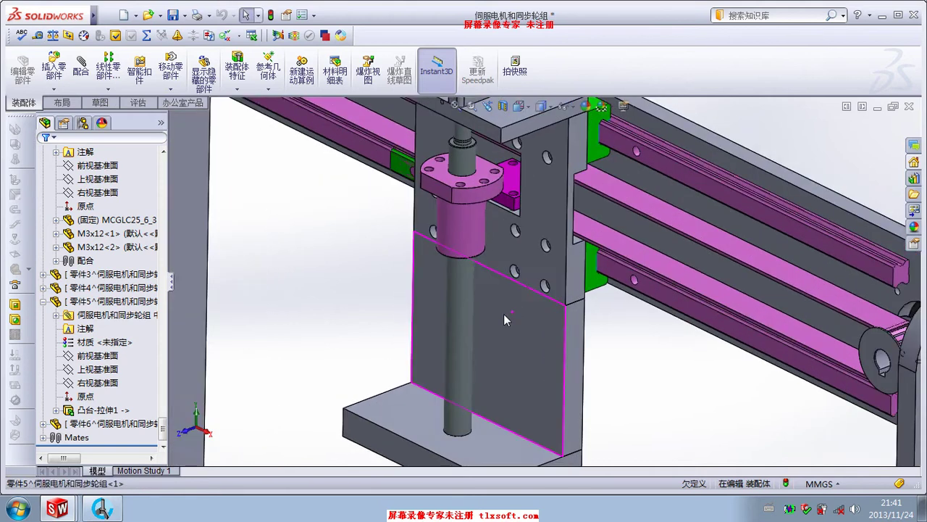
{"action": "scroll", "coordinate": [474, 366], "scroll_direction": "up", "scroll_amount": 3}
{"action": "left_click", "coordinate": [517, 368]}
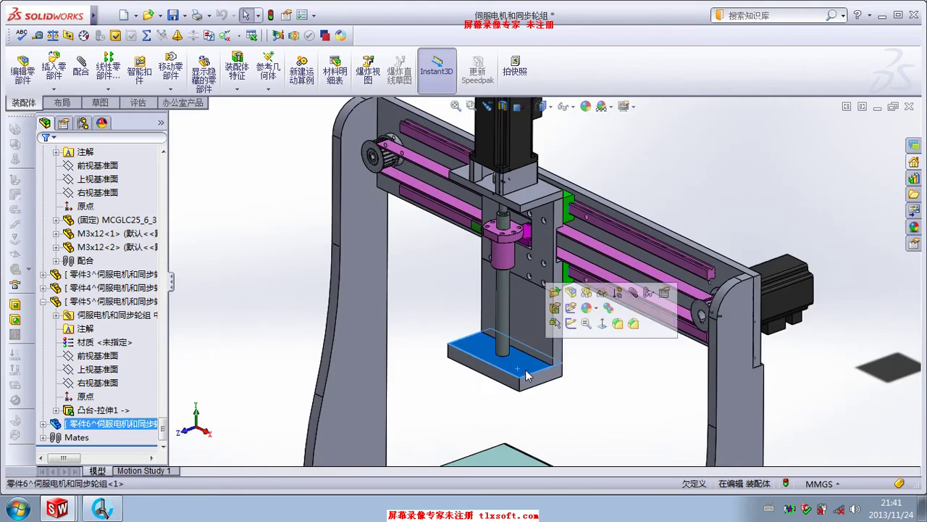
Edit the bottom plate in place and sketch a circle at the existing hole centre on its top face
{"action": "left_click", "coordinate": [23, 70]}
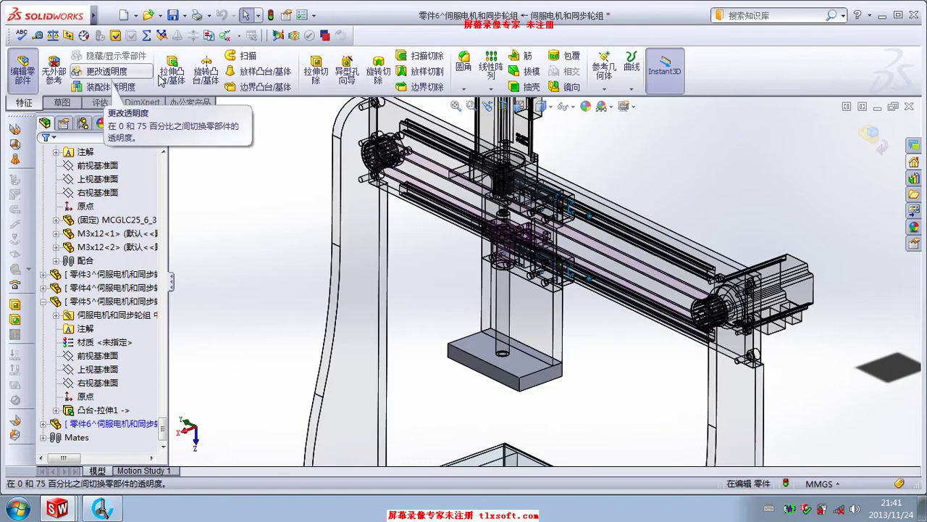
{"action": "left_click", "coordinate": [319, 70]}
{"action": "left_click", "coordinate": [534, 374]}
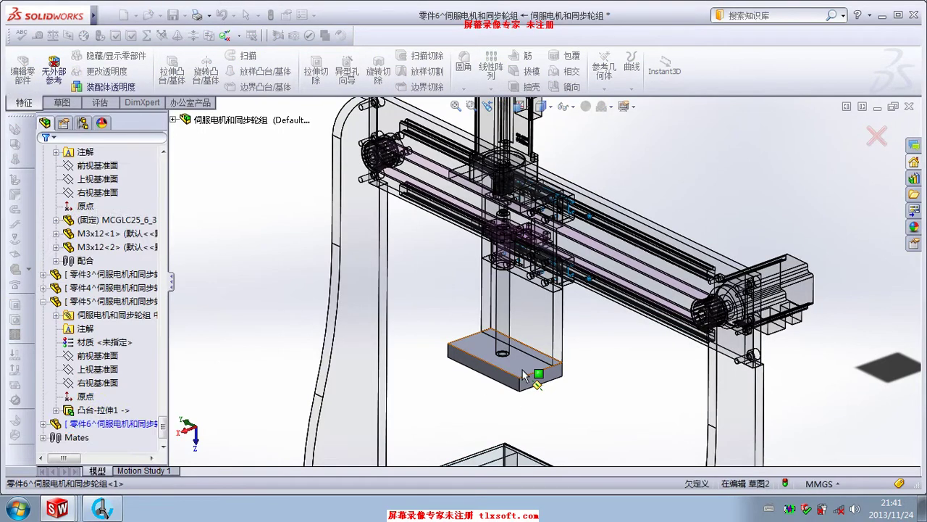
{"action": "scroll", "coordinate": [517, 356], "scroll_direction": "down", "scroll_amount": 5}
{"action": "scroll", "coordinate": [517, 356], "scroll_direction": "down", "scroll_amount": 3}
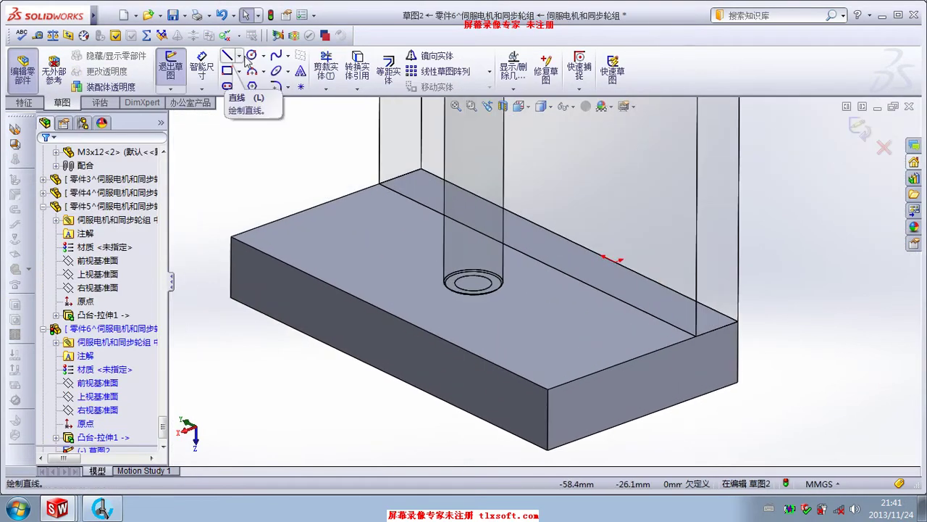
{"action": "left_click", "coordinate": [252, 55]}
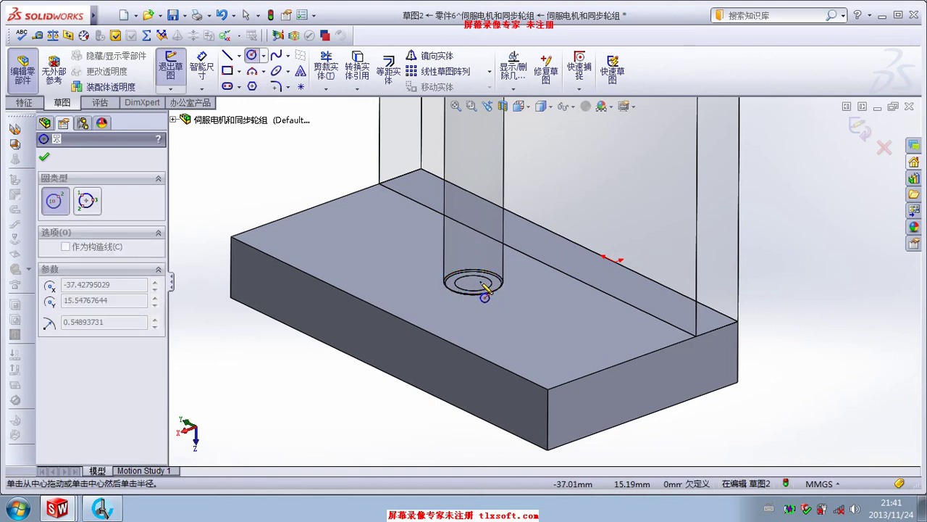
{"action": "scroll", "coordinate": [505, 297], "scroll_direction": "down", "scroll_amount": 2}
{"action": "scroll", "coordinate": [511, 295], "scroll_direction": "down", "scroll_amount": 2}
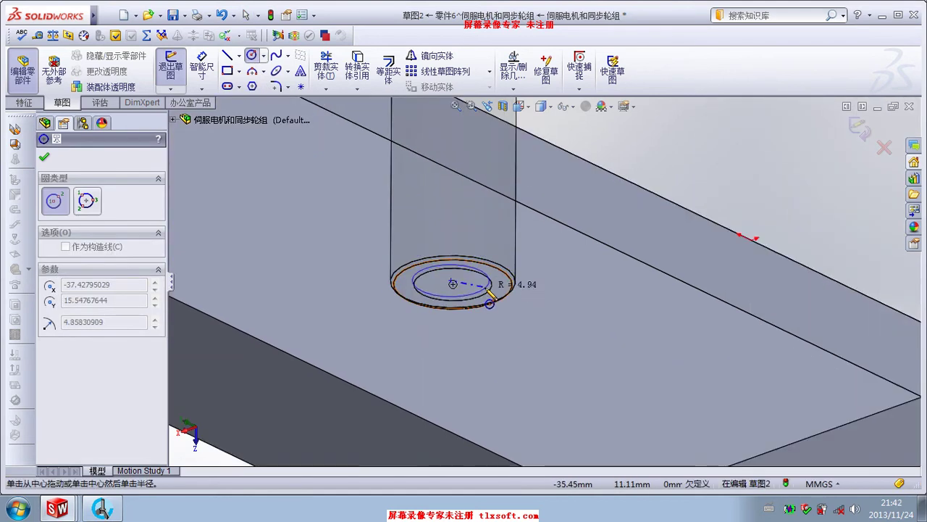
{"action": "left_click", "coordinate": [495, 297]}
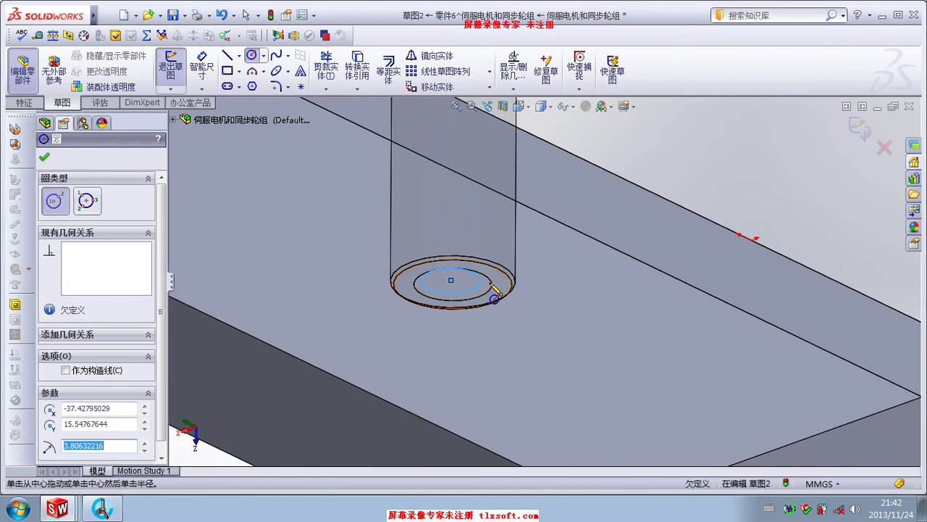
{"action": "key", "text": "Escape"}
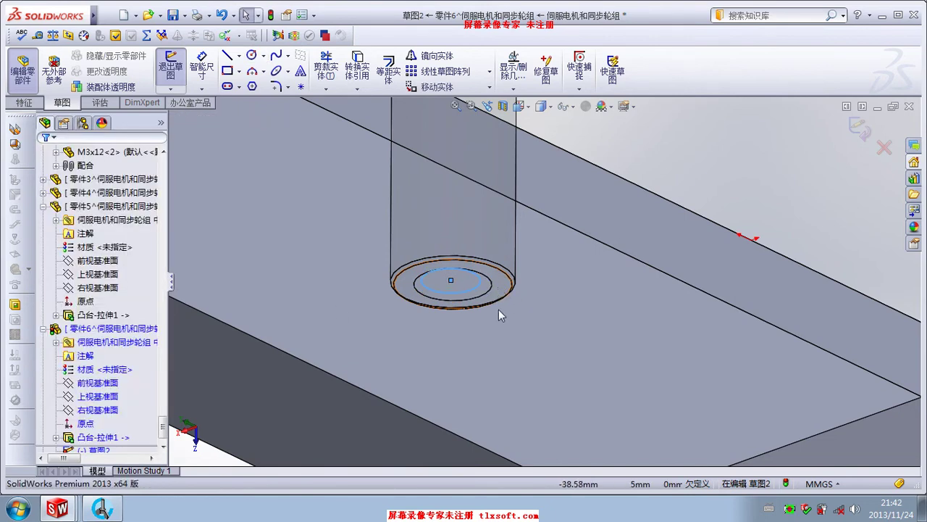
Cut the 7.61 mm diameter circle Through All the plate
{"action": "scroll", "coordinate": [499, 309], "scroll_direction": "down", "scroll_amount": 2}
{"action": "left_click", "coordinate": [528, 313]}
{"action": "left_click", "coordinate": [451, 271]}
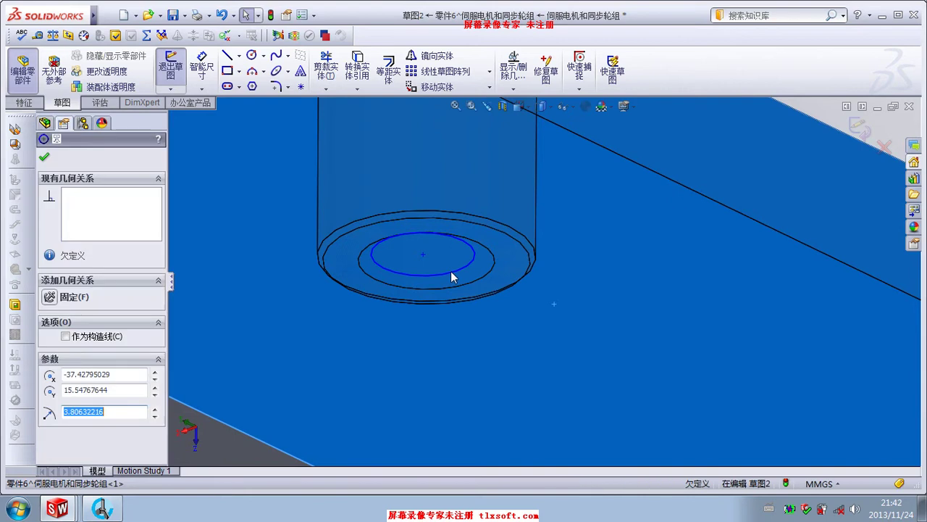
{"action": "scroll", "coordinate": [531, 278], "scroll_direction": "up", "scroll_amount": 3}
{"action": "left_click", "coordinate": [24, 101]}
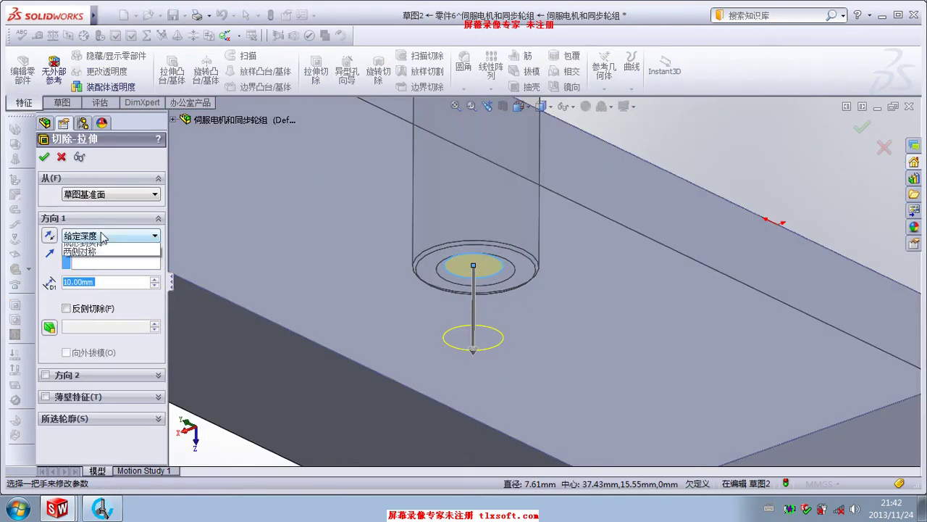
{"action": "left_click", "coordinate": [81, 257]}
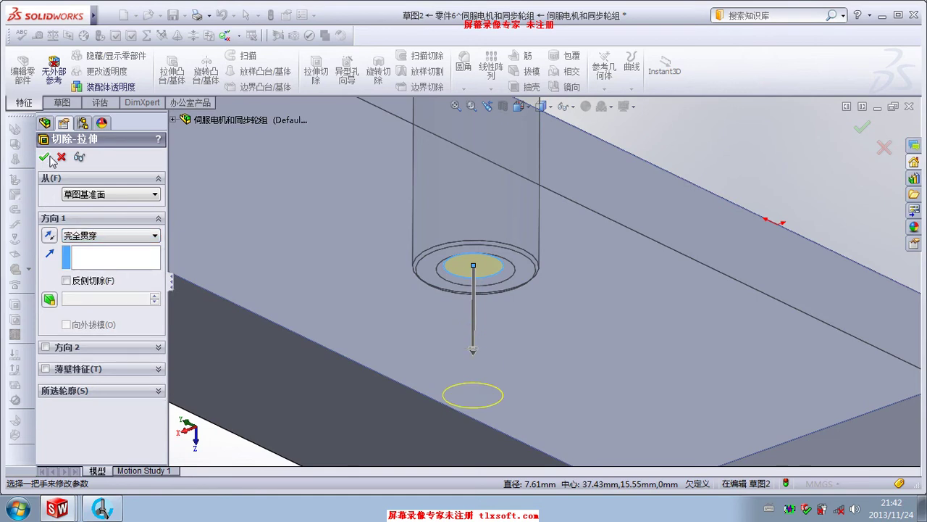
{"action": "left_click", "coordinate": [45, 157]}
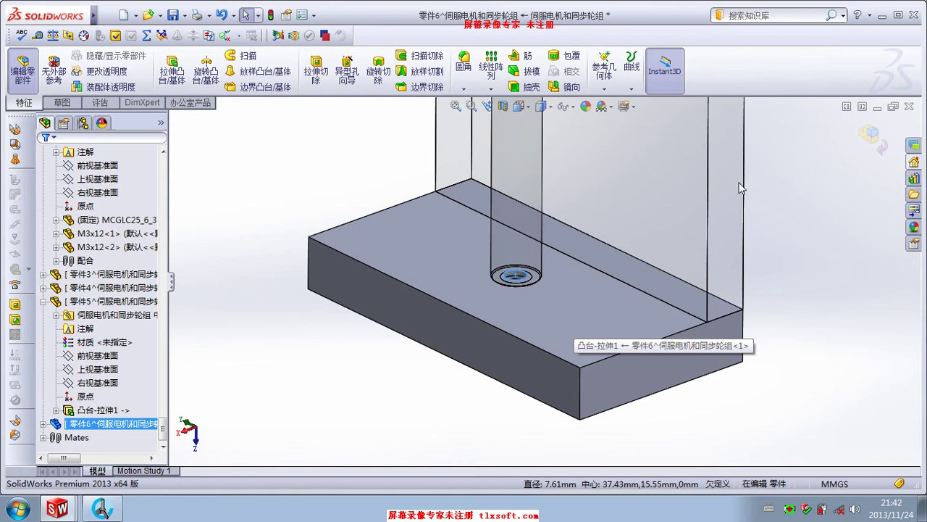
Reopen the cut's sketch in the bottom plate and select the hole circle
{"action": "left_click", "coordinate": [873, 134]}
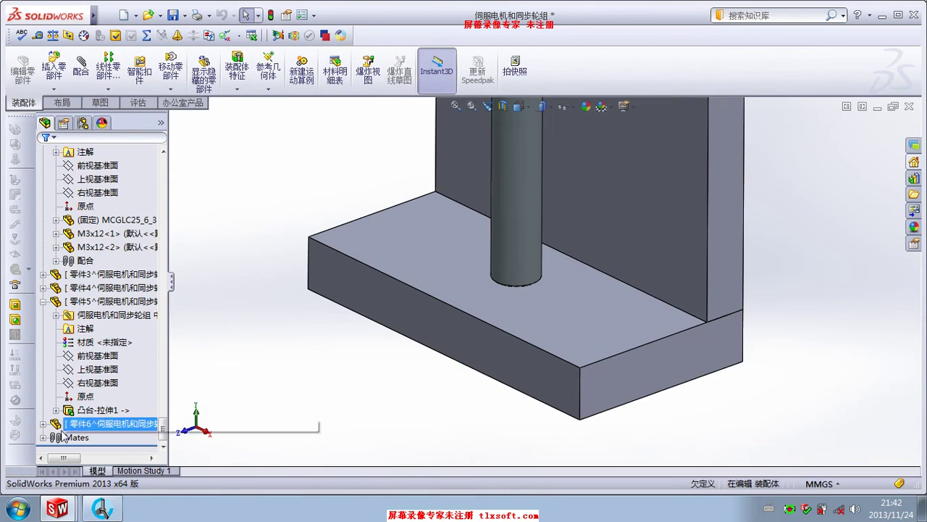
{"action": "left_click", "coordinate": [142, 426]}
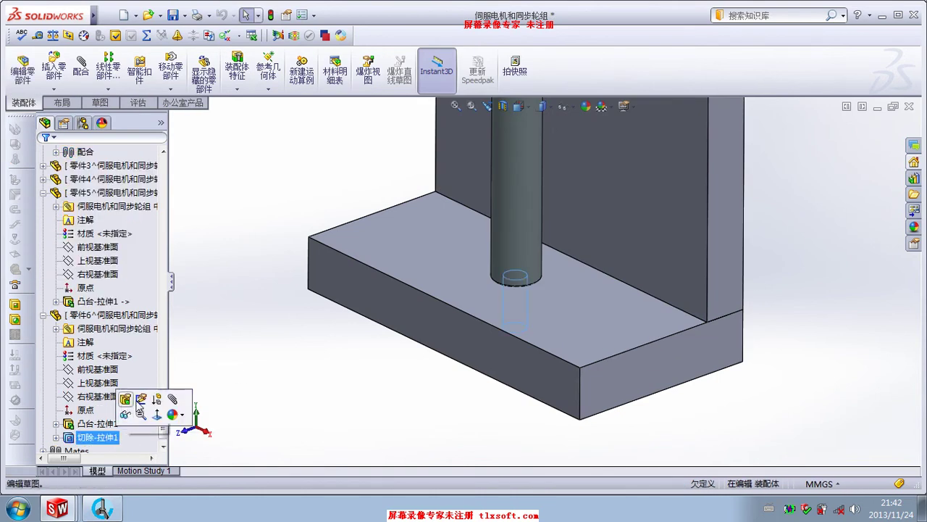
{"action": "left_click", "coordinate": [145, 397]}
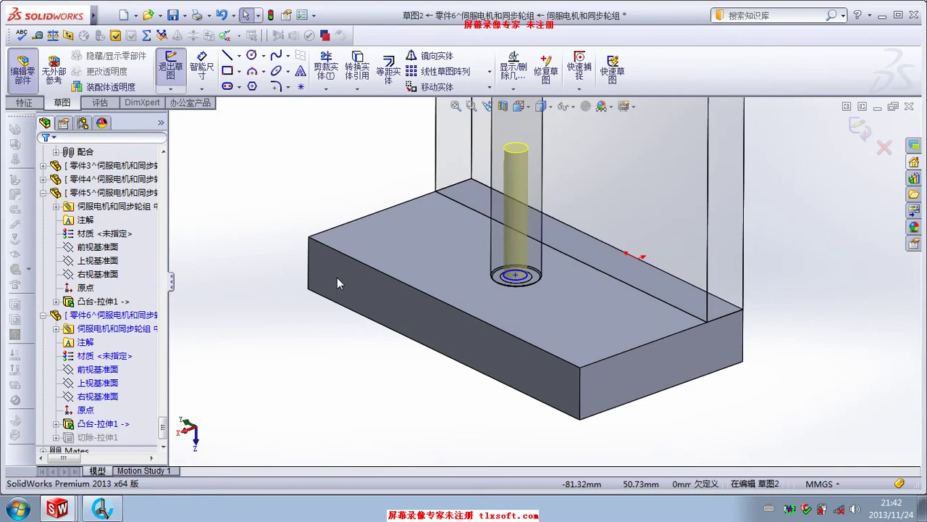
{"action": "left_click", "coordinate": [18, 108]}
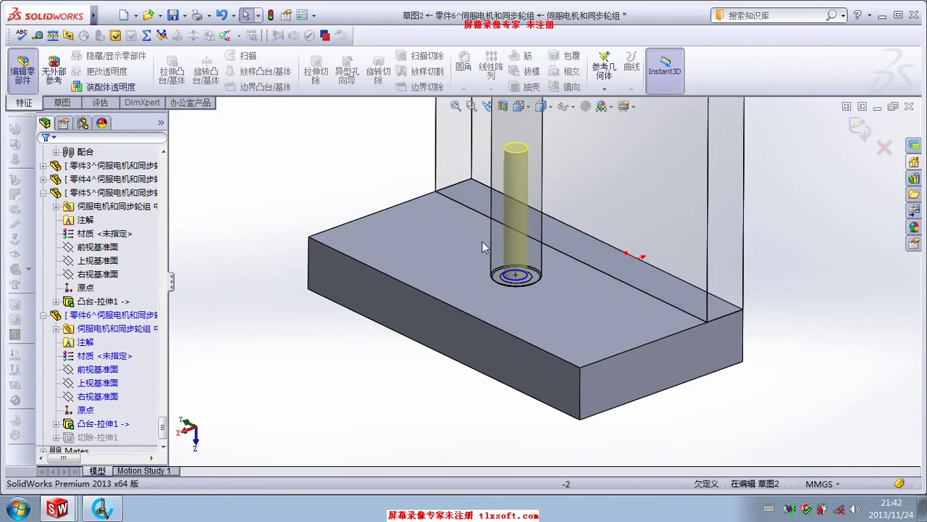
{"action": "left_click_drag", "start_coordinate": [371, 202], "coordinate": [610, 341]}
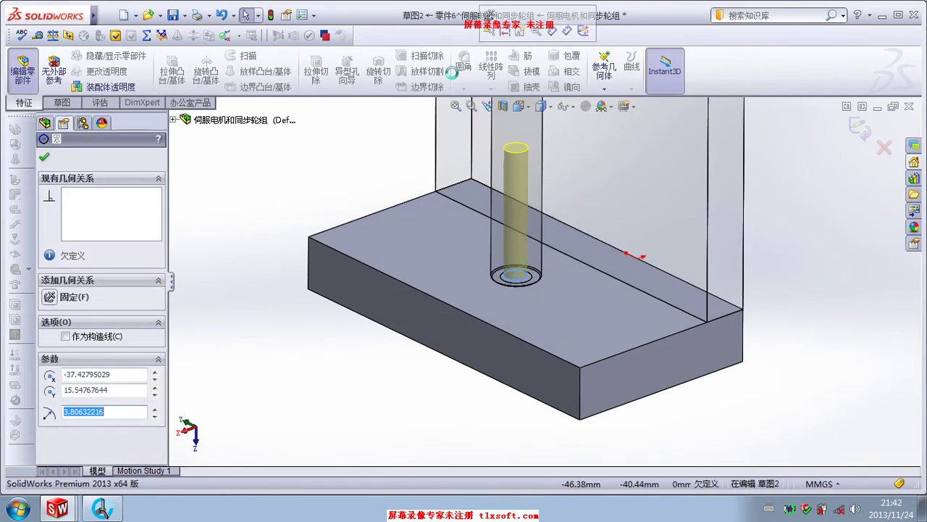
{"action": "left_click", "coordinate": [64, 103]}
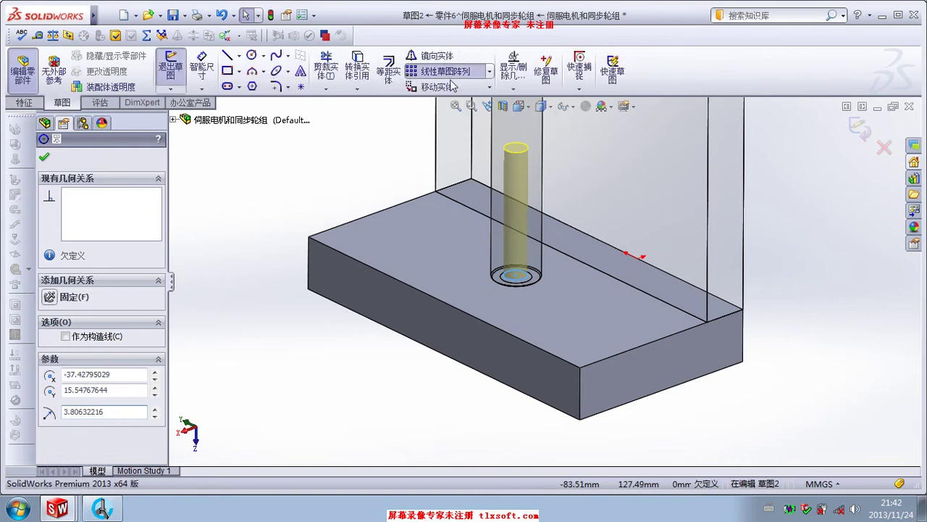
Linearly pattern the hole along the plate's front edge: 2 instances at 50 mm spacing
{"action": "left_click", "coordinate": [411, 72]}
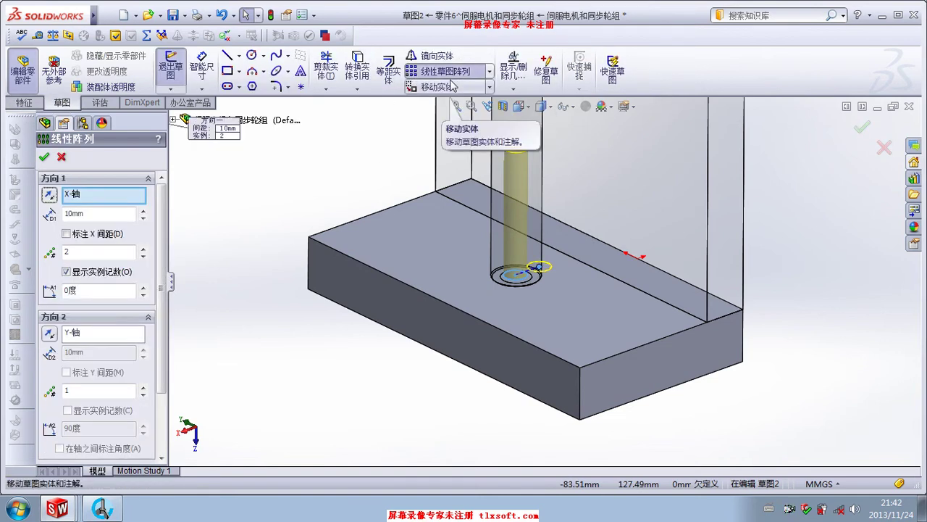
{"action": "right_click", "coordinate": [77, 200]}
{"action": "left_click", "coordinate": [110, 218]}
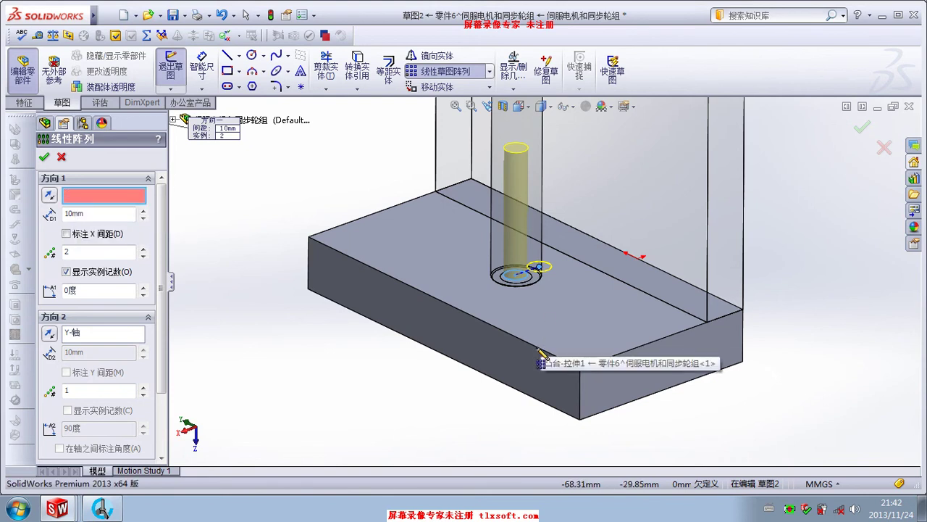
{"action": "left_click", "coordinate": [540, 350]}
{"action": "type", "text": "40"}
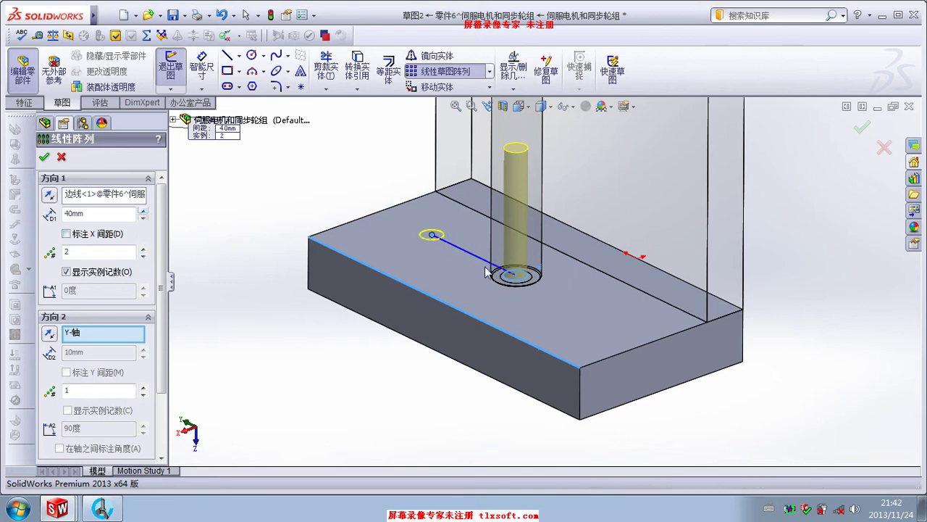
{"action": "scroll", "coordinate": [534, 350], "scroll_direction": "up", "scroll_amount": 5}
{"action": "scroll", "coordinate": [553, 129], "scroll_direction": "down", "scroll_amount": 1}
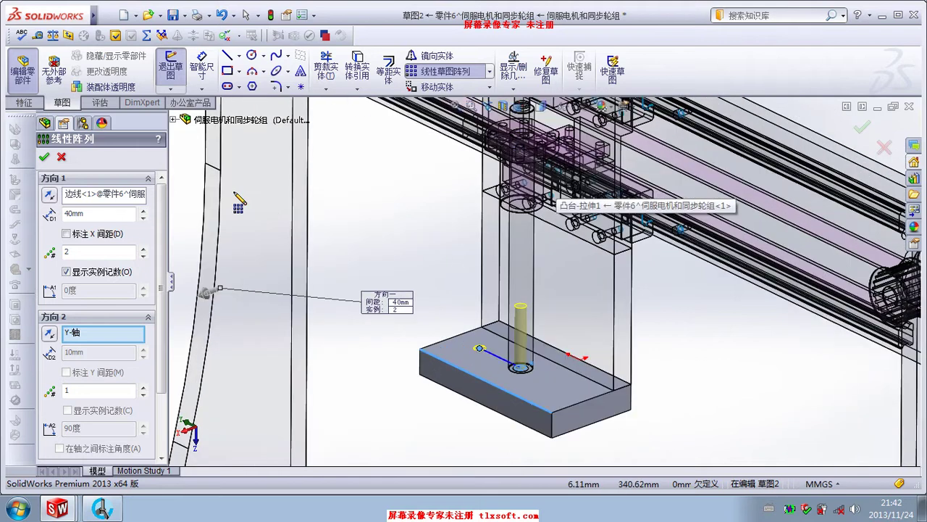
{"action": "left_click", "coordinate": [143, 256]}
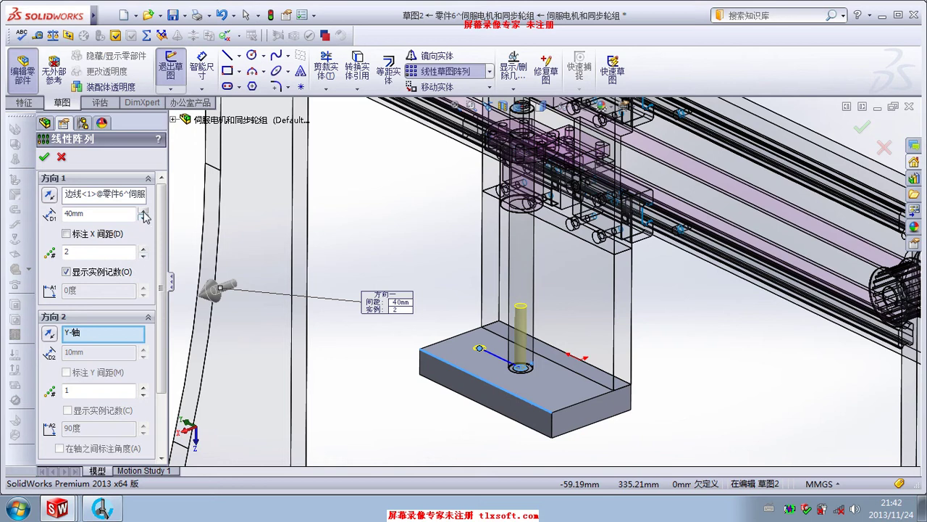
{"action": "left_click", "coordinate": [143, 211]}
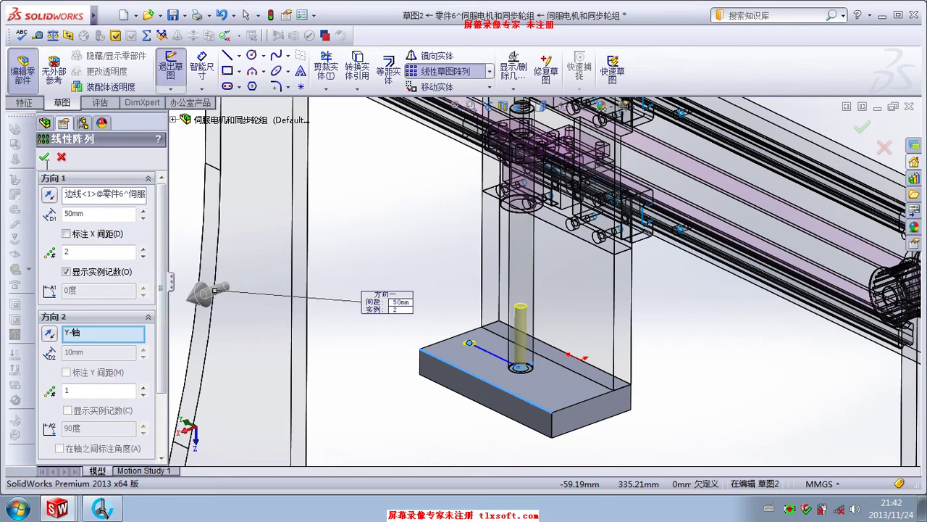
{"action": "left_click", "coordinate": [44, 157]}
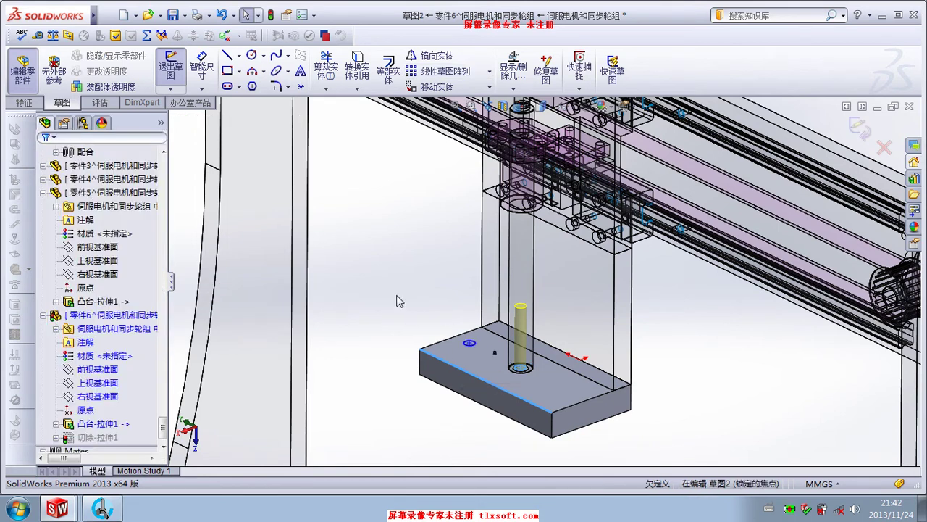
{"action": "scroll", "coordinate": [579, 452], "scroll_direction": "down", "scroll_amount": 3}
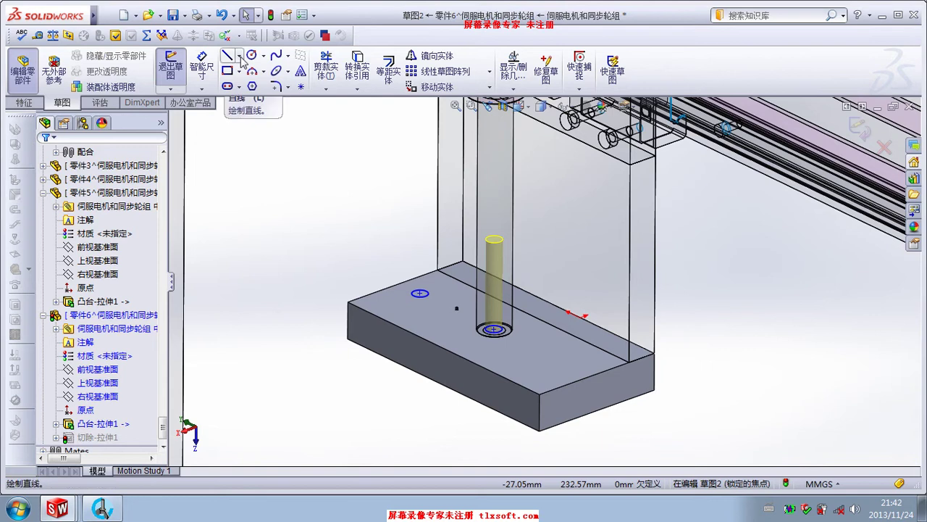
Draw a centerline and make the two hole centres symmetric about it
{"action": "left_click", "coordinate": [238, 55]}
{"action": "left_click", "coordinate": [254, 83]}
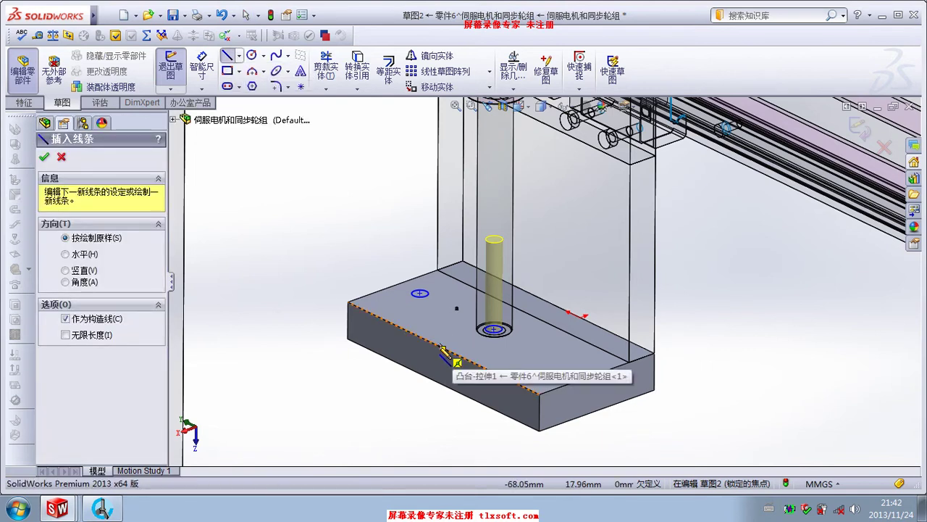
{"action": "left_click", "coordinate": [443, 348]}
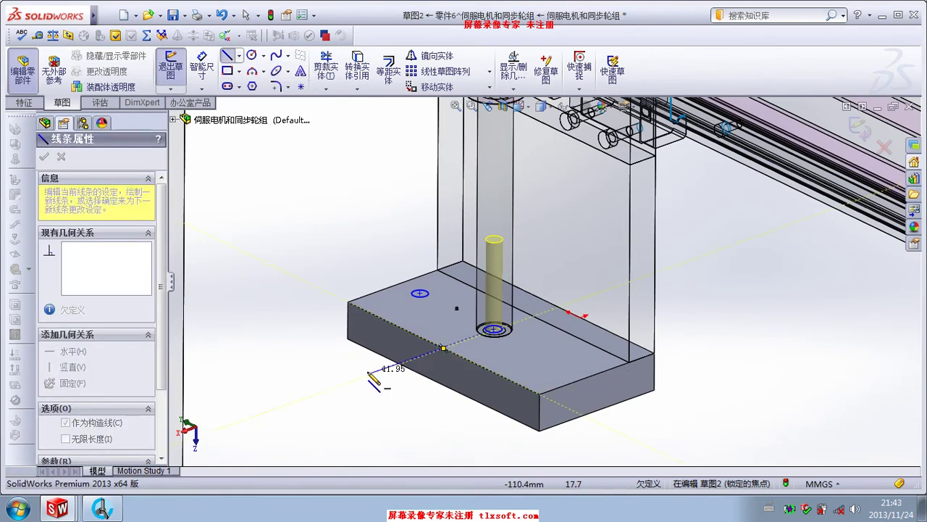
{"action": "left_click", "coordinate": [366, 375]}
{"action": "key", "text": "Escape"}
{"action": "left_click_drag", "start_coordinate": [278, 246], "coordinate": [465, 413]}
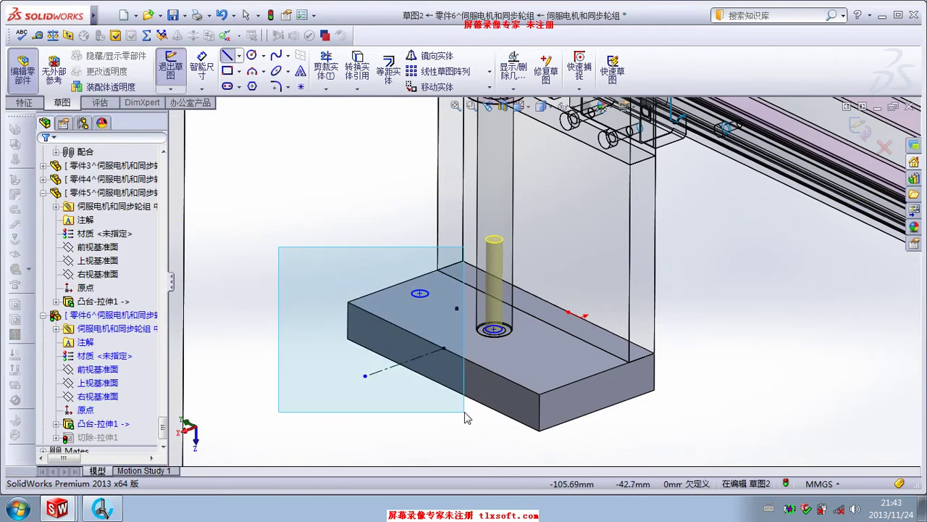
{"action": "left_click", "coordinate": [420, 55]}
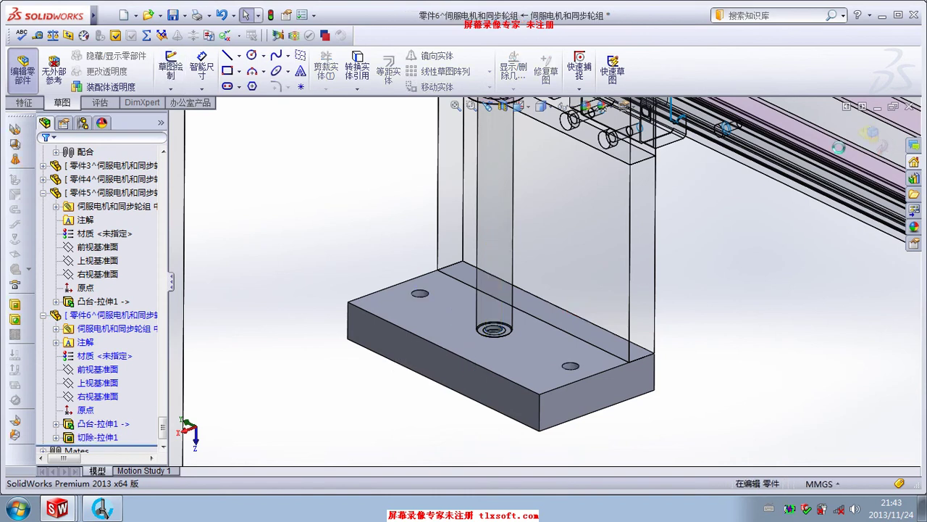
Exit the sketch and part editing to view the Z-axis carriage in the assembly
{"action": "left_click", "coordinate": [873, 136]}
{"action": "scroll", "coordinate": [673, 331], "scroll_direction": "down", "scroll_amount": 5}
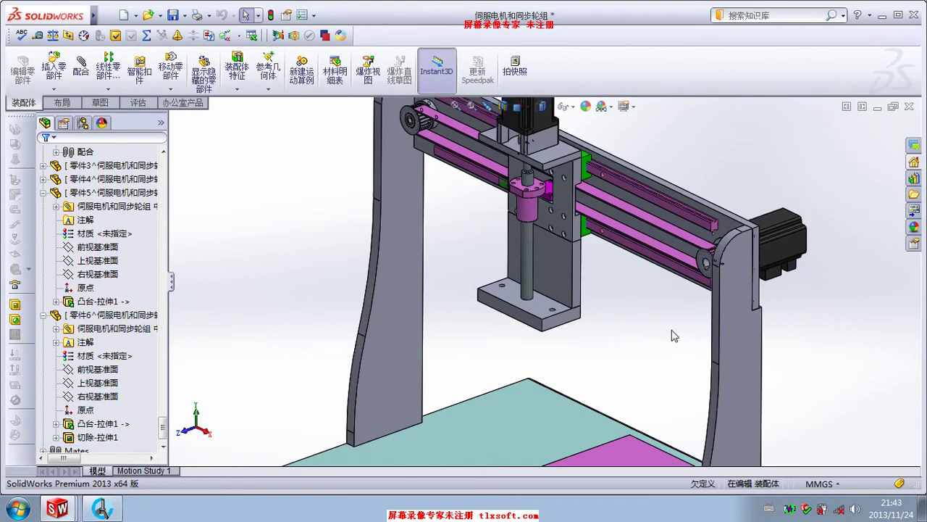
{"action": "scroll", "coordinate": [637, 297], "scroll_direction": "up", "scroll_amount": 2}
{"action": "scroll", "coordinate": [577, 249], "scroll_direction": "up", "scroll_amount": 2}
{"action": "scroll", "coordinate": [577, 248], "scroll_direction": "up", "scroll_amount": 2}
{"action": "middle_click_drag", "start_coordinate": [562, 248], "coordinate": [623, 345]}
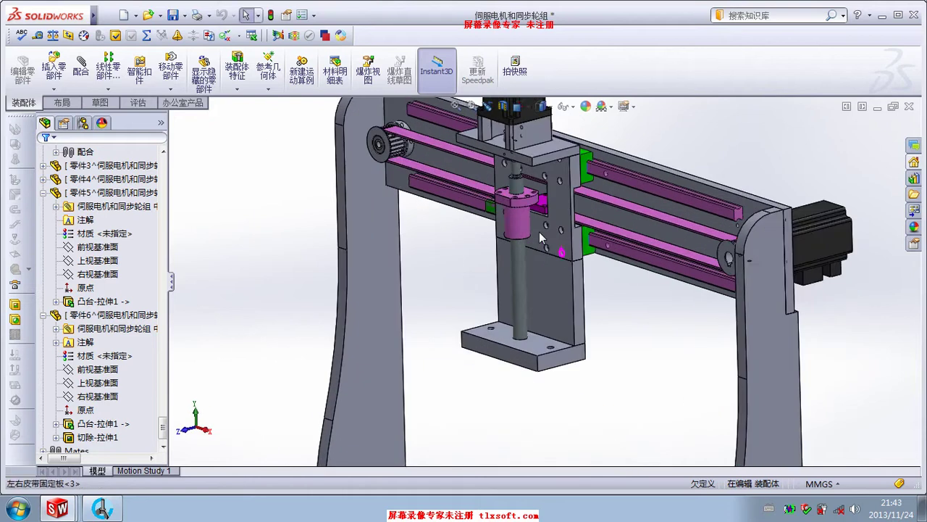
Open the SFHZ guide shaft size table under Misumi metric shafts, then return to SolidWorks
{"action": "left_click", "coordinate": [104, 511]}
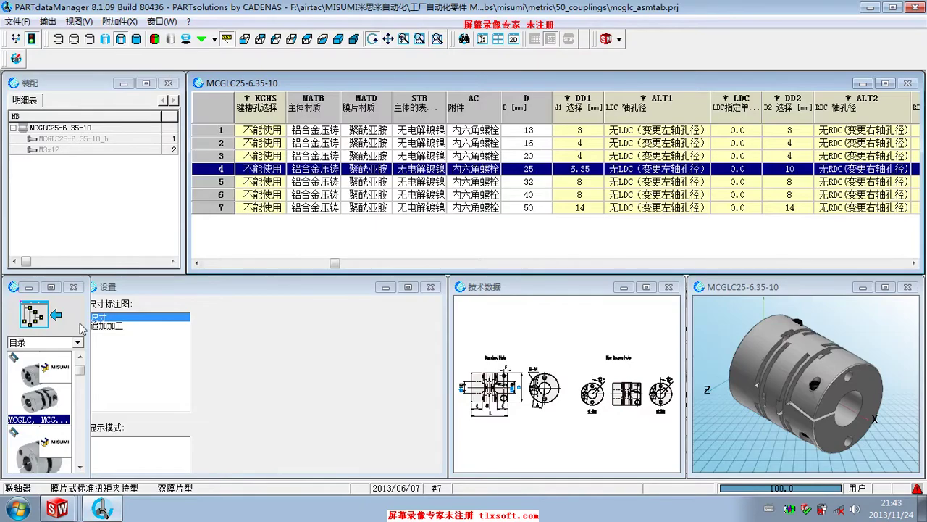
{"action": "left_click", "coordinate": [55, 315]}
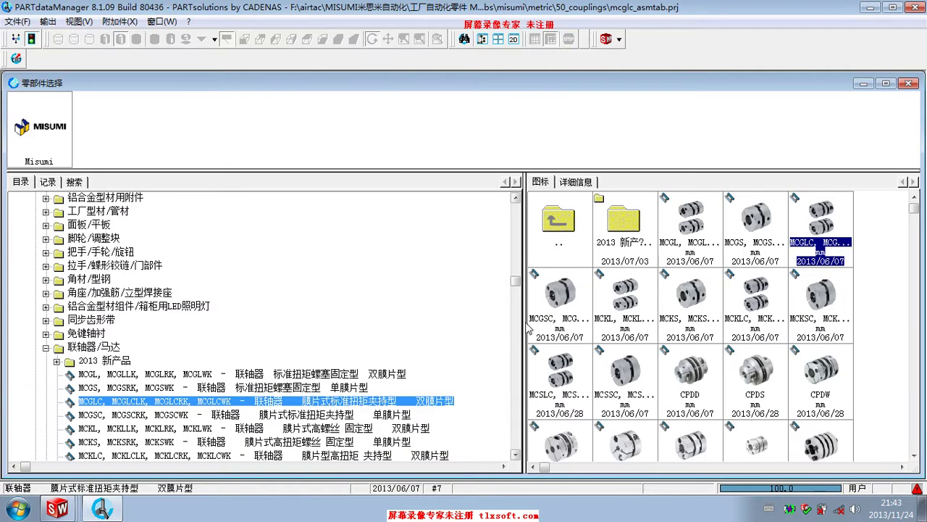
{"action": "left_click_drag", "start_coordinate": [515, 282], "coordinate": [529, 187]}
{"action": "double_click", "coordinate": [66, 237]}
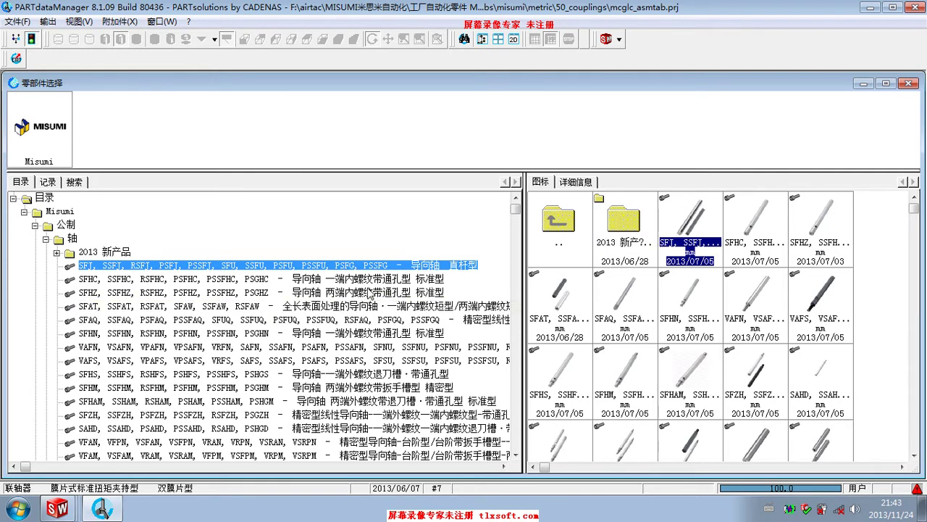
{"action": "left_click", "coordinate": [371, 292]}
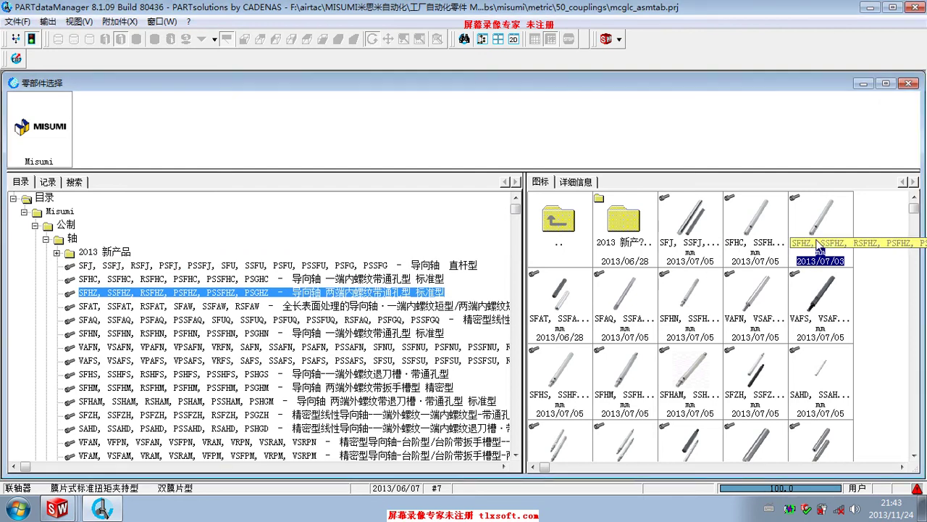
{"action": "double_click", "coordinate": [819, 245]}
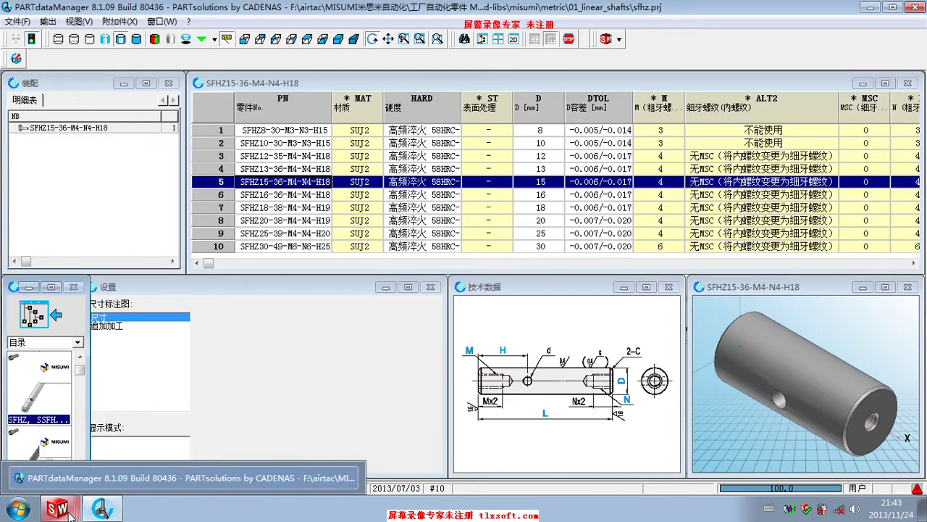
{"action": "left_click", "coordinate": [82, 464]}
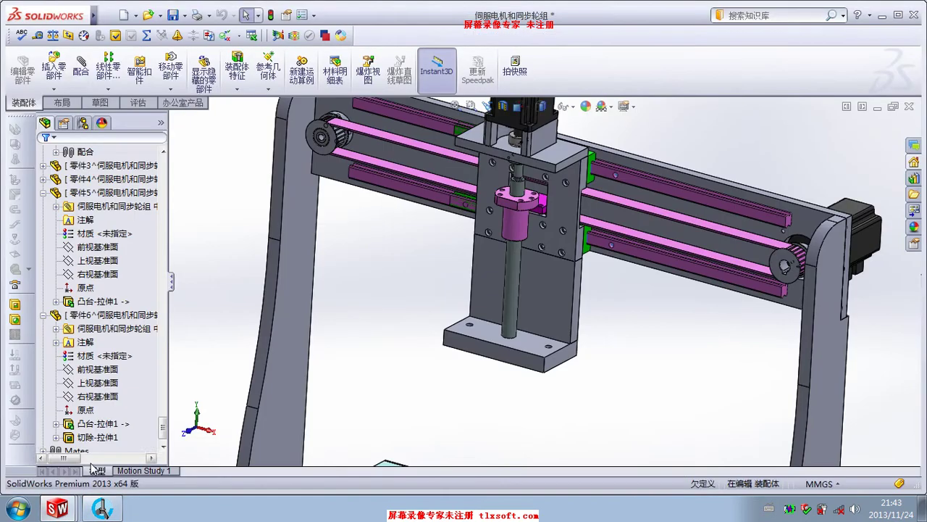
{"action": "left_click", "coordinate": [37, 35]}
{"action": "scroll", "coordinate": [626, 214], "scroll_direction": "down", "scroll_amount": 3}
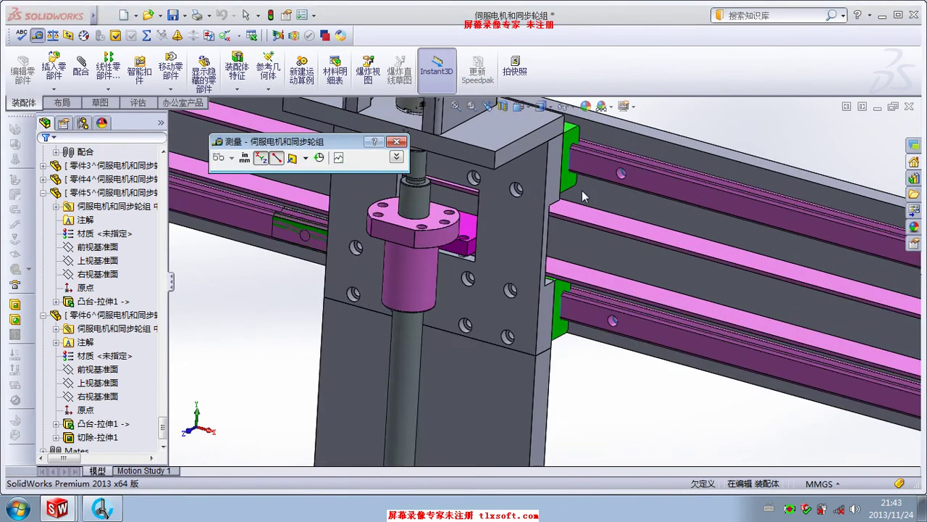
{"action": "scroll", "coordinate": [581, 190], "scroll_direction": "down", "scroll_amount": 3}
{"action": "left_click", "coordinate": [511, 129]}
{"action": "scroll", "coordinate": [487, 421], "scroll_direction": "up", "scroll_amount": 3}
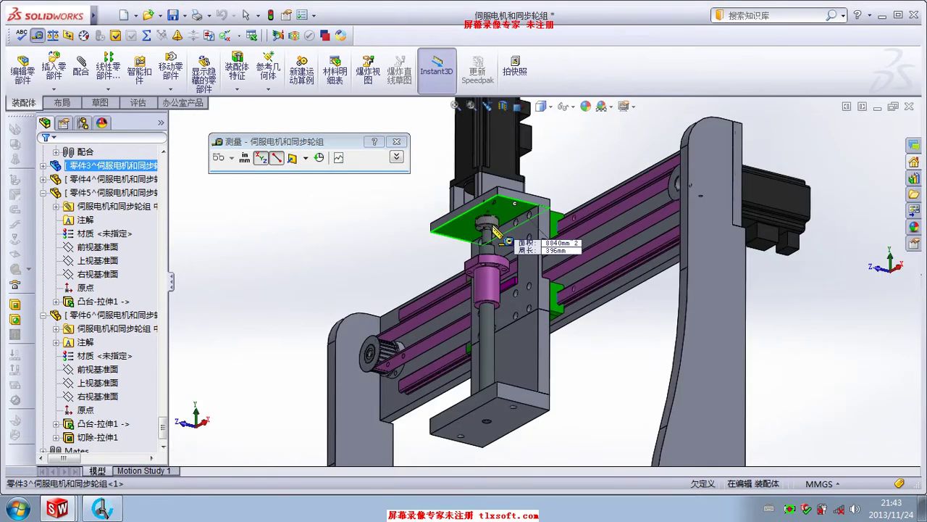
{"action": "scroll", "coordinate": [533, 403], "scroll_direction": "up", "scroll_amount": 2}
{"action": "scroll", "coordinate": [536, 426], "scroll_direction": "up", "scroll_amount": 2}
{"action": "scroll", "coordinate": [516, 356], "scroll_direction": "down", "scroll_amount": 3}
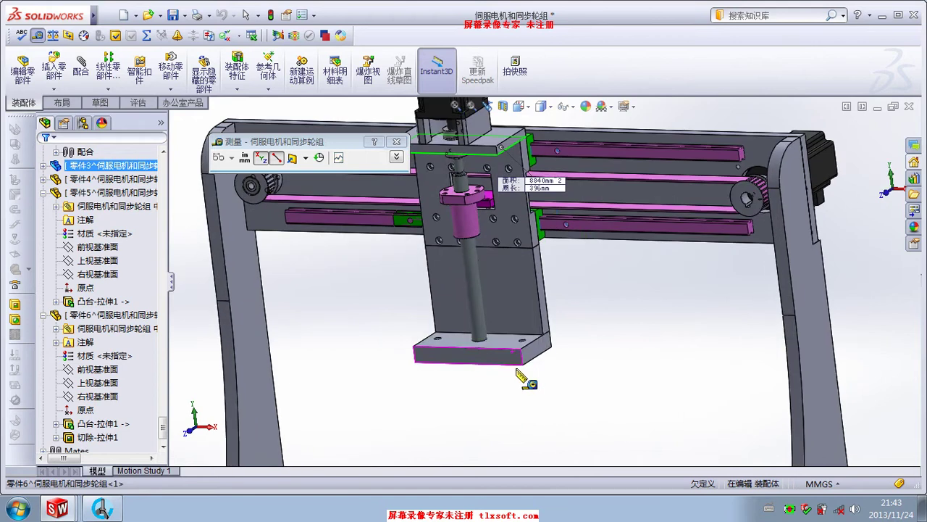
{"action": "left_click", "coordinate": [521, 351]}
{"action": "middle_click_drag", "start_coordinate": [621, 357], "coordinate": [617, 369]}
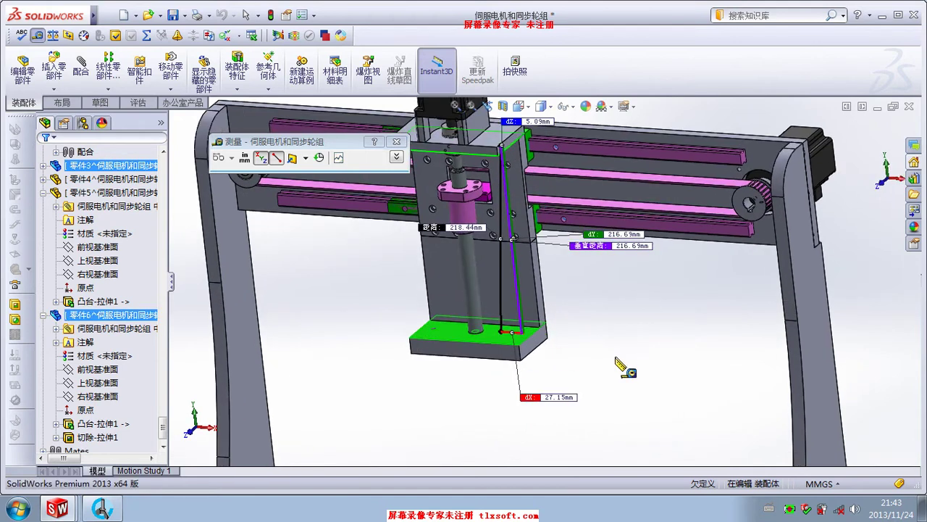
{"action": "key", "text": "Escape"}
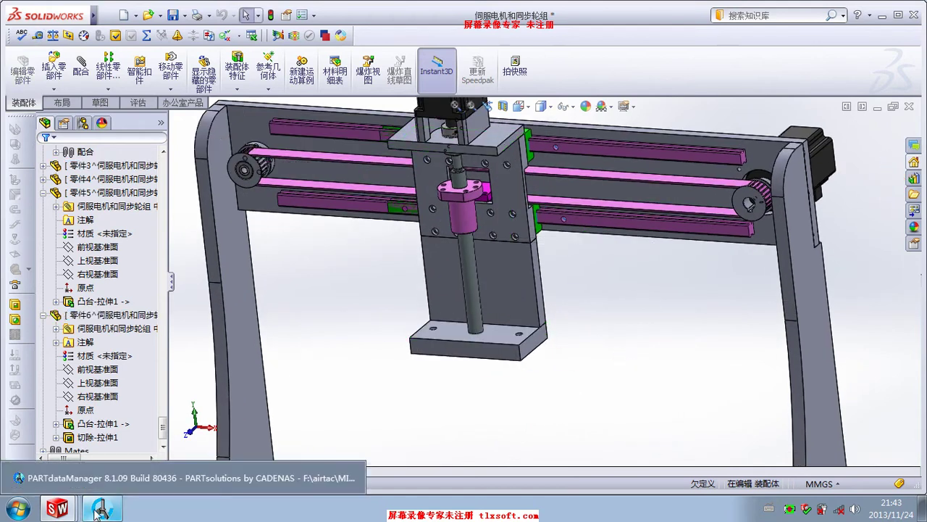
{"action": "left_click", "coordinate": [145, 469]}
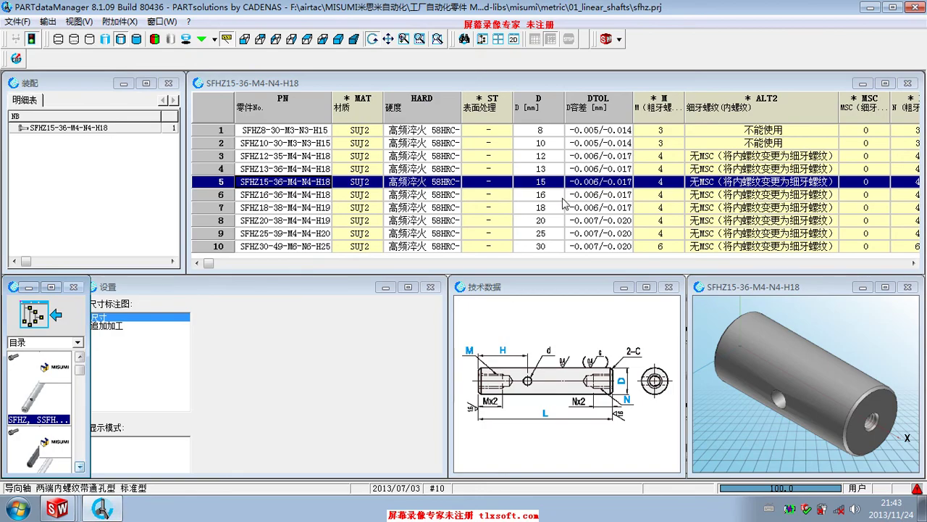
Set the guide shaft to 12 mm diameter with M6 and N6 thread sizes
{"action": "double_click", "coordinate": [547, 155]}
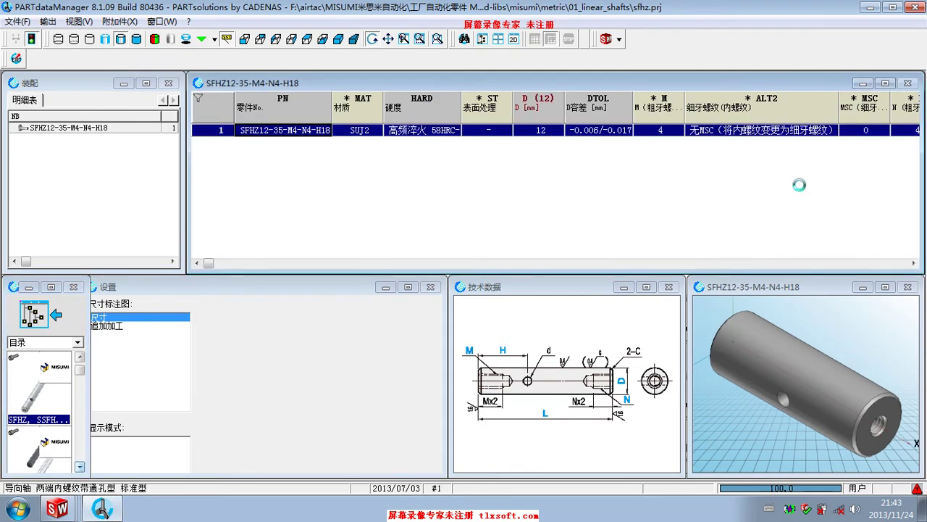
{"action": "double_click", "coordinate": [661, 131]}
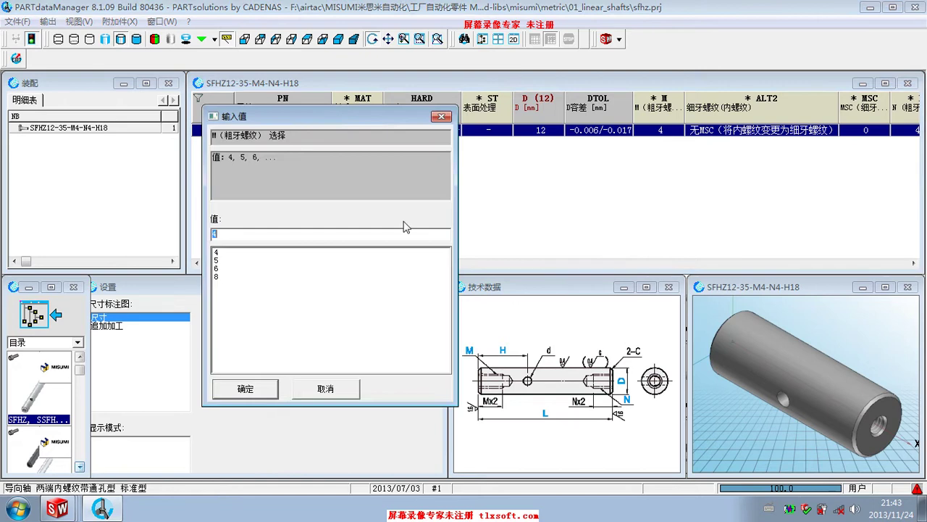
{"action": "double_click", "coordinate": [216, 269]}
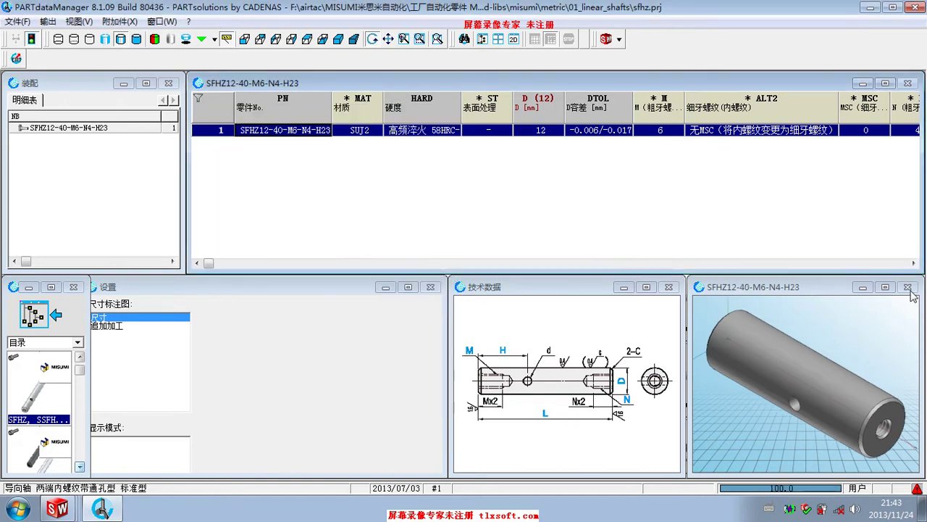
{"action": "left_click", "coordinate": [909, 264]}
{"action": "left_click", "coordinate": [910, 264]}
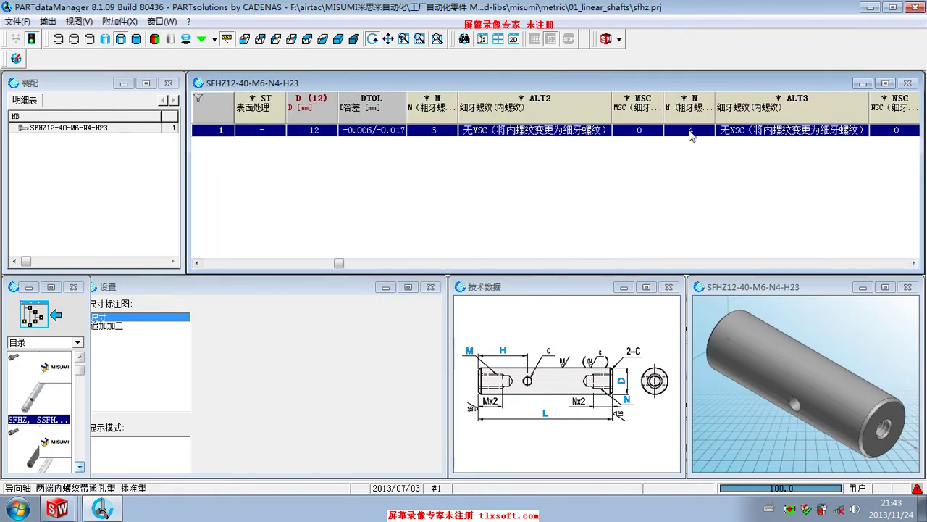
{"action": "double_click", "coordinate": [692, 131]}
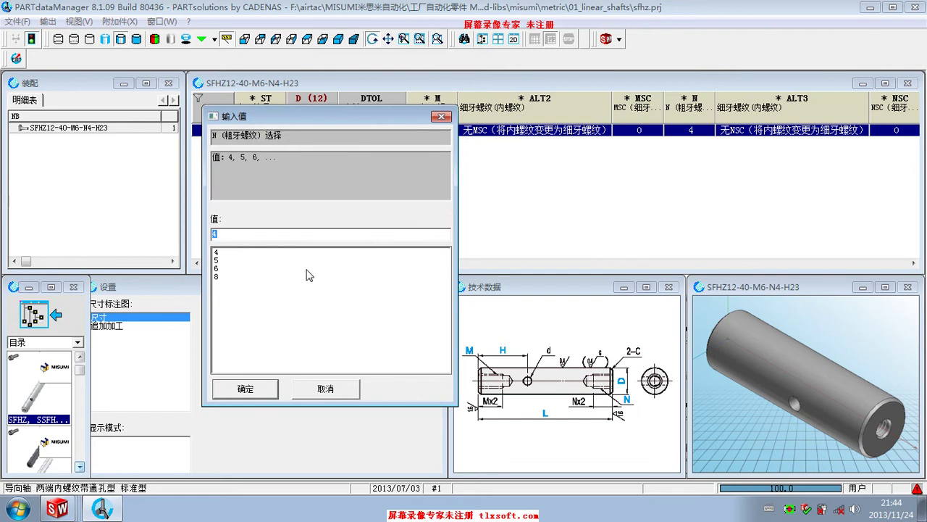
{"action": "double_click", "coordinate": [230, 269]}
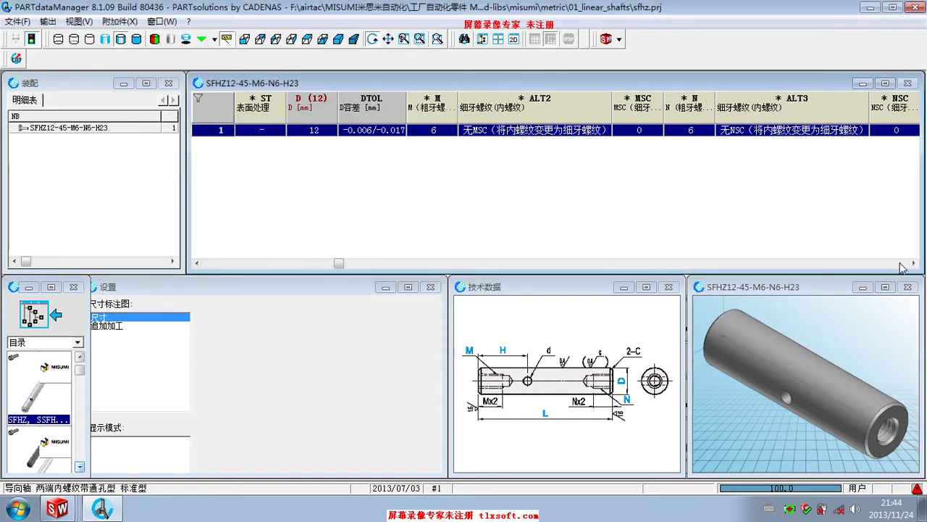
Change the shaft length L to 220, giving SFHZ12-220-M6-N6-H23
{"action": "left_click", "coordinate": [913, 264]}
{"action": "left_click", "coordinate": [914, 264]}
{"action": "left_click", "coordinate": [914, 264]}
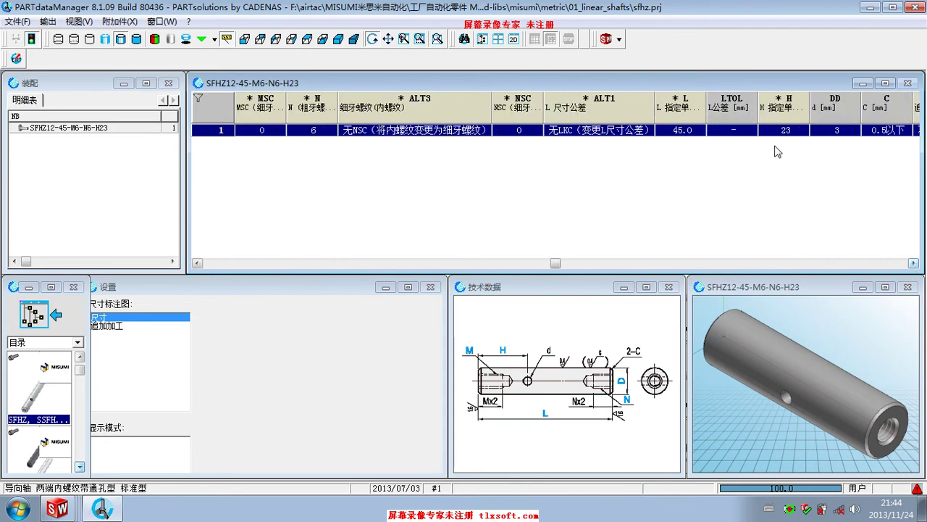
{"action": "left_click", "coordinate": [673, 132]}
{"action": "type", "text": "220"}
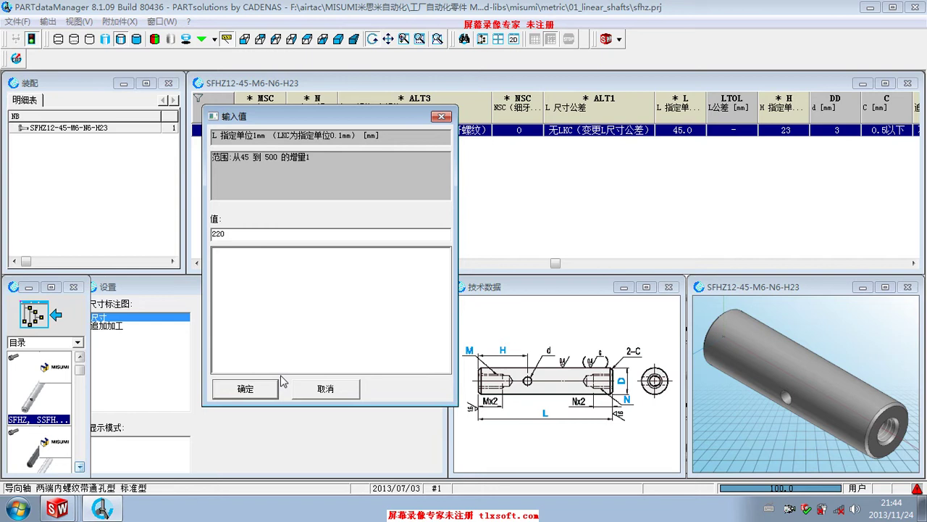
{"action": "left_click", "coordinate": [271, 389]}
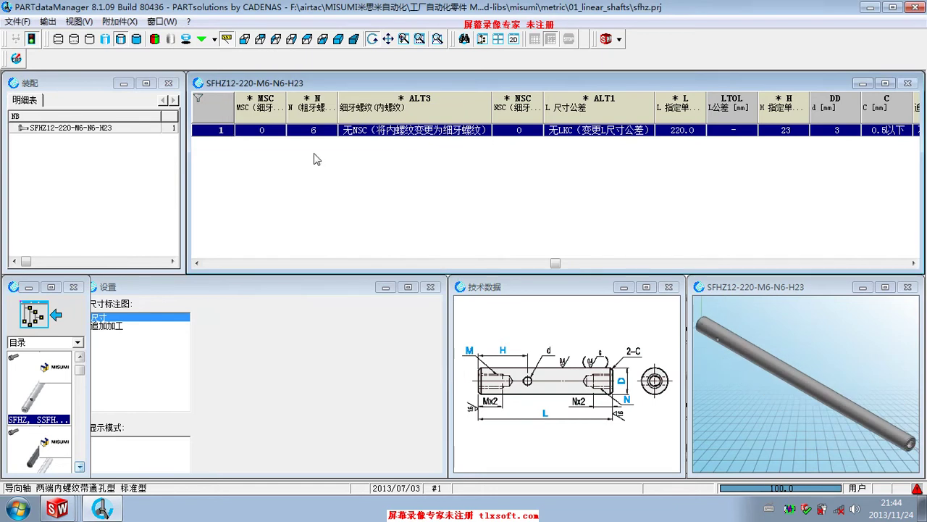
{"action": "left_click", "coordinate": [47, 21]}
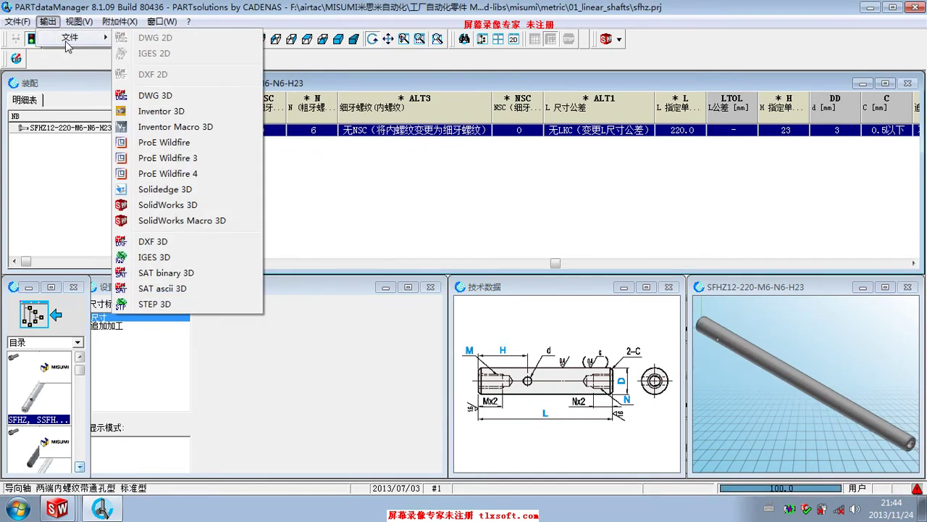
{"action": "mouse_move", "coordinate": [71, 37]}
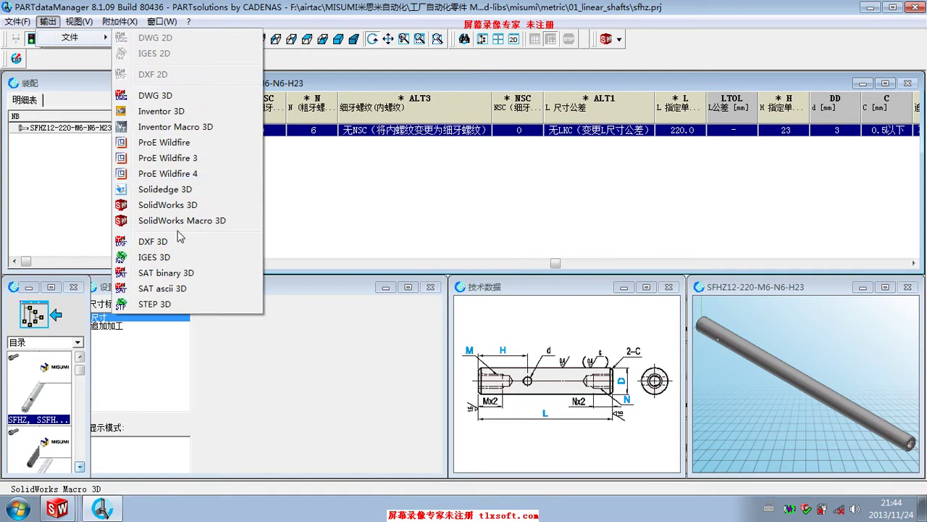
Export SFHZ12-220-M6-N6-H23 as a SolidWorks 3D file and return to the part catalogue
{"action": "left_click", "coordinate": [152, 203]}
{"action": "left_click", "coordinate": [388, 303]}
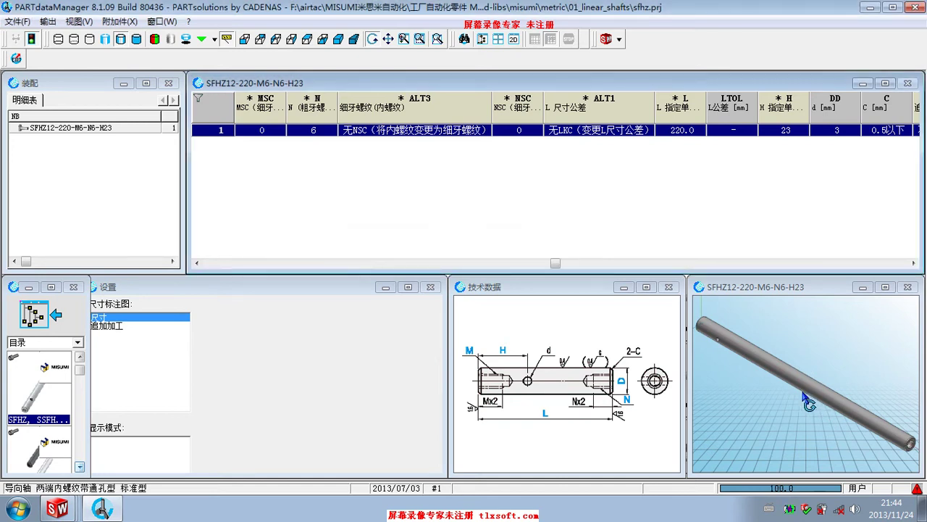
{"action": "left_click", "coordinate": [48, 322]}
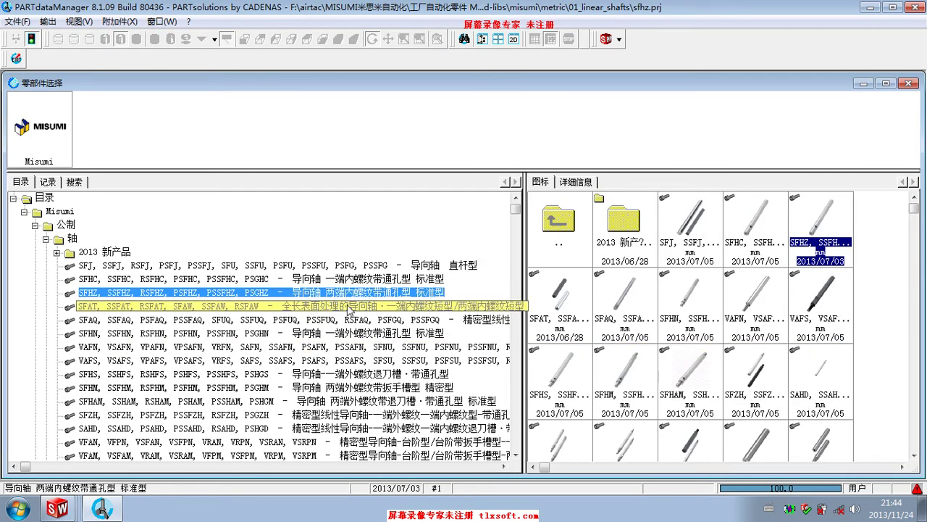
Collapse the shaft category and open the LHFRD flanged bushing from the linear bearing catalog
{"action": "left_click", "coordinate": [57, 253]}
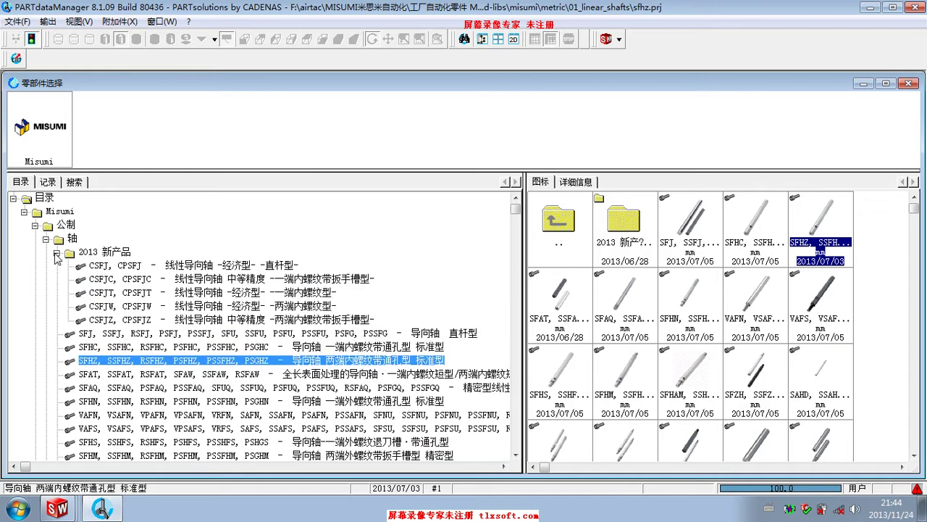
{"action": "left_click", "coordinate": [46, 239]}
{"action": "left_click", "coordinate": [79, 276]}
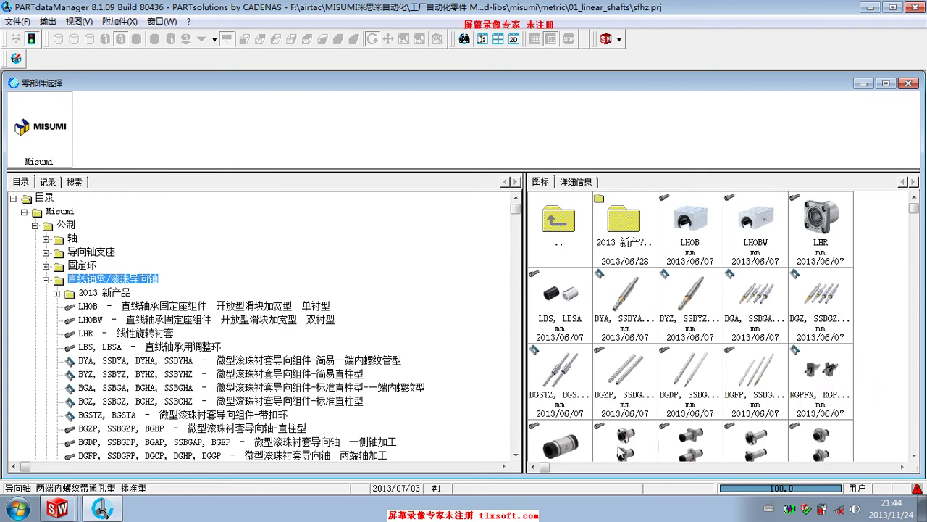
{"action": "double_click", "coordinate": [623, 450]}
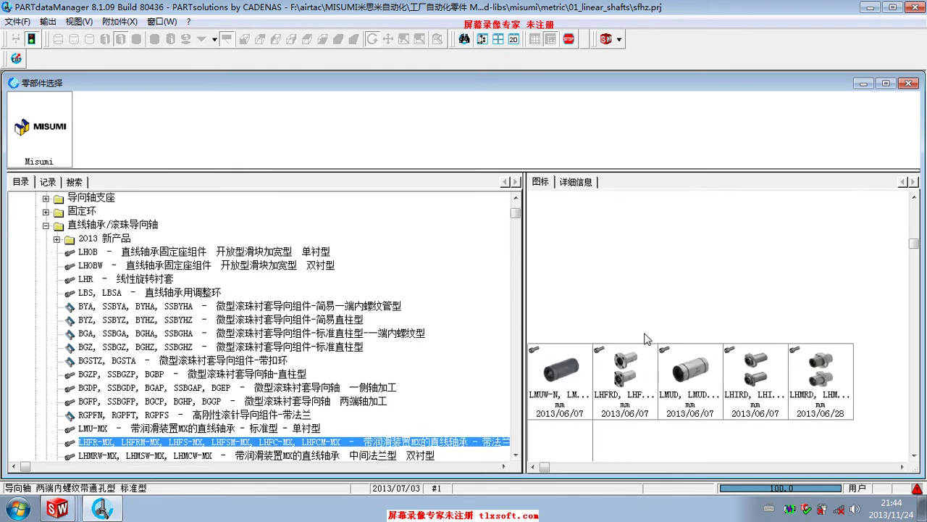
{"action": "left_click", "coordinate": [636, 313]}
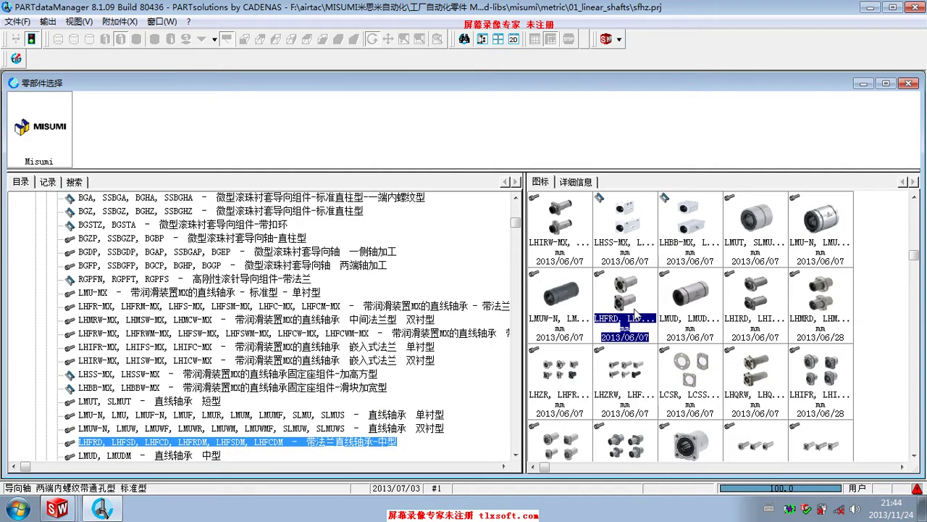
{"action": "double_click", "coordinate": [636, 313]}
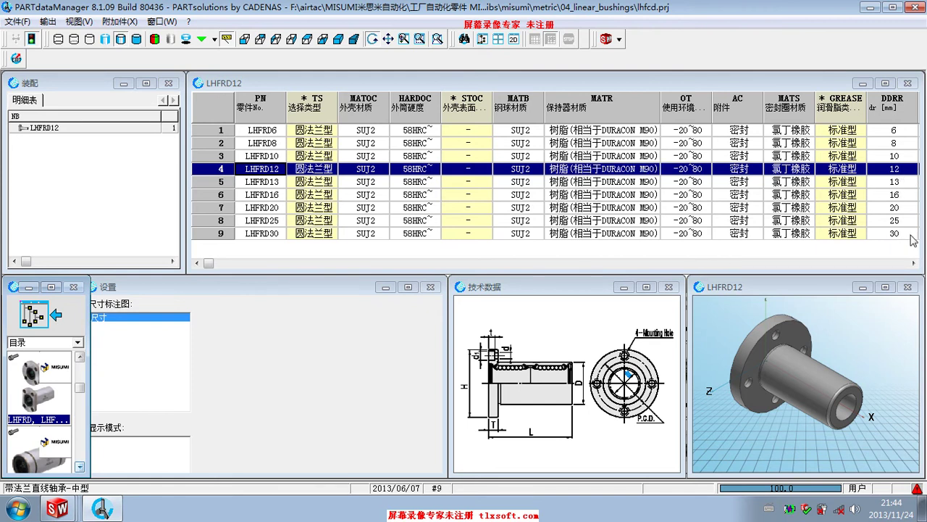
Export LHFRD12 in SolidWorks 3D format and bring up SolidWorks
{"action": "left_click", "coordinate": [47, 22]}
{"action": "mouse_move", "coordinate": [71, 37]}
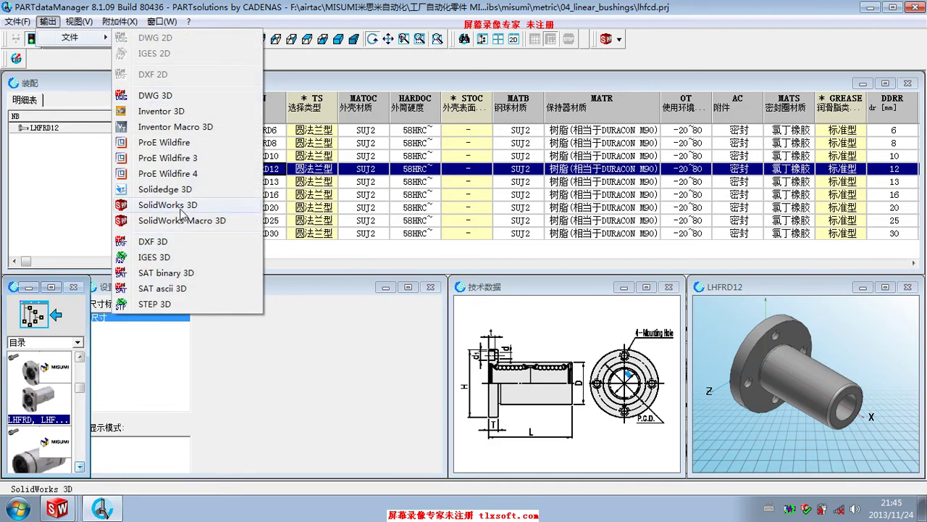
{"action": "left_click", "coordinate": [181, 206]}
{"action": "left_click", "coordinate": [372, 301]}
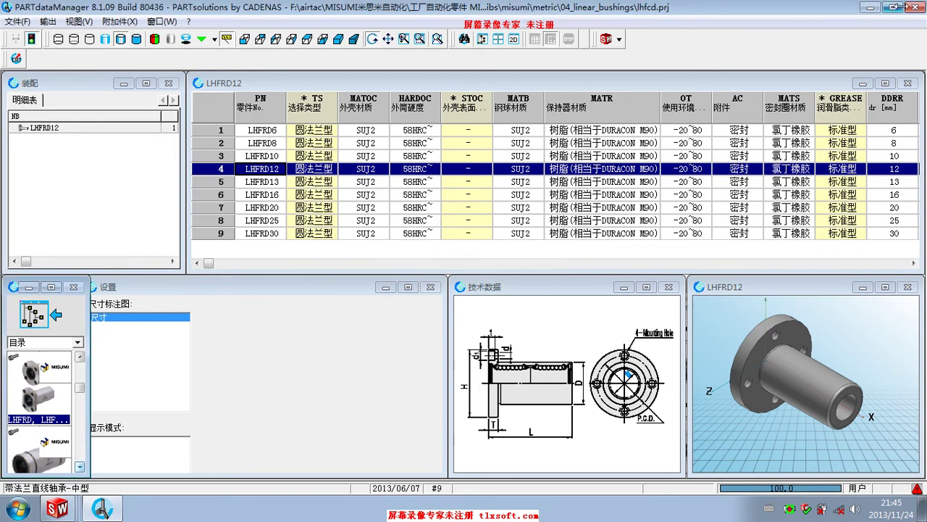
{"action": "left_click", "coordinate": [874, 9]}
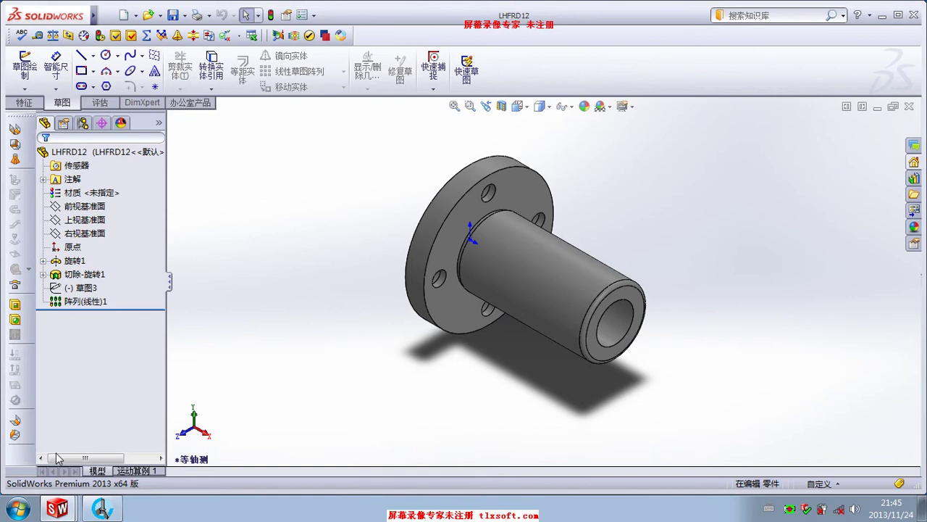
{"action": "mouse_move", "coordinate": [57, 508]}
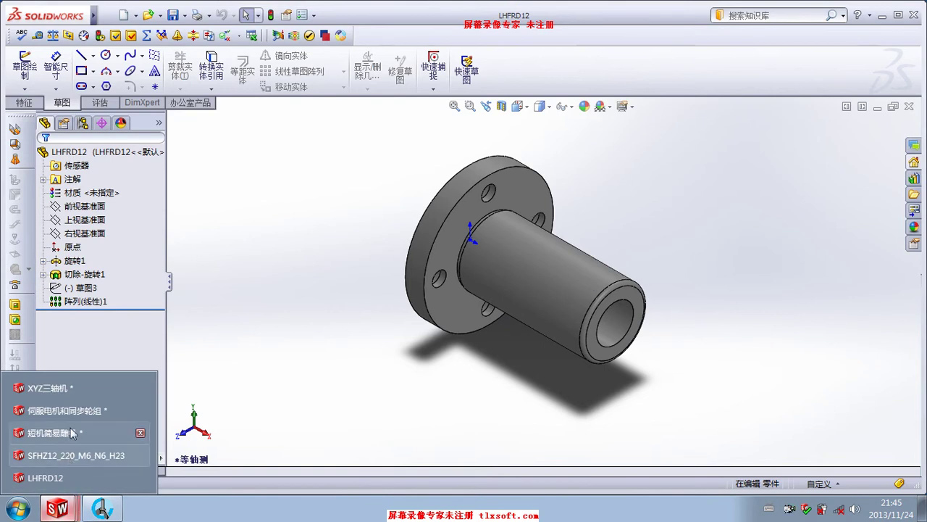
Insert the SFHZ12_220 guide shaft into the 伺服电机和同步轮组 assembly
{"action": "left_click", "coordinate": [65, 411]}
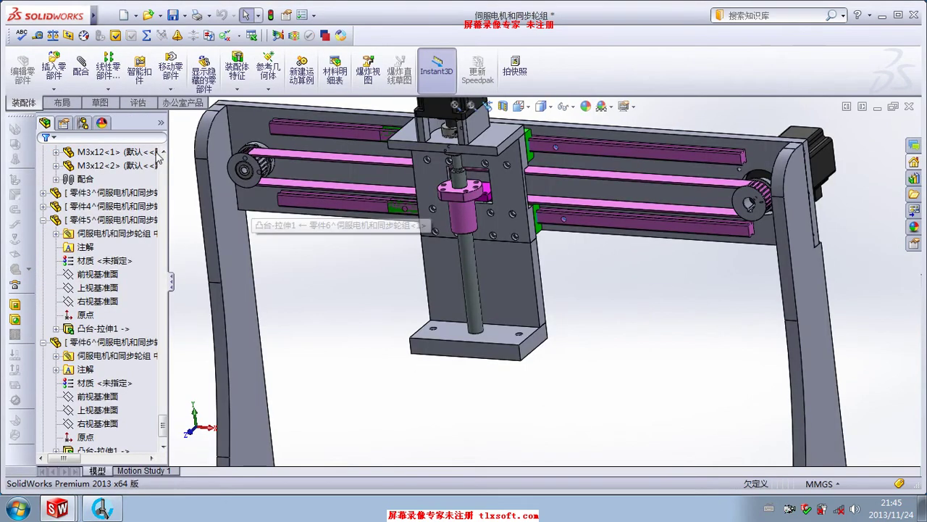
{"action": "left_click", "coordinate": [53, 69]}
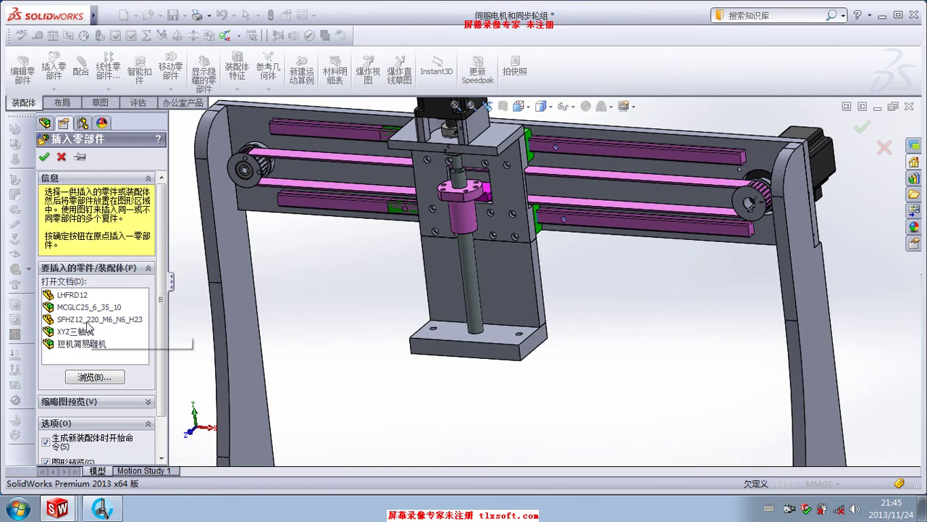
{"action": "left_click", "coordinate": [90, 319]}
{"action": "left_click", "coordinate": [603, 404]}
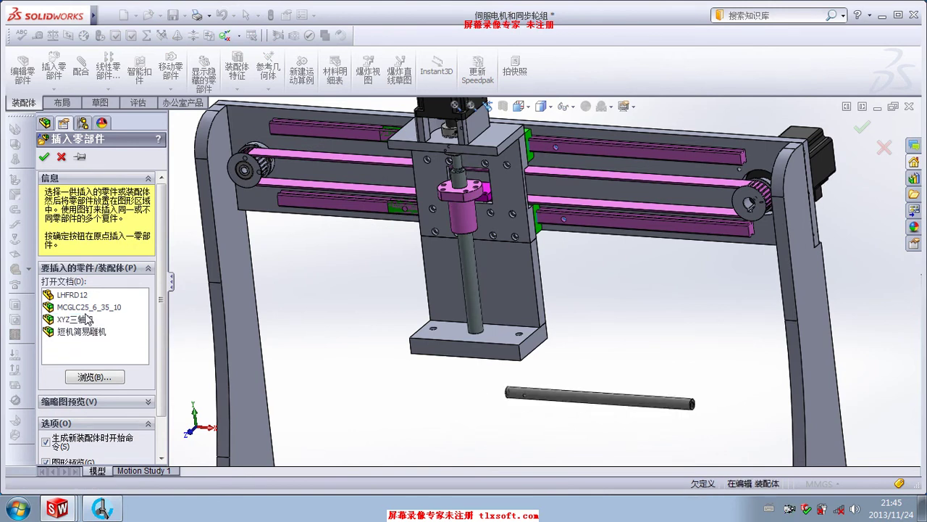
{"action": "left_click", "coordinate": [565, 384]}
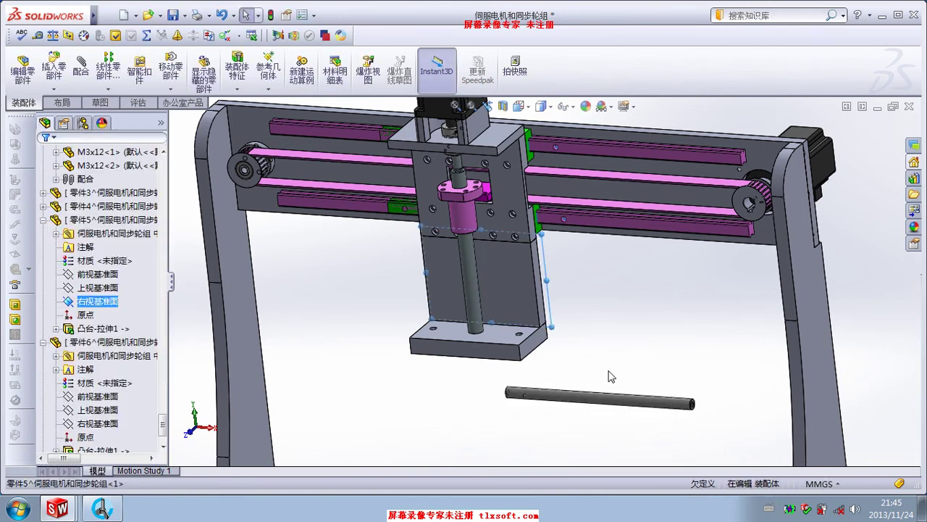
Insert the LHFRD12 flanged bushing beside the shaft
{"action": "left_click", "coordinate": [57, 67]}
{"action": "left_click", "coordinate": [79, 295]}
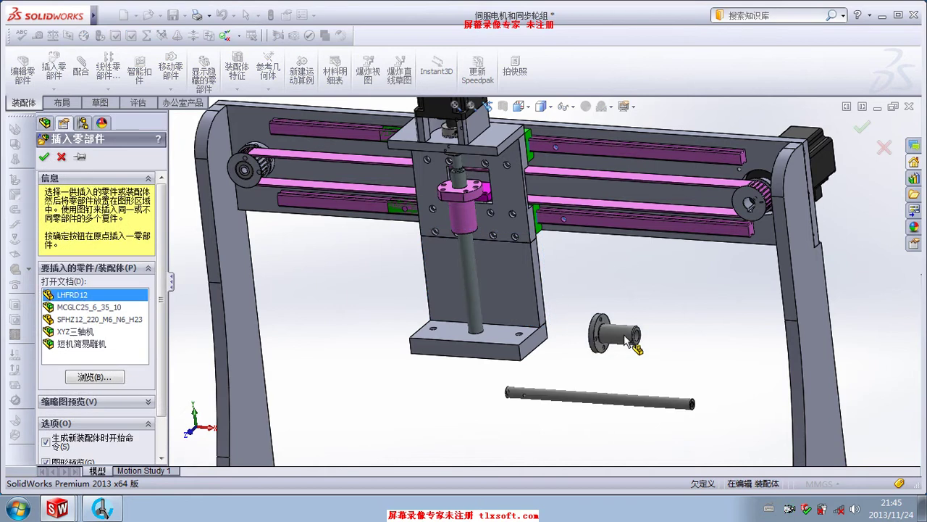
{"action": "left_click", "coordinate": [644, 347]}
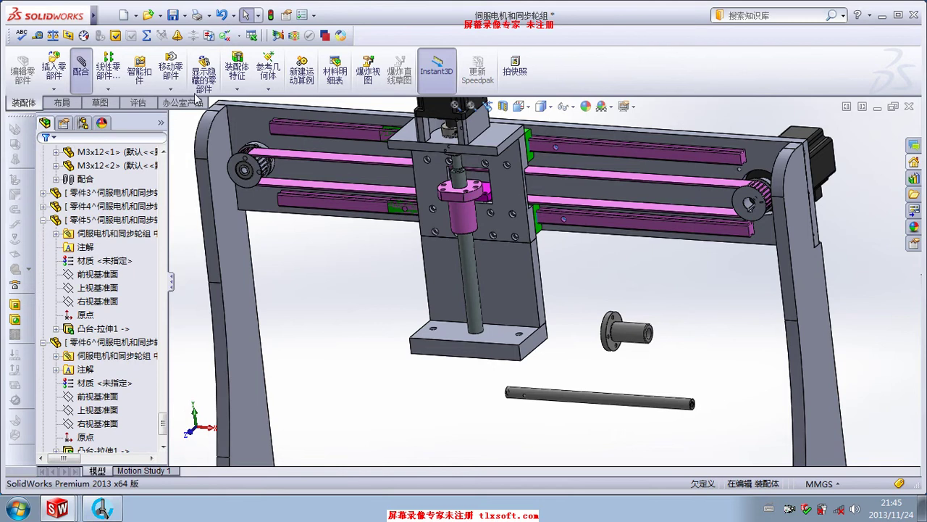
Mate the bushing bore concentric with the guide shaft
{"action": "left_click", "coordinate": [638, 337]}
{"action": "left_click", "coordinate": [644, 403]}
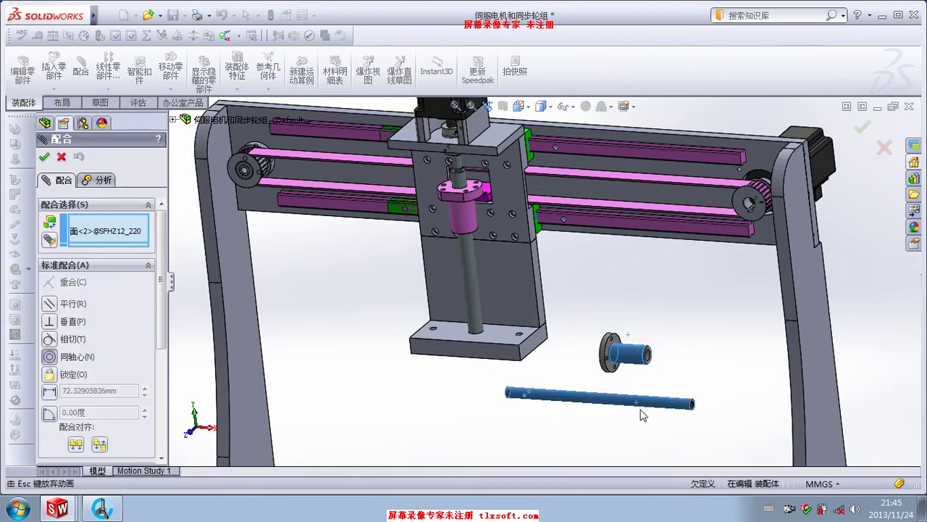
{"action": "left_click", "coordinate": [862, 440]}
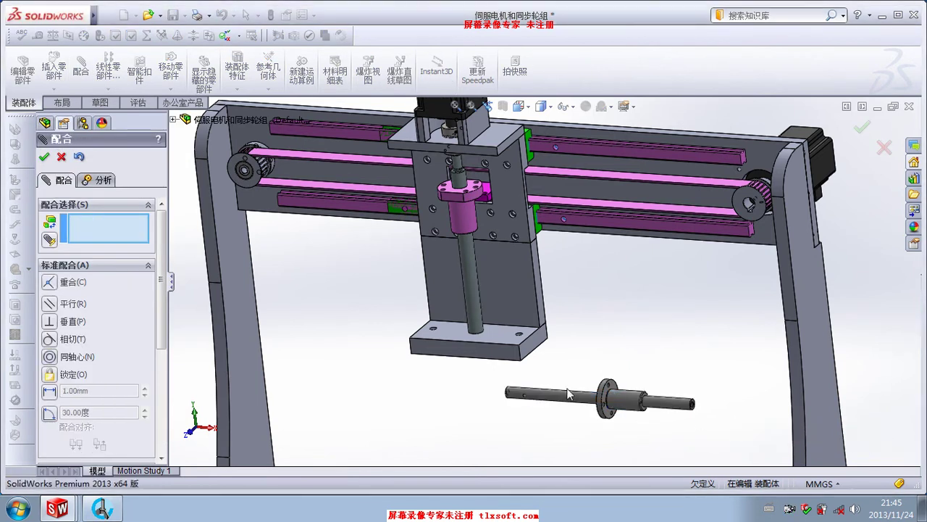
{"action": "mouse_move", "coordinate": [569, 392]}
{"action": "middle_mouse_down"}
{"action": "mouse_move", "coordinate": [628, 391]}
{"action": "mouse_move", "coordinate": [611, 396]}
{"action": "middle_mouse_up"}
{"action": "scroll", "coordinate": [611, 396], "scroll_direction": "down", "scroll_amount": 2}
{"action": "mouse_move", "coordinate": [580, 355]}
{"action": "middle_mouse_down"}
{"action": "mouse_move", "coordinate": [594, 353]}
{"action": "mouse_move", "coordinate": [575, 344]}
{"action": "mouse_move", "coordinate": [585, 342]}
{"action": "middle_mouse_up"}
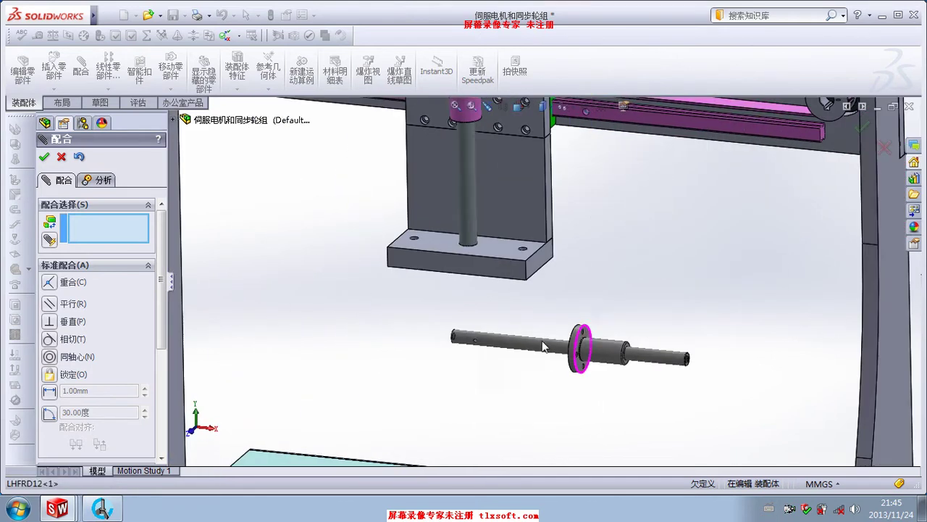
Mate the bushing flange face coincident with the ball-nut flange, alignment flipped
{"action": "left_click", "coordinate": [589, 340]}
{"action": "scroll", "coordinate": [558, 309], "scroll_direction": "up", "scroll_amount": 2}
{"action": "scroll", "coordinate": [510, 164], "scroll_direction": "down", "scroll_amount": 3}
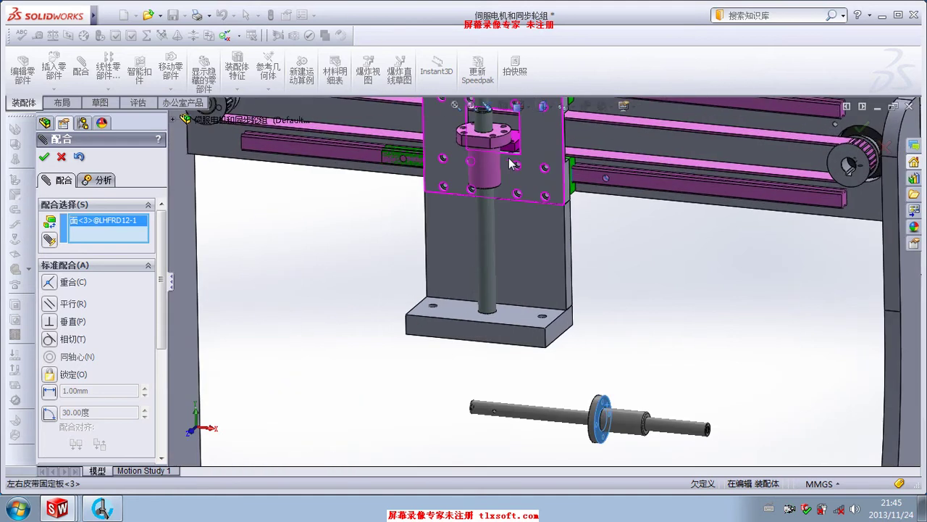
{"action": "scroll", "coordinate": [507, 130], "scroll_direction": "down", "scroll_amount": 2}
{"action": "mouse_move", "coordinate": [500, 114]}
{"action": "middle_mouse_down"}
{"action": "mouse_move", "coordinate": [513, 246]}
{"action": "mouse_move", "coordinate": [507, 159]}
{"action": "middle_mouse_up"}
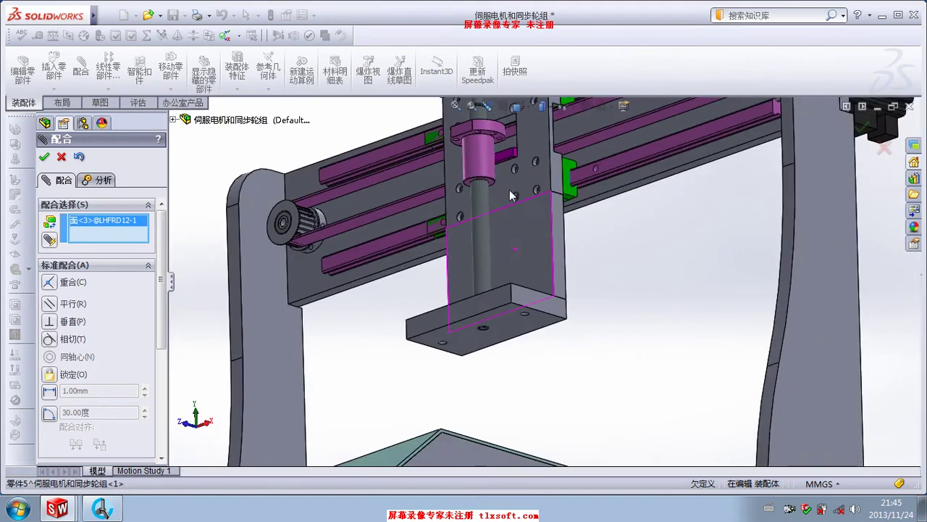
{"action": "scroll", "coordinate": [505, 145], "scroll_direction": "down", "scroll_amount": 2}
{"action": "scroll", "coordinate": [505, 145], "scroll_direction": "down", "scroll_amount": 2}
{"action": "left_click", "coordinate": [500, 148]}
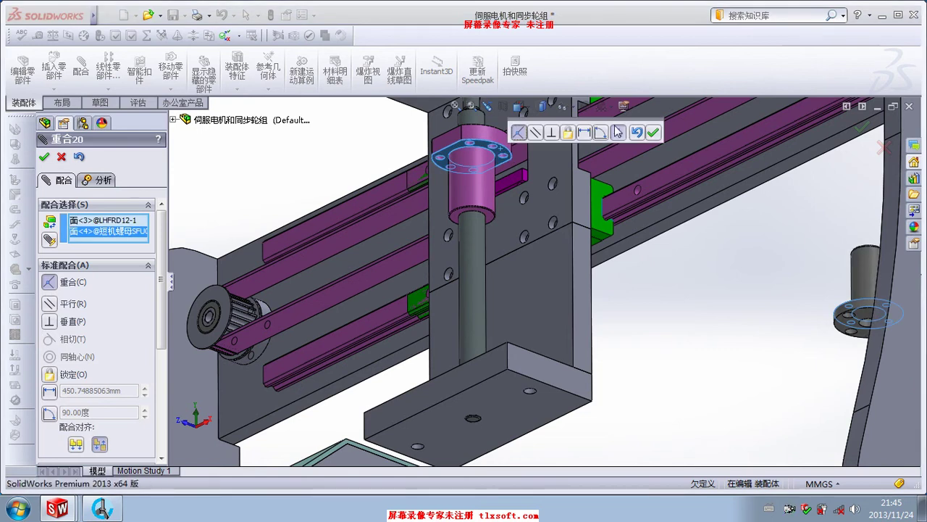
{"action": "left_click", "coordinate": [620, 132]}
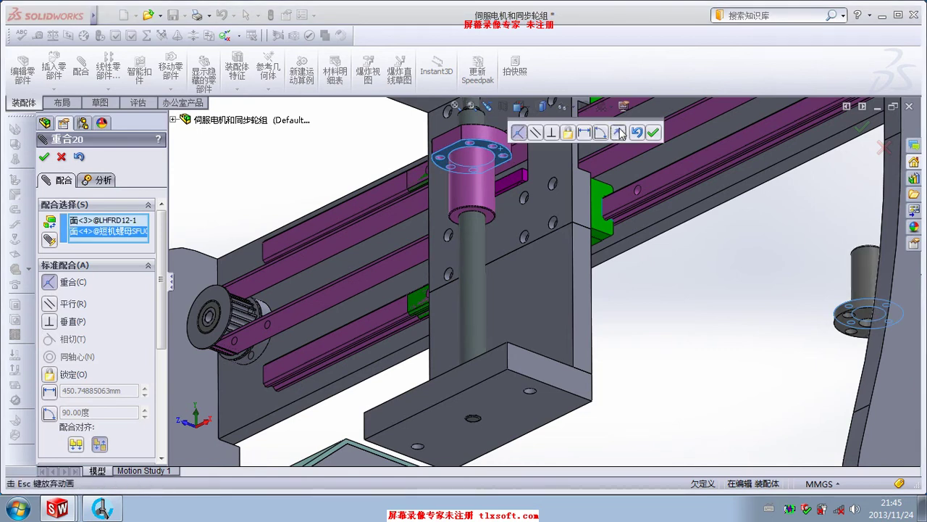
{"action": "left_click", "coordinate": [658, 134]}
{"action": "middle_click_drag", "start_coordinate": [670, 202], "coordinate": [709, 274]}
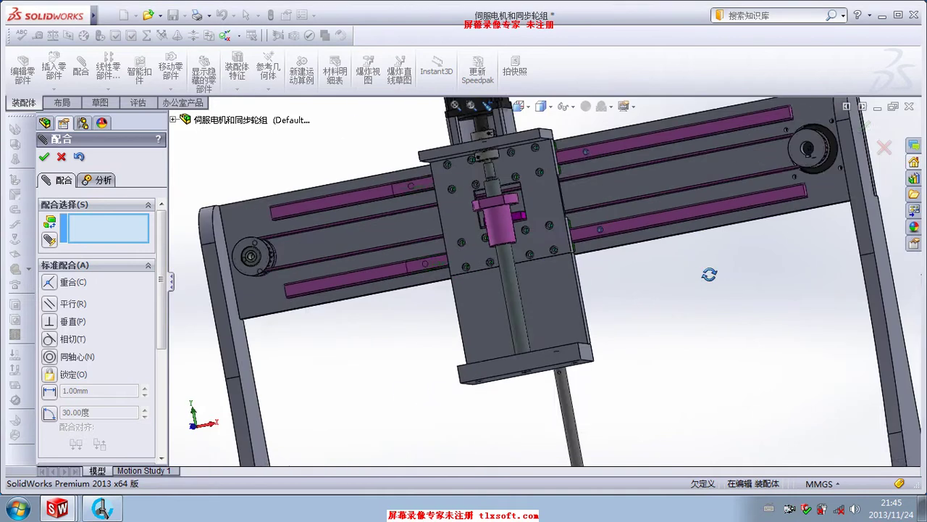
Make the SFHZ12 guide shaft concentric with Part 6's bottom-plate hole and accept the mate
{"action": "scroll", "coordinate": [583, 376], "scroll_direction": "up", "scroll_amount": 2}
{"action": "scroll", "coordinate": [583, 376], "scroll_direction": "up", "scroll_amount": 3}
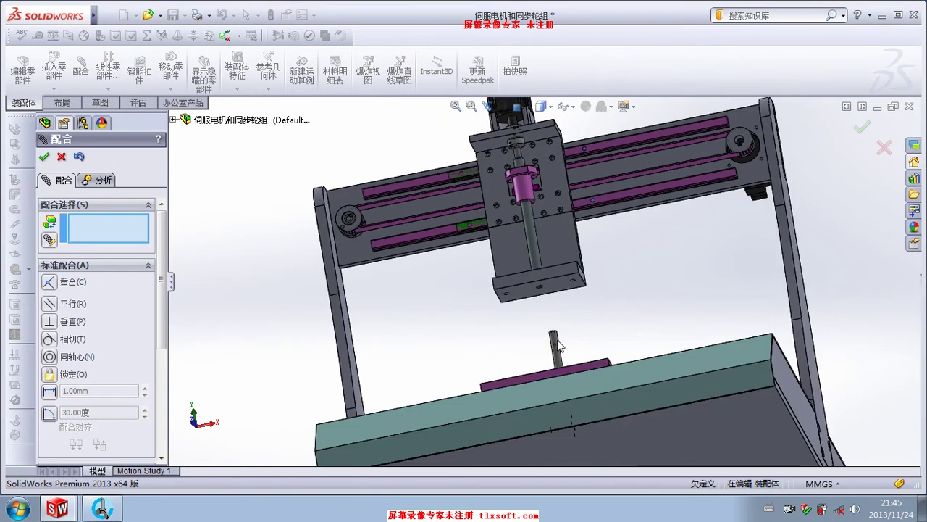
{"action": "left_click", "coordinate": [557, 352]}
{"action": "scroll", "coordinate": [567, 282], "scroll_direction": "down", "scroll_amount": 2}
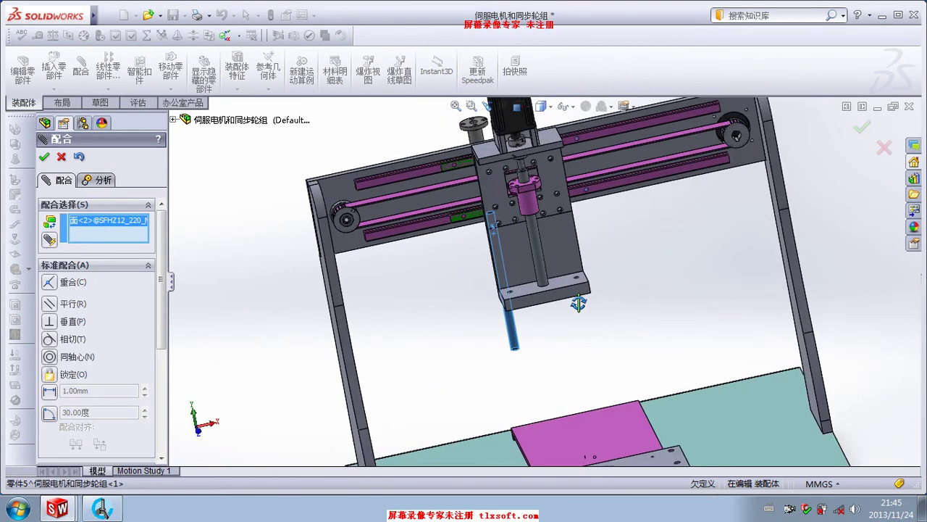
{"action": "scroll", "coordinate": [579, 300], "scroll_direction": "down", "scroll_amount": 2}
{"action": "scroll", "coordinate": [566, 260], "scroll_direction": "down", "scroll_amount": 2}
{"action": "scroll", "coordinate": [566, 272], "scroll_direction": "down", "scroll_amount": 2}
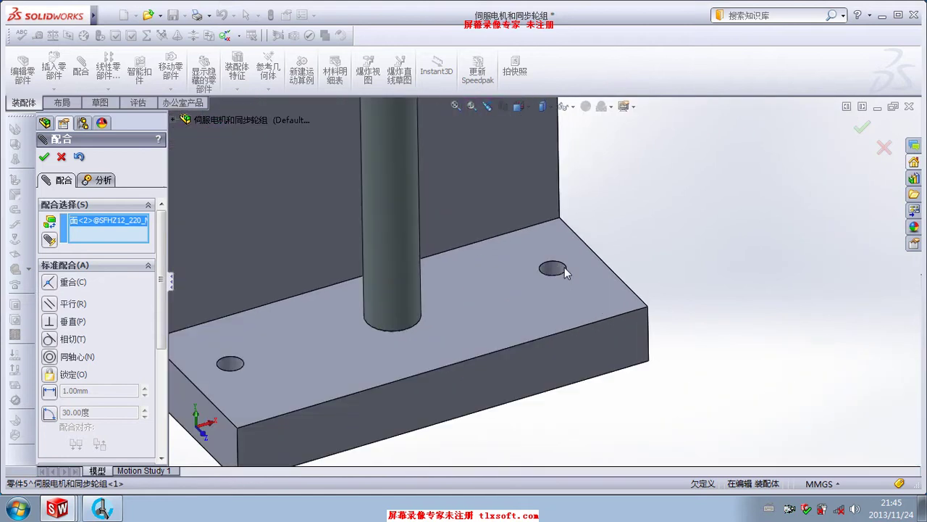
{"action": "left_click", "coordinate": [551, 272]}
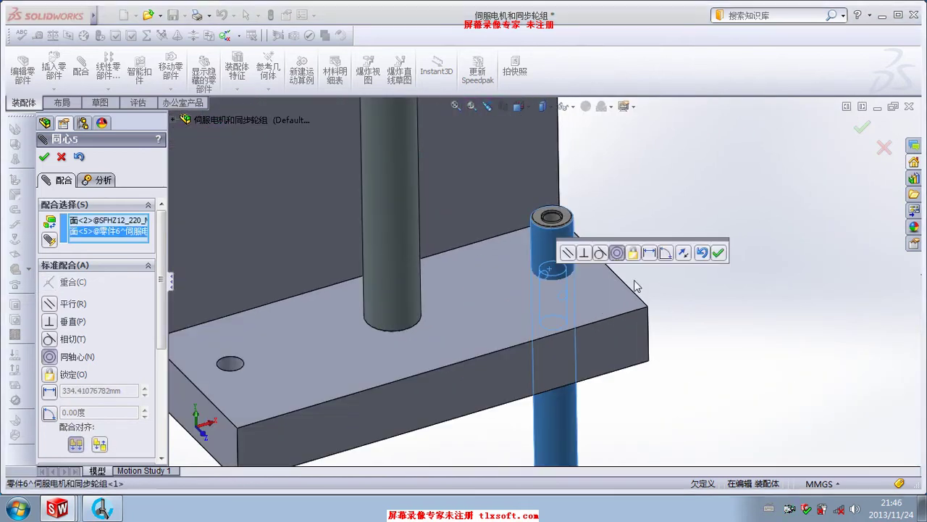
{"action": "left_click", "coordinate": [718, 253]}
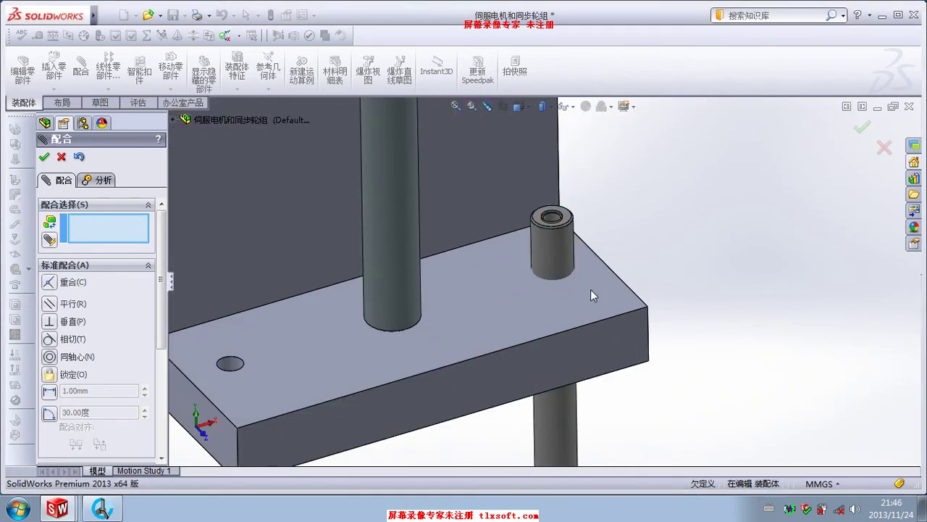
Select the bushing's top face as the first entity of a new mate
{"action": "left_click", "coordinate": [569, 217]}
{"action": "scroll", "coordinate": [509, 236], "scroll_direction": "up", "scroll_amount": 2}
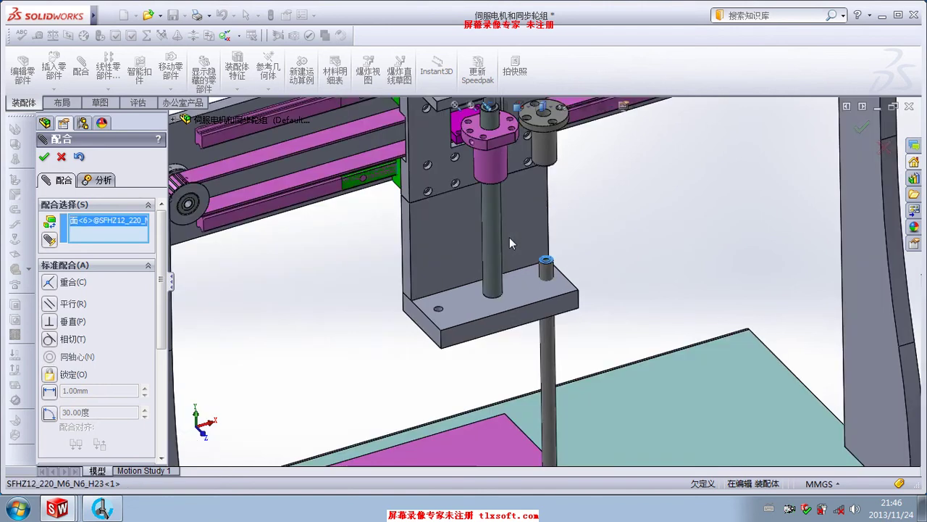
{"action": "scroll", "coordinate": [509, 237], "scroll_direction": "up", "scroll_amount": 2}
{"action": "scroll", "coordinate": [536, 202], "scroll_direction": "up", "scroll_amount": 2}
{"action": "scroll", "coordinate": [545, 184], "scroll_direction": "down", "scroll_amount": 2}
{"action": "scroll", "coordinate": [544, 183], "scroll_direction": "down", "scroll_amount": 3}
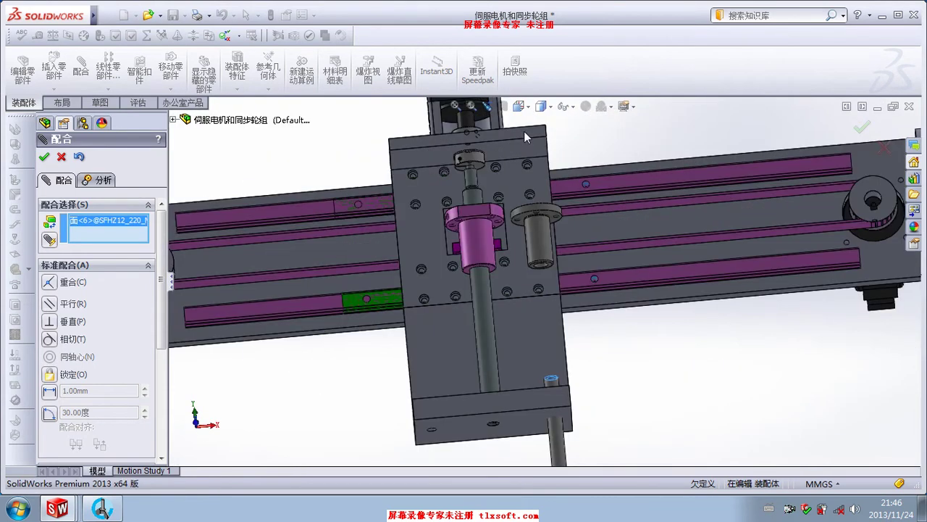
{"action": "scroll", "coordinate": [539, 181], "scroll_direction": "down", "scroll_amount": 2}
Mate the bushing's top face coincident with the carriage plate's top face so it sits flush
{"action": "left_click", "coordinate": [536, 180]}
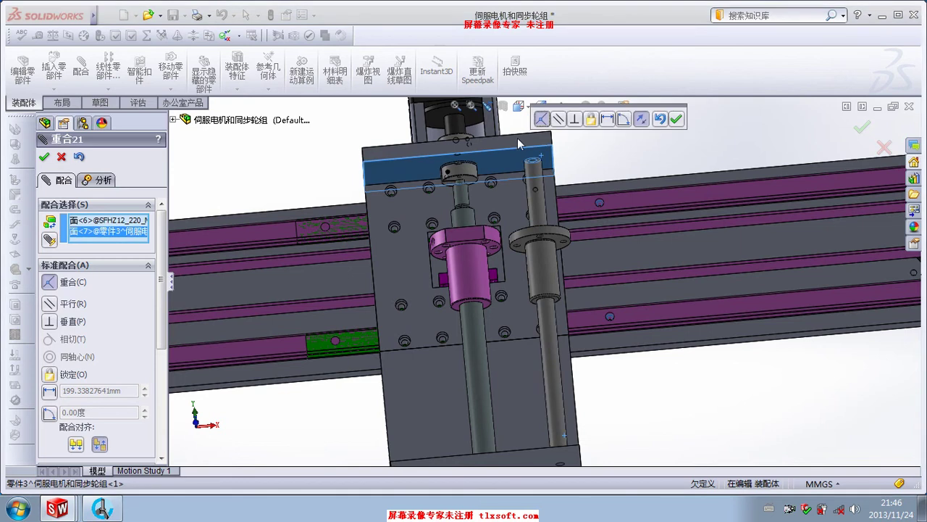
{"action": "left_click", "coordinate": [675, 120]}
{"action": "mouse_move", "coordinate": [507, 270]}
{"action": "middle_mouse_down"}
{"action": "mouse_move", "coordinate": [533, 319]}
{"action": "mouse_move", "coordinate": [558, 274]}
{"action": "middle_mouse_up"}
{"action": "scroll", "coordinate": [535, 312], "scroll_direction": "down", "scroll_amount": 2}
{"action": "scroll", "coordinate": [534, 310], "scroll_direction": "down", "scroll_amount": 2}
{"action": "scroll", "coordinate": [535, 308], "scroll_direction": "down", "scroll_amount": 2}
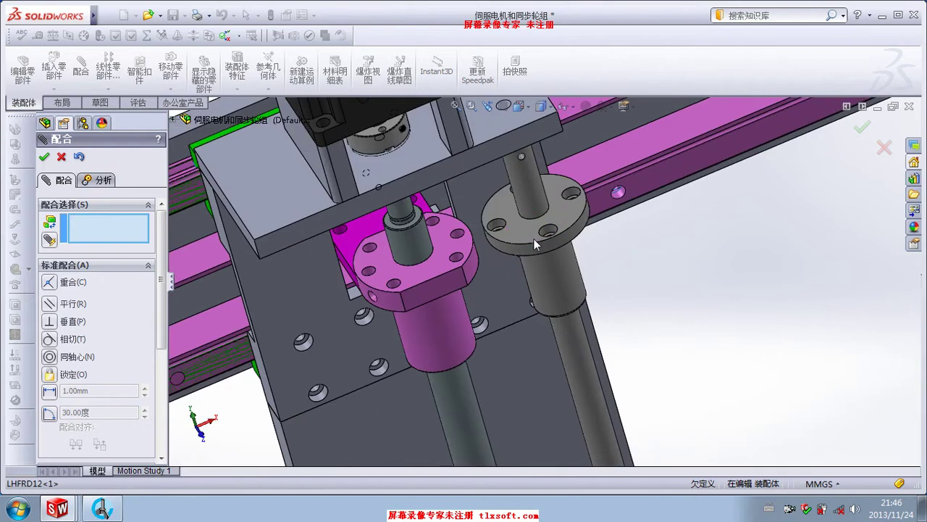
Orbit and zoom around the ball-screw nut and guide shaft to check their placement
{"action": "middle_click_drag", "start_coordinate": [533, 239], "coordinate": [520, 232]}
{"action": "scroll", "coordinate": [529, 253], "scroll_direction": "up", "scroll_amount": 1}
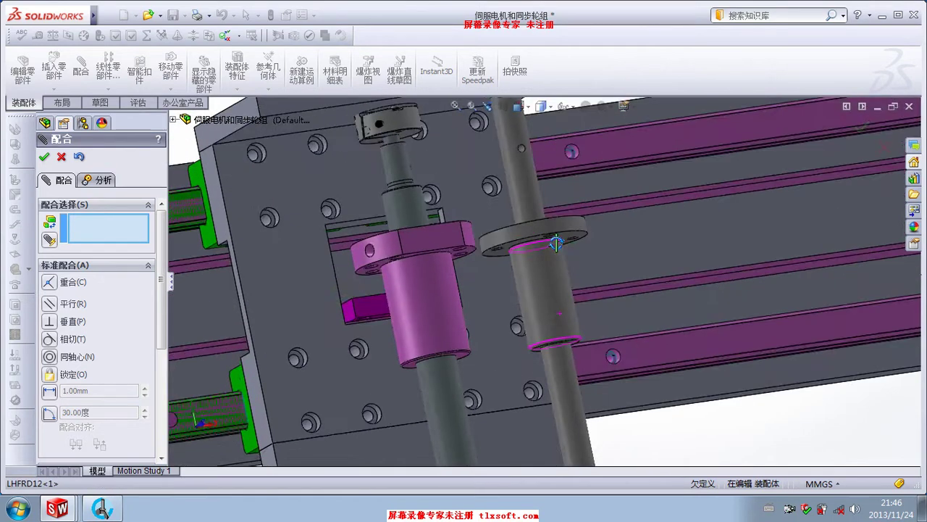
{"action": "scroll", "coordinate": [536, 268], "scroll_direction": "up", "scroll_amount": 3}
{"action": "scroll", "coordinate": [539, 281], "scroll_direction": "up", "scroll_amount": 2}
{"action": "mouse_move", "coordinate": [540, 281]}
{"action": "middle_mouse_down"}
{"action": "mouse_move", "coordinate": [525, 373]}
{"action": "mouse_move", "coordinate": [582, 325]}
{"action": "mouse_move", "coordinate": [568, 343]}
{"action": "mouse_move", "coordinate": [568, 283]}
{"action": "mouse_move", "coordinate": [519, 250]}
{"action": "middle_mouse_up"}
{"action": "scroll", "coordinate": [568, 281], "scroll_direction": "down", "scroll_amount": 2}
{"action": "scroll", "coordinate": [571, 289], "scroll_direction": "down", "scroll_amount": 2}
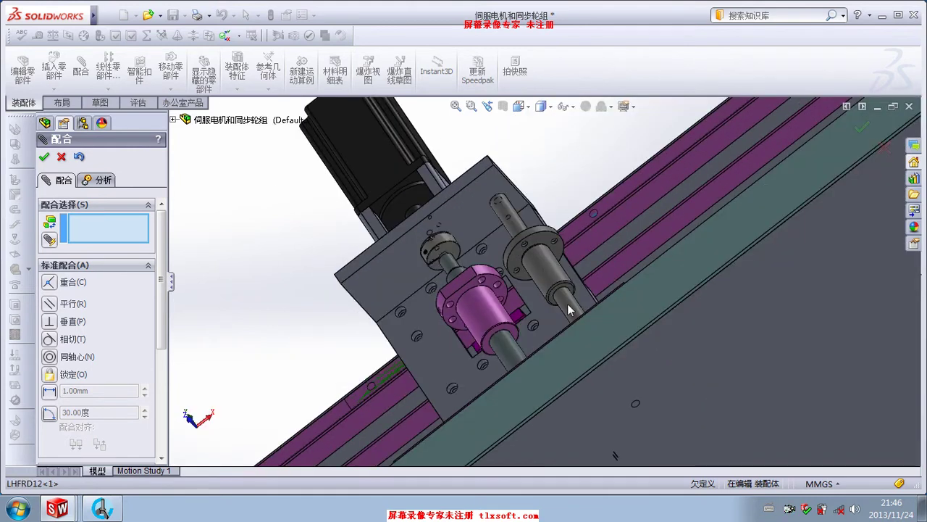
{"action": "middle_click_drag", "start_coordinate": [568, 303], "coordinate": [577, 338]}
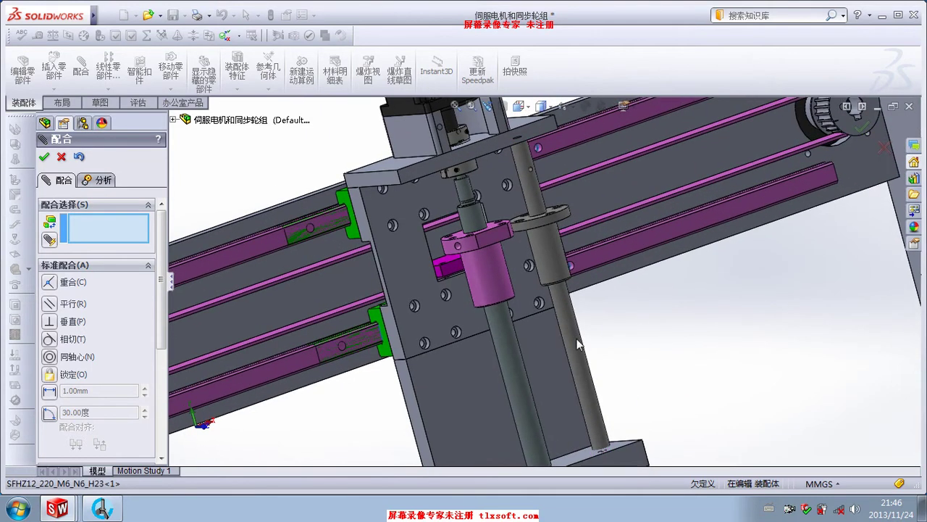
Leave mating and fit the whole gantry machine in the view, showing the table below
{"action": "key", "text": "Escape"}
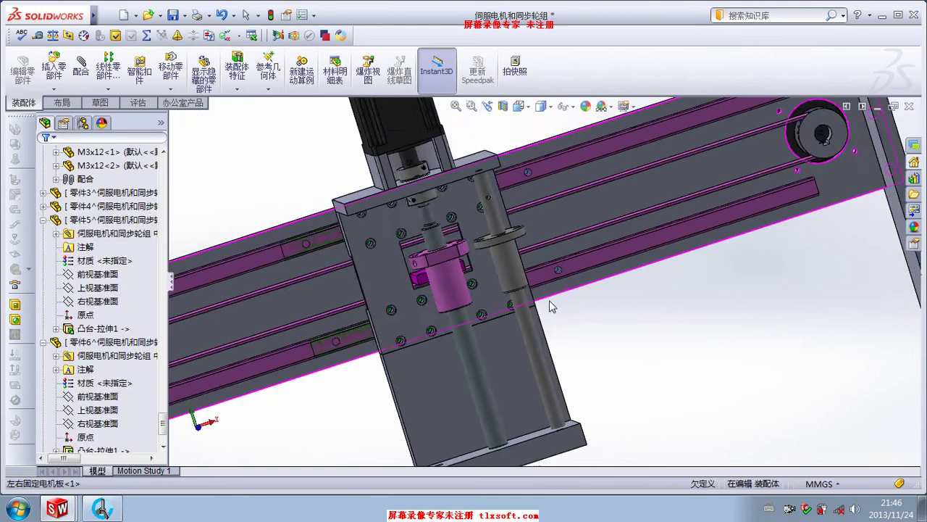
{"action": "mouse_move", "coordinate": [550, 300]}
{"action": "middle_mouse_down"}
{"action": "mouse_move", "coordinate": [546, 292]}
{"action": "mouse_move", "coordinate": [634, 373]}
{"action": "middle_mouse_up"}
{"action": "key", "text": "f"}
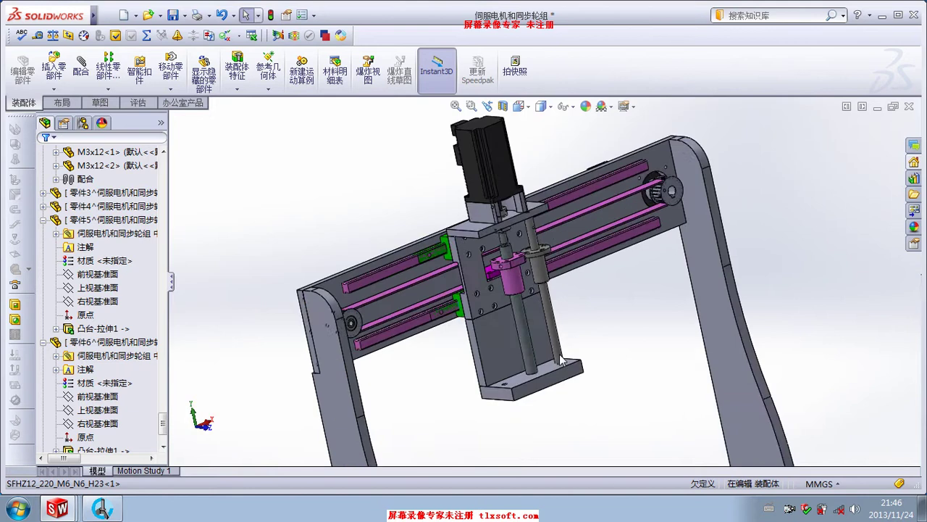
{"action": "mouse_move", "coordinate": [562, 348]}
{"action": "middle_mouse_down"}
{"action": "mouse_move", "coordinate": [559, 372]}
{"action": "mouse_move", "coordinate": [580, 391]}
{"action": "middle_mouse_up"}
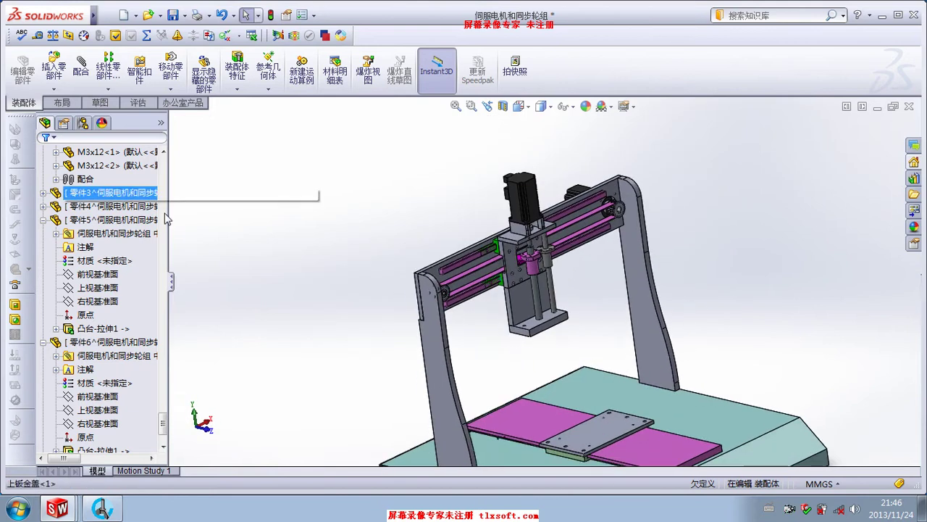
Scroll through the FeatureManager design tree of the assembly
{"action": "mouse_move", "coordinate": [162, 419]}
{"action": "left_mouse_down"}
{"action": "mouse_move", "coordinate": [174, 163]}
{"action": "mouse_move", "coordinate": [172, 445]}
{"action": "left_mouse_up"}
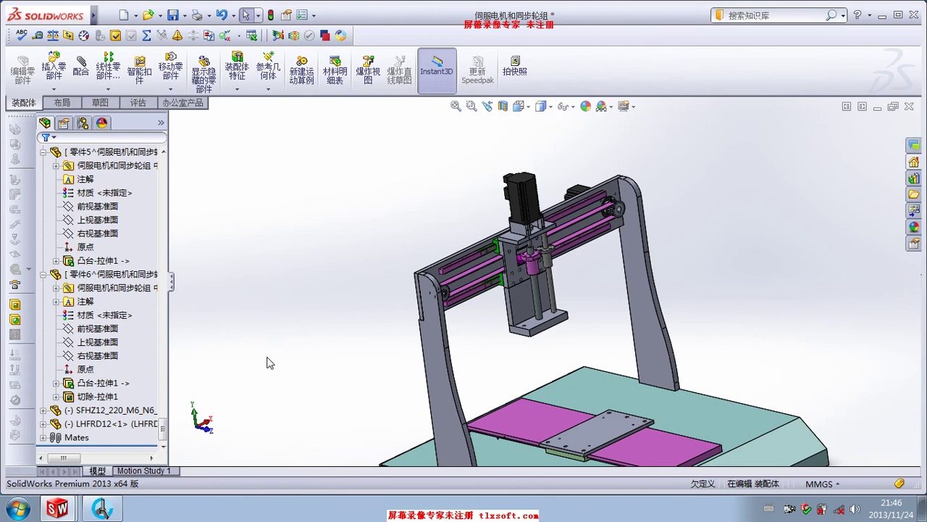
{"action": "scroll", "coordinate": [606, 414], "scroll_direction": "up", "scroll_amount": 3}
{"action": "scroll", "coordinate": [616, 376], "scroll_direction": "down", "scroll_amount": 2}
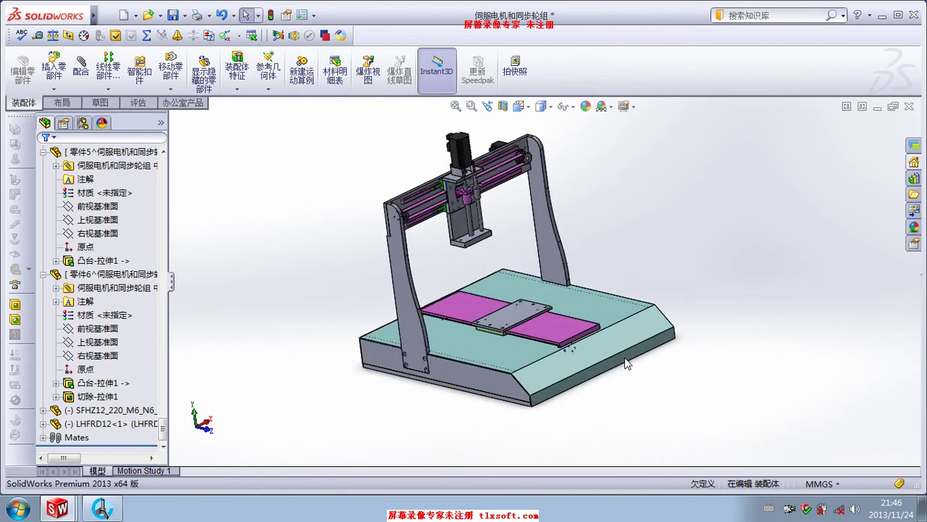
{"action": "scroll", "coordinate": [580, 373], "scroll_direction": "down", "scroll_amount": 3}
{"action": "scroll", "coordinate": [568, 394], "scroll_direction": "down", "scroll_amount": 2}
{"action": "scroll", "coordinate": [569, 393], "scroll_direction": "up", "scroll_amount": 3}
{"action": "scroll", "coordinate": [472, 238], "scroll_direction": "up", "scroll_amount": 2}
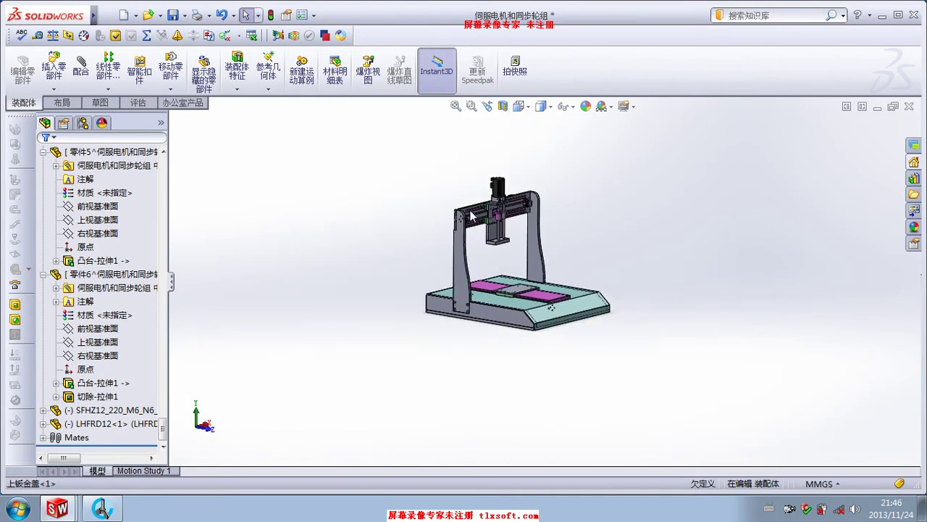
{"action": "scroll", "coordinate": [507, 250], "scroll_direction": "down", "scroll_amount": 1}
{"action": "mouse_move", "coordinate": [48, 15]}
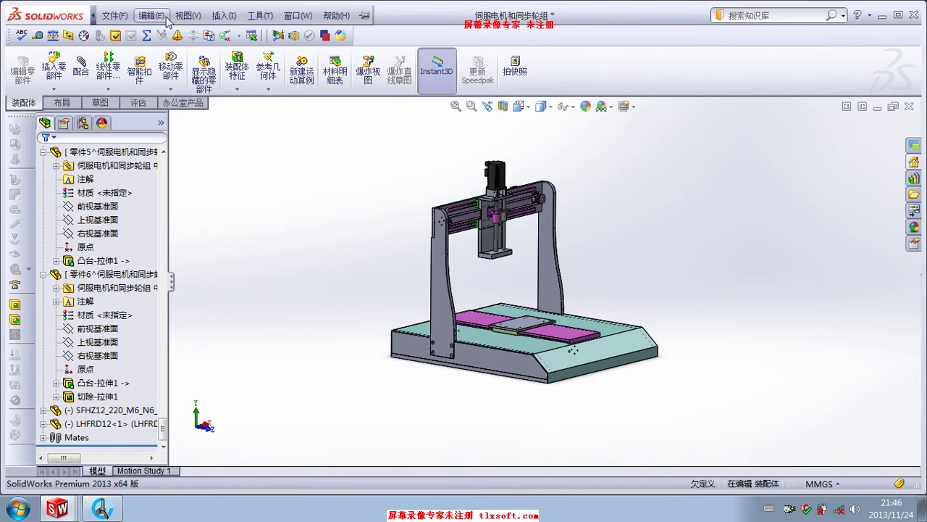
Start a new reference plane from Insert > Reference Geometry > Plane
{"action": "left_click", "coordinate": [223, 15]}
{"action": "mouse_move", "coordinate": [257, 169]}
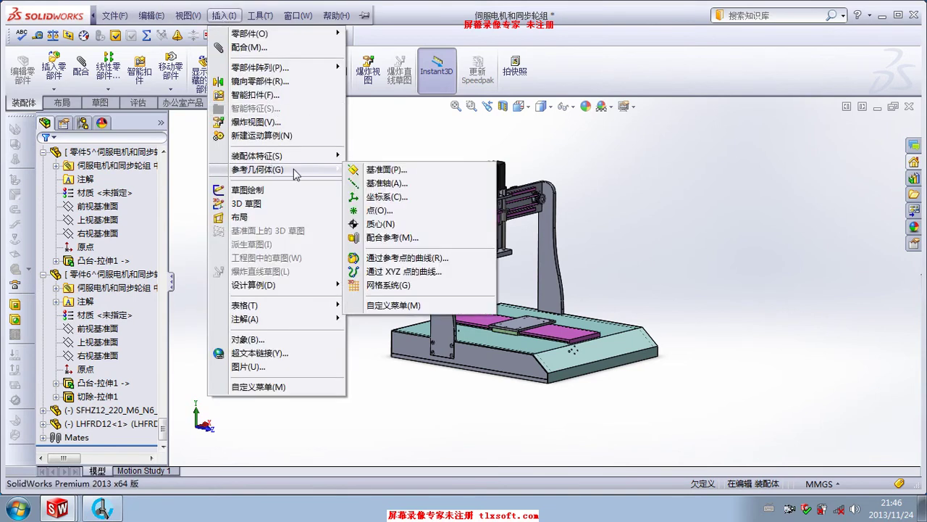
{"action": "left_click", "coordinate": [507, 303]}
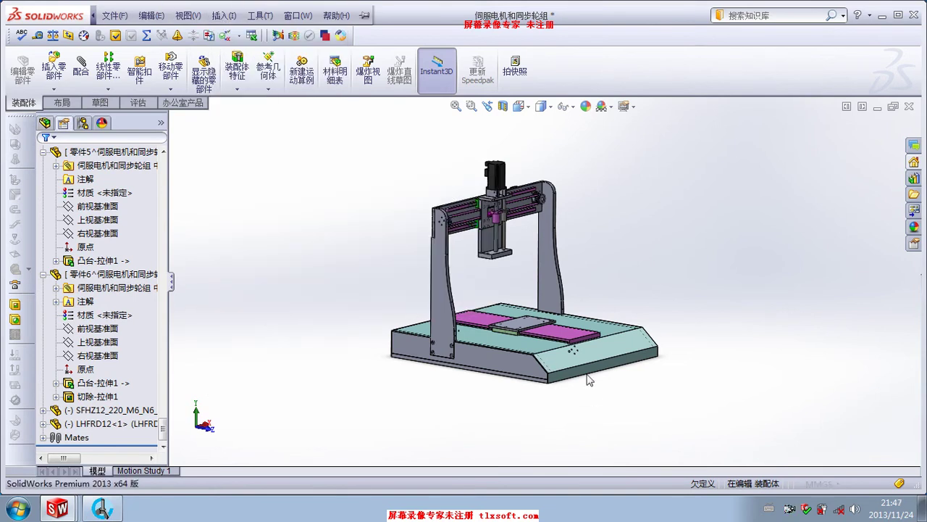
{"action": "scroll", "coordinate": [601, 379], "scroll_direction": "down", "scroll_amount": 5}
{"action": "scroll", "coordinate": [507, 348], "scroll_direction": "down", "scroll_amount": 5}
{"action": "scroll", "coordinate": [423, 335], "scroll_direction": "down", "scroll_amount": 2}
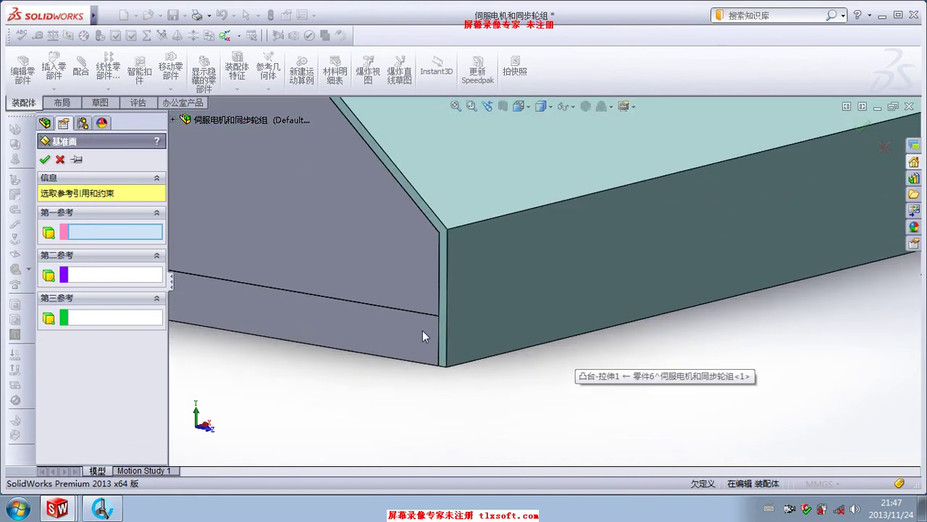
Pick the base cover's side face and the Z-axis plate's front face as plane references
{"action": "left_click", "coordinate": [443, 314]}
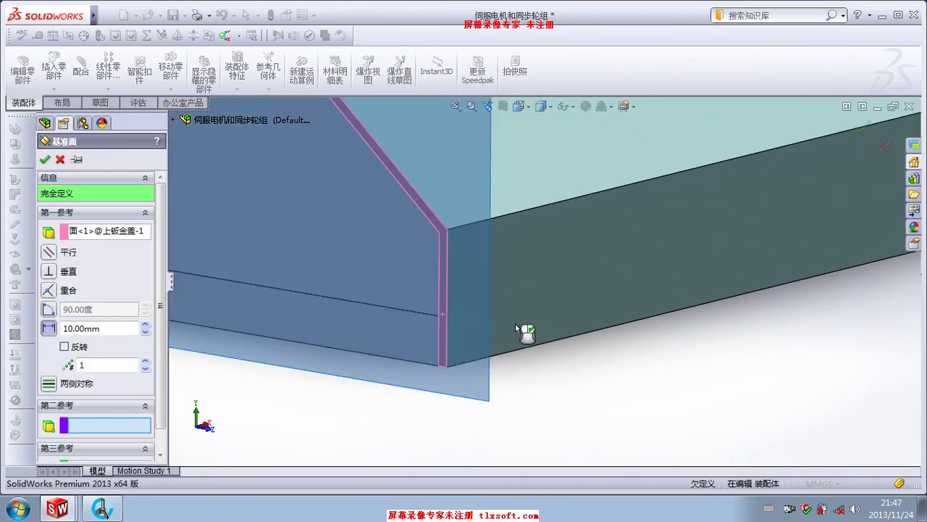
{"action": "scroll", "coordinate": [693, 365], "scroll_direction": "up", "scroll_amount": 3}
{"action": "scroll", "coordinate": [677, 283], "scroll_direction": "up", "scroll_amount": 3}
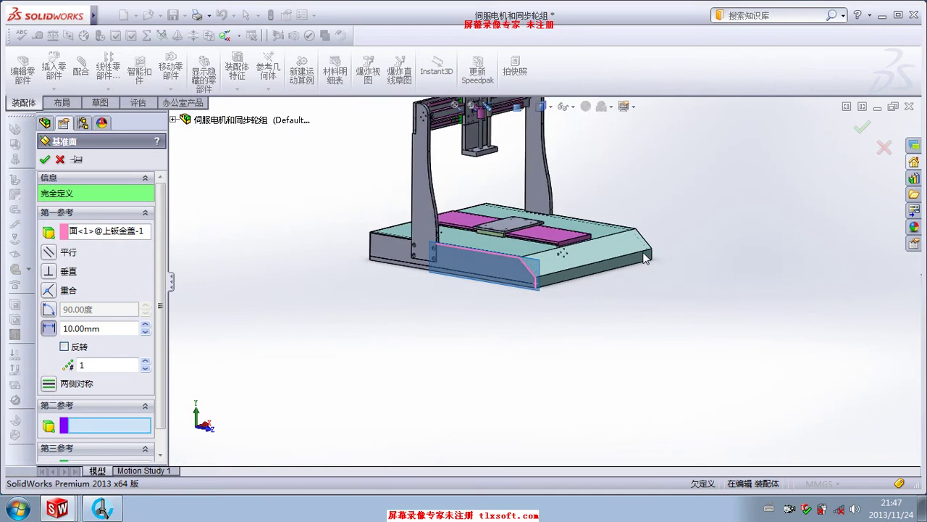
{"action": "scroll", "coordinate": [519, 165], "scroll_direction": "down", "scroll_amount": 3}
{"action": "scroll", "coordinate": [463, 181], "scroll_direction": "down", "scroll_amount": 3}
{"action": "left_click", "coordinate": [395, 210]}
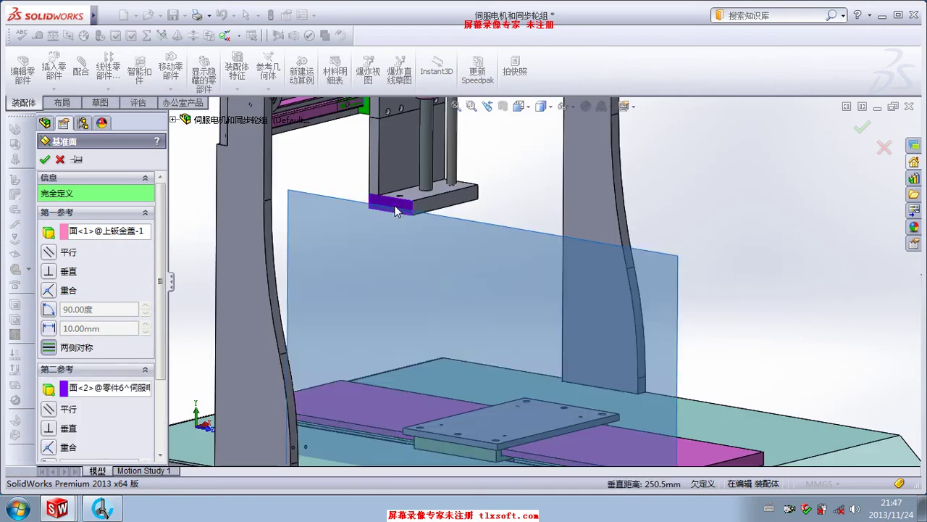
{"action": "scroll", "coordinate": [446, 210], "scroll_direction": "down", "scroll_amount": 3}
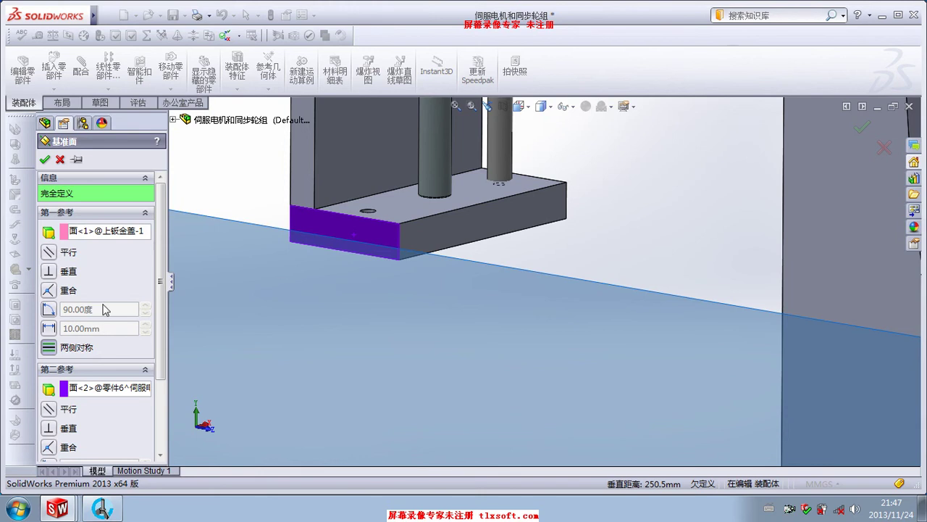
Toggle the Angle constraint on and off, then choose the Distance offset option
{"action": "left_click", "coordinate": [49, 310]}
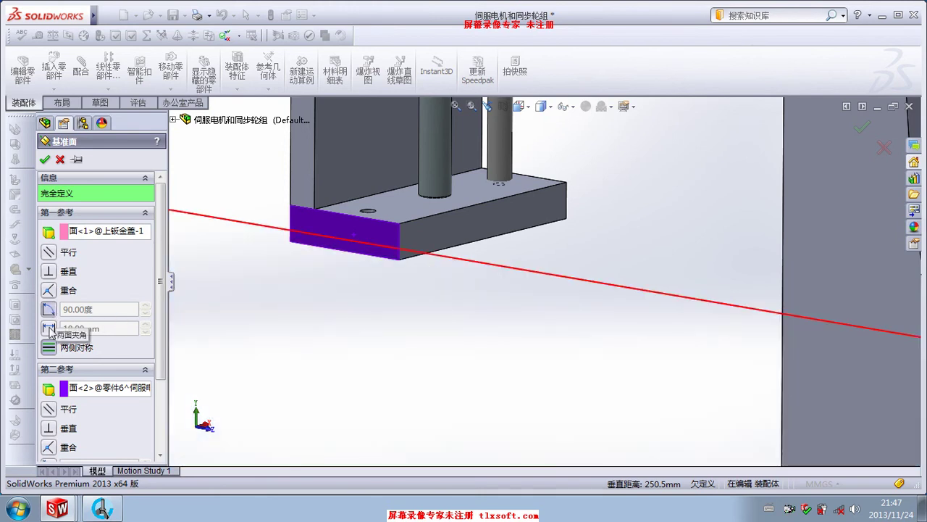
{"action": "left_click", "coordinate": [54, 321]}
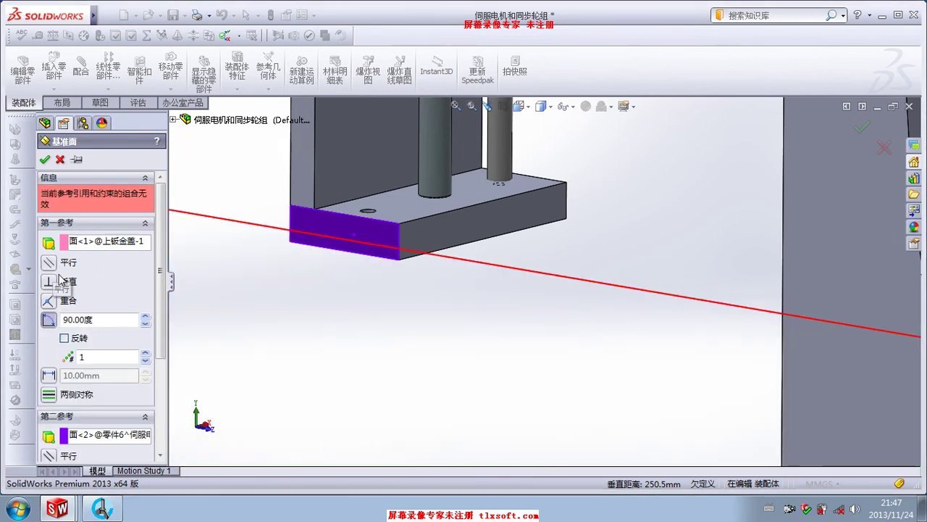
{"action": "left_click", "coordinate": [51, 320]}
{"action": "left_click", "coordinate": [49, 320]}
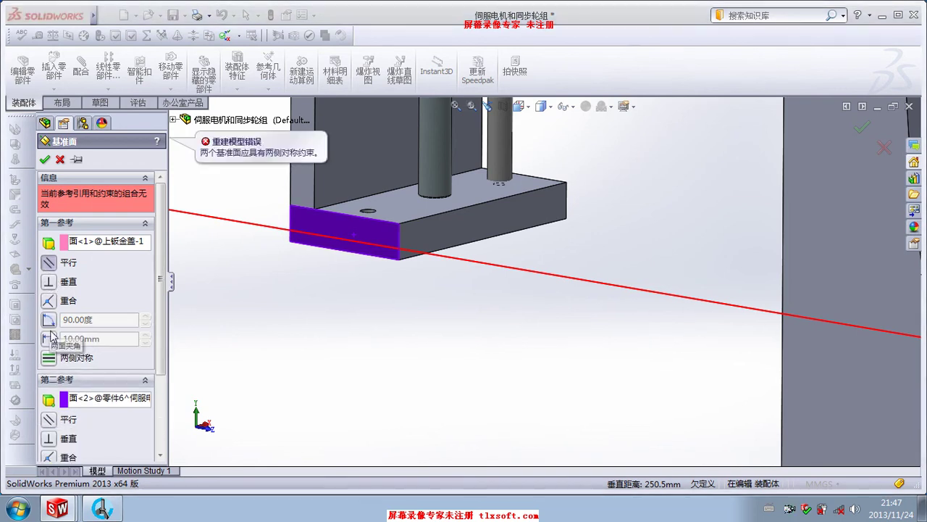
{"action": "left_click", "coordinate": [123, 338]}
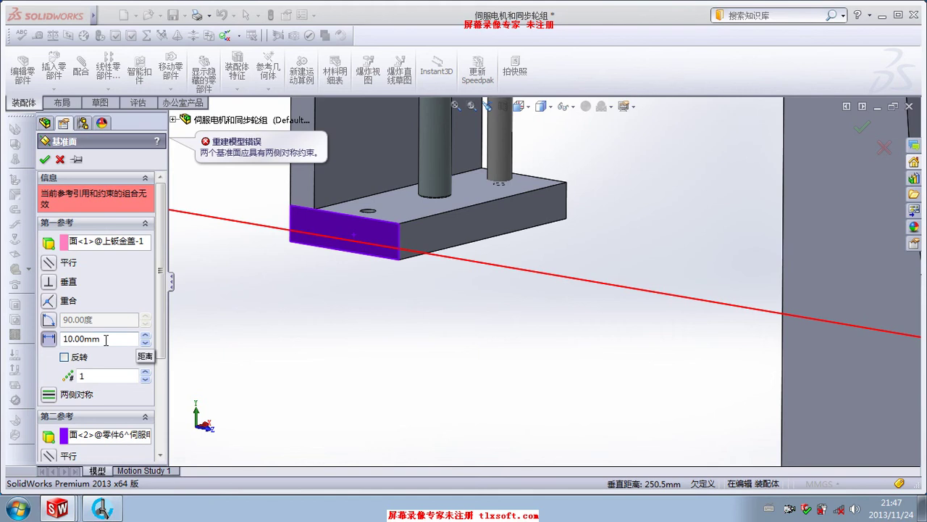
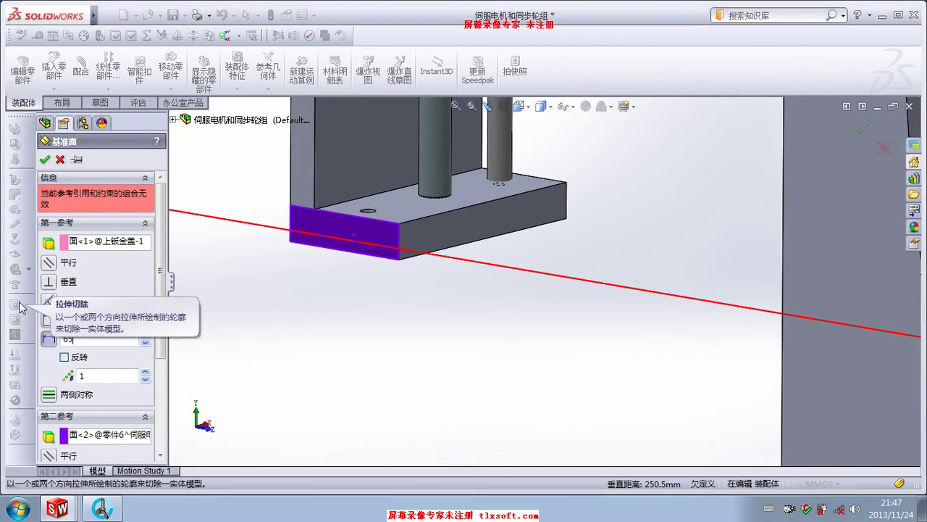
Replace the invalid plane with 基准面1, offset 65 mm behind the lower block's front face (reversed)
{"action": "type", "text": "65"}
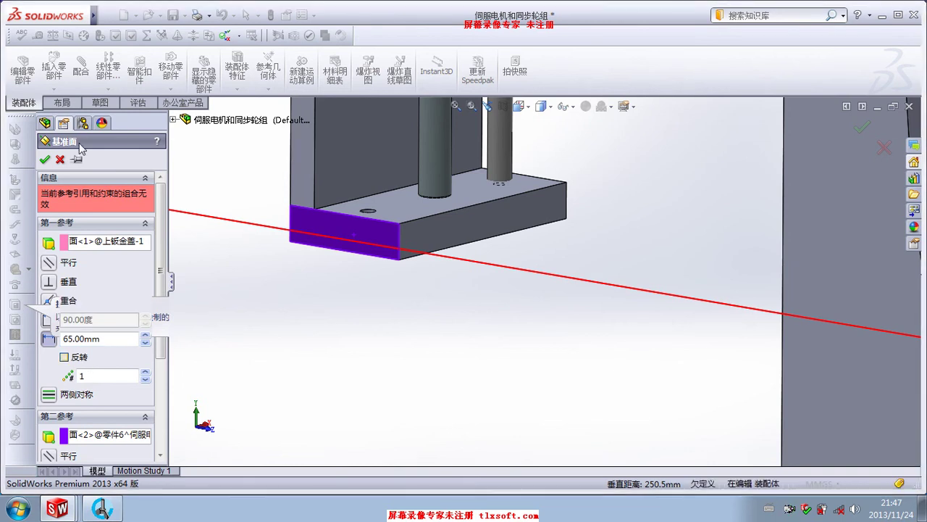
{"action": "key", "text": "Escape"}
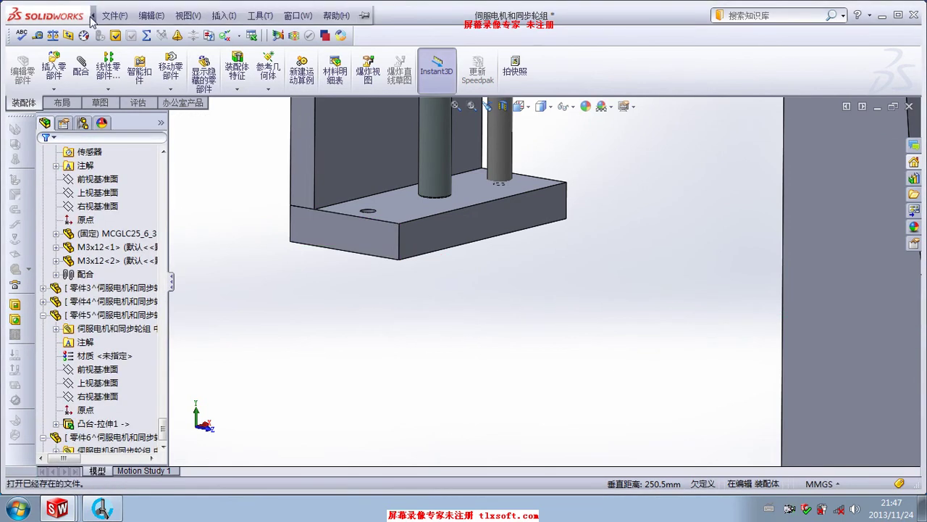
{"action": "left_click", "coordinate": [224, 15]}
{"action": "mouse_move", "coordinate": [257, 170]}
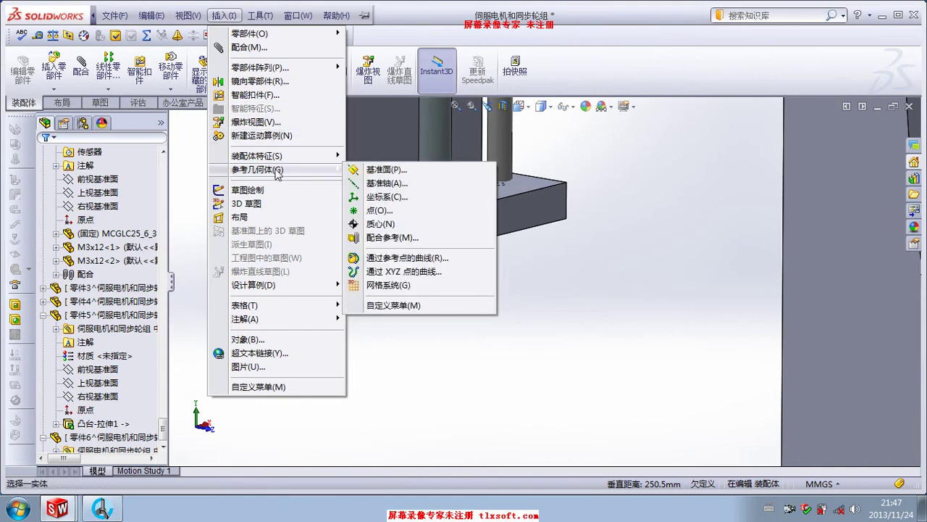
{"action": "left_click", "coordinate": [386, 168]}
{"action": "left_click", "coordinate": [377, 241]}
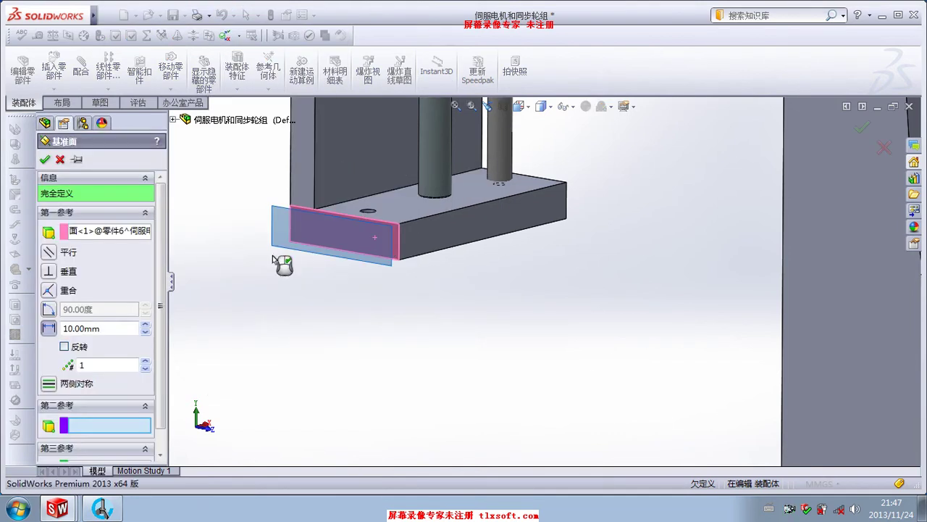
{"action": "left_click", "coordinate": [113, 329]}
{"action": "type", "text": "65"}
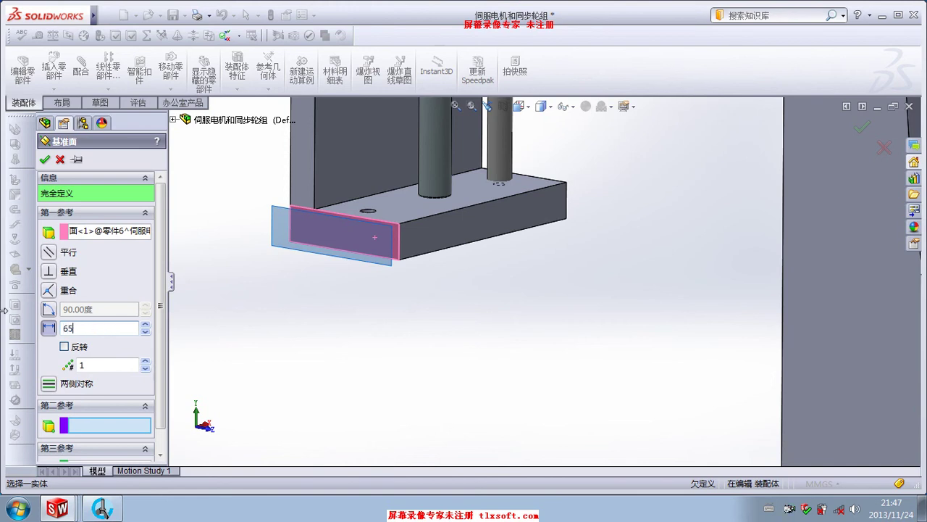
{"action": "key", "text": "Return"}
{"action": "left_click", "coordinate": [80, 345]}
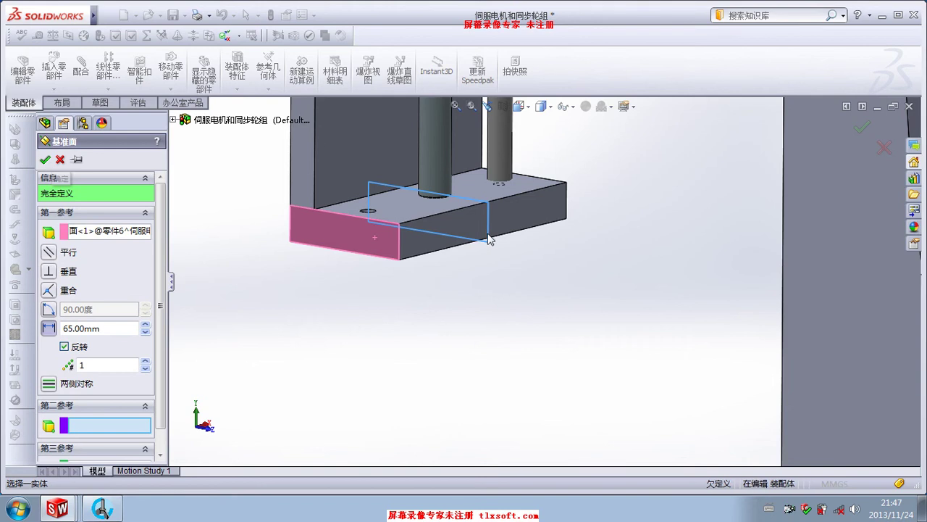
{"action": "key", "text": "Return"}
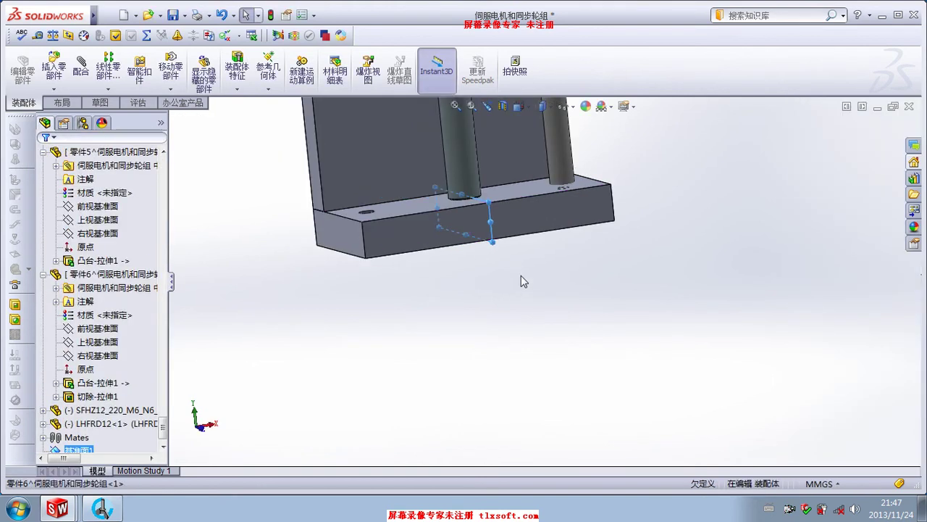
Select the flanged bushing SFHZ12_220_M6_N6_H23 and the LHFRD12 guide shaft
{"action": "middle_click_drag", "start_coordinate": [490, 270], "coordinate": [486, 276]}
{"action": "scroll", "coordinate": [486, 275], "scroll_direction": "up", "scroll_amount": 5}
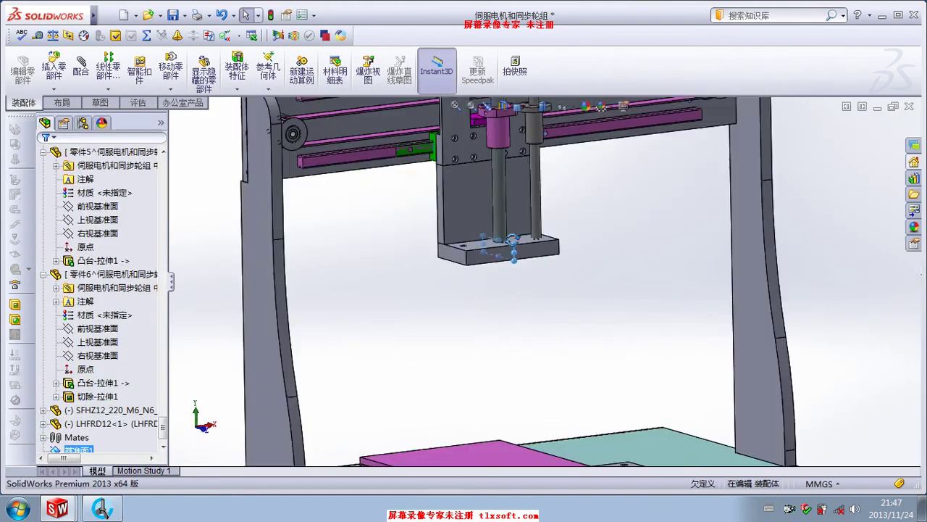
{"action": "scroll", "coordinate": [540, 166], "scroll_direction": "down", "scroll_amount": 5}
{"action": "left_click", "coordinate": [542, 260]}
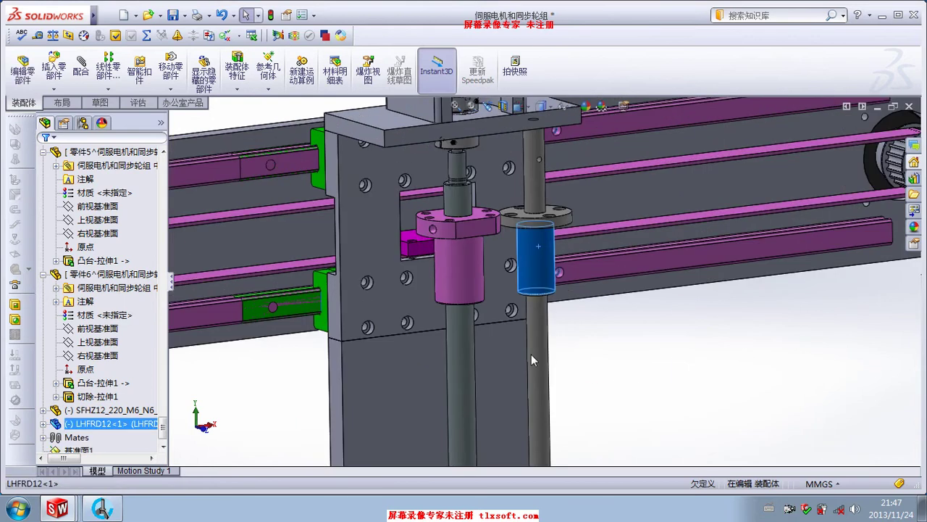
{"action": "left_click", "coordinate": [534, 355], "text": "ctrl"}
{"action": "scroll", "coordinate": [532, 355], "scroll_direction": "up", "scroll_amount": 5}
{"action": "middle_click_drag", "start_coordinate": [515, 393], "coordinate": [526, 400]}
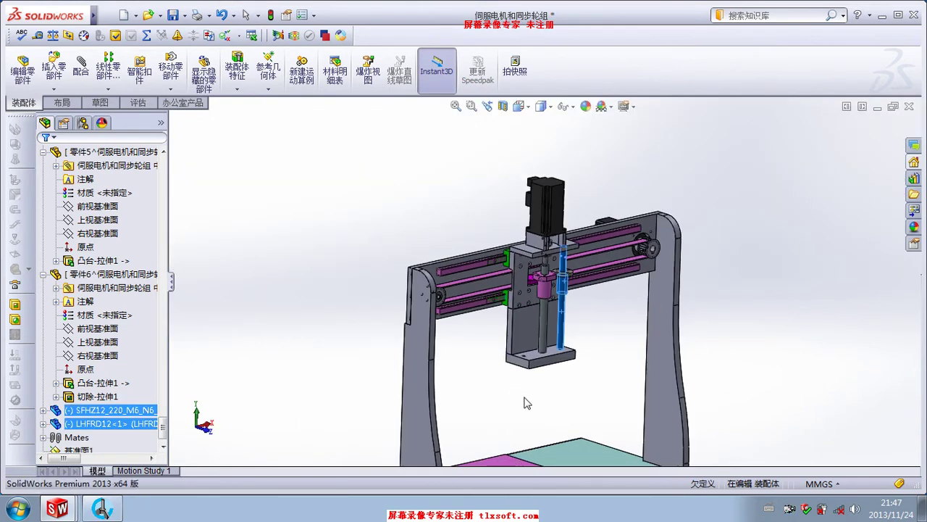
Mirror the selected shaft and bushing across 基准面1 with Mirror Components
{"action": "left_click", "coordinate": [110, 89]}
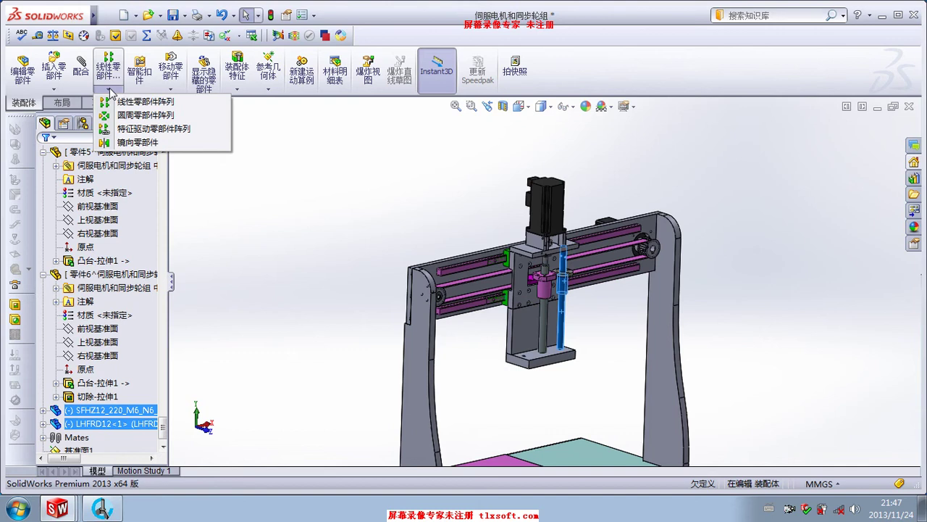
{"action": "left_click", "coordinate": [137, 142]}
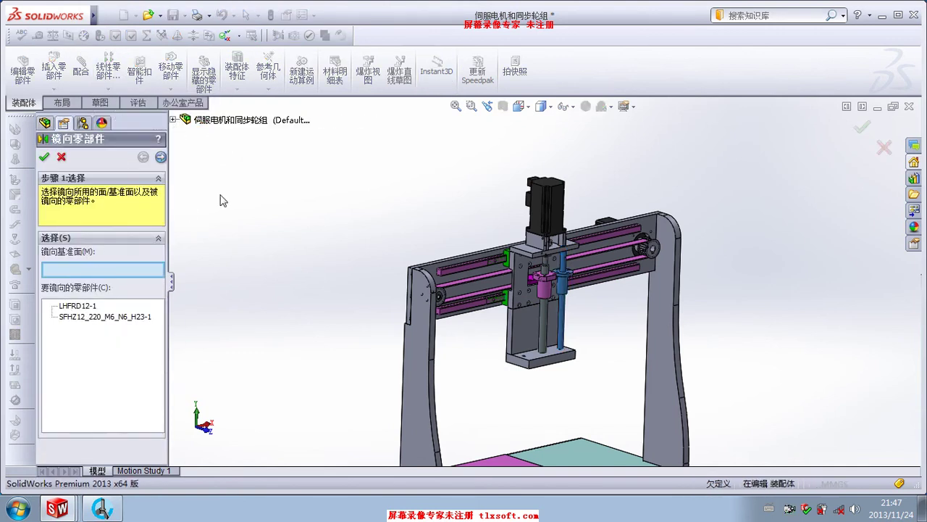
{"action": "left_click_drag", "start_coordinate": [174, 132], "coordinate": [182, 445]}
{"action": "left_click", "coordinate": [215, 460]}
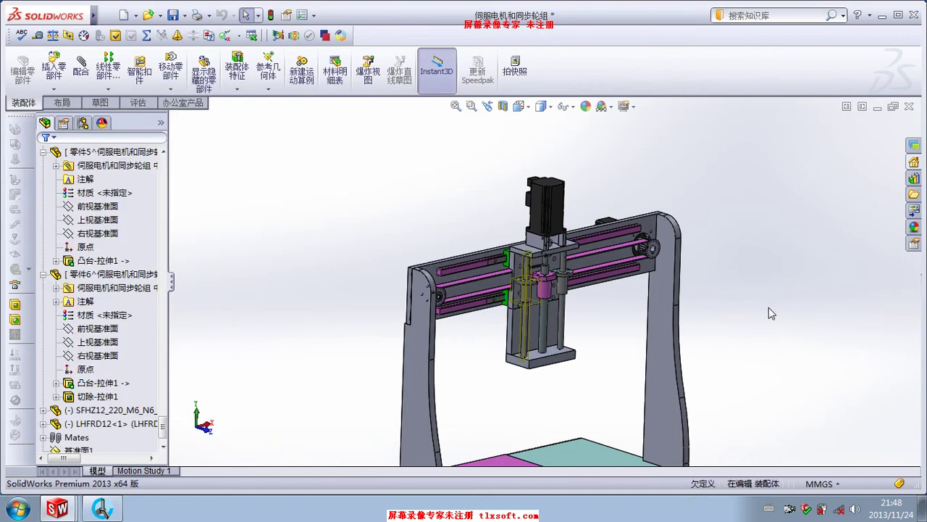
Select the top face of the pink ball-screw nut, backing out of plain component insertion
{"action": "scroll", "coordinate": [627, 290], "scroll_direction": "down", "scroll_amount": 2}
{"action": "scroll", "coordinate": [467, 290], "scroll_direction": "down", "scroll_amount": 2}
{"action": "scroll", "coordinate": [467, 290], "scroll_direction": "down", "scroll_amount": 1}
{"action": "scroll", "coordinate": [468, 290], "scroll_direction": "down", "scroll_amount": 1}
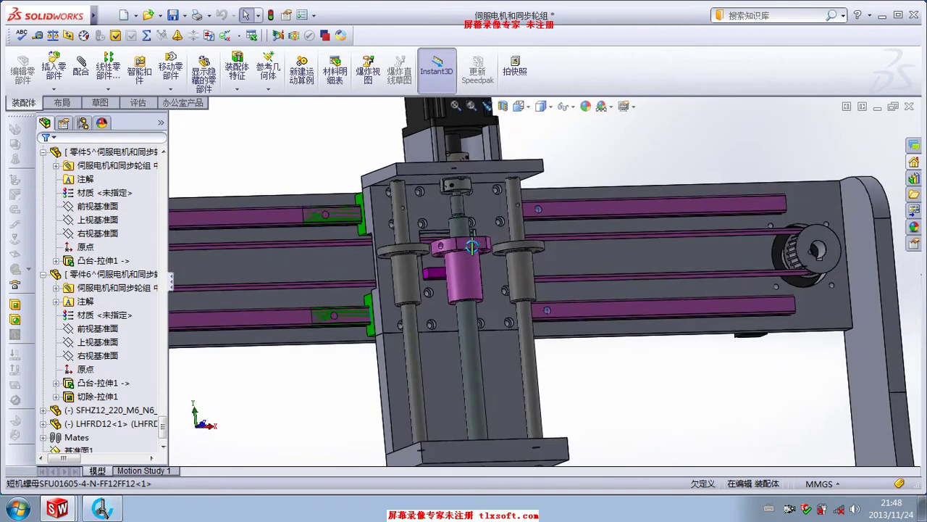
{"action": "scroll", "coordinate": [481, 256], "scroll_direction": "down", "scroll_amount": 2}
{"action": "scroll", "coordinate": [481, 257], "scroll_direction": "down", "scroll_amount": 2}
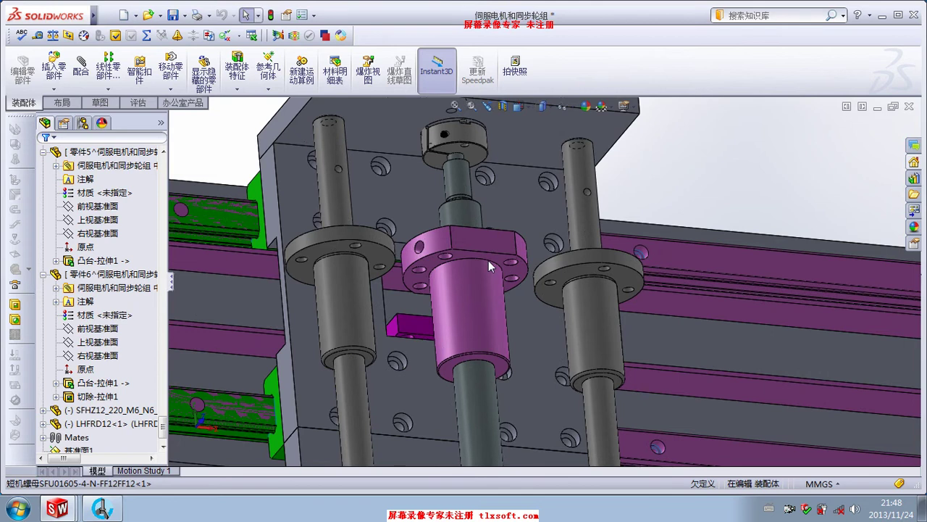
{"action": "left_click", "coordinate": [488, 261]}
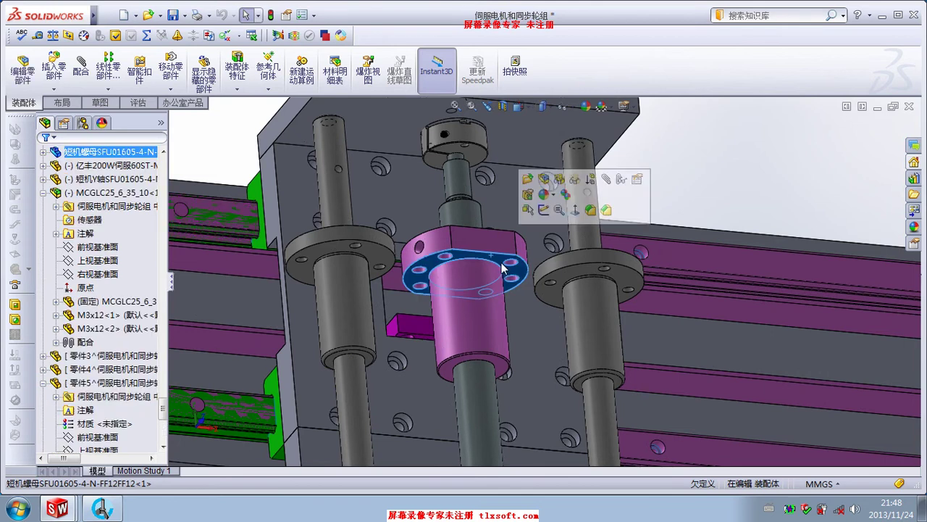
{"action": "left_click", "coordinate": [53, 69]}
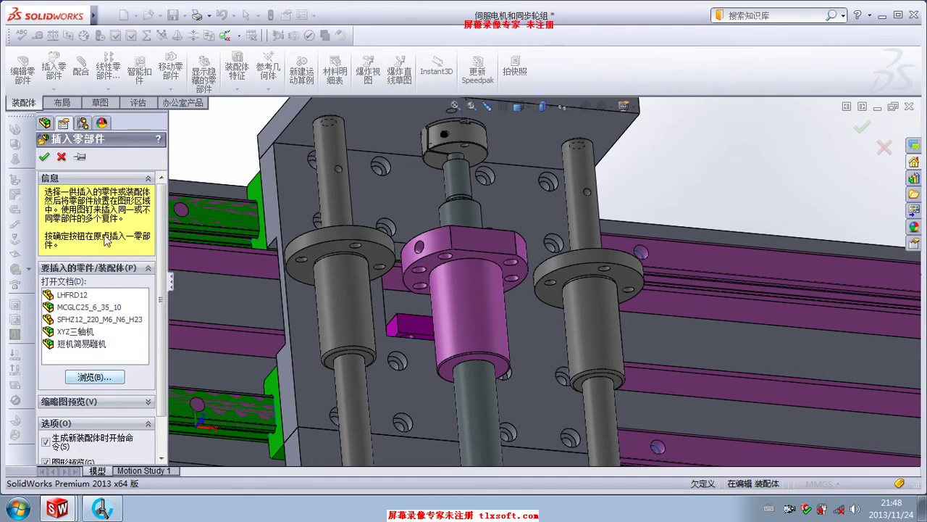
{"action": "left_click", "coordinate": [61, 156]}
Create new part 零件9 from a blank template, placed on the nut's top face
{"action": "left_click", "coordinate": [63, 90]}
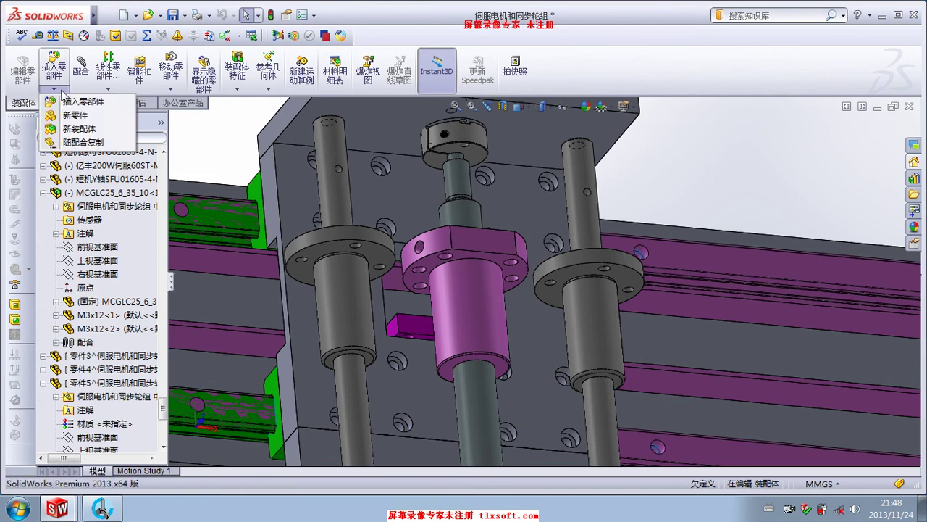
{"action": "left_click", "coordinate": [76, 115]}
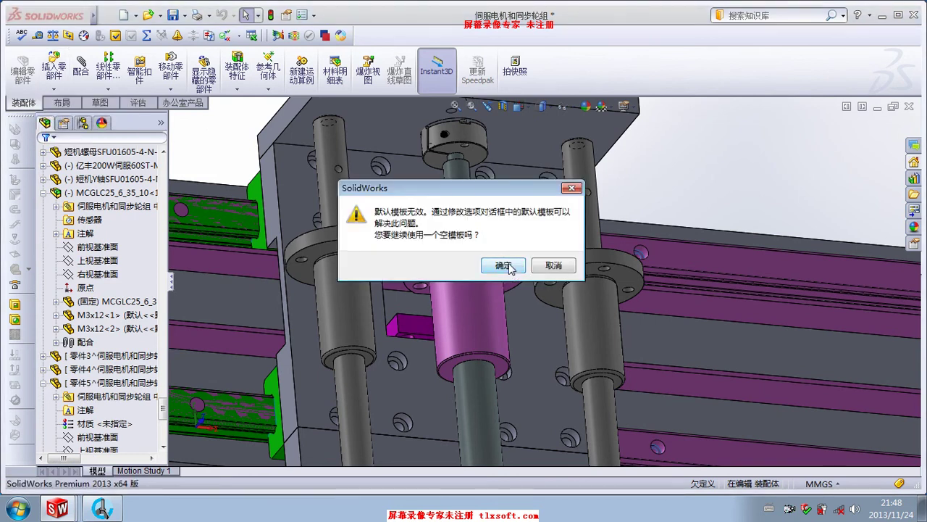
{"action": "left_click", "coordinate": [507, 266]}
{"action": "key", "text": "Return"}
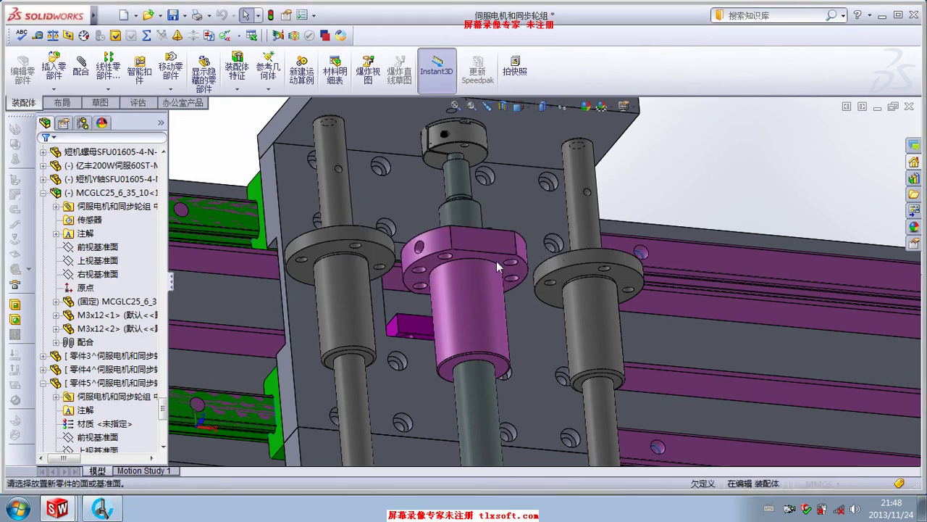
{"action": "left_click", "coordinate": [497, 260]}
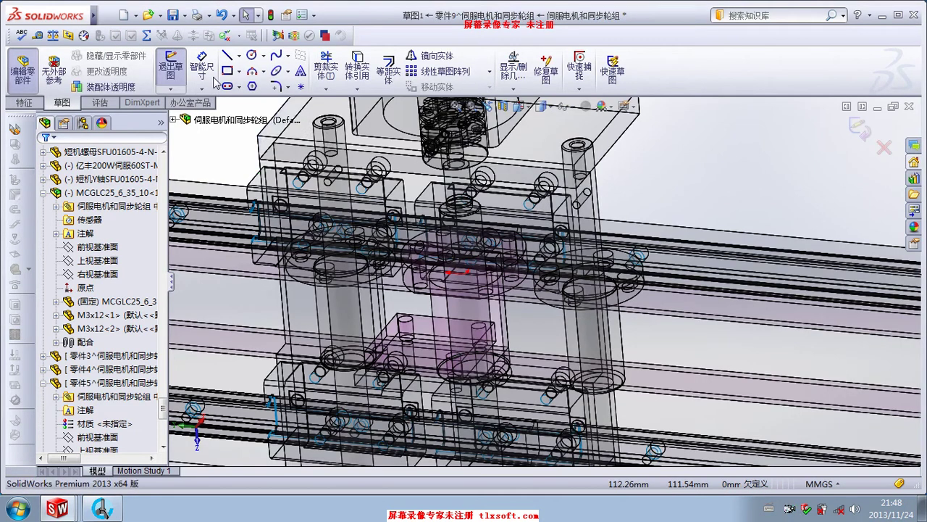
Draw a centre rectangle centred on the sketch origin
{"action": "left_click", "coordinate": [228, 71]}
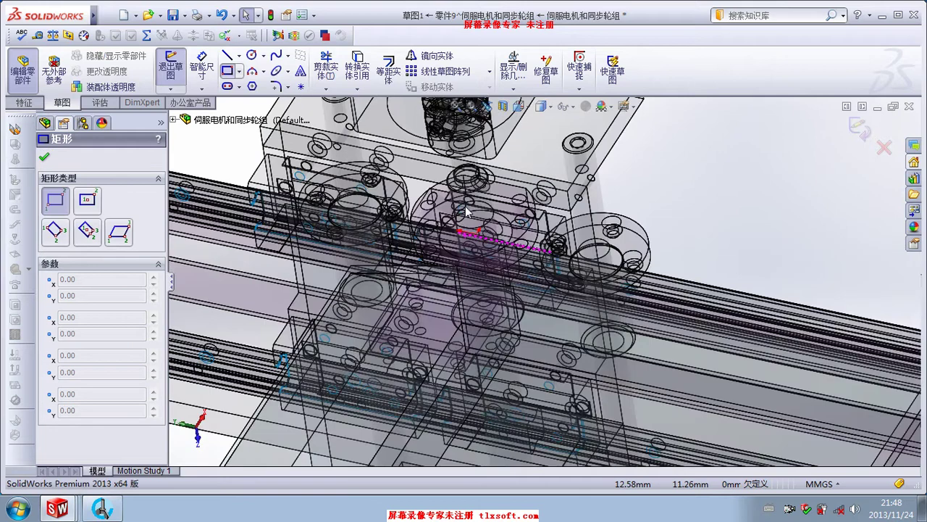
{"action": "middle_click_drag", "start_coordinate": [468, 211], "coordinate": [594, 235]}
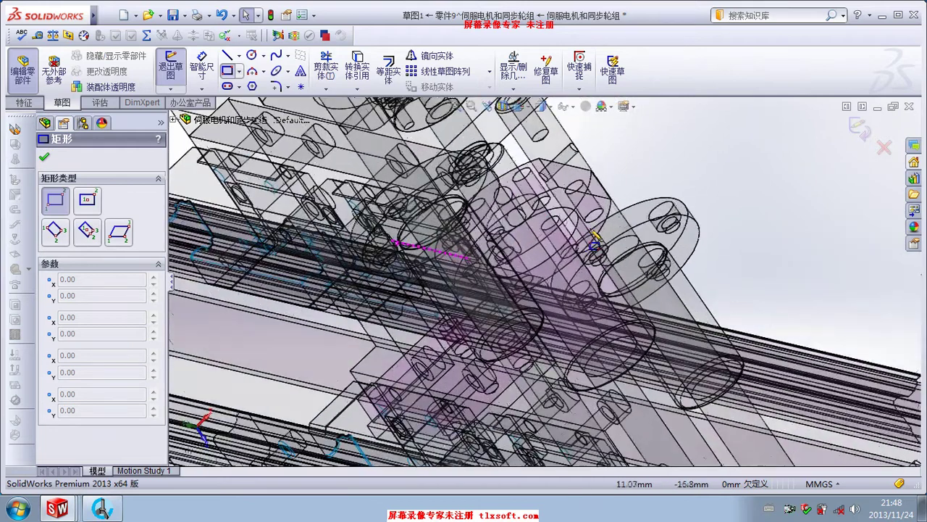
{"action": "scroll", "coordinate": [572, 265], "scroll_direction": "down", "scroll_amount": 2}
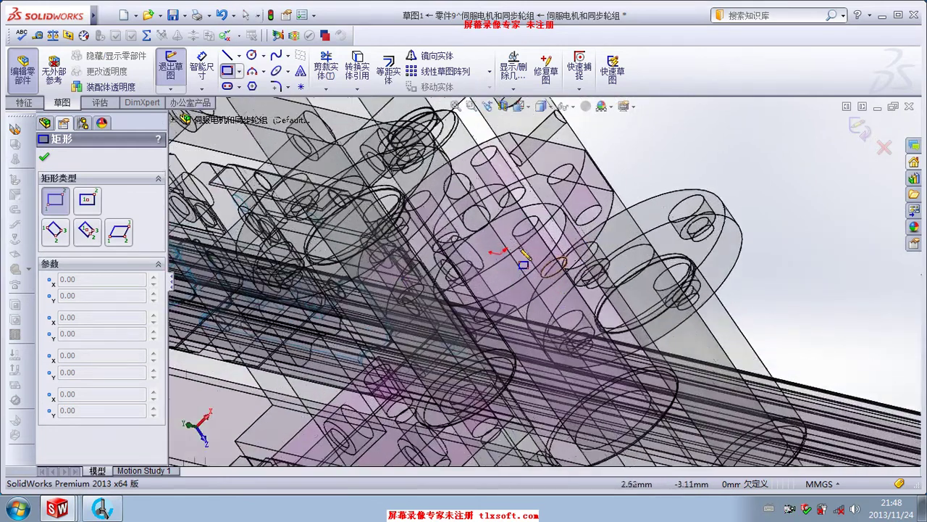
{"action": "left_click", "coordinate": [239, 71]}
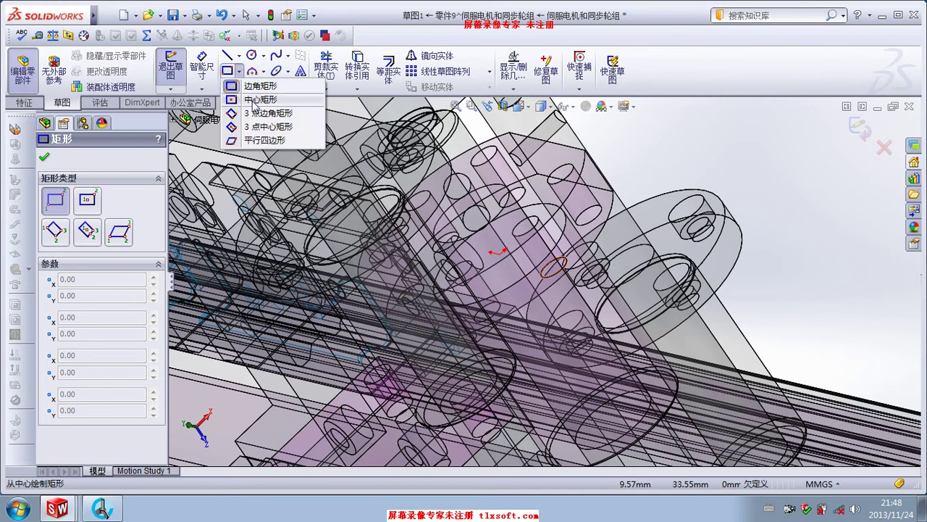
{"action": "left_click", "coordinate": [255, 100]}
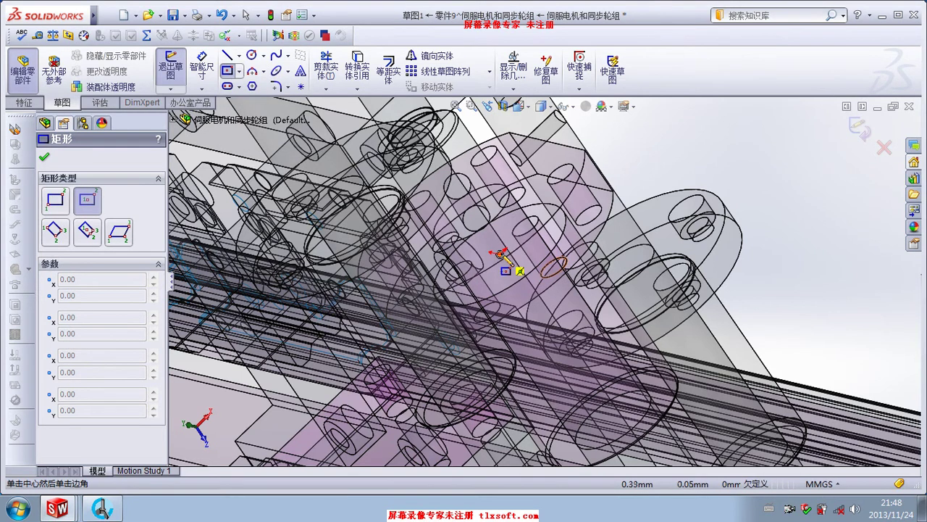
{"action": "left_click", "coordinate": [500, 253]}
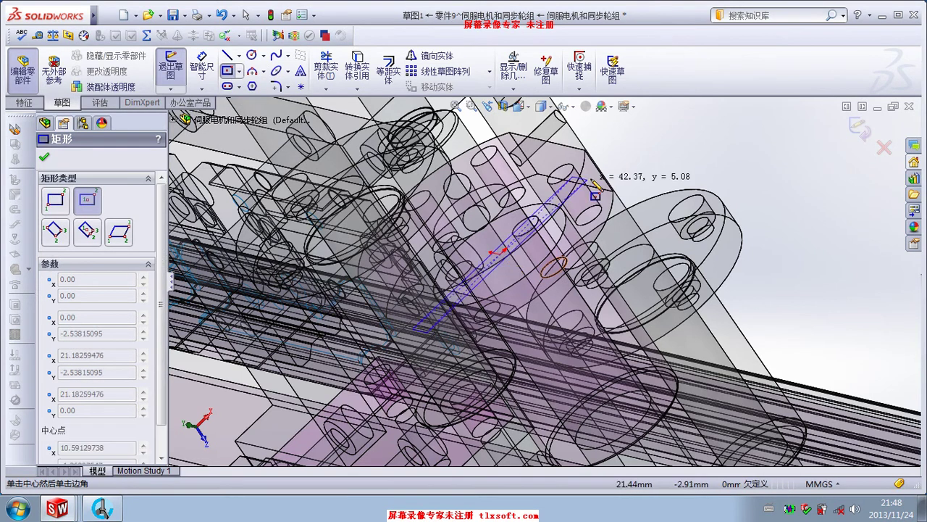
{"action": "left_click", "coordinate": [803, 232]}
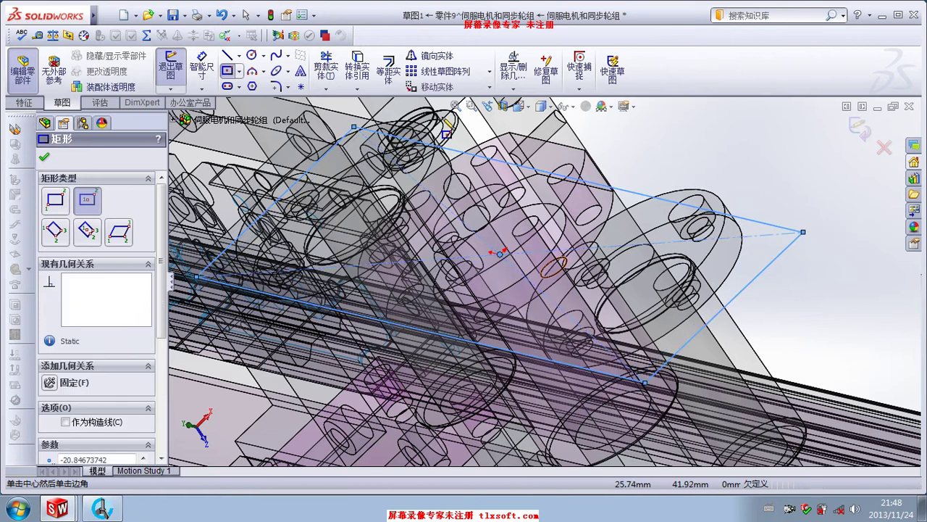
Dimension the rectangle's side to 130
{"action": "left_click", "coordinate": [203, 69]}
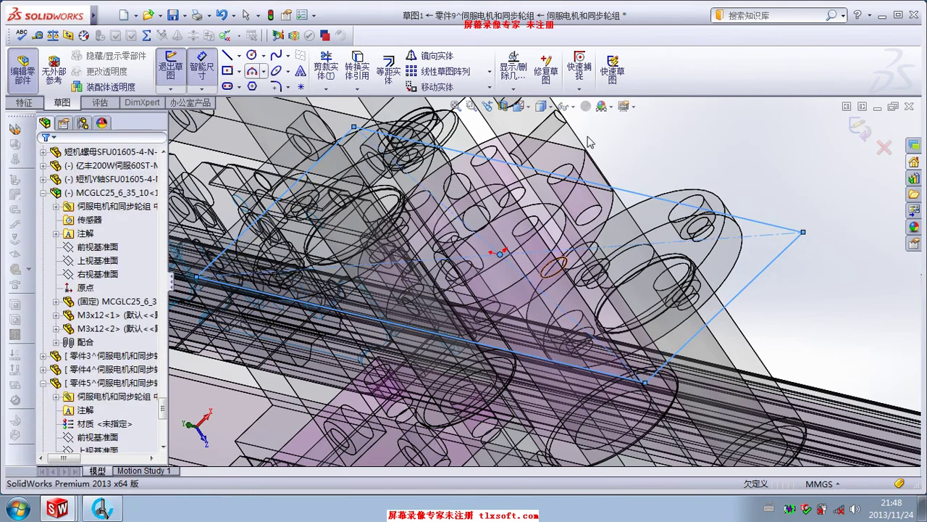
{"action": "left_click", "coordinate": [788, 236]}
{"action": "left_click", "coordinate": [790, 187]}
{"action": "type", "text": "130"}
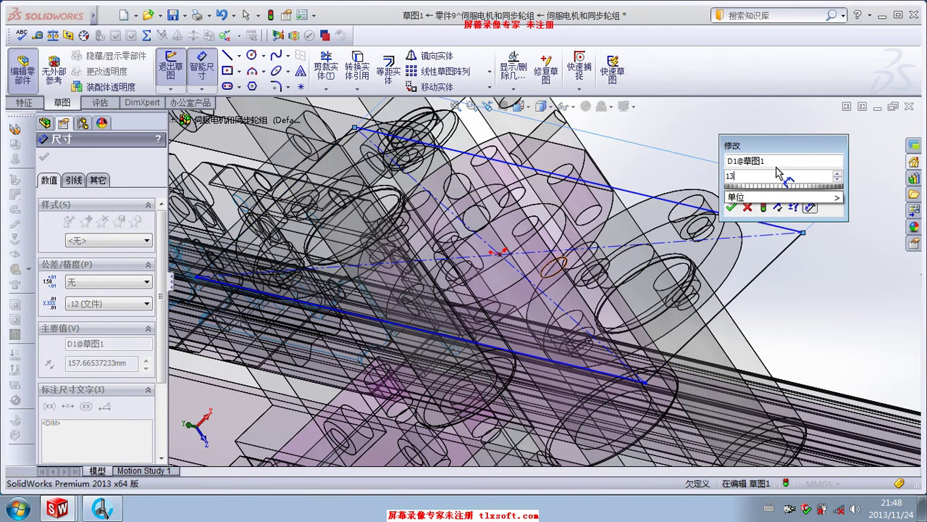
{"action": "key", "text": "Return"}
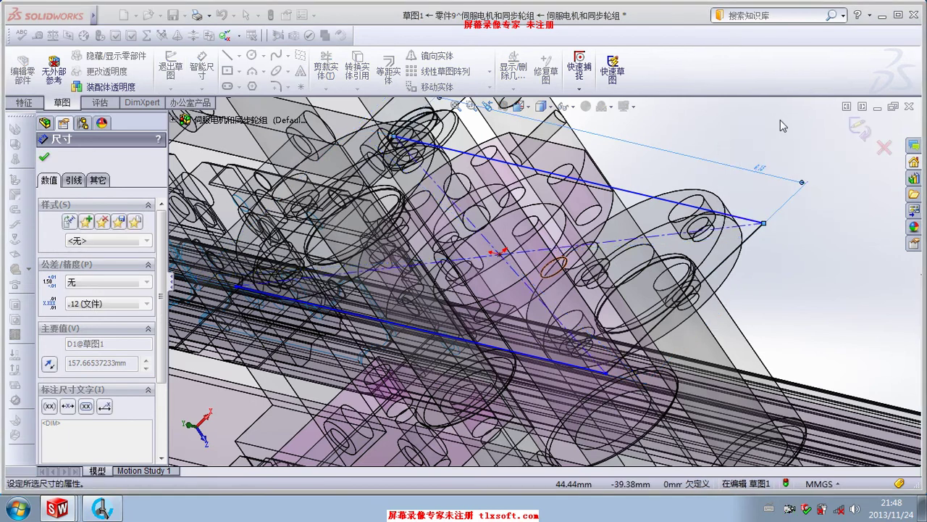
{"action": "key", "text": "Escape"}
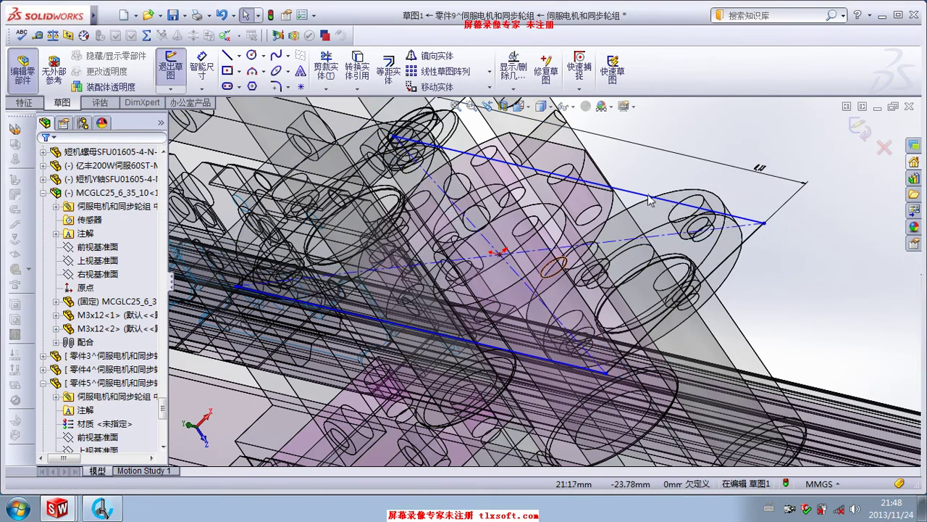
Make the rectangle's top line collinear with the nut's model edge
{"action": "left_click", "coordinate": [650, 201]}
{"action": "left_click", "coordinate": [601, 197], "text": "ctrl"}
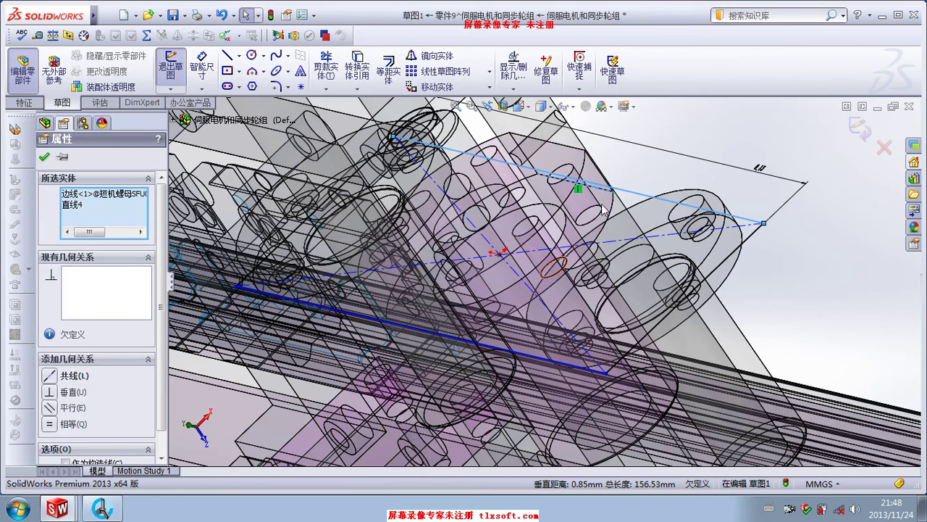
{"action": "left_click", "coordinate": [49, 376]}
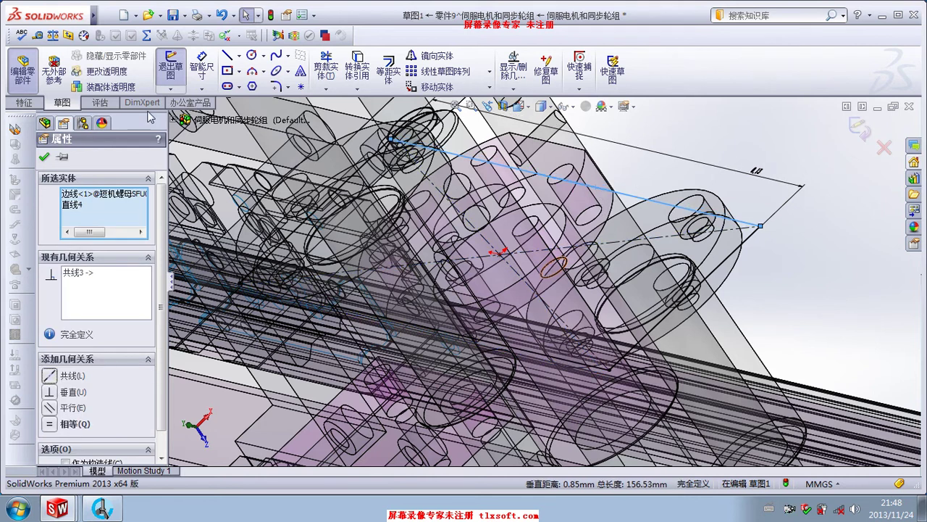
{"action": "left_click", "coordinate": [44, 158]}
Extrude 草图1's rectangle as a 40 mm boss on 零件9
{"action": "left_click", "coordinate": [24, 102]}
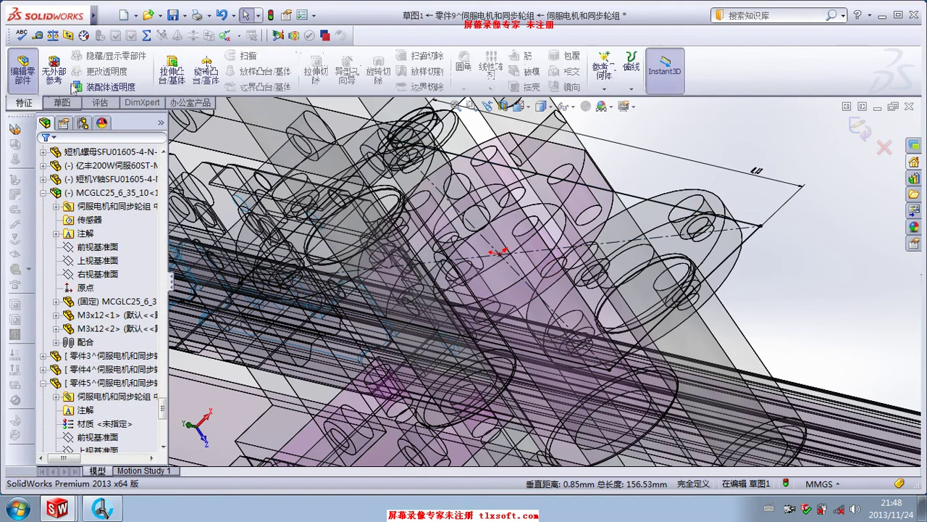
{"action": "left_click", "coordinate": [172, 70]}
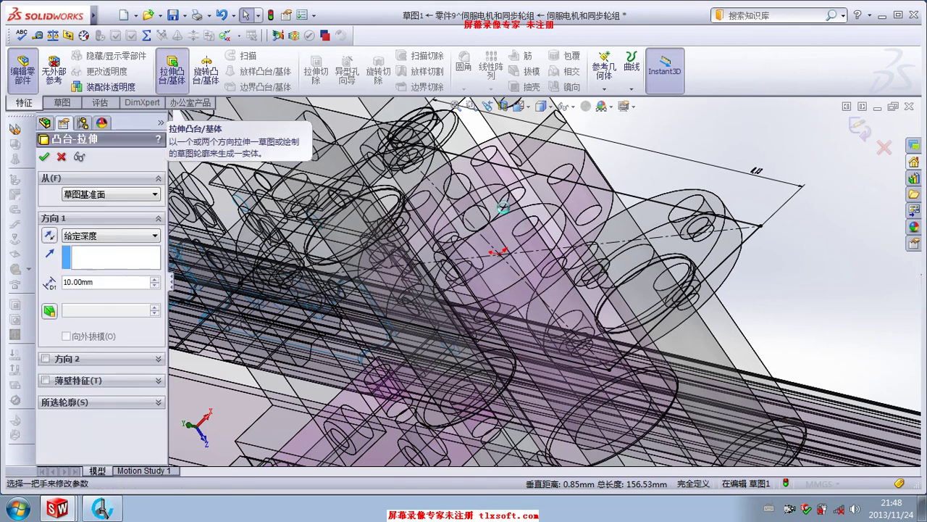
{"action": "left_click", "coordinate": [154, 280]}
{"action": "left_click", "coordinate": [153, 279]}
{"action": "left_click", "coordinate": [154, 280]}
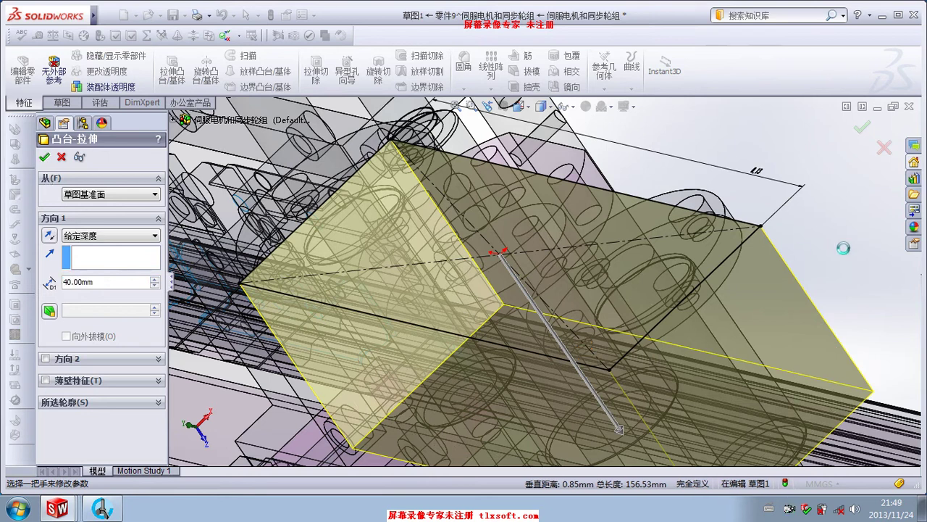
{"action": "key", "text": "Return"}
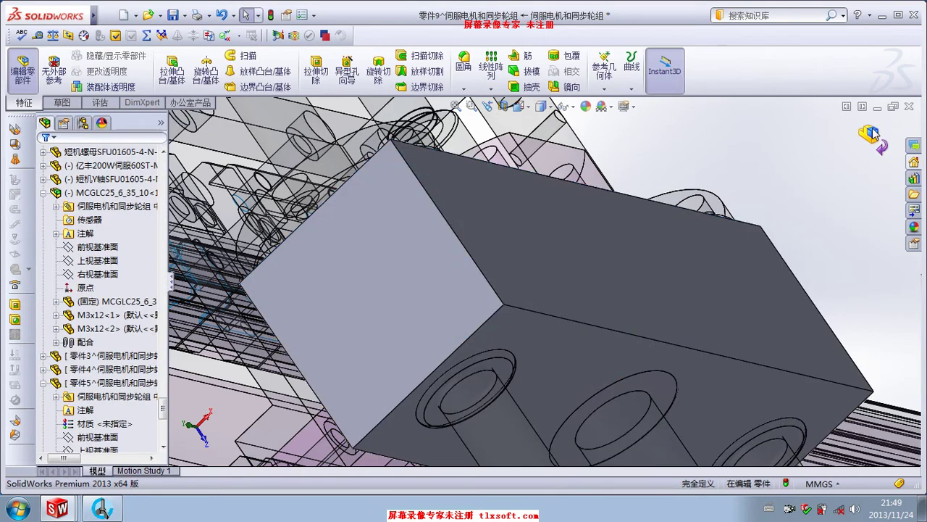
Exit editing 零件9 and zoom out to view the full gantry and base table
{"action": "left_click", "coordinate": [863, 129]}
{"action": "scroll", "coordinate": [715, 275], "scroll_direction": "up", "scroll_amount": 2}
{"action": "scroll", "coordinate": [673, 290], "scroll_direction": "up", "scroll_amount": 2}
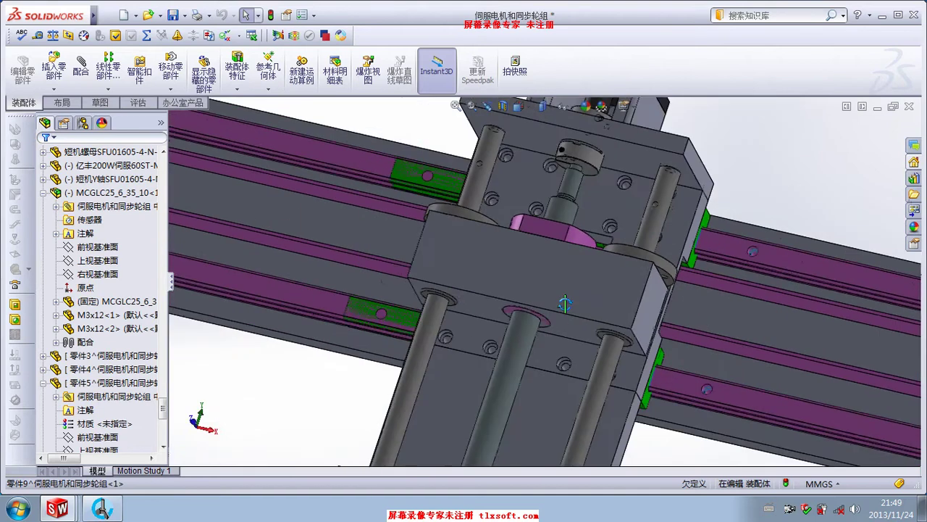
{"action": "scroll", "coordinate": [630, 311], "scroll_direction": "up", "scroll_amount": 2}
{"action": "scroll", "coordinate": [579, 329], "scroll_direction": "up", "scroll_amount": 2}
{"action": "mouse_move", "coordinate": [558, 336]}
{"action": "middle_mouse_down"}
{"action": "mouse_move", "coordinate": [545, 281]}
{"action": "mouse_move", "coordinate": [520, 358]}
{"action": "mouse_move", "coordinate": [525, 369]}
{"action": "middle_mouse_up"}
{"action": "scroll", "coordinate": [520, 358], "scroll_direction": "up", "scroll_amount": 4}
{"action": "scroll", "coordinate": [528, 373], "scroll_direction": "down", "scroll_amount": 3}
{"action": "scroll", "coordinate": [530, 378], "scroll_direction": "down", "scroll_amount": 1}
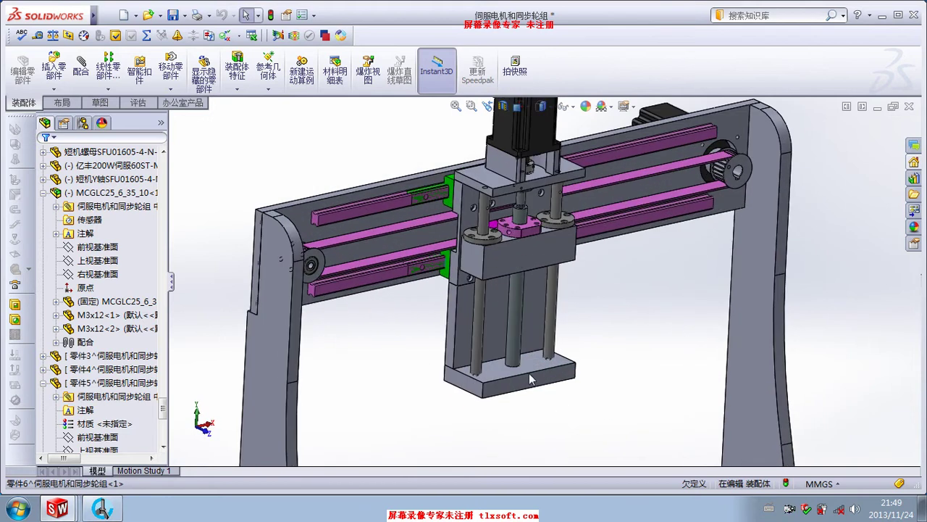
{"action": "scroll", "coordinate": [539, 319], "scroll_direction": "up", "scroll_amount": 2}
{"action": "scroll", "coordinate": [536, 322], "scroll_direction": "up", "scroll_amount": 2}
{"action": "scroll", "coordinate": [537, 326], "scroll_direction": "up", "scroll_amount": 1}
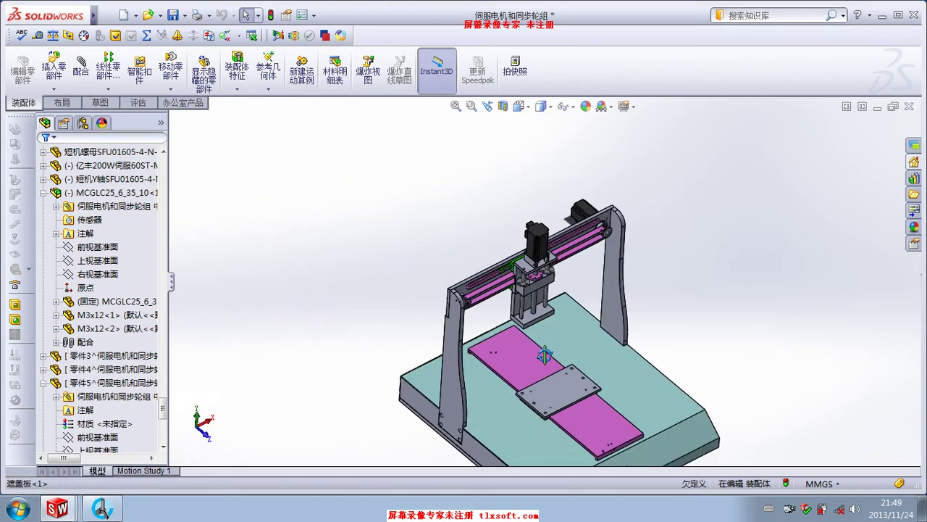
{"action": "scroll", "coordinate": [539, 333], "scroll_direction": "up", "scroll_amount": 1}
{"action": "mouse_move", "coordinate": [539, 334]}
{"action": "middle_mouse_down"}
{"action": "mouse_move", "coordinate": [522, 355]}
{"action": "mouse_move", "coordinate": [558, 341]}
{"action": "middle_mouse_up"}
{"action": "scroll", "coordinate": [514, 371], "scroll_direction": "down", "scroll_amount": 2}
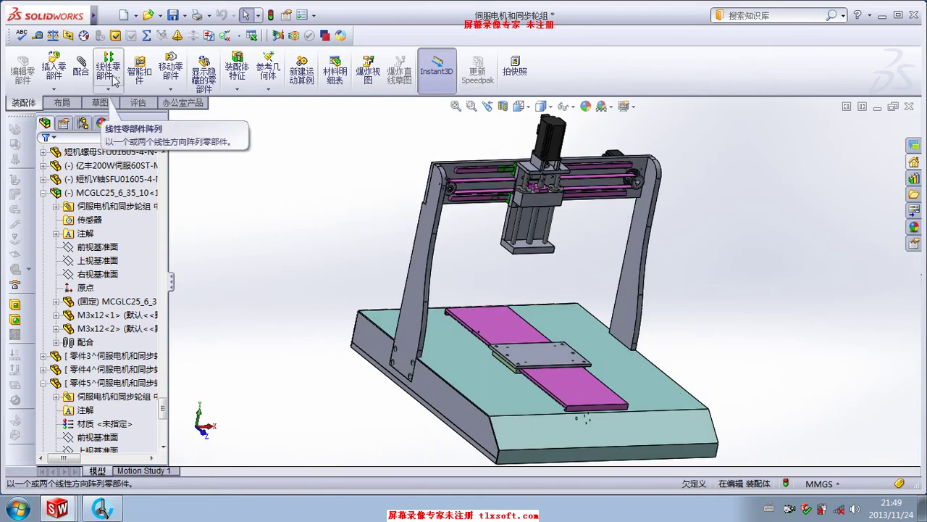
Start Insert Components and browse to E:\my file\20141028Automatic screw machine\2014早期
{"action": "left_click", "coordinate": [69, 80]}
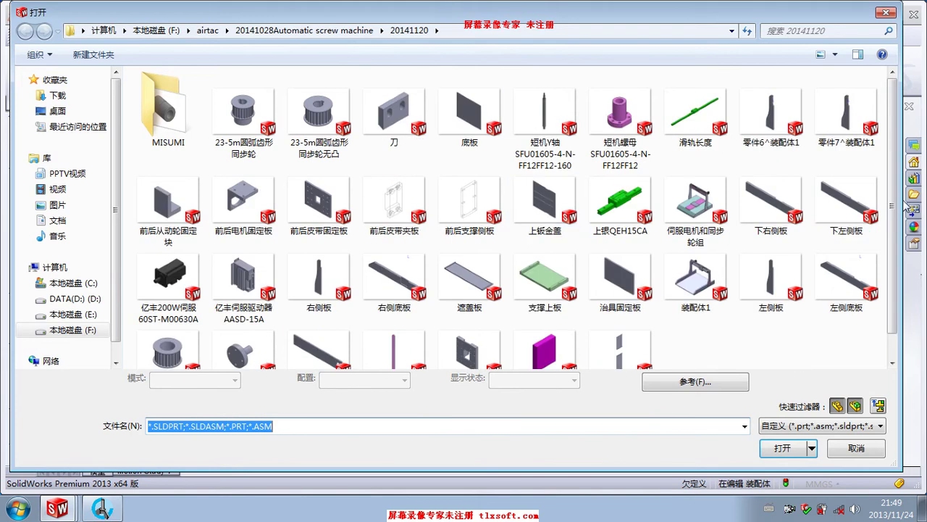
{"action": "scroll", "coordinate": [855, 348], "scroll_direction": "down", "scroll_amount": 2}
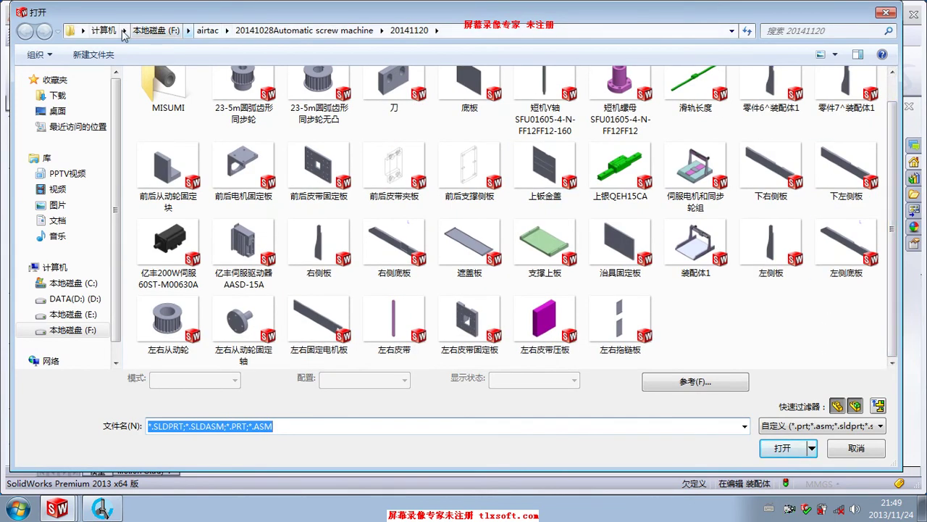
{"action": "left_click", "coordinate": [104, 31]}
{"action": "double_click", "coordinate": [522, 108]}
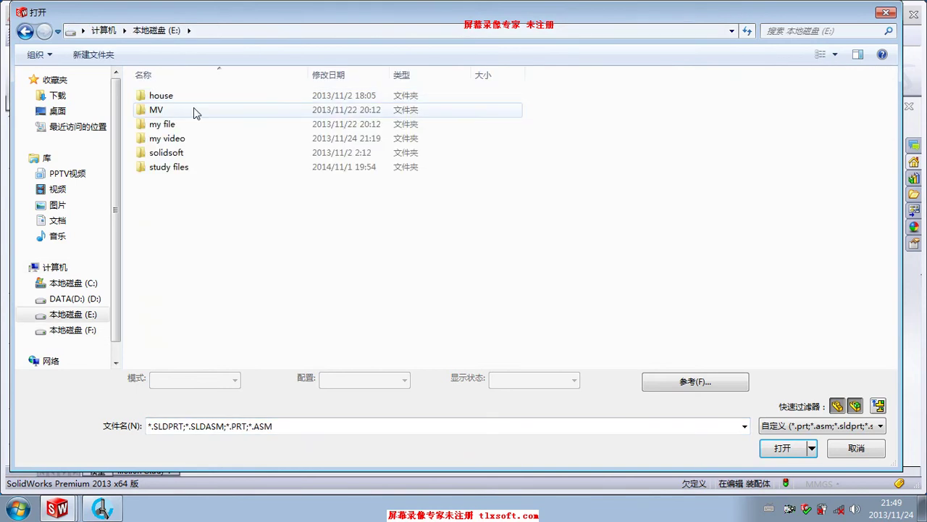
{"action": "double_click", "coordinate": [191, 126]}
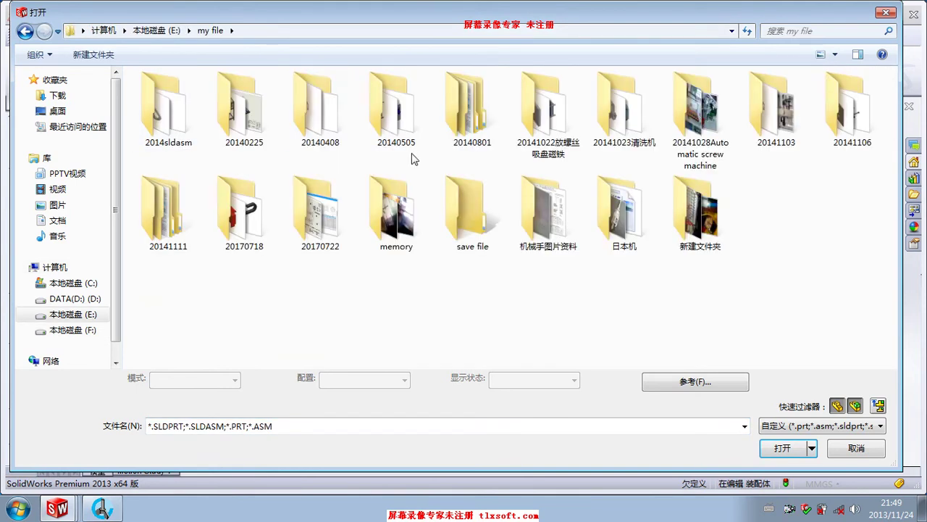
{"action": "left_click", "coordinate": [322, 233]}
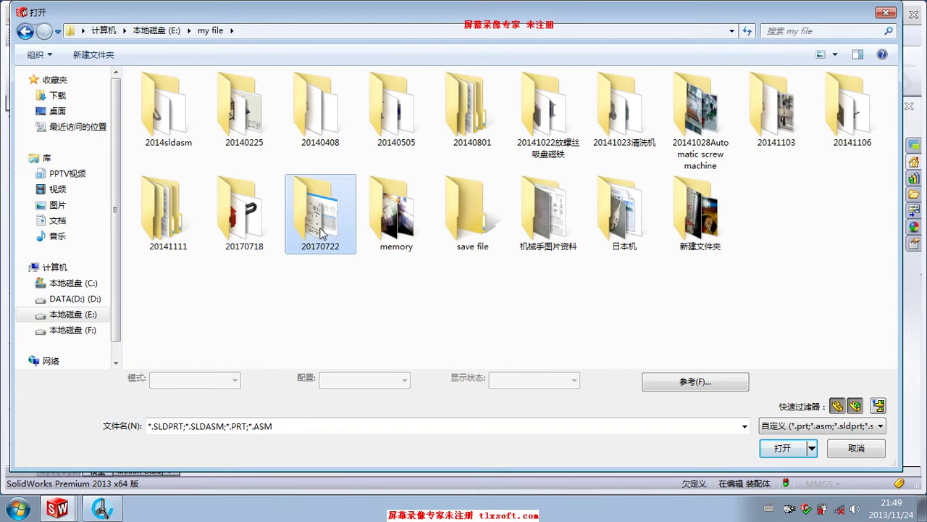
{"action": "double_click", "coordinate": [323, 234]}
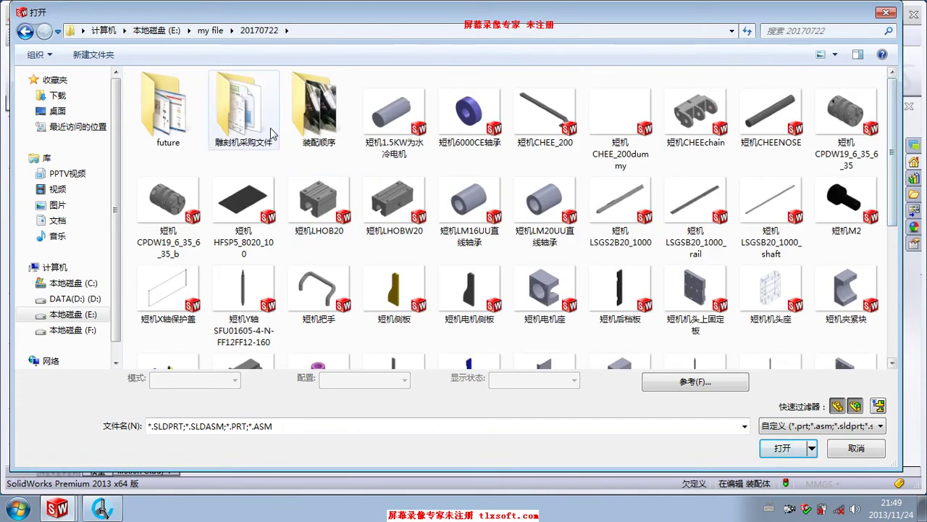
{"action": "left_click", "coordinate": [211, 31]}
{"action": "left_click", "coordinate": [637, 334]}
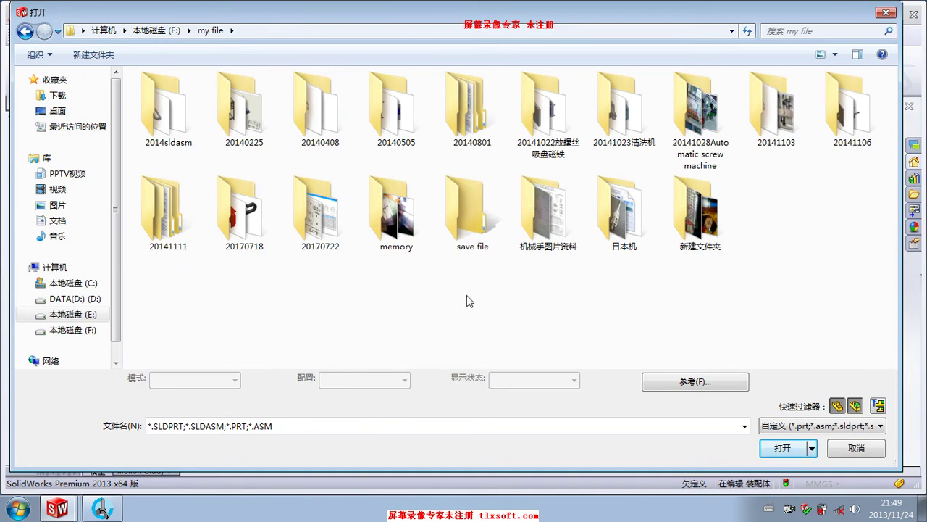
{"action": "double_click", "coordinate": [695, 134]}
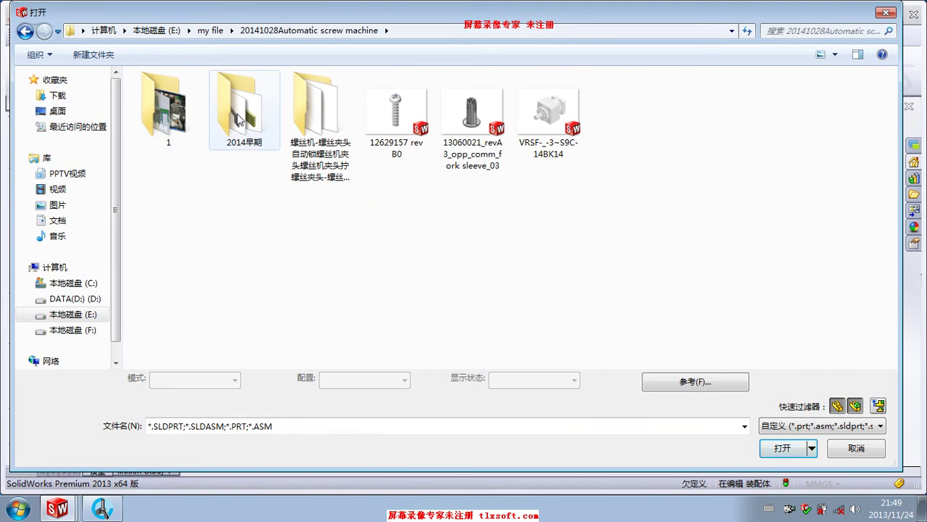
{"action": "double_click", "coordinate": [239, 120]}
Open the 早电批机构2 assembly file for insertion
{"action": "left_click_drag", "start_coordinate": [893, 159], "coordinate": [898, 243]}
{"action": "left_click", "coordinate": [478, 181]}
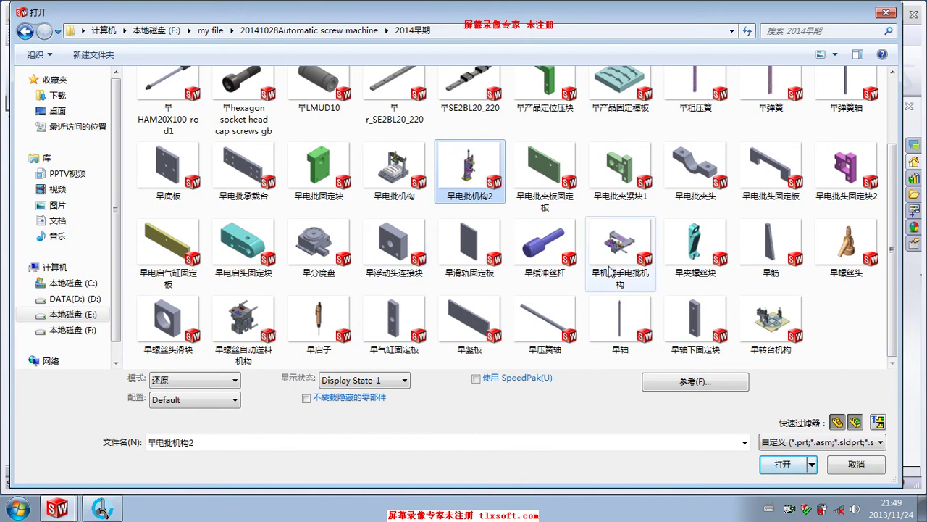
{"action": "scroll", "coordinate": [507, 272], "scroll_direction": "up", "scroll_amount": 3}
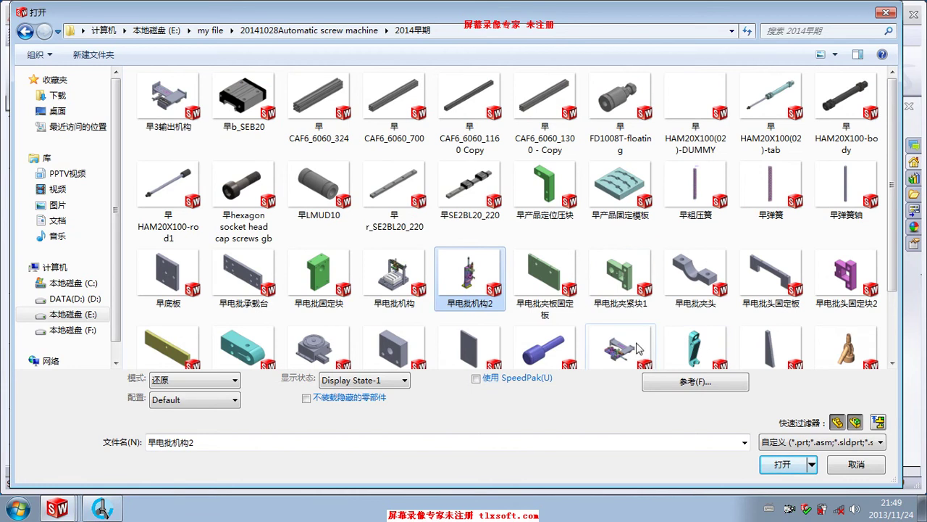
{"action": "scroll", "coordinate": [638, 348], "scroll_direction": "down", "scroll_amount": 3}
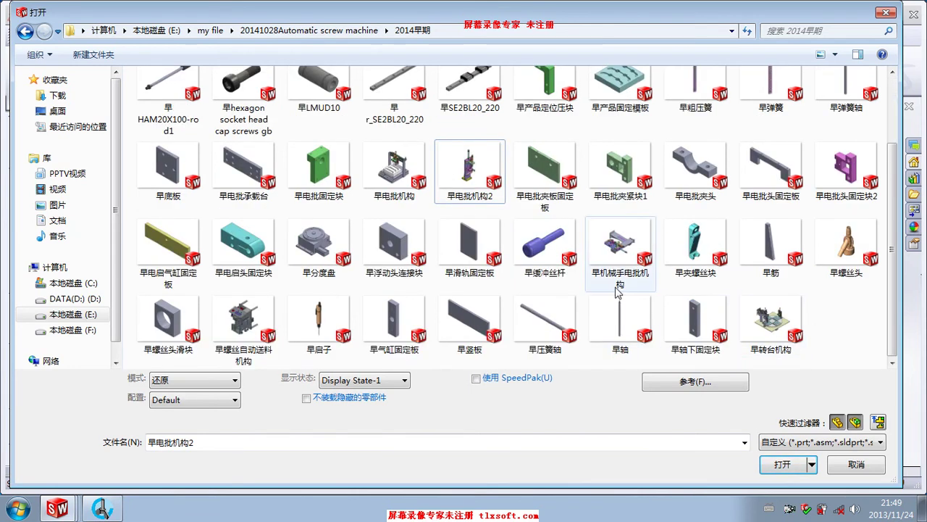
{"action": "scroll", "coordinate": [617, 291], "scroll_direction": "up", "scroll_amount": 3}
{"action": "scroll", "coordinate": [707, 306], "scroll_direction": "down", "scroll_amount": 3}
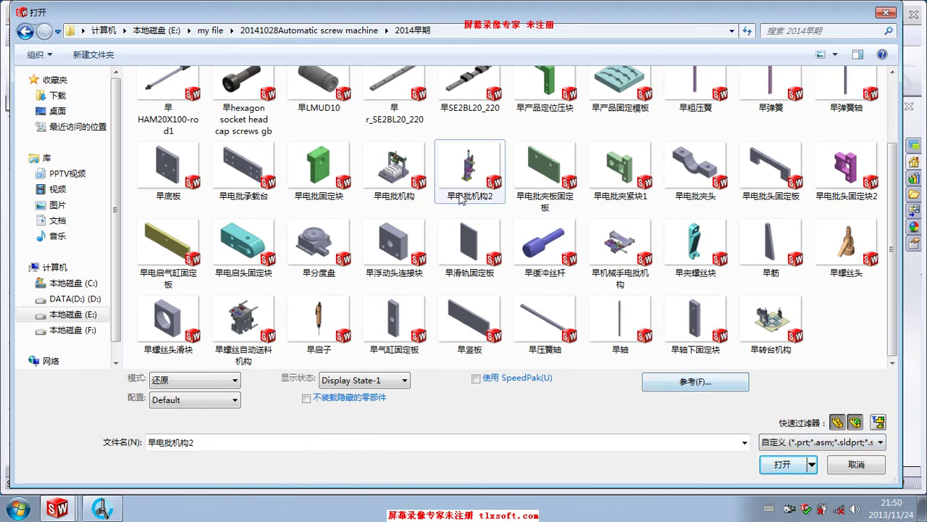
{"action": "scroll", "coordinate": [397, 209], "scroll_direction": "up", "scroll_amount": 3}
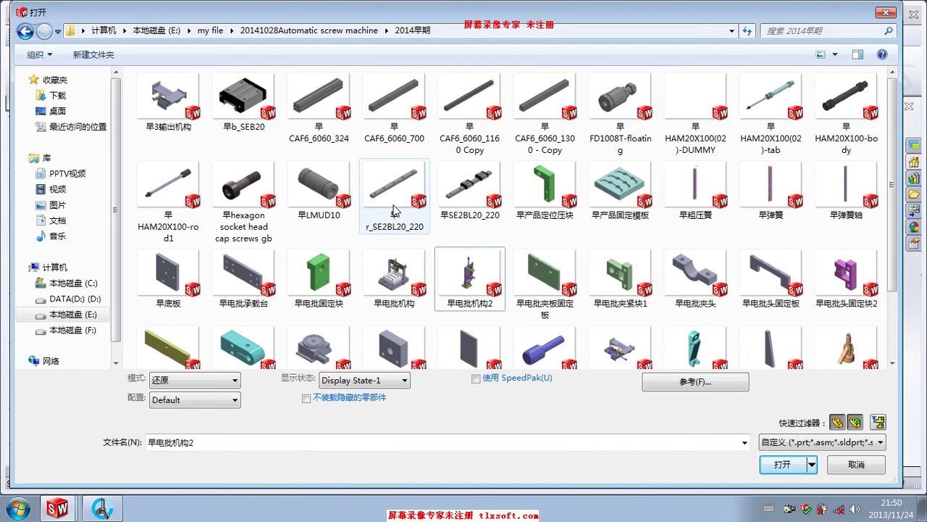
{"action": "mouse_move", "coordinate": [396, 192]}
{"action": "scroll", "coordinate": [397, 210], "scroll_direction": "down", "scroll_amount": 3}
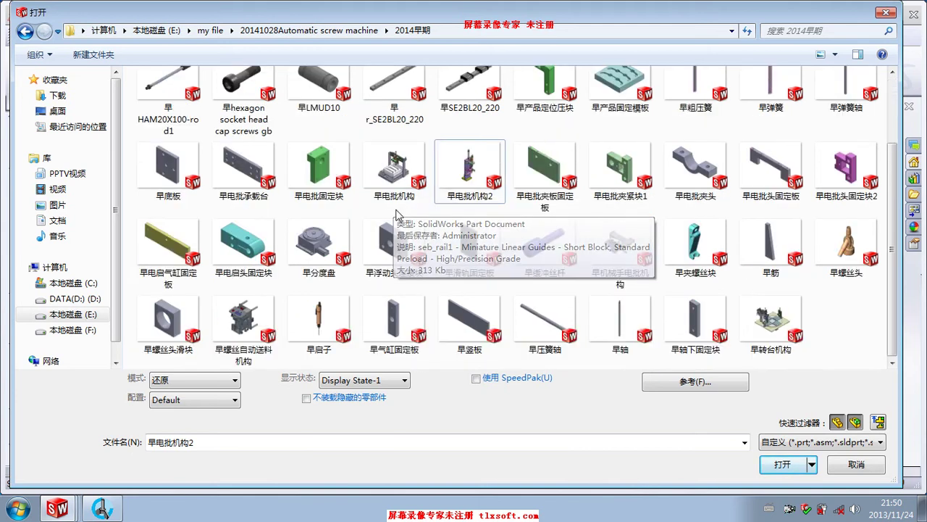
{"action": "double_click", "coordinate": [470, 190]}
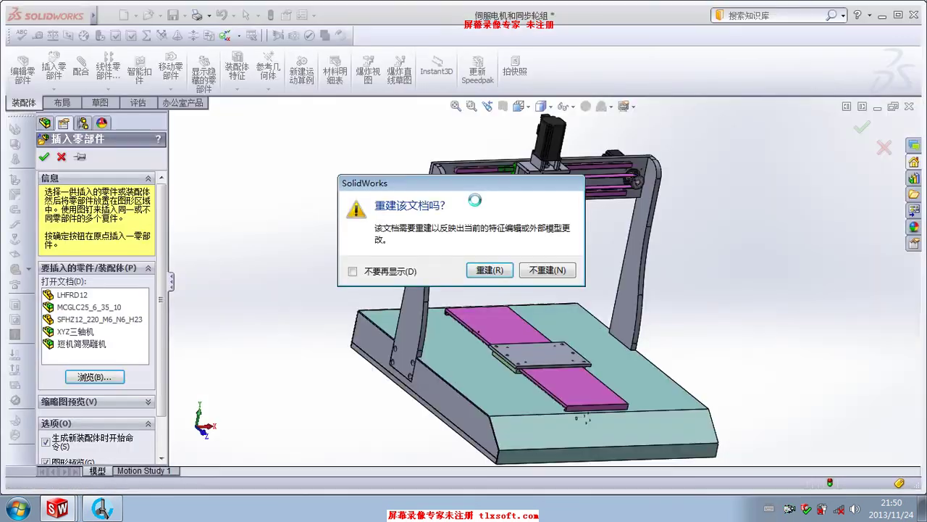
Rebuild and drop the 早电批机构2 mechanism beside the gantry
{"action": "left_click", "coordinate": [490, 270]}
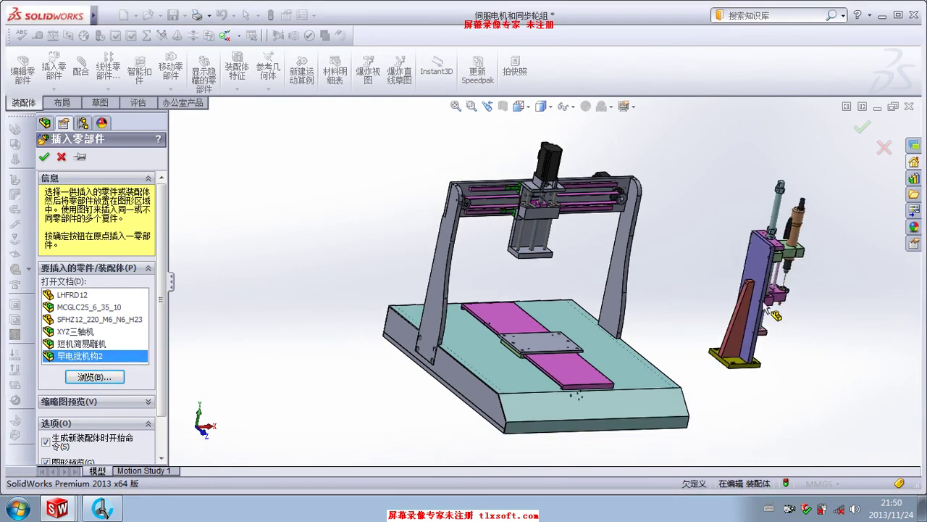
{"action": "left_click", "coordinate": [761, 274]}
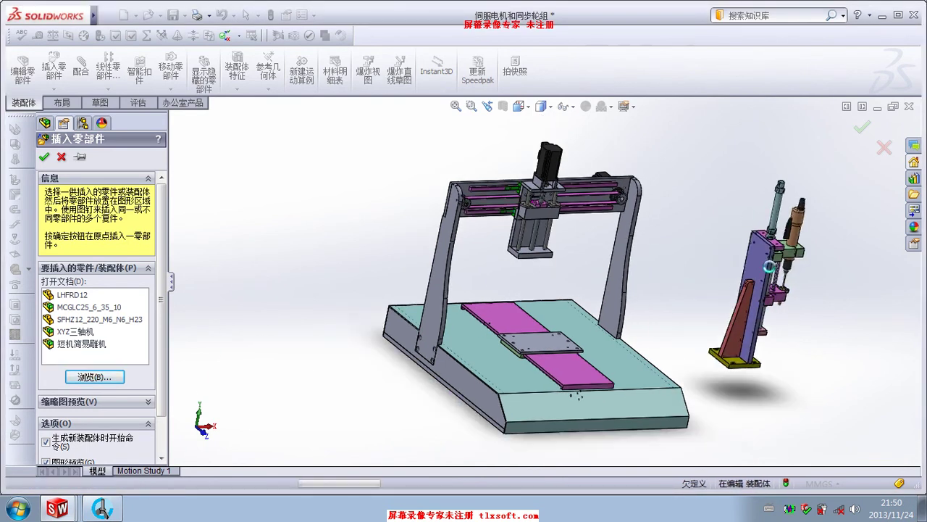
{"action": "scroll", "coordinate": [761, 273], "scroll_direction": "down", "scroll_amount": 2}
{"action": "right_click", "coordinate": [761, 274]}
{"action": "left_click", "coordinate": [707, 266]}
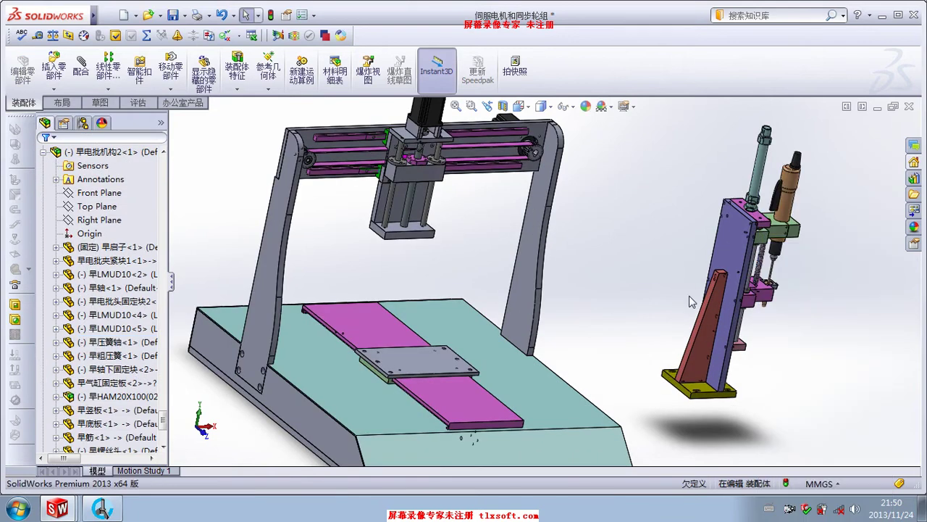
{"action": "middle_click_drag", "start_coordinate": [692, 301], "coordinate": [690, 293]}
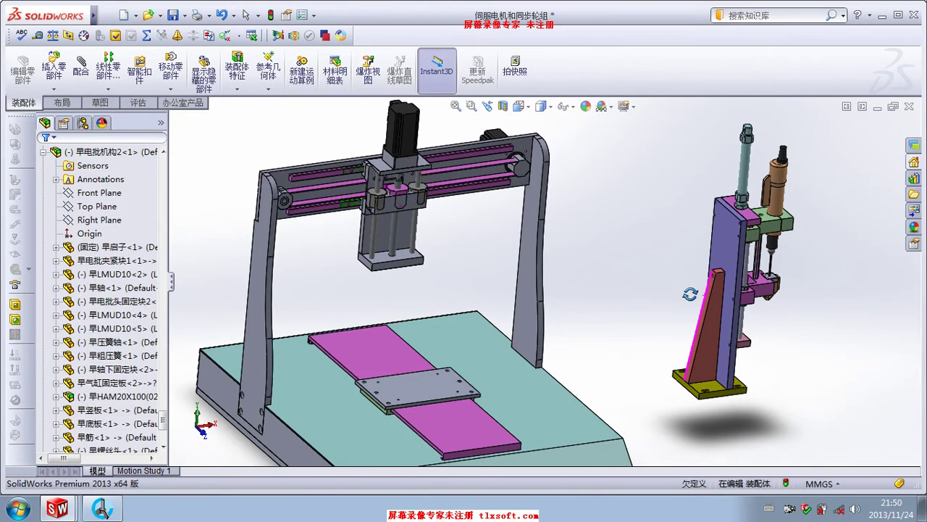
{"action": "scroll", "coordinate": [708, 291], "scroll_direction": "down", "scroll_amount": 2}
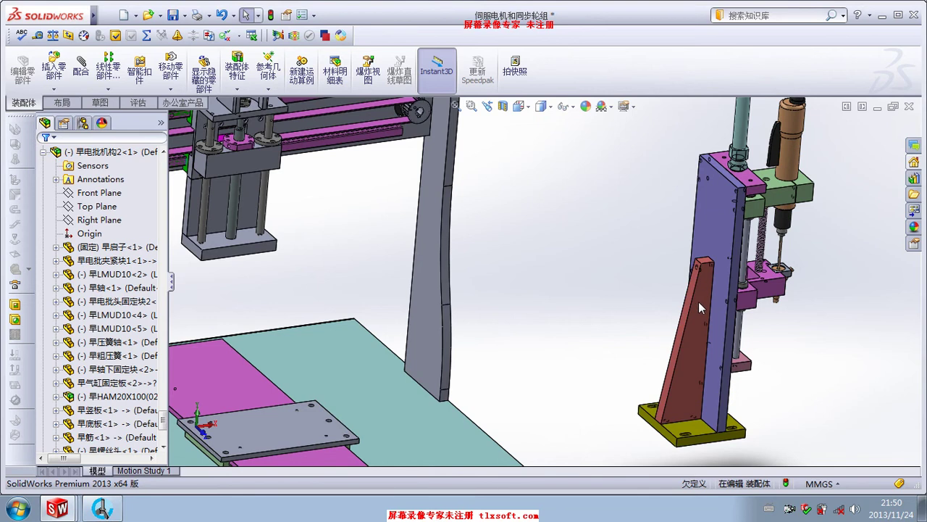
Hide the mechanism's red triangular rib and yellow base plate
{"action": "right_click", "coordinate": [698, 301]}
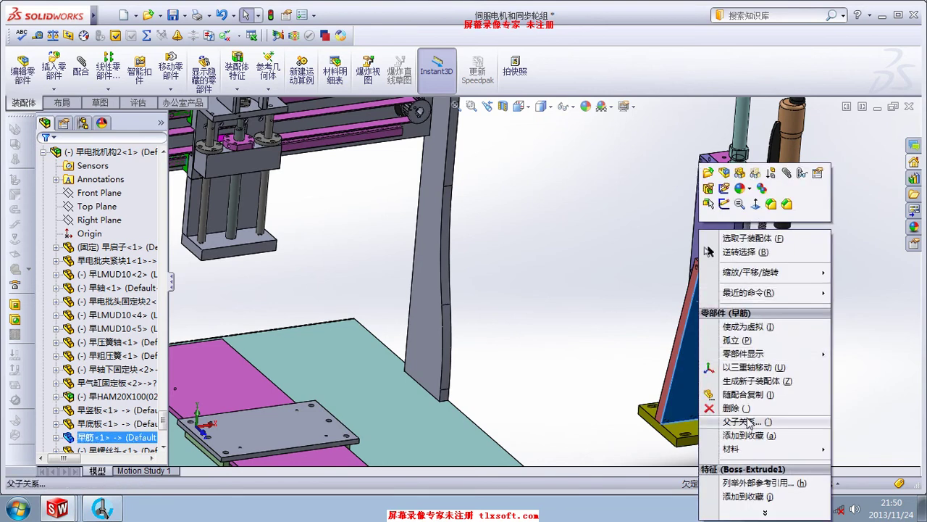
{"action": "left_click", "coordinate": [722, 368]}
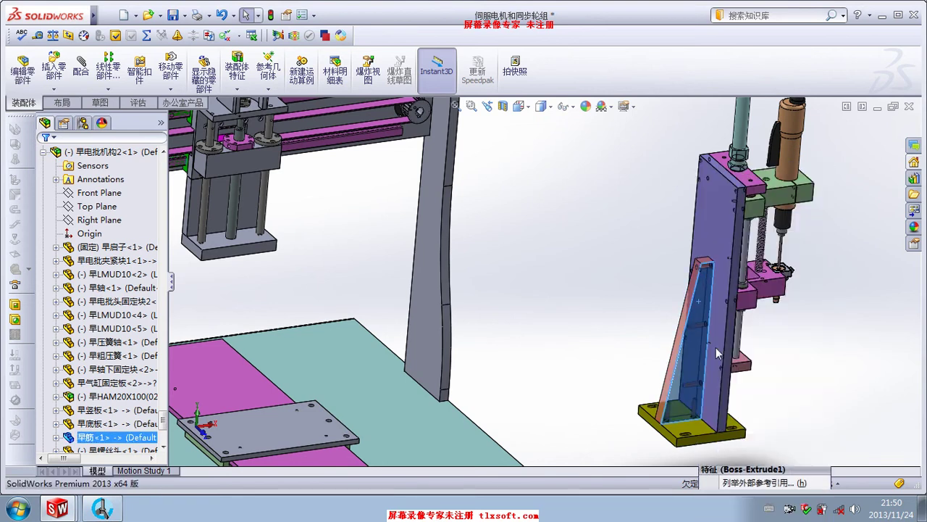
{"action": "left_click", "coordinate": [694, 428]}
{"action": "right_click", "coordinate": [694, 427]}
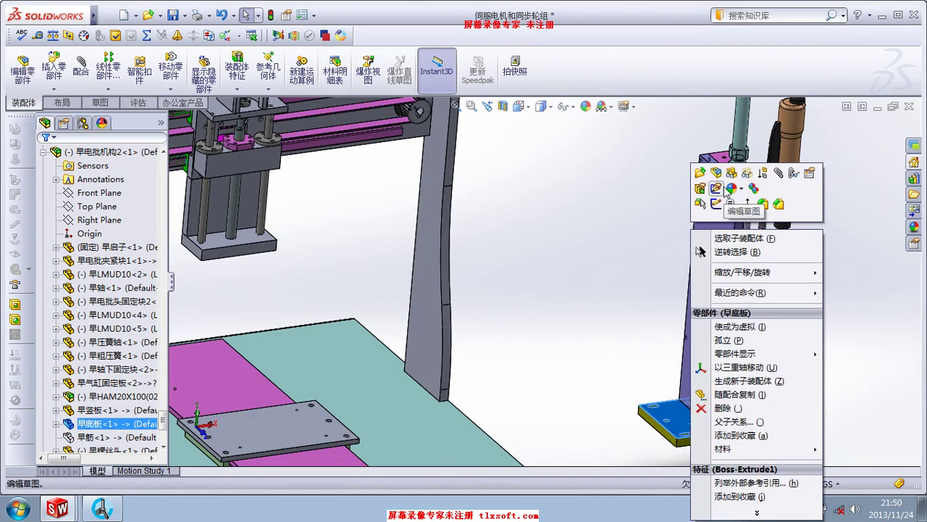
{"action": "left_click", "coordinate": [747, 173]}
{"action": "middle_click_drag", "start_coordinate": [757, 351], "coordinate": [741, 331]}
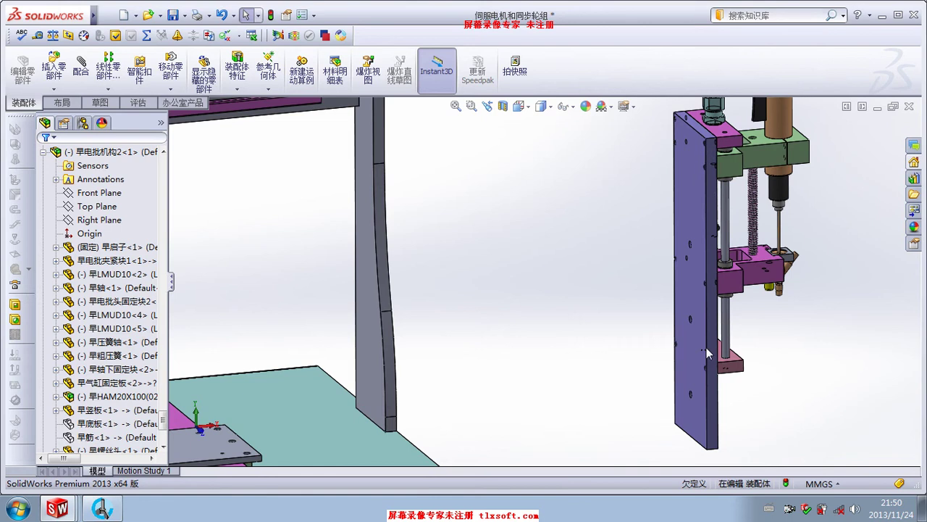
{"action": "scroll", "coordinate": [726, 378], "scroll_direction": "up", "scroll_amount": 2}
{"action": "scroll", "coordinate": [725, 378], "scroll_direction": "up", "scroll_amount": 2}
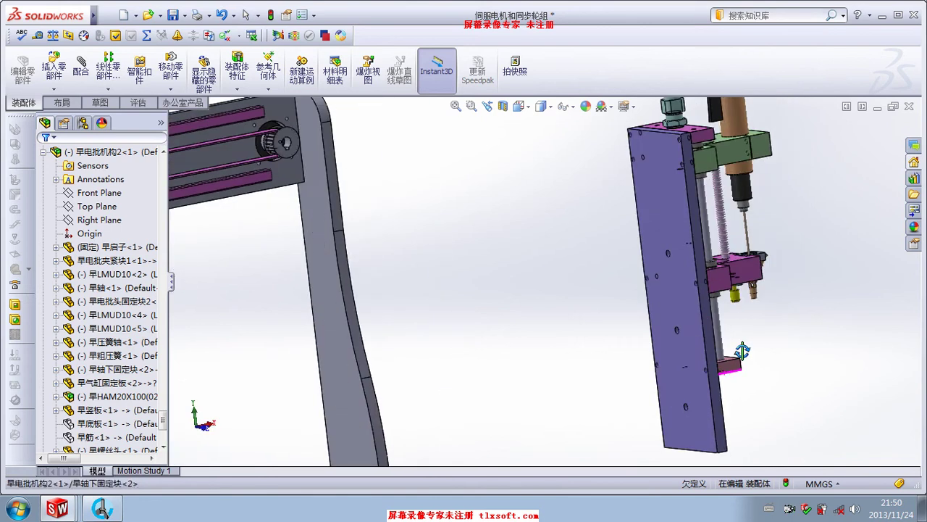
{"action": "scroll", "coordinate": [717, 379], "scroll_direction": "up", "scroll_amount": 1}
{"action": "scroll", "coordinate": [684, 379], "scroll_direction": "up", "scroll_amount": 2}
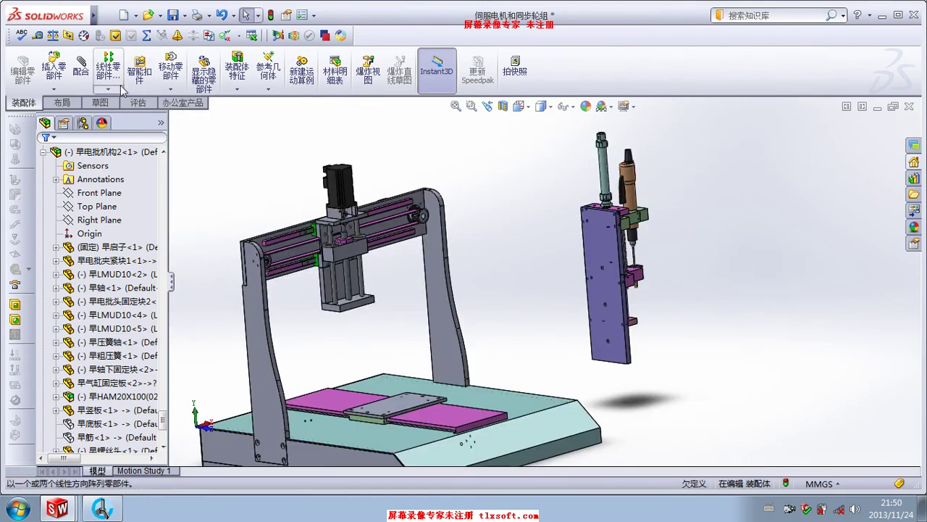
Mate the purple vertical plate face coincident to the Z-axis carriage face
{"action": "left_click", "coordinate": [85, 73]}
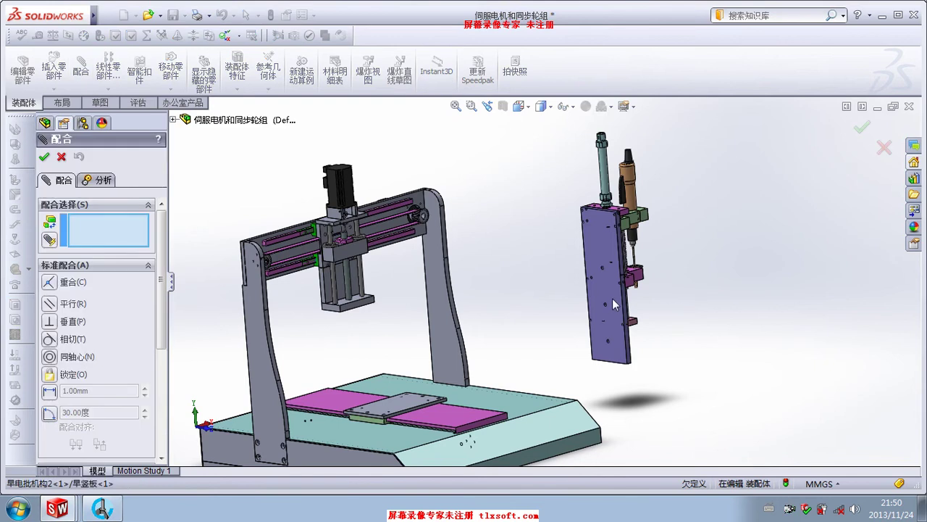
{"action": "left_click", "coordinate": [612, 319]}
{"action": "scroll", "coordinate": [355, 258], "scroll_direction": "down", "scroll_amount": 3}
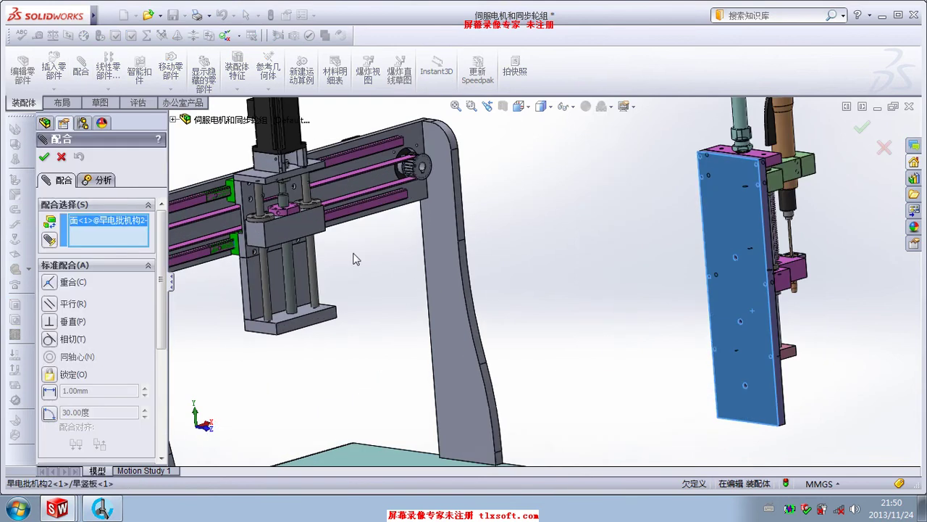
{"action": "left_click", "coordinate": [310, 231]}
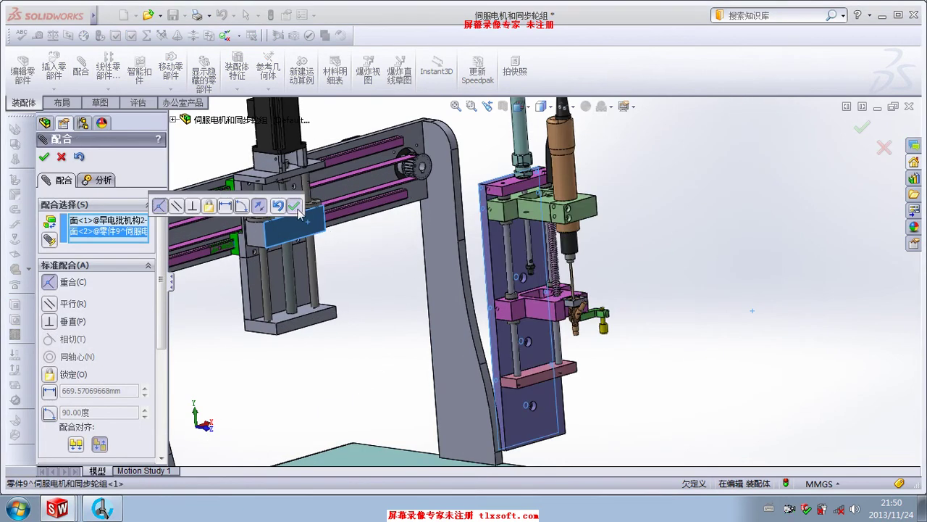
{"action": "left_click", "coordinate": [295, 208]}
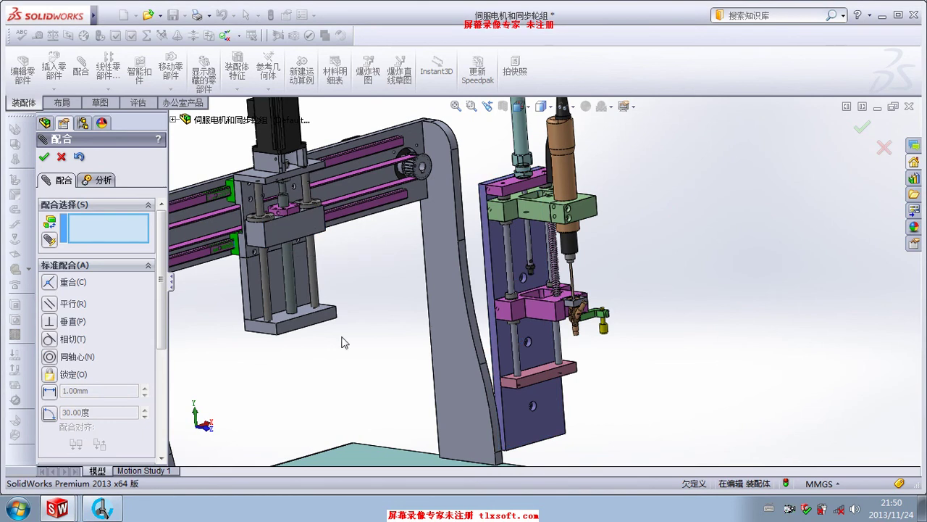
{"action": "middle_click_drag", "start_coordinate": [477, 343], "coordinate": [479, 343]}
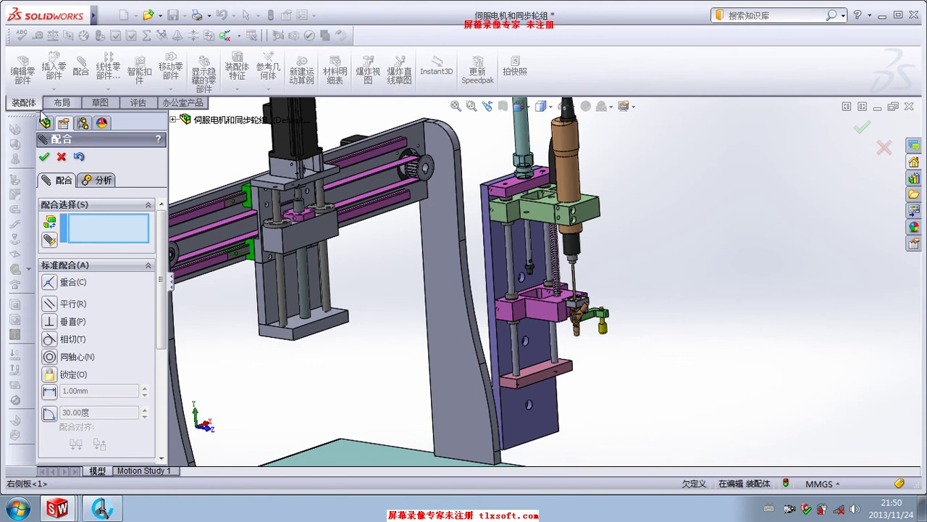
{"action": "left_click", "coordinate": [45, 157]}
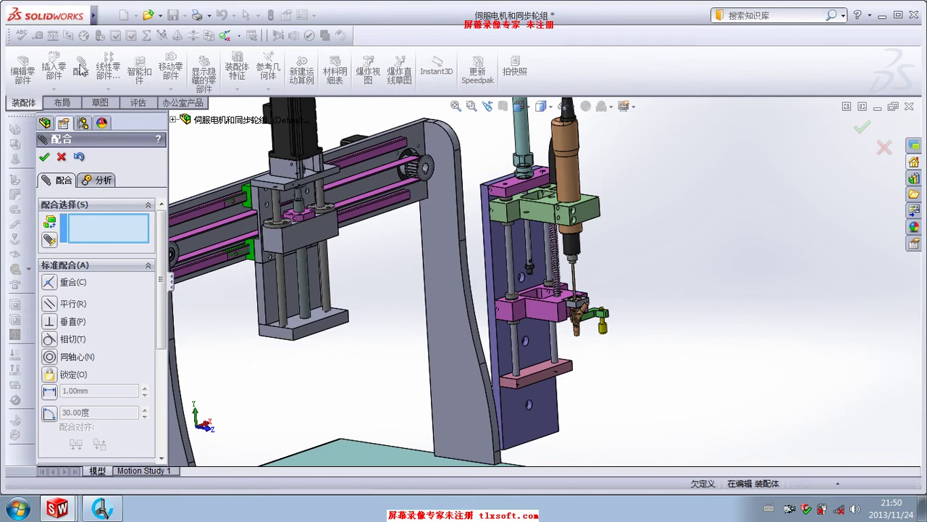
Add a second coincident mate between another plate face and the carriage
{"action": "left_click", "coordinate": [55, 37]}
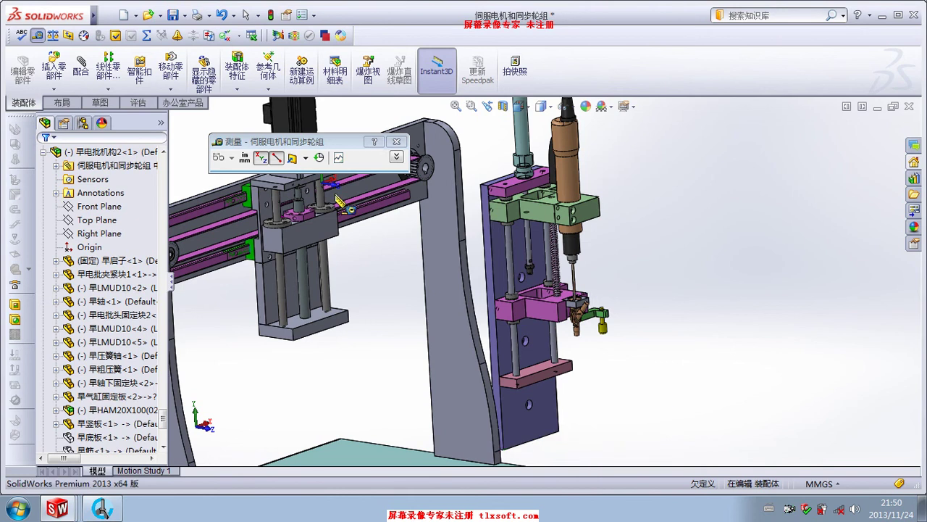
{"action": "left_click", "coordinate": [92, 67]}
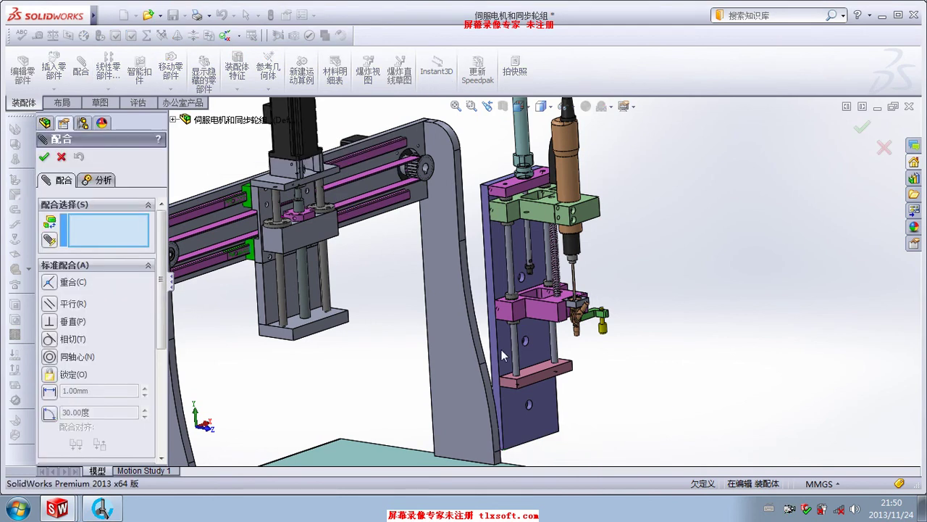
{"action": "left_click", "coordinate": [500, 349]}
{"action": "scroll", "coordinate": [299, 324], "scroll_direction": "down", "scroll_amount": 3}
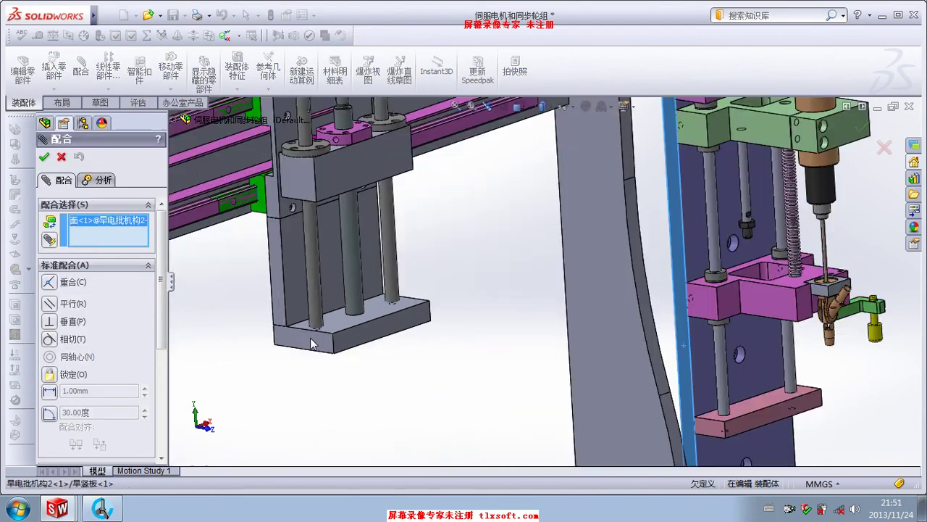
{"action": "left_click", "coordinate": [312, 344]}
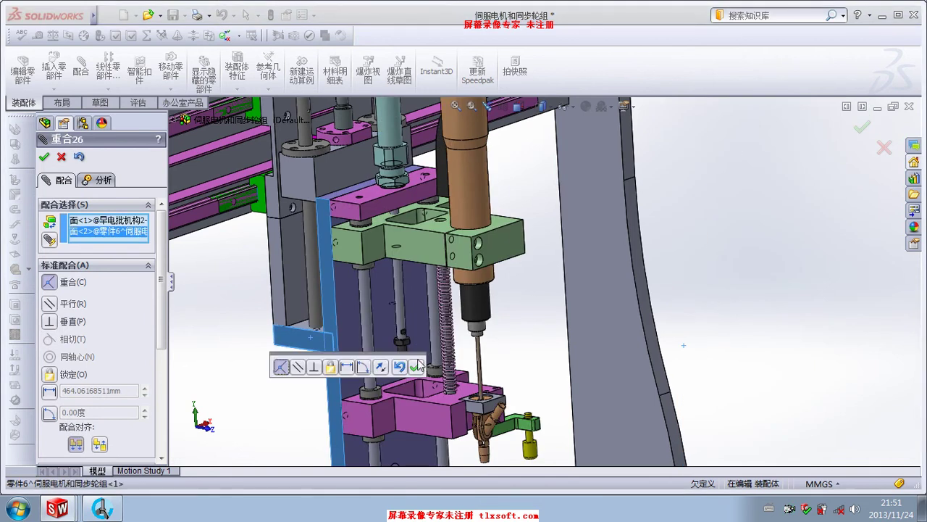
{"action": "left_click", "coordinate": [419, 365]}
{"action": "mouse_move", "coordinate": [415, 366]}
{"action": "middle_mouse_down"}
{"action": "mouse_move", "coordinate": [469, 346]}
{"action": "mouse_move", "coordinate": [501, 411]}
{"action": "middle_mouse_up"}
{"action": "scroll", "coordinate": [469, 346], "scroll_direction": "up", "scroll_amount": 6}
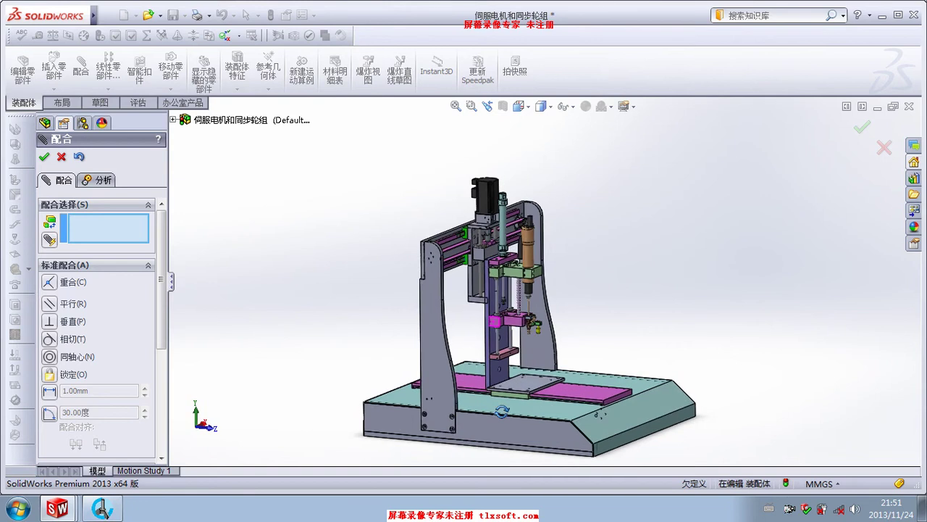
{"action": "scroll", "coordinate": [496, 326], "scroll_direction": "down", "scroll_amount": 1}
{"action": "scroll", "coordinate": [491, 267], "scroll_direction": "down", "scroll_amount": 4}
{"action": "scroll", "coordinate": [491, 268], "scroll_direction": "down", "scroll_amount": 3}
{"action": "scroll", "coordinate": [500, 243], "scroll_direction": "down", "scroll_amount": 3}
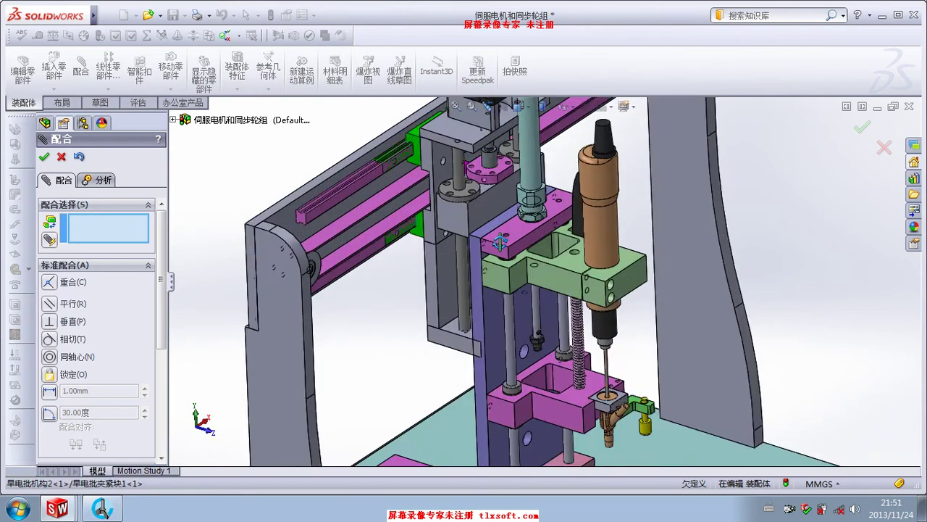
Mate the pink plate's top face to the servo block face at a flipped 100 mm distance
{"action": "left_click", "coordinate": [500, 242]}
{"action": "scroll", "coordinate": [500, 243], "scroll_direction": "up", "scroll_amount": 1}
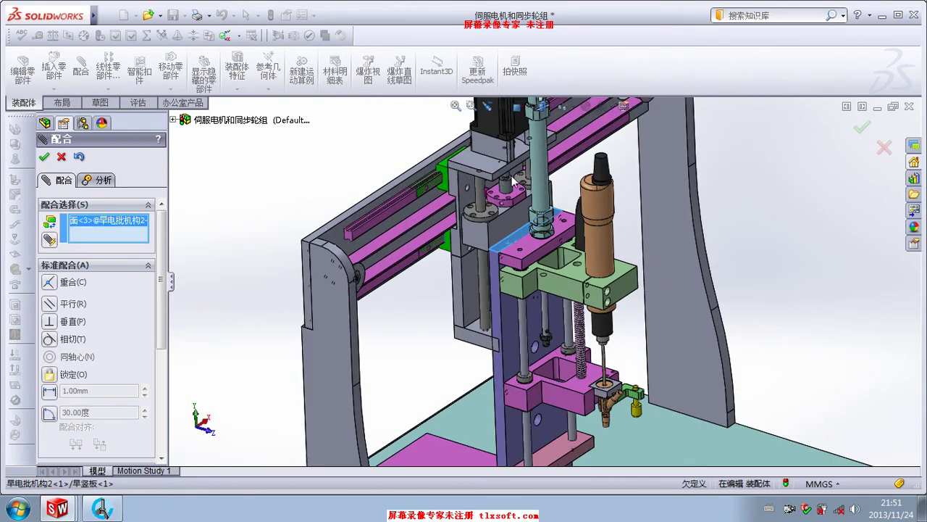
{"action": "scroll", "coordinate": [512, 180], "scroll_direction": "down", "scroll_amount": 1}
{"action": "left_click", "coordinate": [461, 168]}
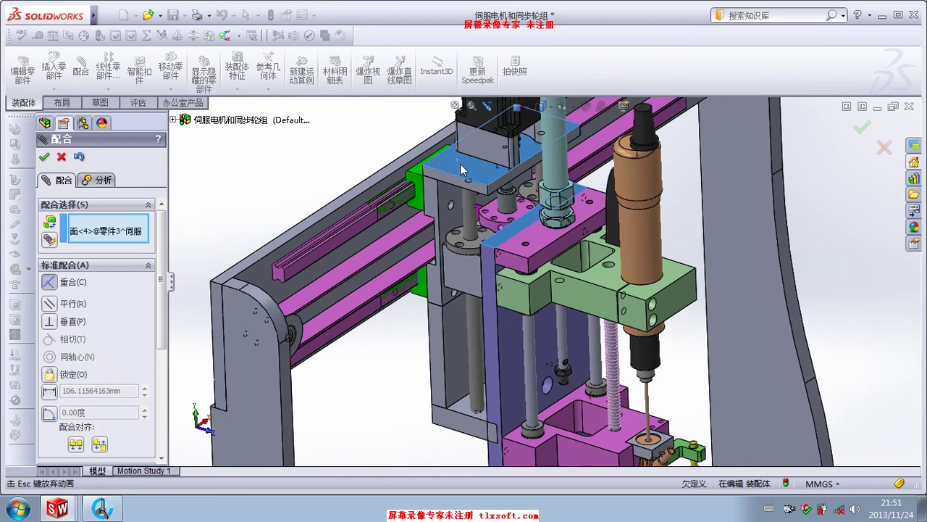
{"action": "left_click", "coordinate": [70, 392]}
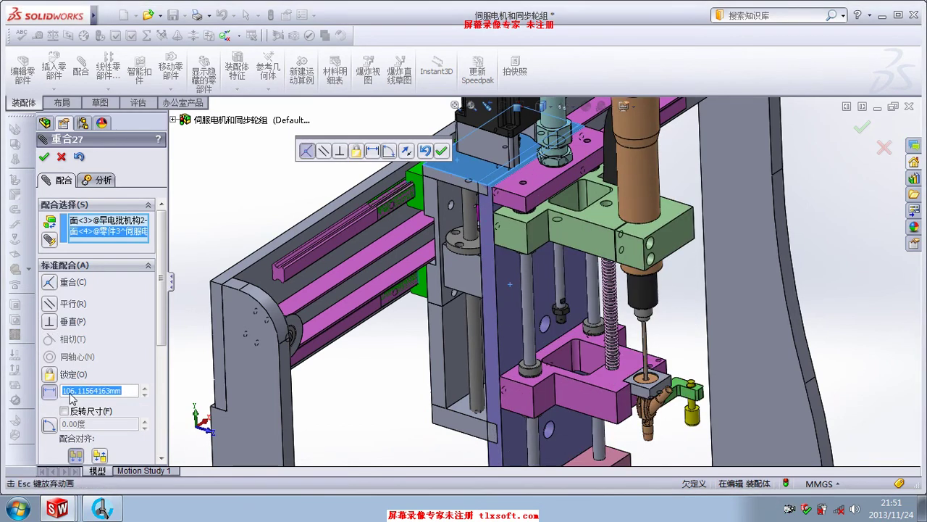
{"action": "type", "text": "100"}
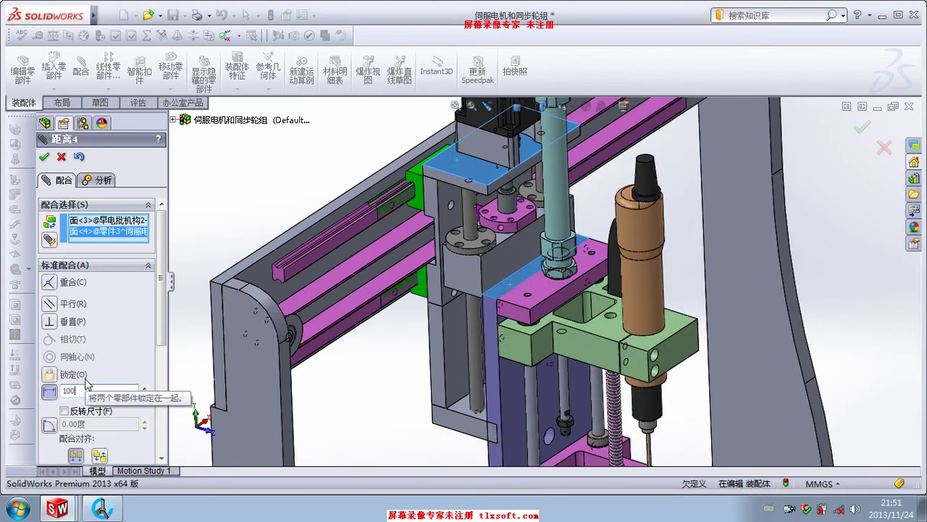
{"action": "key", "text": "Return"}
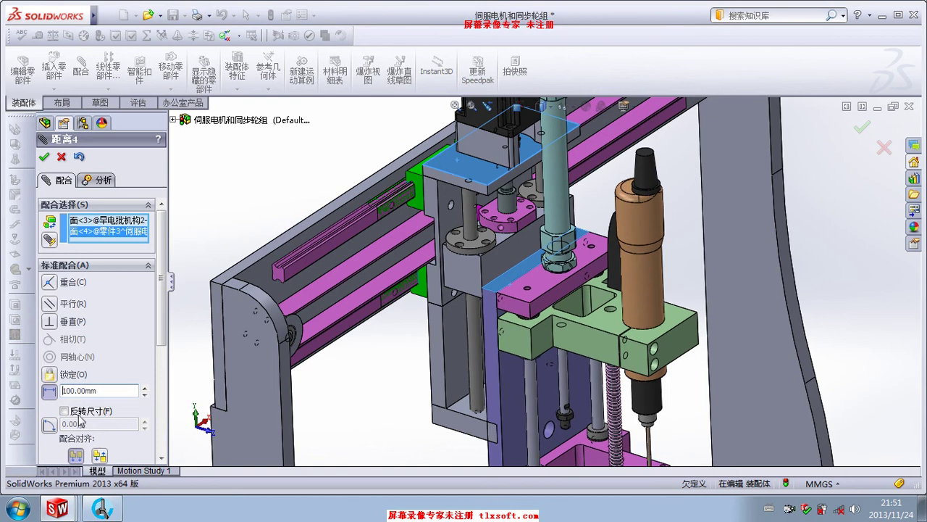
{"action": "left_click", "coordinate": [64, 411]}
Orbit around the gantry to check the carriage position, then accept the 100 mm mate
{"action": "scroll", "coordinate": [551, 332], "scroll_direction": "up", "scroll_amount": 5}
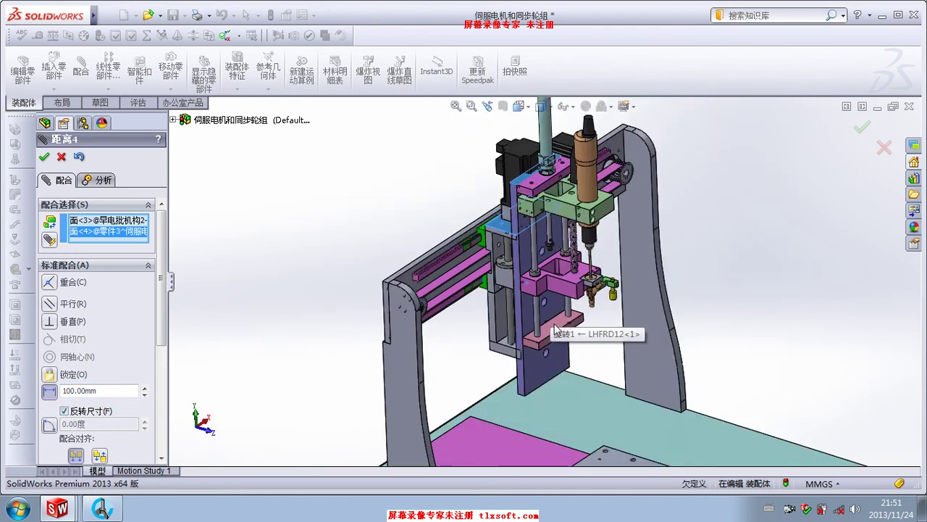
{"action": "mouse_move", "coordinate": [556, 330]}
{"action": "middle_mouse_down"}
{"action": "mouse_move", "coordinate": [586, 371]}
{"action": "mouse_move", "coordinate": [520, 333]}
{"action": "mouse_move", "coordinate": [396, 391]}
{"action": "mouse_move", "coordinate": [535, 256]}
{"action": "mouse_move", "coordinate": [572, 268]}
{"action": "middle_mouse_up"}
{"action": "scroll", "coordinate": [491, 155], "scroll_direction": "down", "scroll_amount": 5}
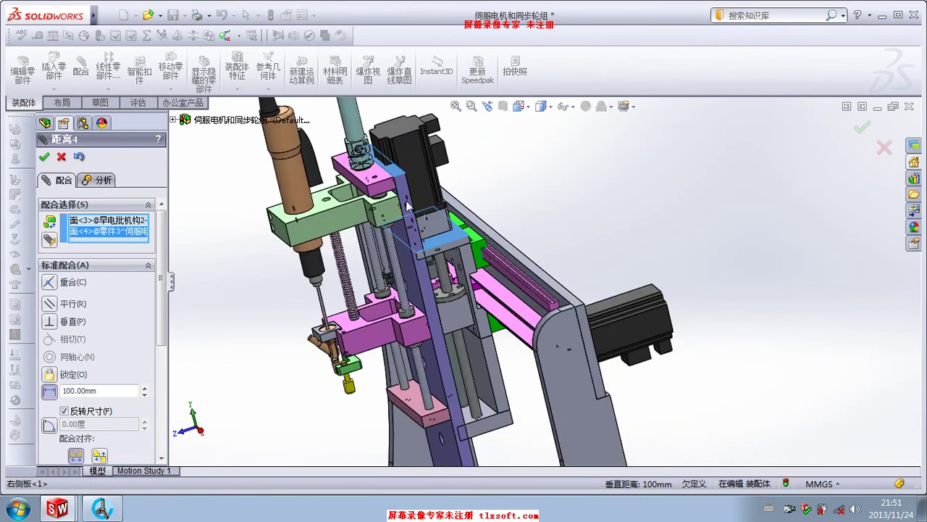
{"action": "mouse_move", "coordinate": [406, 207]}
{"action": "middle_mouse_down"}
{"action": "mouse_move", "coordinate": [459, 256]}
{"action": "mouse_move", "coordinate": [475, 232]}
{"action": "mouse_move", "coordinate": [507, 279]}
{"action": "mouse_move", "coordinate": [495, 297]}
{"action": "mouse_move", "coordinate": [487, 290]}
{"action": "mouse_move", "coordinate": [506, 230]}
{"action": "middle_mouse_up"}
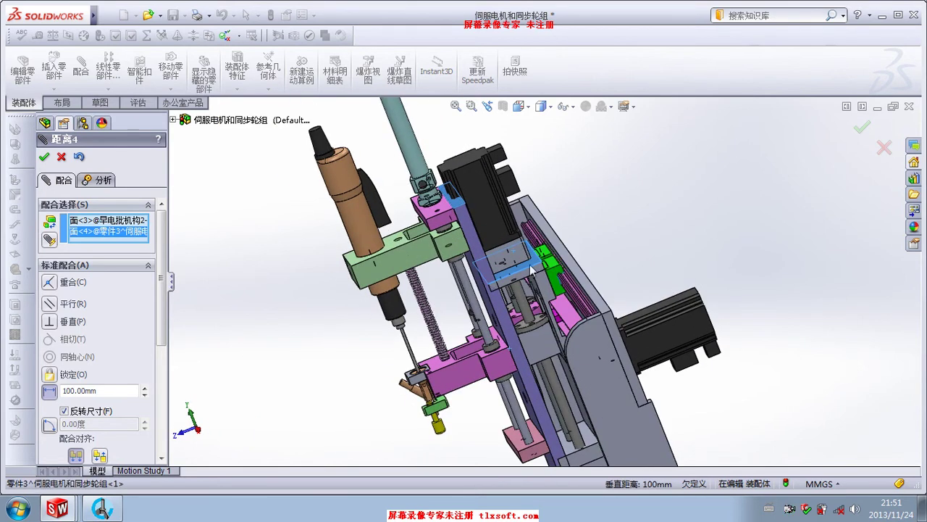
{"action": "middle_click_drag", "start_coordinate": [532, 268], "coordinate": [485, 227]}
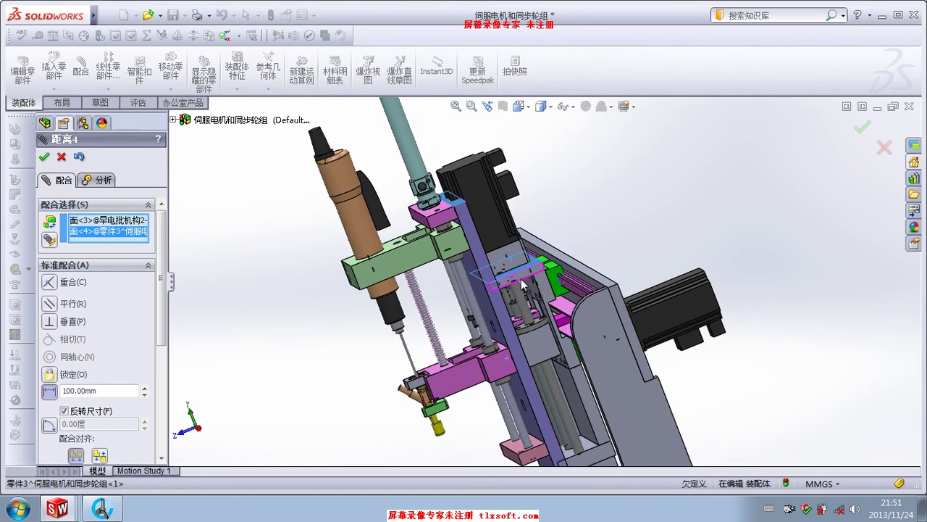
{"action": "scroll", "coordinate": [550, 311], "scroll_direction": "up", "scroll_amount": 3}
{"action": "mouse_move", "coordinate": [516, 283]}
{"action": "middle_mouse_down"}
{"action": "mouse_move", "coordinate": [572, 316]}
{"action": "mouse_move", "coordinate": [504, 339]}
{"action": "middle_mouse_up"}
{"action": "scroll", "coordinate": [528, 303], "scroll_direction": "down", "scroll_amount": 3}
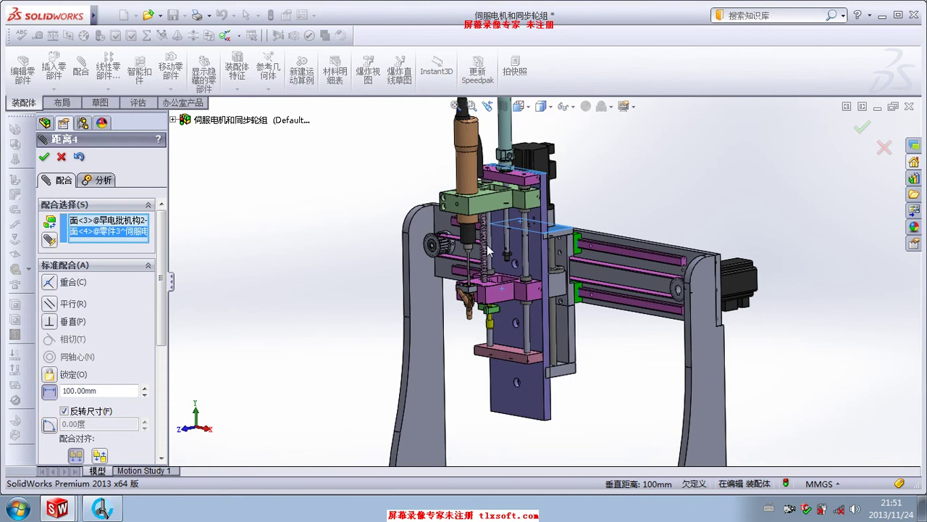
{"action": "scroll", "coordinate": [488, 250], "scroll_direction": "up", "scroll_amount": 3}
{"action": "scroll", "coordinate": [484, 332], "scroll_direction": "up", "scroll_amount": 3}
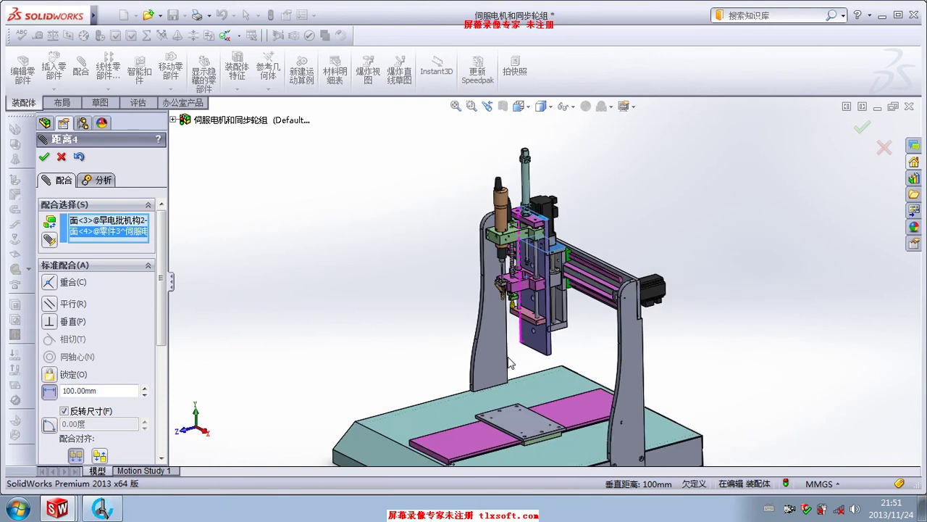
{"action": "middle_click_drag", "start_coordinate": [511, 362], "coordinate": [540, 377]}
{"action": "mouse_move", "coordinate": [575, 341]}
{"action": "middle_mouse_down"}
{"action": "mouse_move", "coordinate": [592, 353]}
{"action": "mouse_move", "coordinate": [558, 353]}
{"action": "middle_mouse_up"}
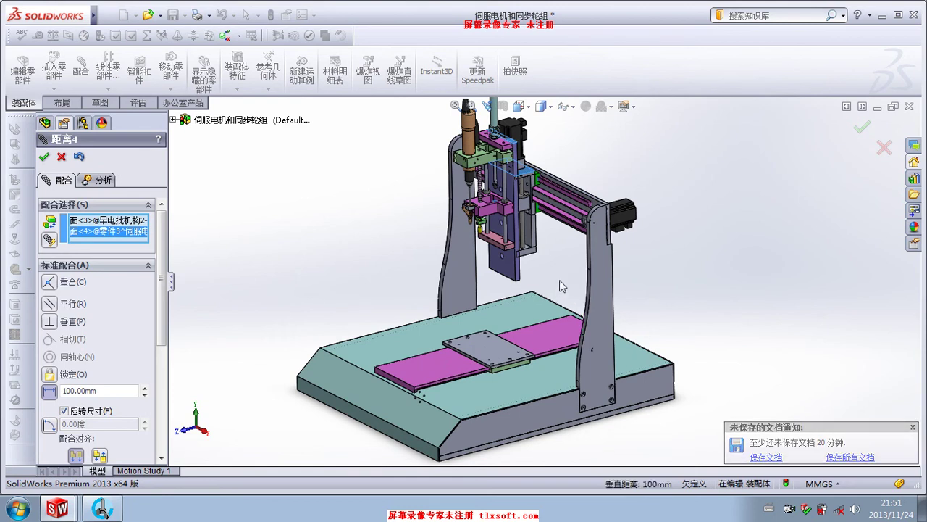
{"action": "left_click", "coordinate": [45, 158]}
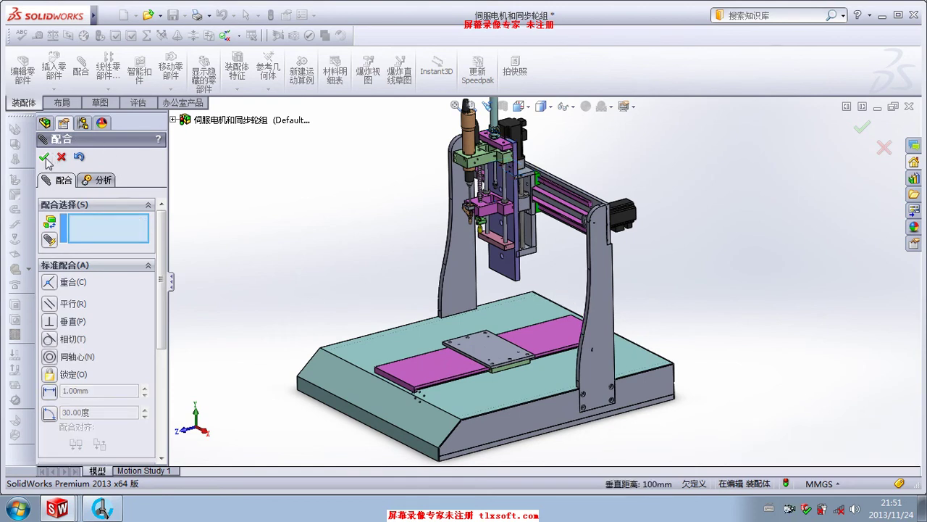
Close the Mate PropertyManager and save the assembly with all modified parts using Save All
{"action": "left_click", "coordinate": [45, 157]}
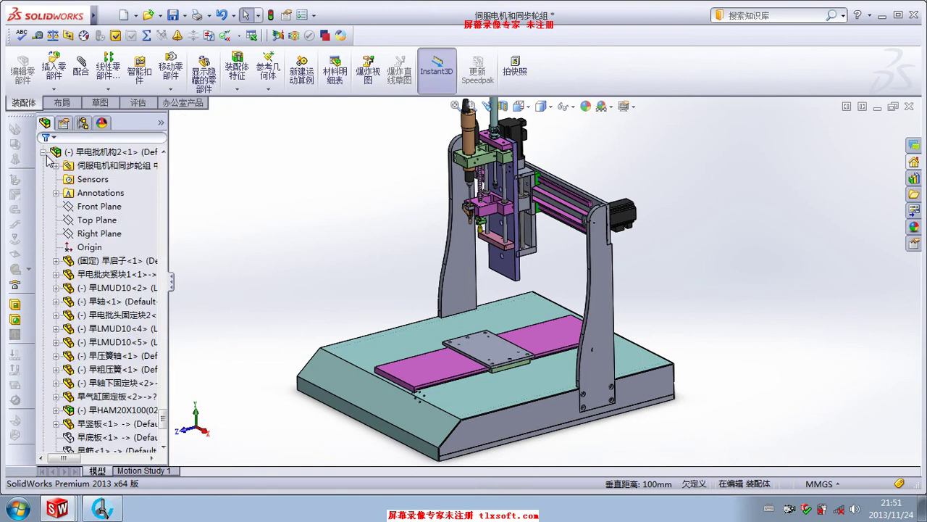
{"action": "left_click", "coordinate": [172, 15]}
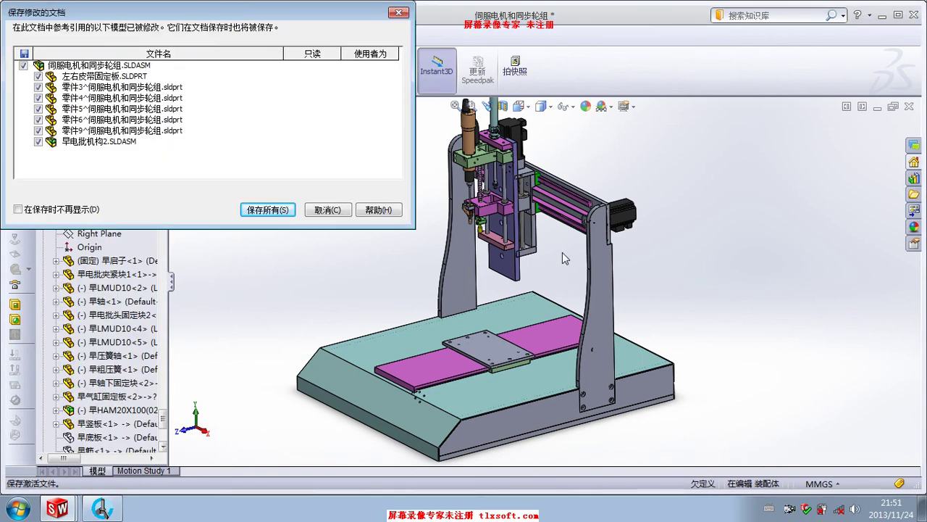
{"action": "left_click", "coordinate": [288, 215]}
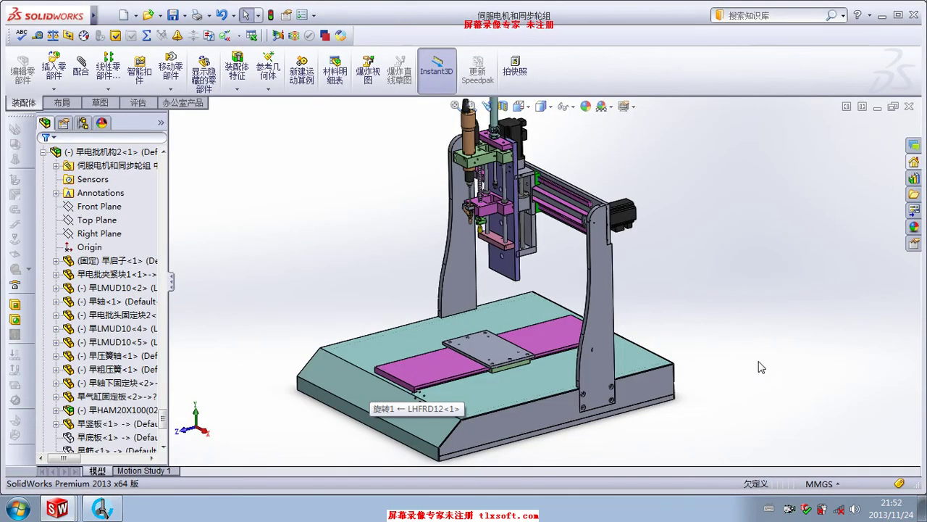
{"action": "left_click", "coordinate": [18, 507]}
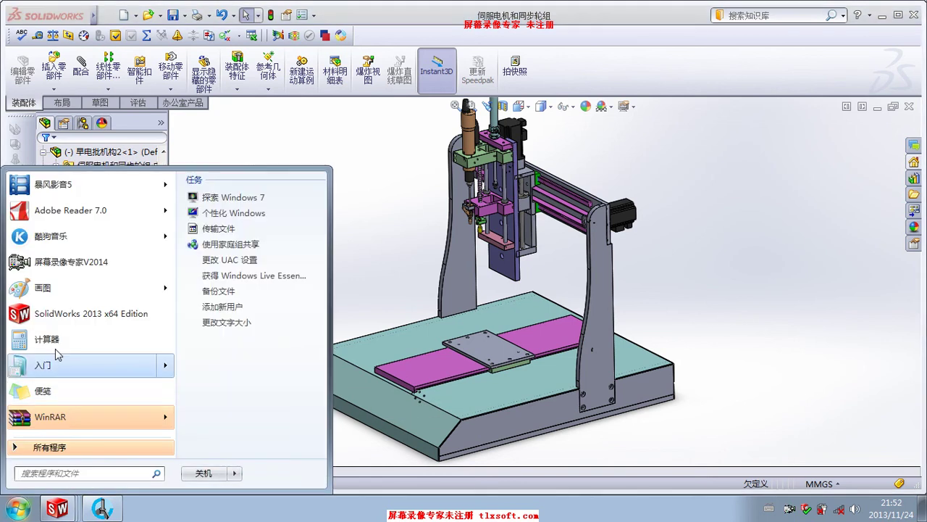
Launch Paint and paste in the 1366 × 939 SolidWorks gantry screenshot
{"action": "left_click", "coordinate": [43, 288]}
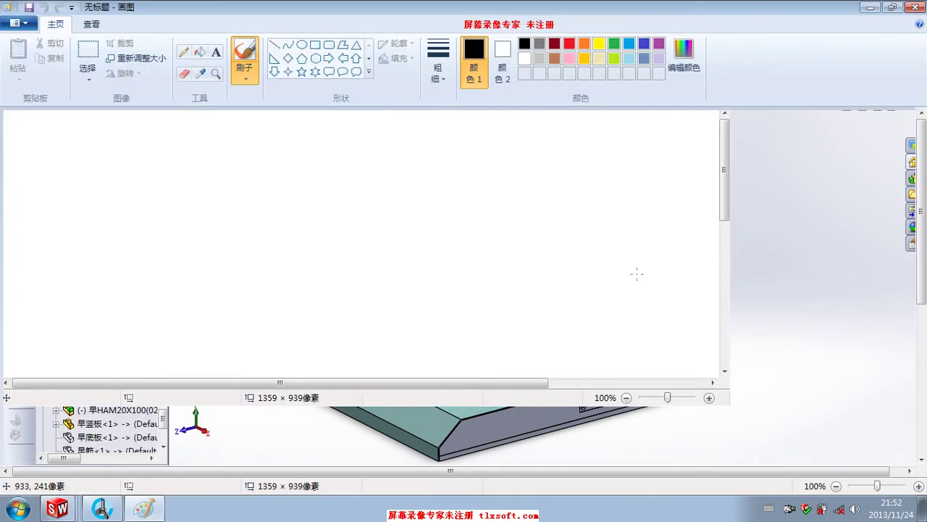
{"action": "key", "text": "ctrl+v"}
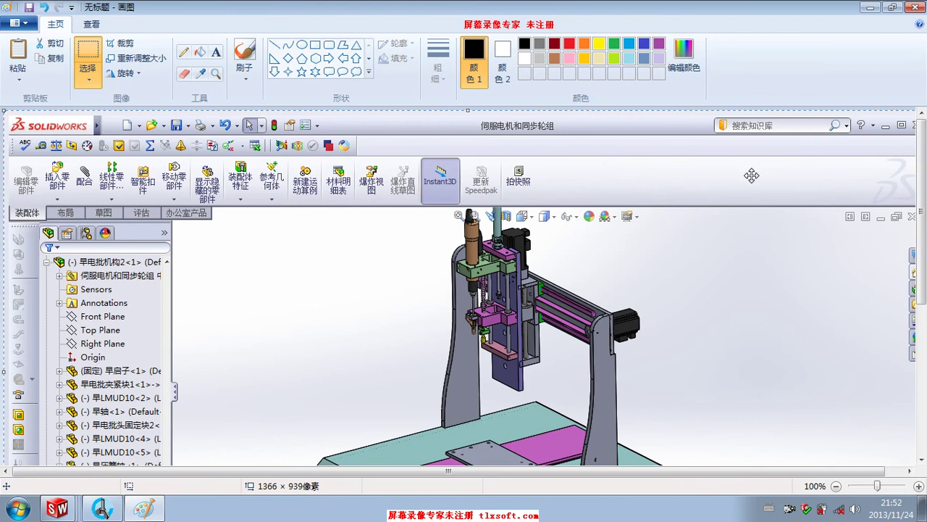
{"action": "scroll", "coordinate": [925, 221], "scroll_direction": "down", "scroll_amount": 3}
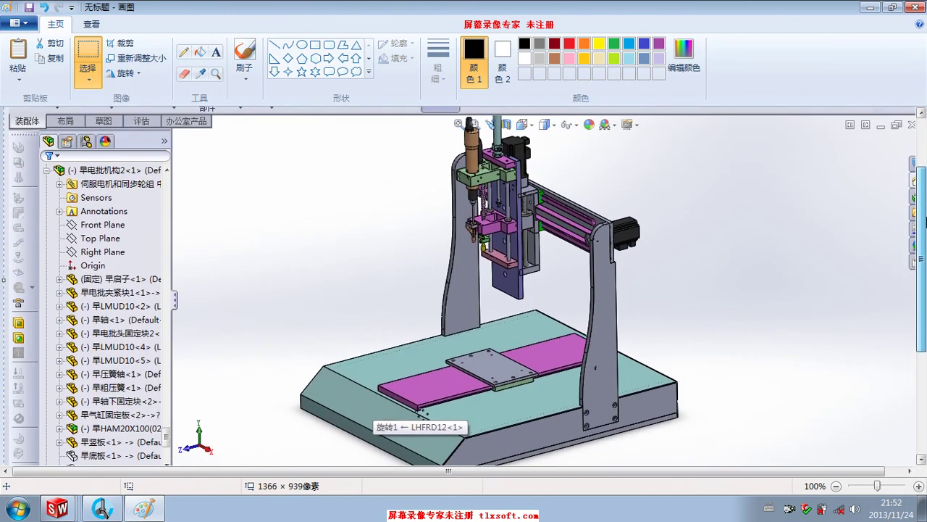
{"action": "left_click_drag", "start_coordinate": [925, 221], "coordinate": [925, 223]}
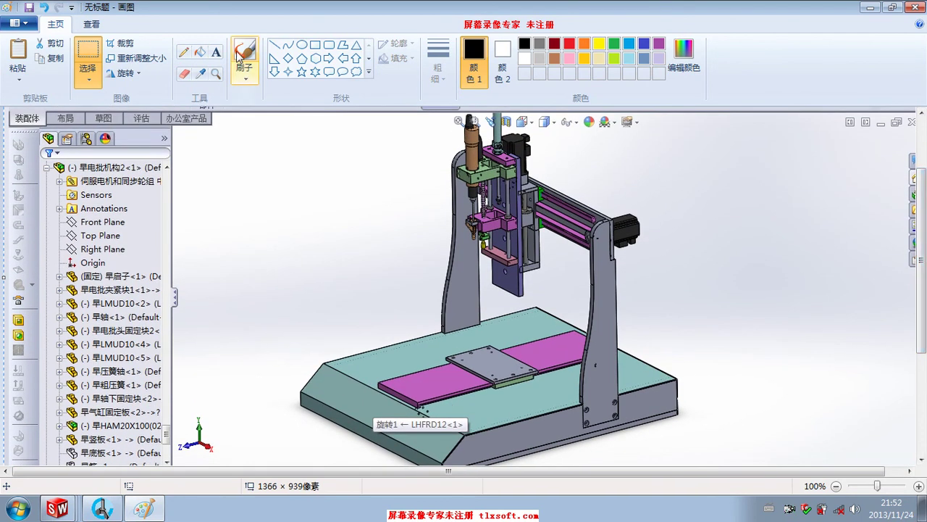
Choose red as the drawing colour with a calligraphy-style brush
{"action": "left_click", "coordinate": [571, 45]}
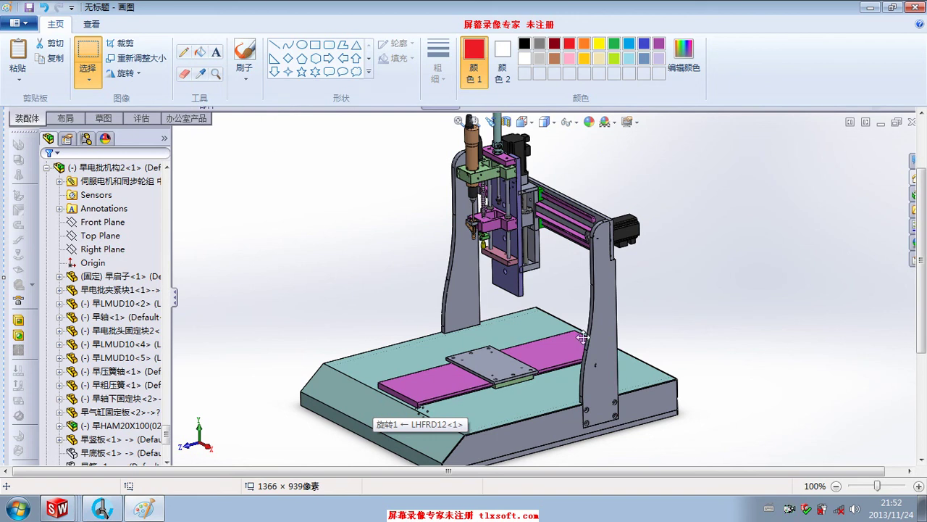
{"action": "left_click", "coordinate": [247, 70]}
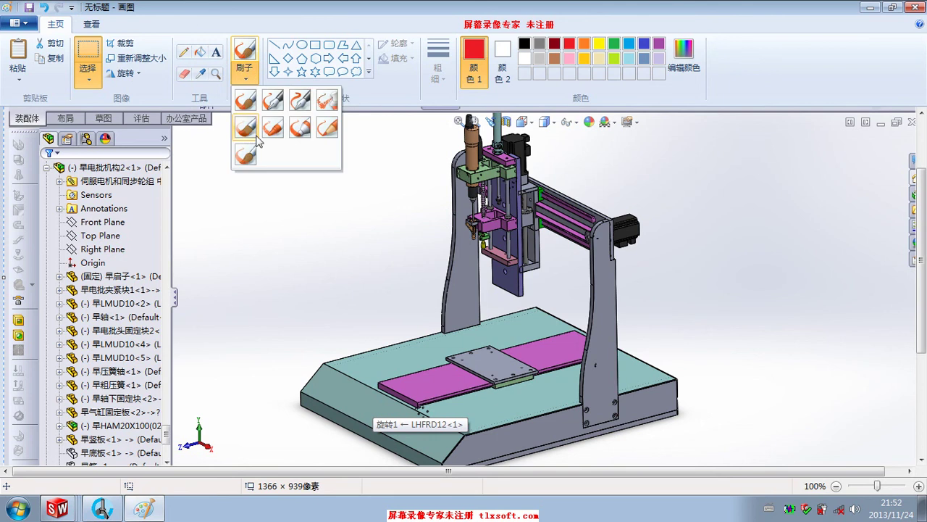
{"action": "left_click", "coordinate": [299, 102]}
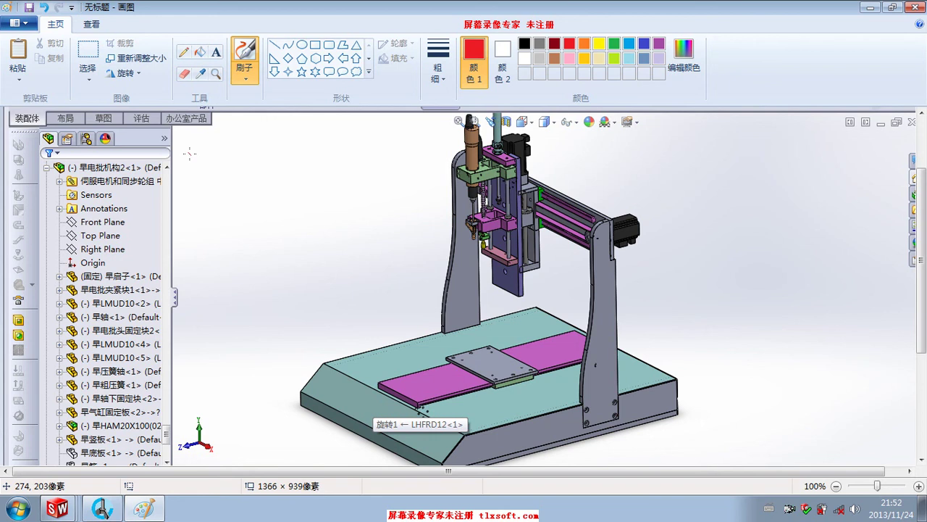
Handwrite the contact phone number in red at the top left of the screenshot
{"action": "left_click_drag", "start_coordinate": [184, 143], "coordinate": [186, 160]}
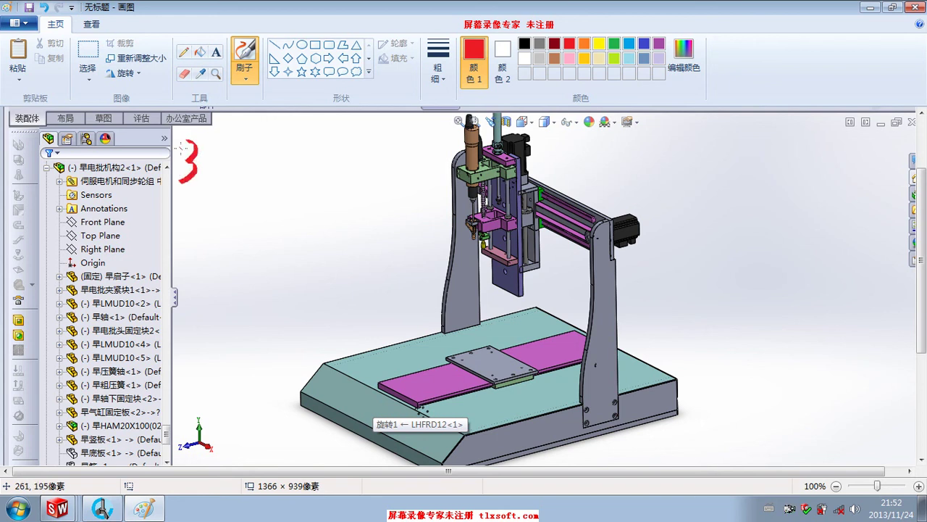
{"action": "left_click_drag", "start_coordinate": [222, 133], "coordinate": [210, 177]}
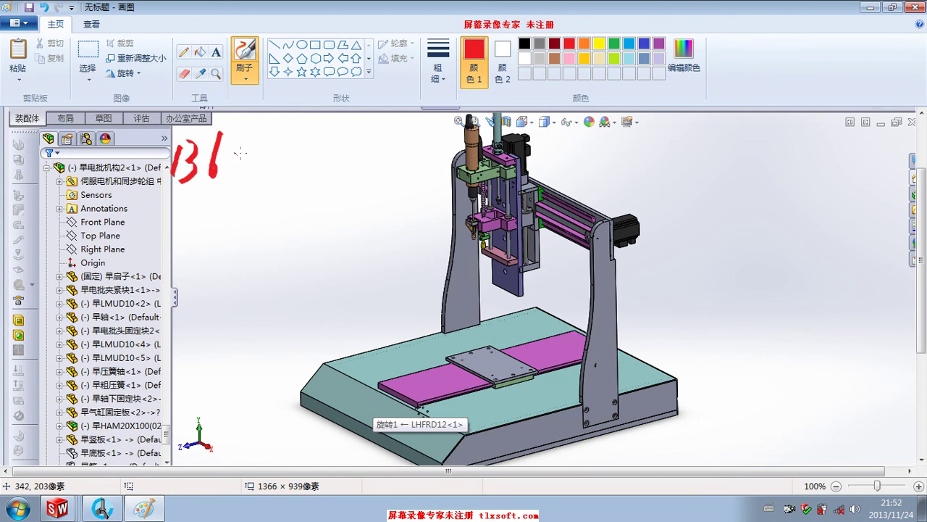
{"action": "mouse_move", "coordinate": [247, 146]}
{"action": "left_mouse_down"}
{"action": "mouse_move", "coordinate": [244, 177]}
{"action": "mouse_move", "coordinate": [268, 144]}
{"action": "mouse_move", "coordinate": [261, 176]}
{"action": "left_mouse_up"}
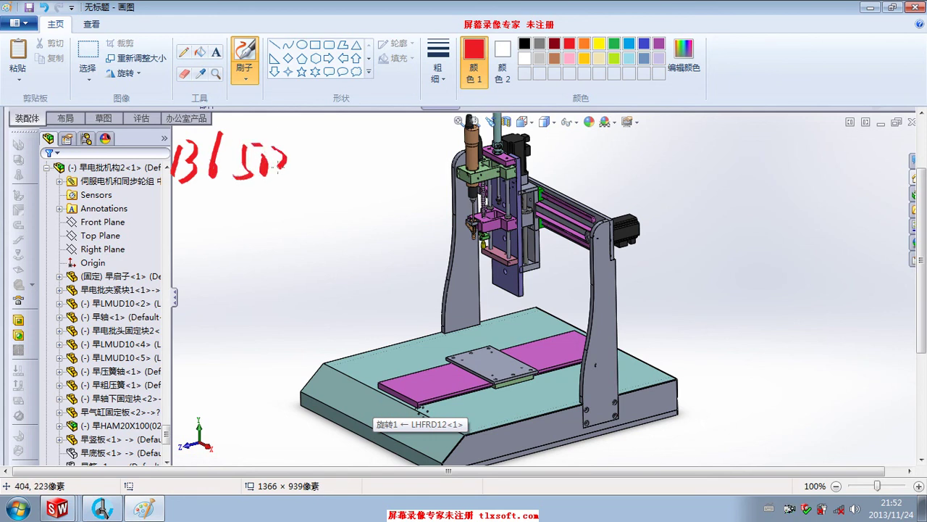
{"action": "left_click_drag", "start_coordinate": [291, 149], "coordinate": [284, 199]}
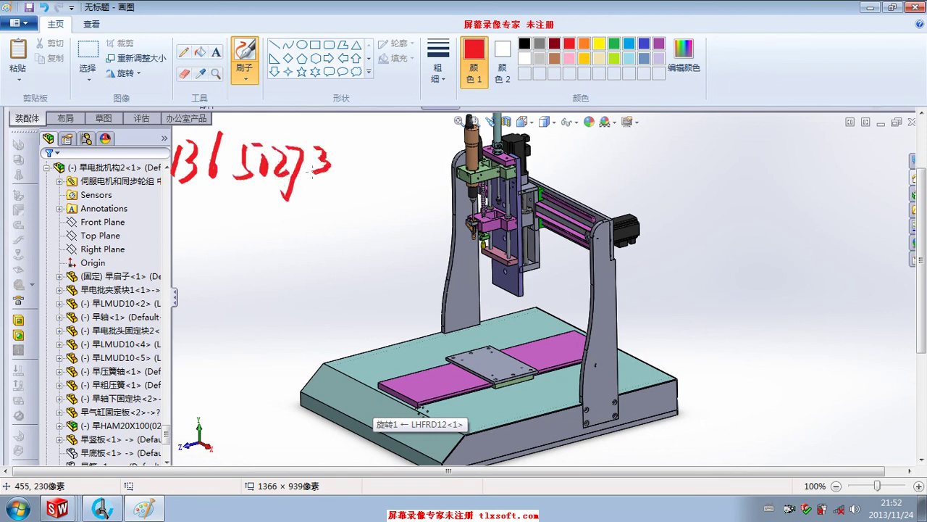
{"action": "left_click_drag", "start_coordinate": [348, 150], "coordinate": [350, 184]}
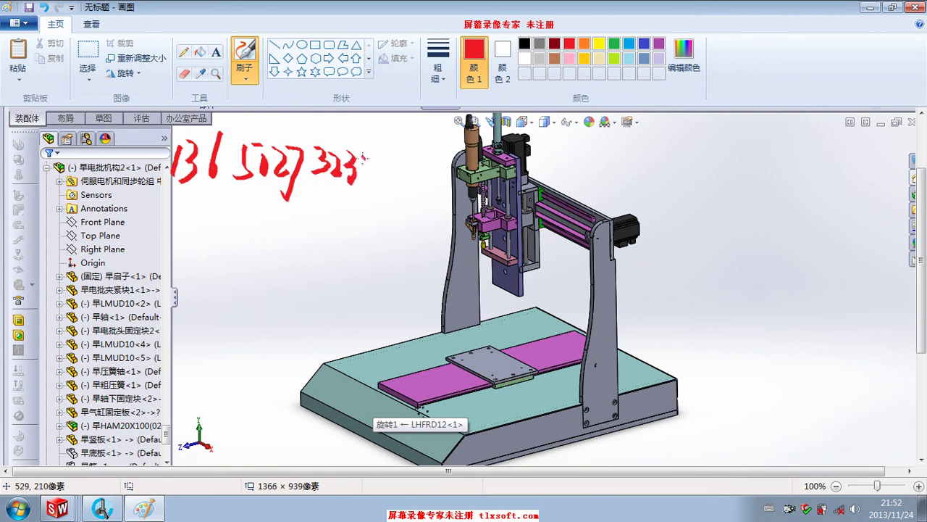
{"action": "left_click_drag", "start_coordinate": [375, 154], "coordinate": [372, 185]}
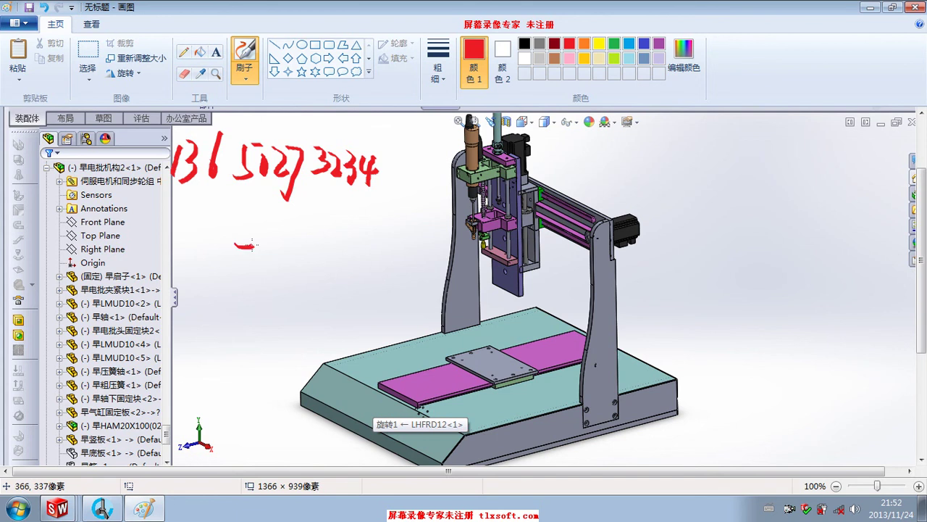
Write the two-character place name starting with 东 beneath the number
{"action": "mouse_move", "coordinate": [254, 233]}
{"action": "left_mouse_down"}
{"action": "mouse_move", "coordinate": [242, 269]}
{"action": "mouse_move", "coordinate": [261, 261]}
{"action": "mouse_move", "coordinate": [251, 286]}
{"action": "left_mouse_up"}
{"action": "left_click_drag", "start_coordinate": [235, 281], "coordinate": [232, 294]}
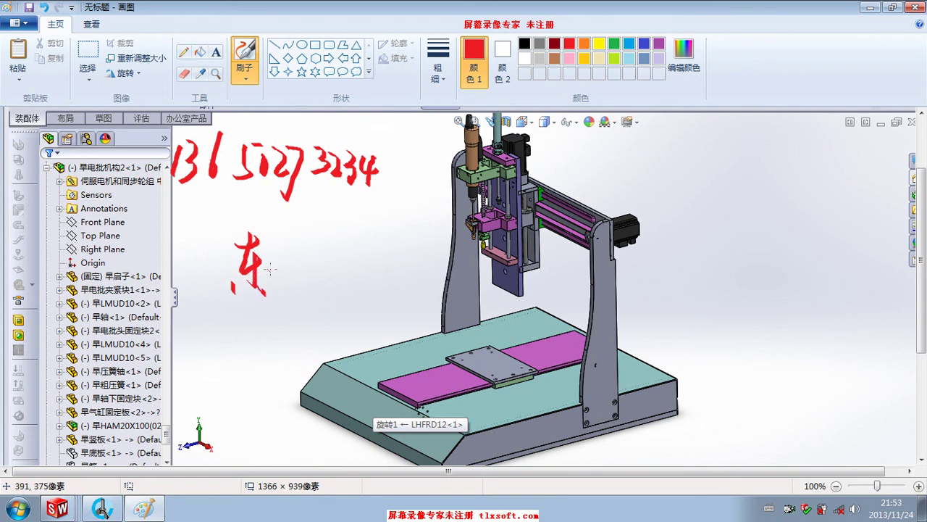
{"action": "mouse_move", "coordinate": [278, 239]}
{"action": "left_mouse_down"}
{"action": "mouse_move", "coordinate": [280, 270]}
{"action": "mouse_move", "coordinate": [310, 275]}
{"action": "left_mouse_up"}
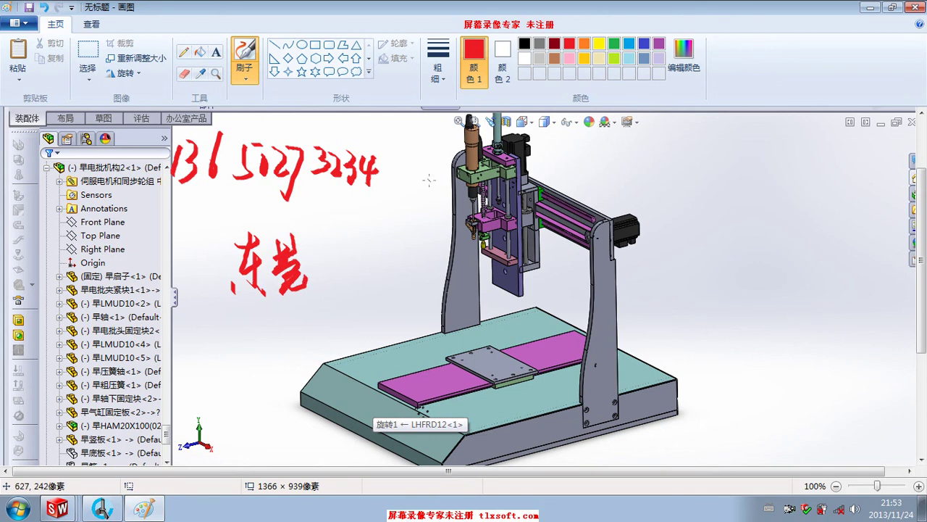